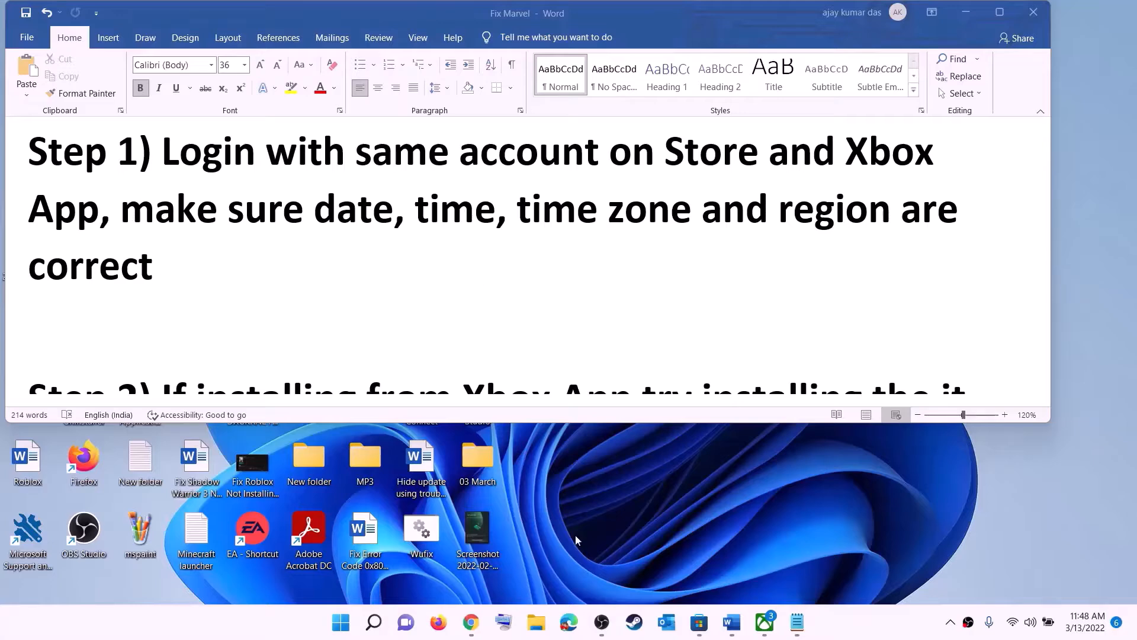
Sign out of Microsoft Store, then sign back in with the first saved account and its PIN
{"action": "left_click", "coordinate": [698, 622]}
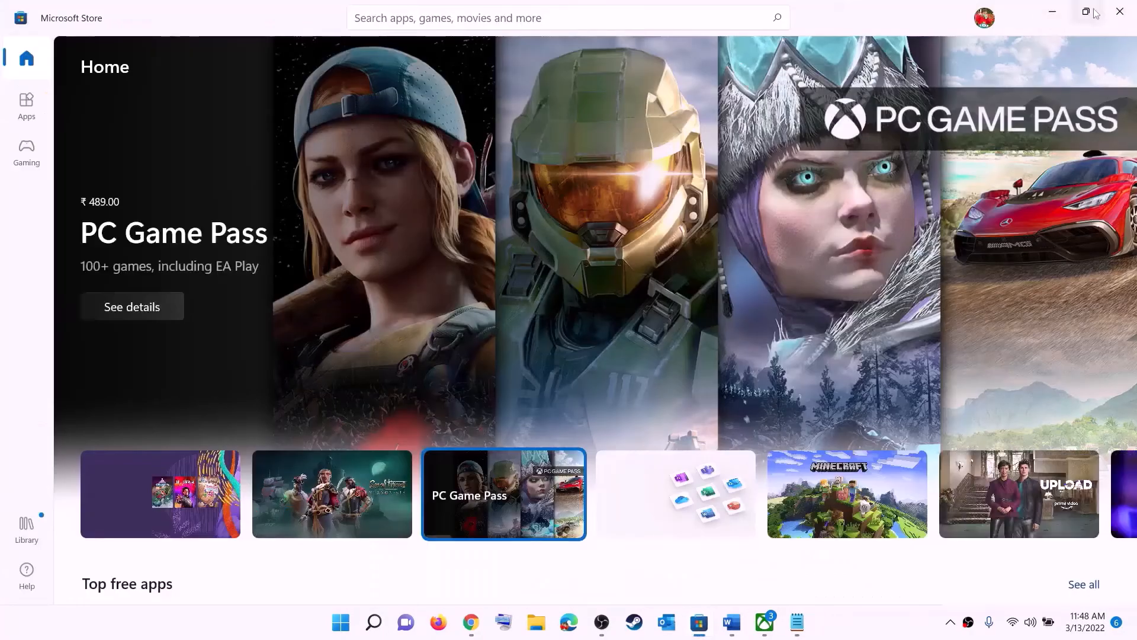
{"action": "left_click", "coordinate": [983, 20]}
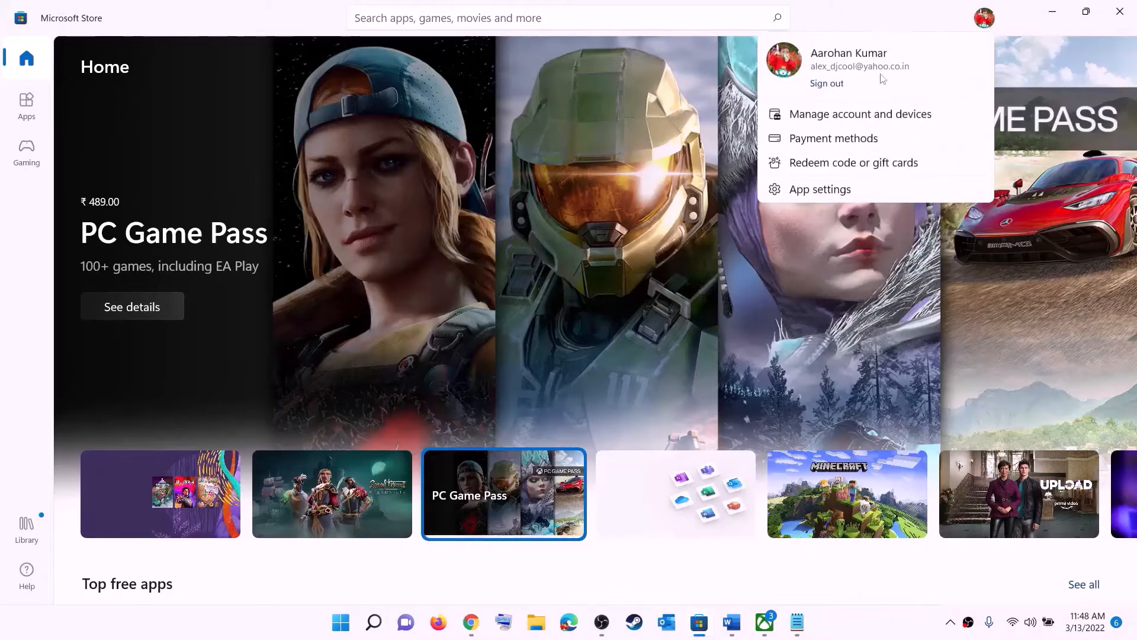
{"action": "left_click", "coordinate": [828, 85]}
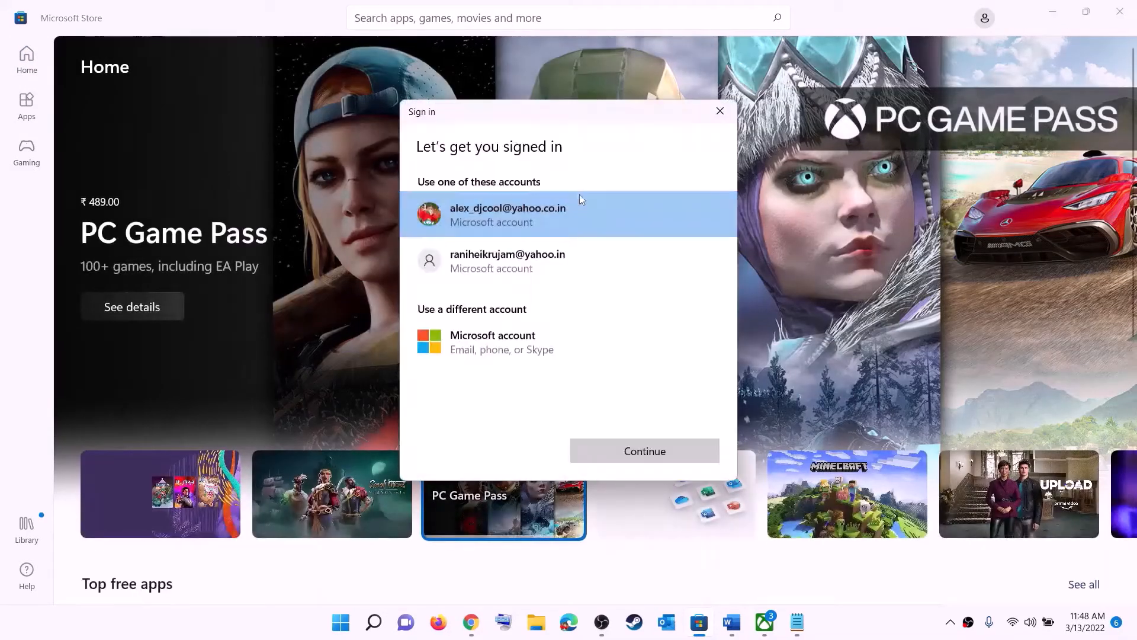
{"action": "left_click", "coordinate": [628, 452]}
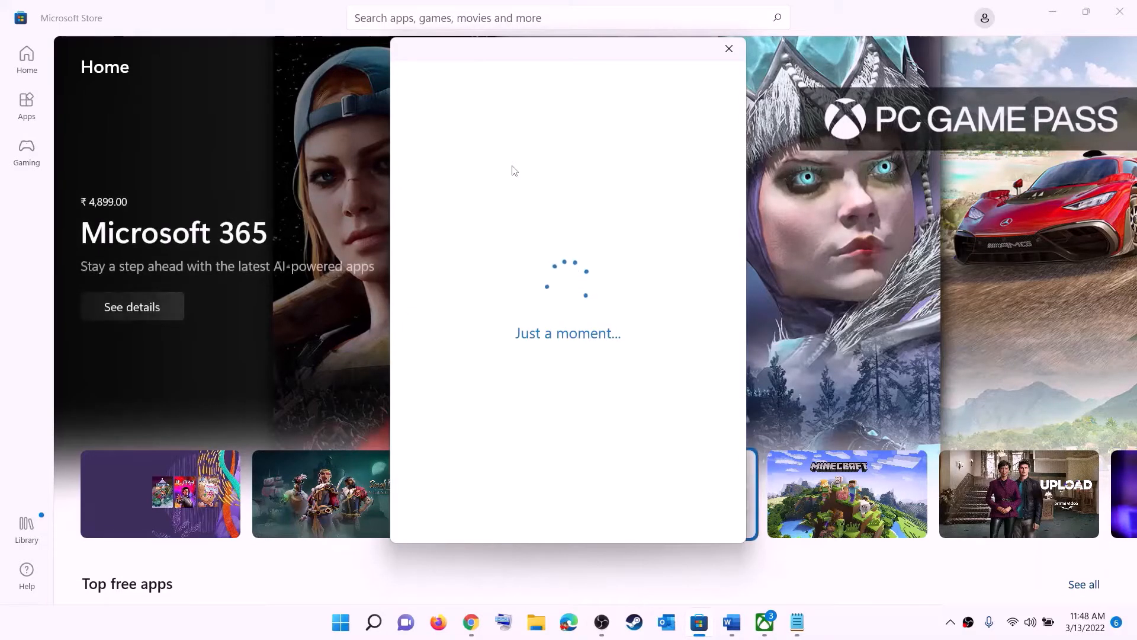
{"action": "type", "text": "•"}
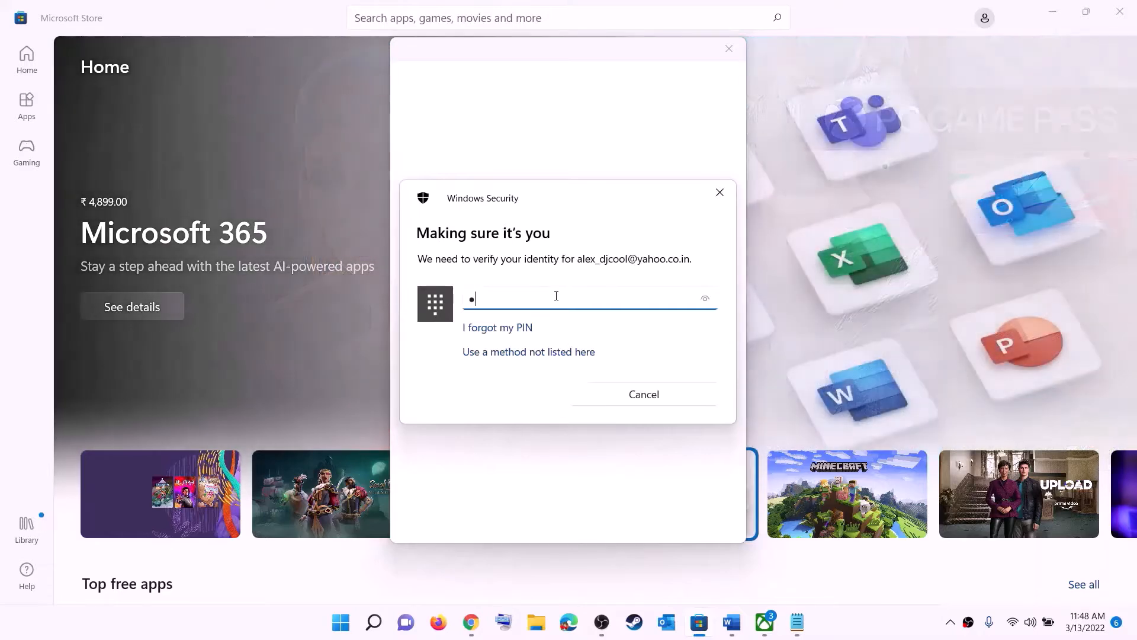
{"action": "type", "text": "•••"}
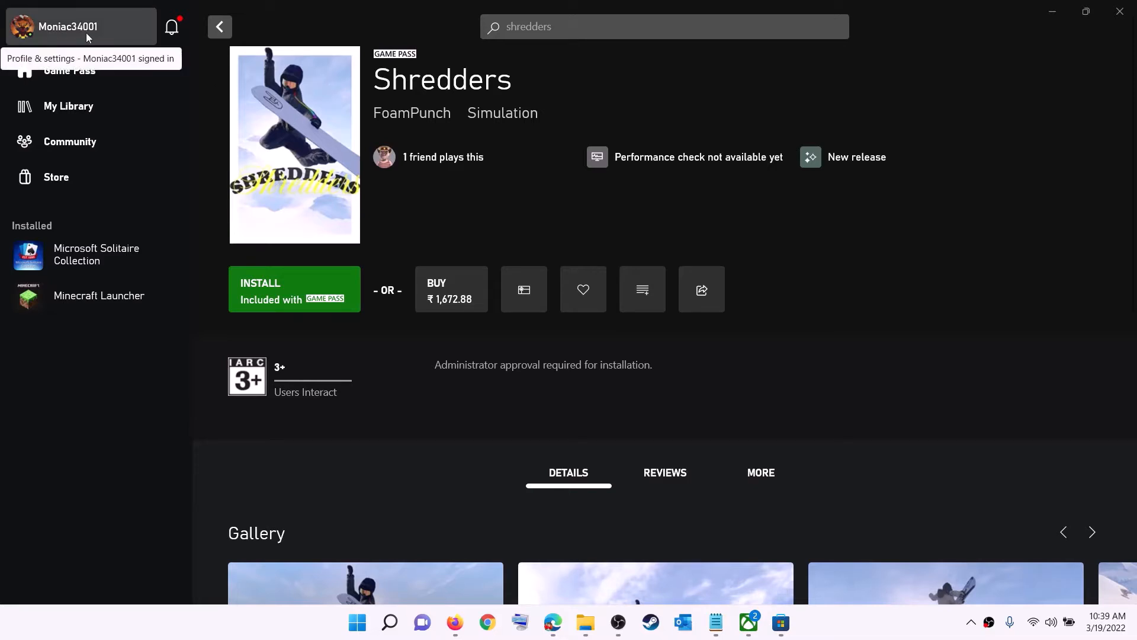
Sign out of the Xbox app from the gamertag menu, then start signing back in
{"action": "left_click", "coordinate": [69, 31]}
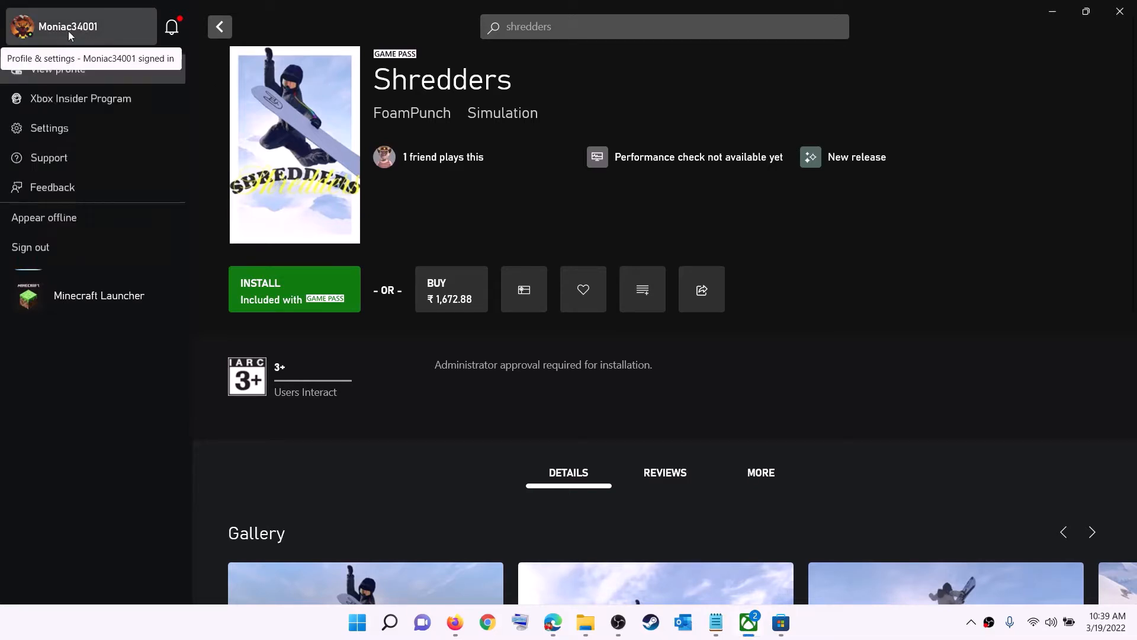
{"action": "left_click", "coordinate": [62, 252]}
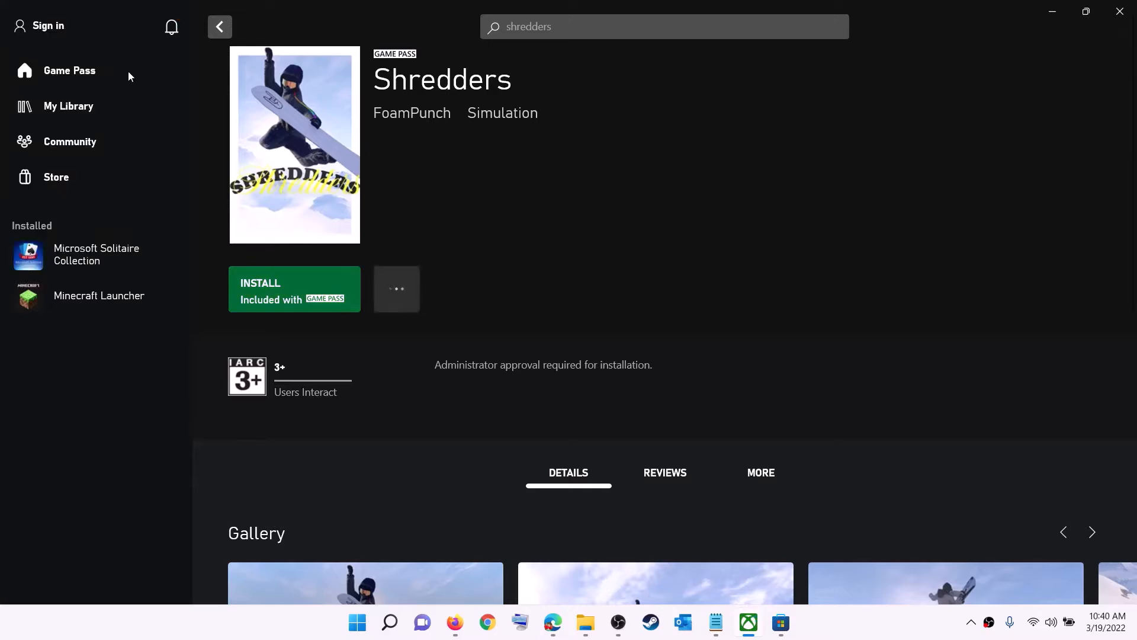
{"action": "left_click", "coordinate": [52, 27]}
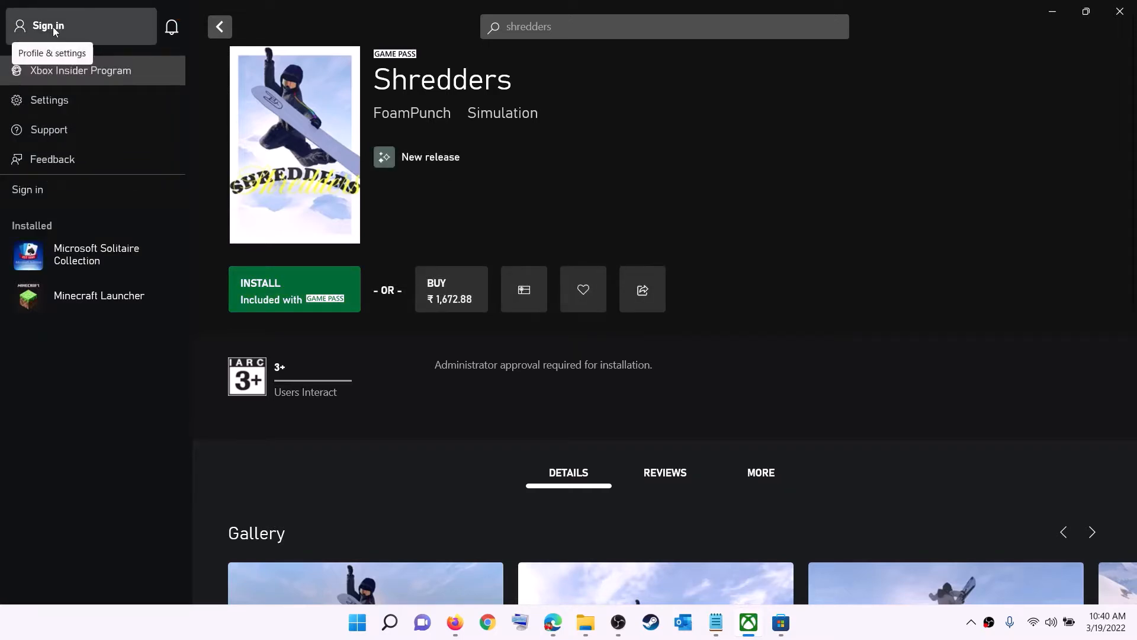
{"action": "left_click", "coordinate": [41, 191]}
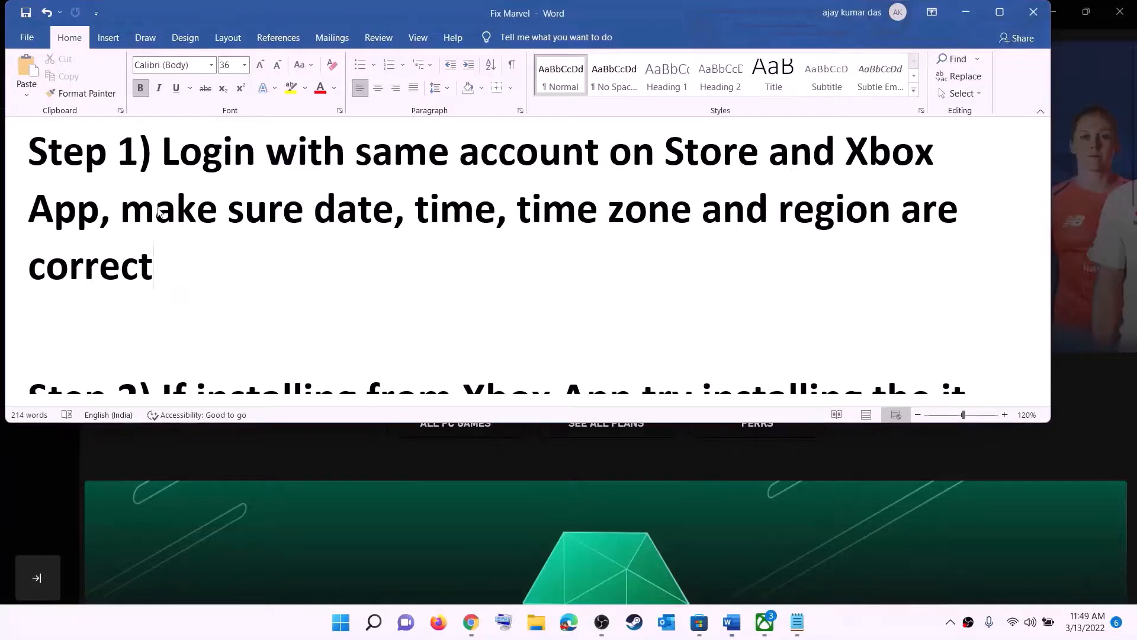
Highlight the date, time, time zone and region sentence, then open Windows date and time settings
{"action": "left_click_drag", "start_coordinate": [193, 210], "coordinate": [864, 243]}
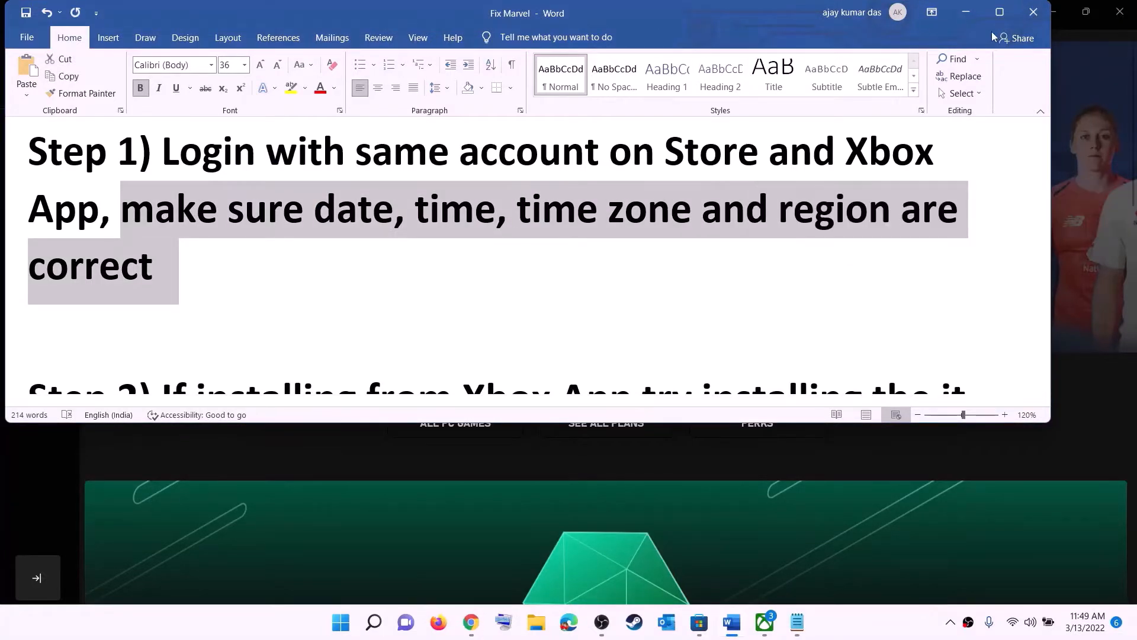
{"action": "left_click", "coordinate": [966, 11]}
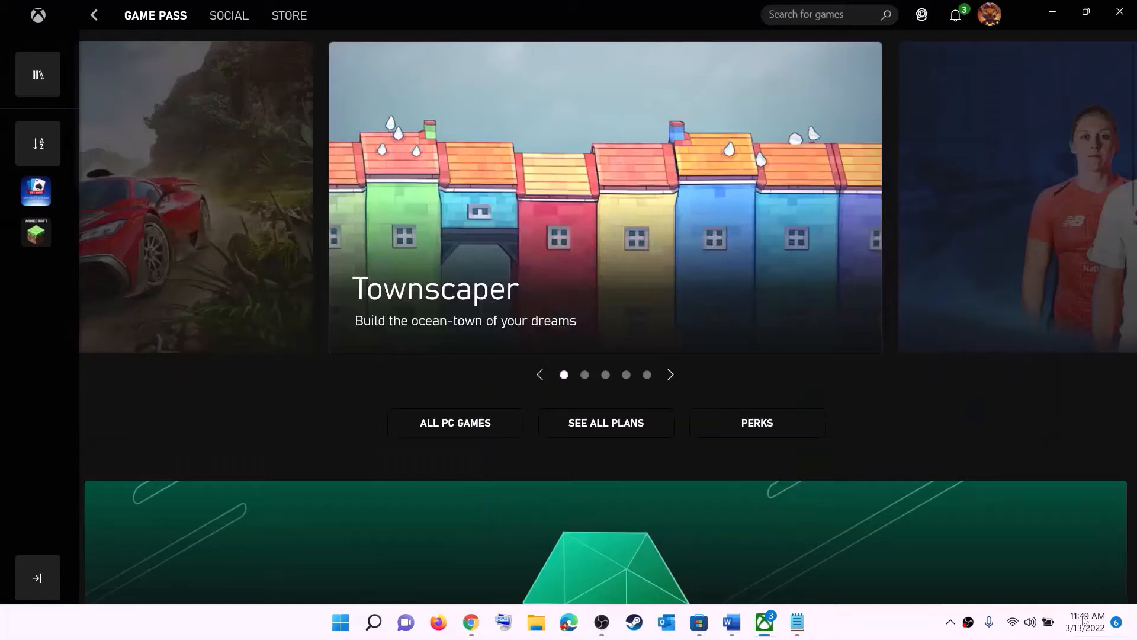
{"action": "right_click", "coordinate": [1080, 631]}
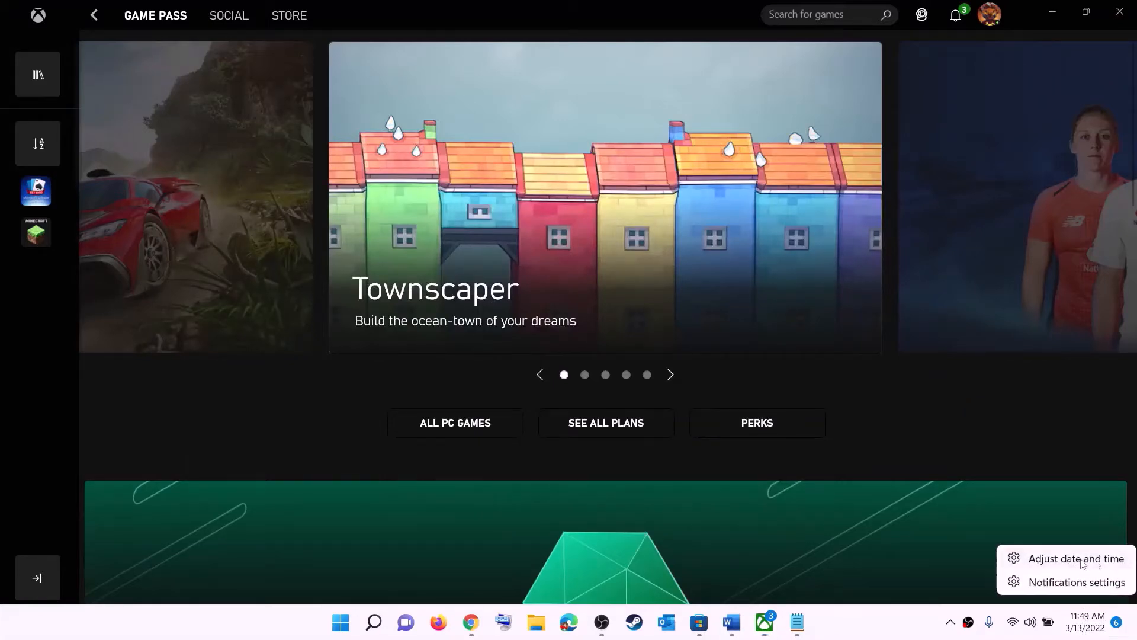
{"action": "left_click", "coordinate": [1083, 561]}
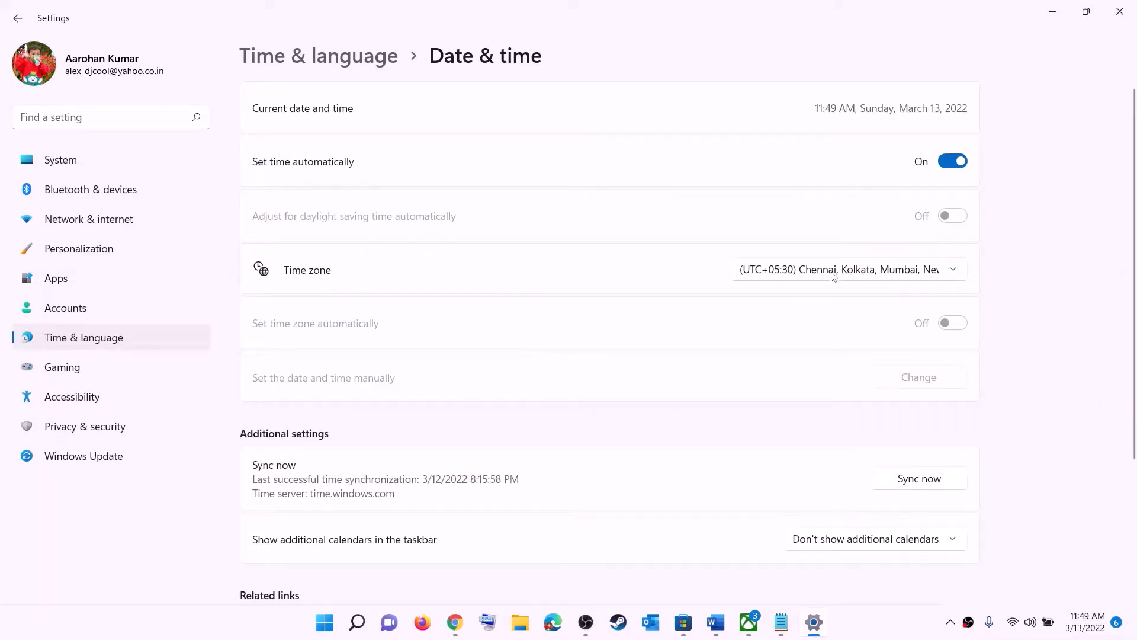
Keep the Chennai, Kolkata, Mumbai, New Delhi time zone and sync the clock now
{"action": "left_click", "coordinate": [833, 272]}
{"action": "left_click", "coordinate": [868, 278]}
{"action": "left_click", "coordinate": [934, 485]}
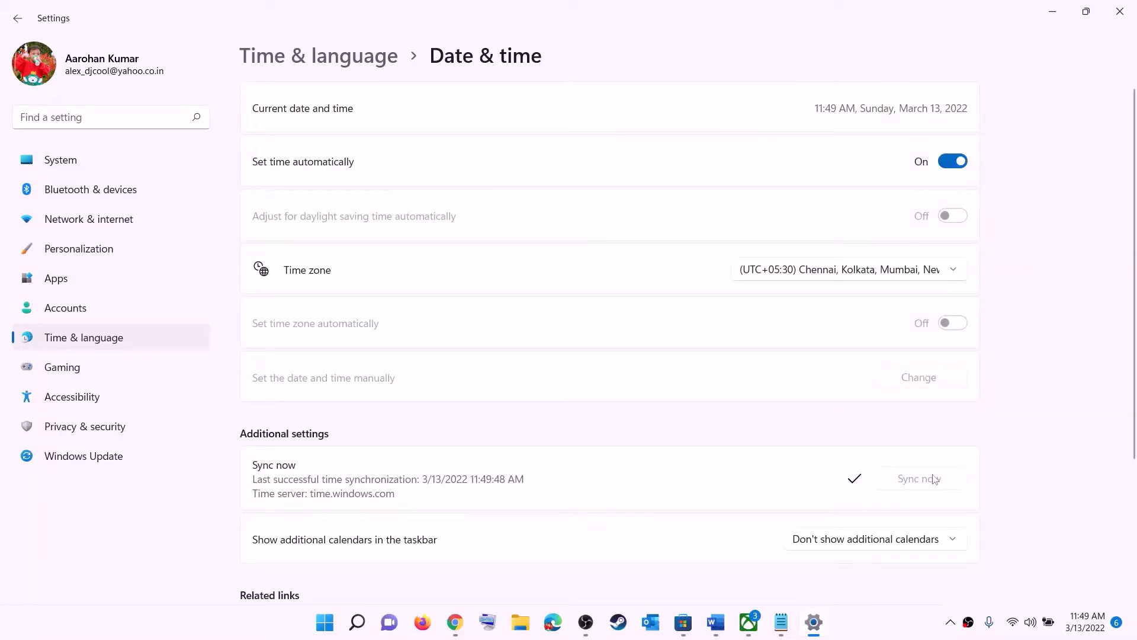
Confirm India as the country or region under Language & region, then close Settings
{"action": "left_click", "coordinate": [89, 338]}
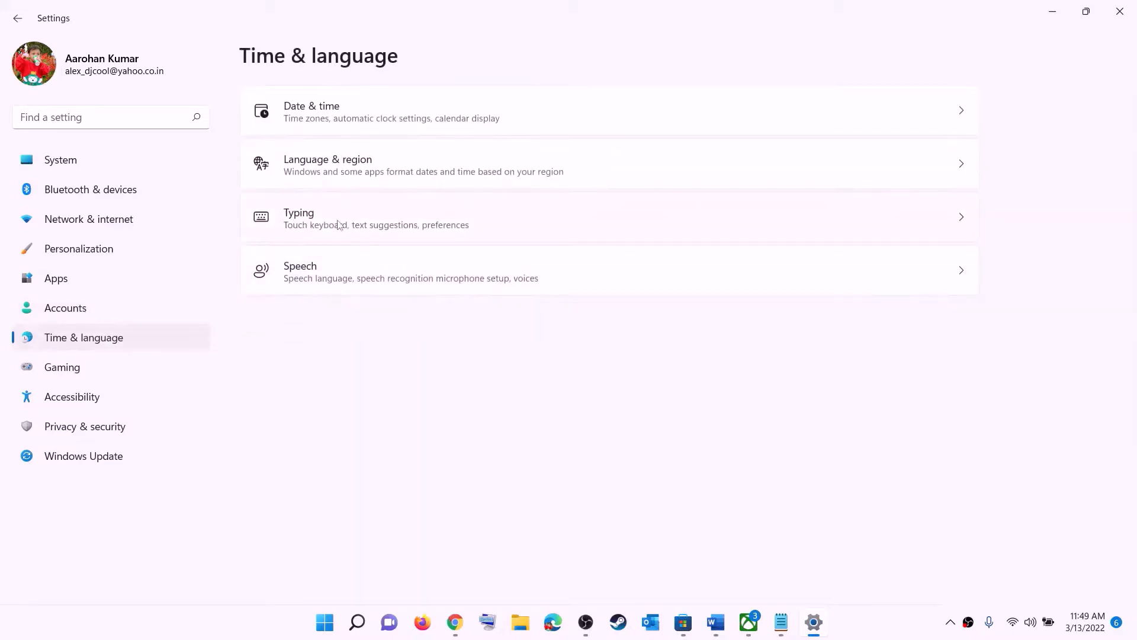
{"action": "left_click", "coordinate": [323, 178]}
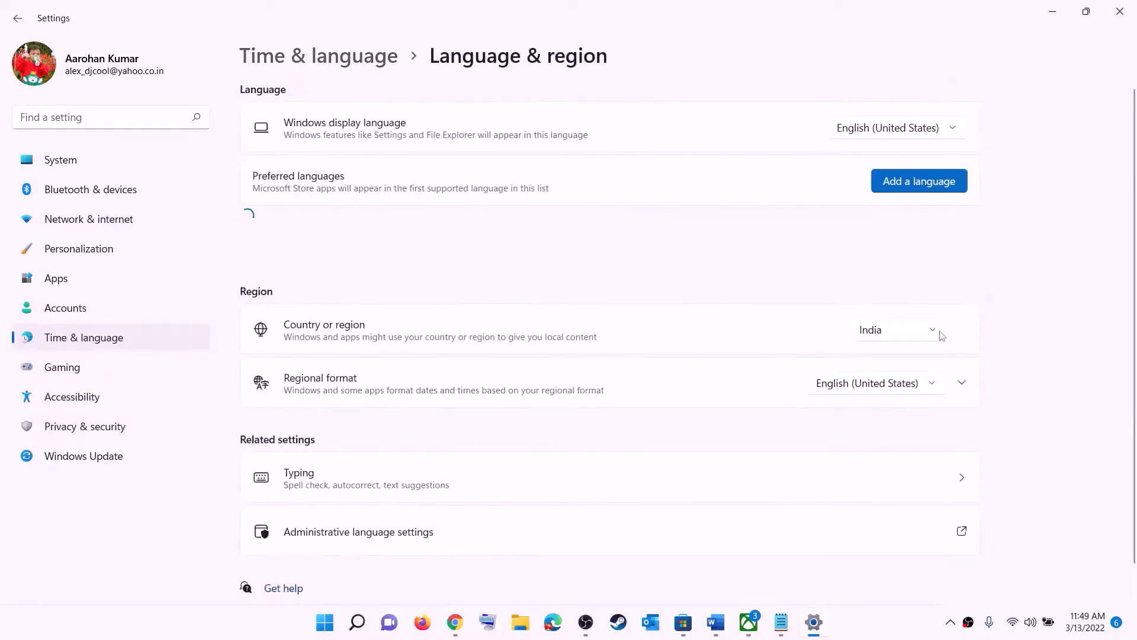
{"action": "left_click", "coordinate": [919, 335]}
{"action": "left_click", "coordinate": [1101, 221]}
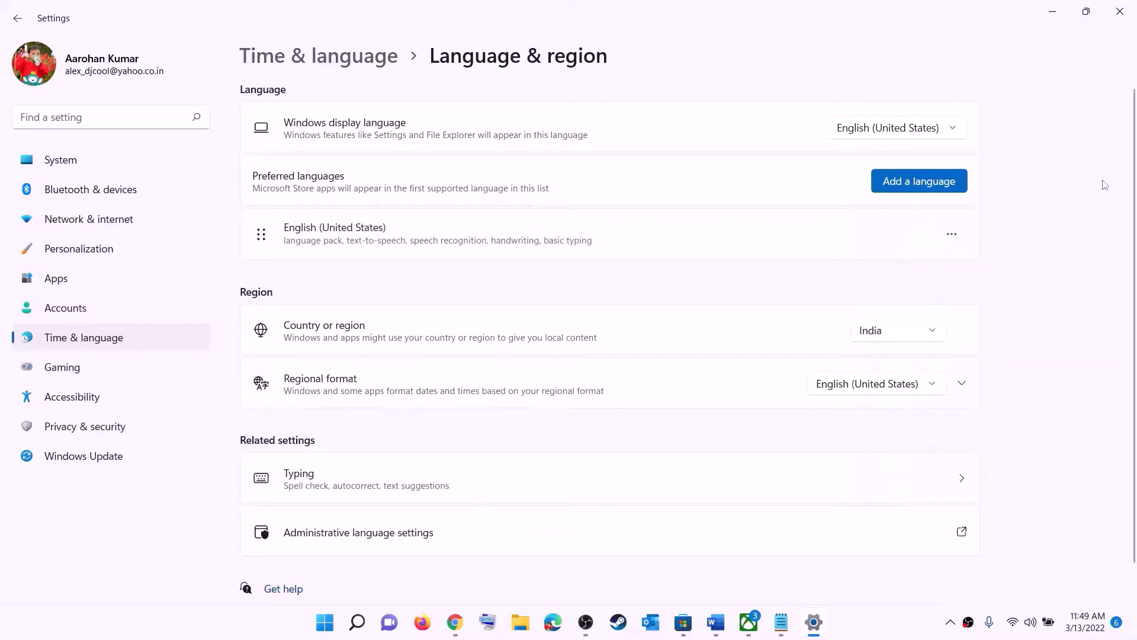
{"action": "left_click", "coordinate": [1119, 11]}
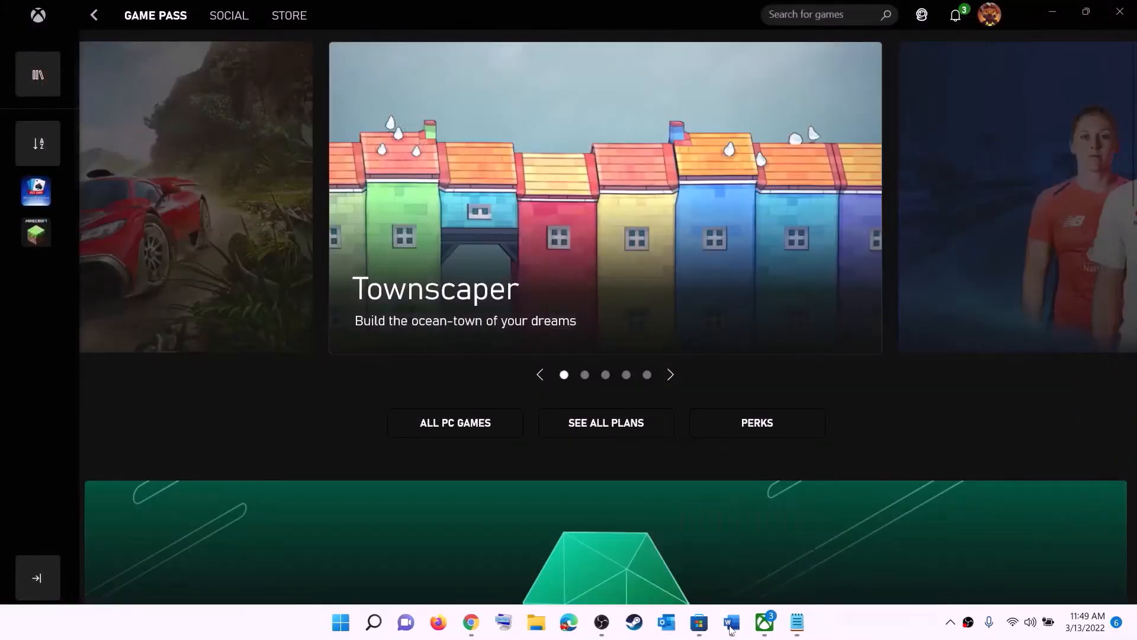
Highlight Step 2's advice to install from the Microsoft Store library, then switch to the Store
{"action": "left_click", "coordinate": [732, 622]}
{"action": "scroll", "coordinate": [236, 259], "scroll_direction": "down", "scroll_amount": 3}
{"action": "scroll", "coordinate": [236, 260], "scroll_direction": "down", "scroll_amount": 2}
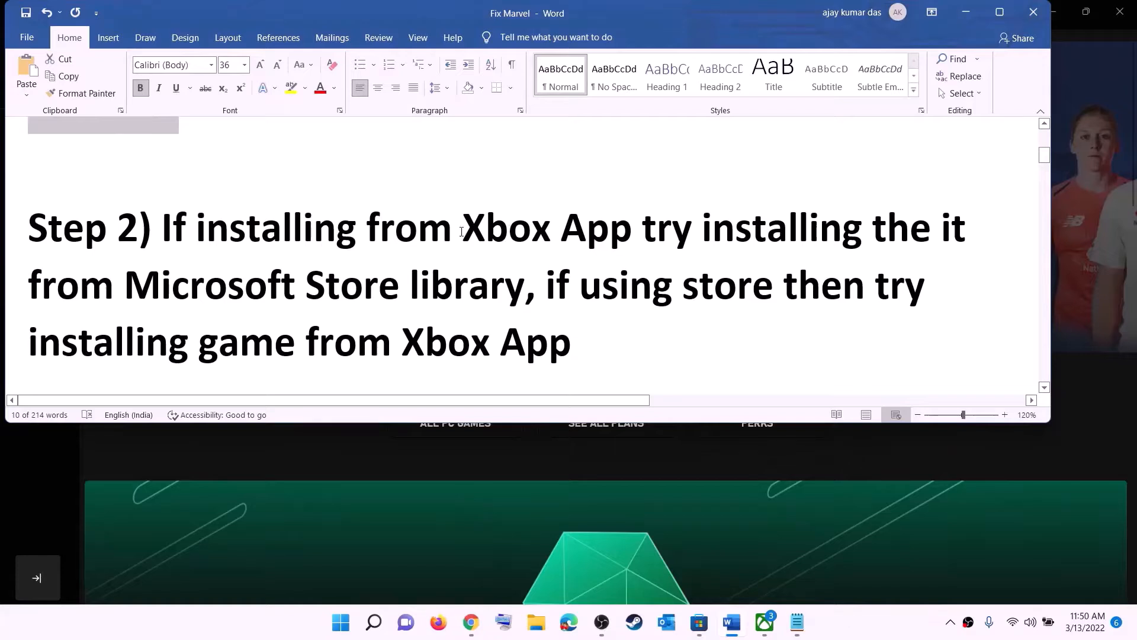
{"action": "left_click_drag", "start_coordinate": [466, 227], "coordinate": [853, 242]}
{"action": "left_click_drag", "start_coordinate": [424, 242], "coordinate": [524, 285]}
{"action": "left_click", "coordinate": [699, 622]}
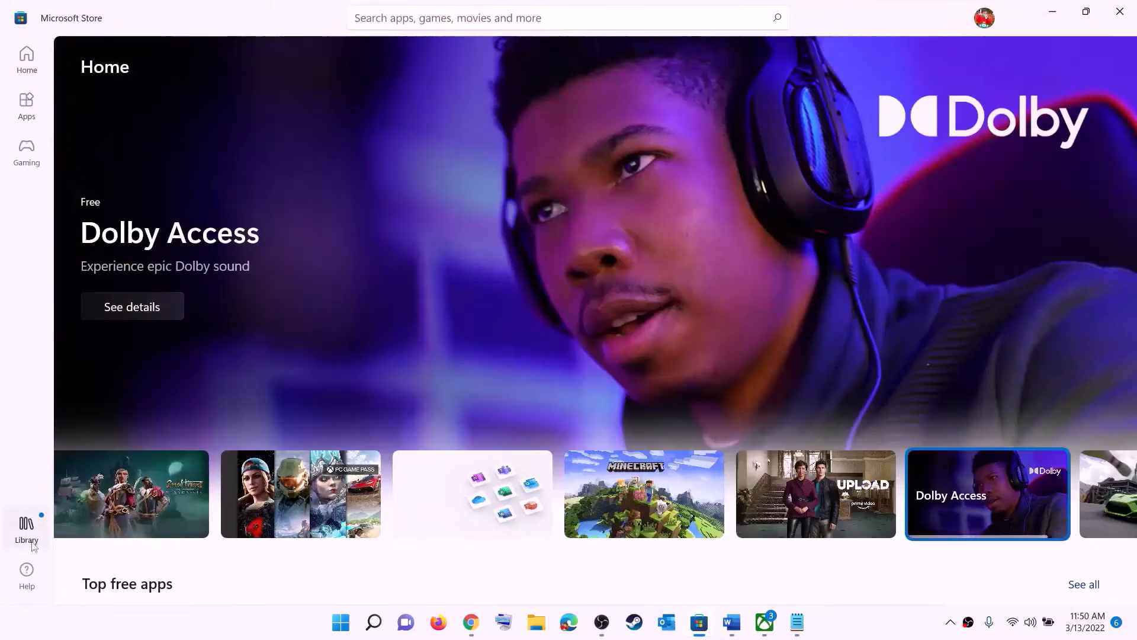
Open the Store Library and scroll through its 33 updates and downloads
{"action": "left_click", "coordinate": [26, 530]}
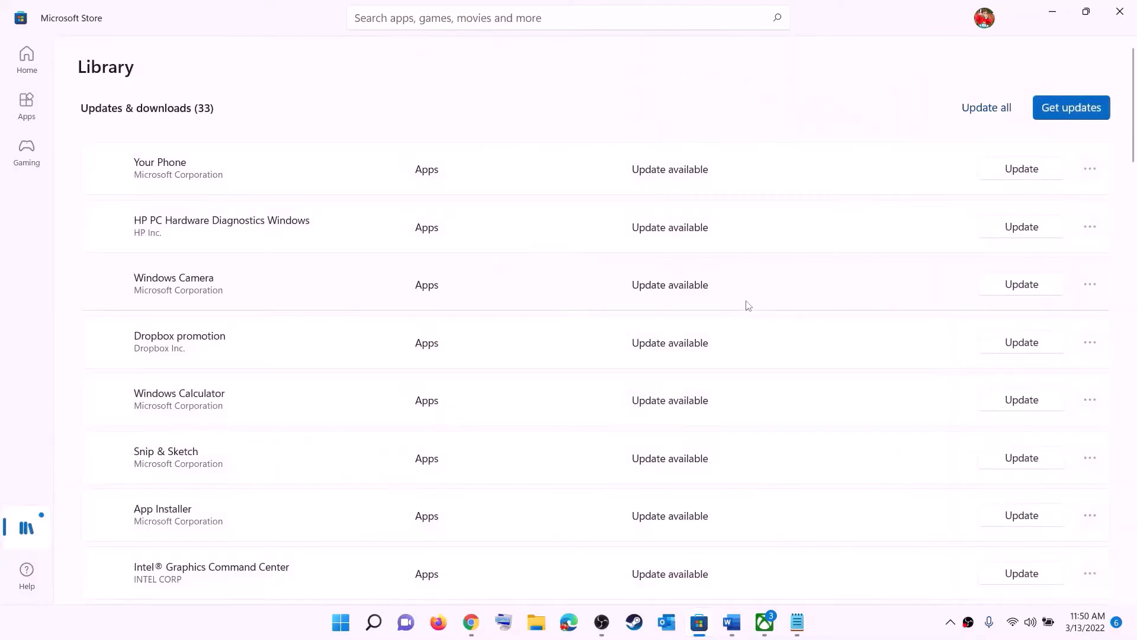
{"action": "scroll", "coordinate": [778, 372], "scroll_direction": "down", "scroll_amount": 2}
{"action": "scroll", "coordinate": [680, 424], "scroll_direction": "down", "scroll_amount": 6}
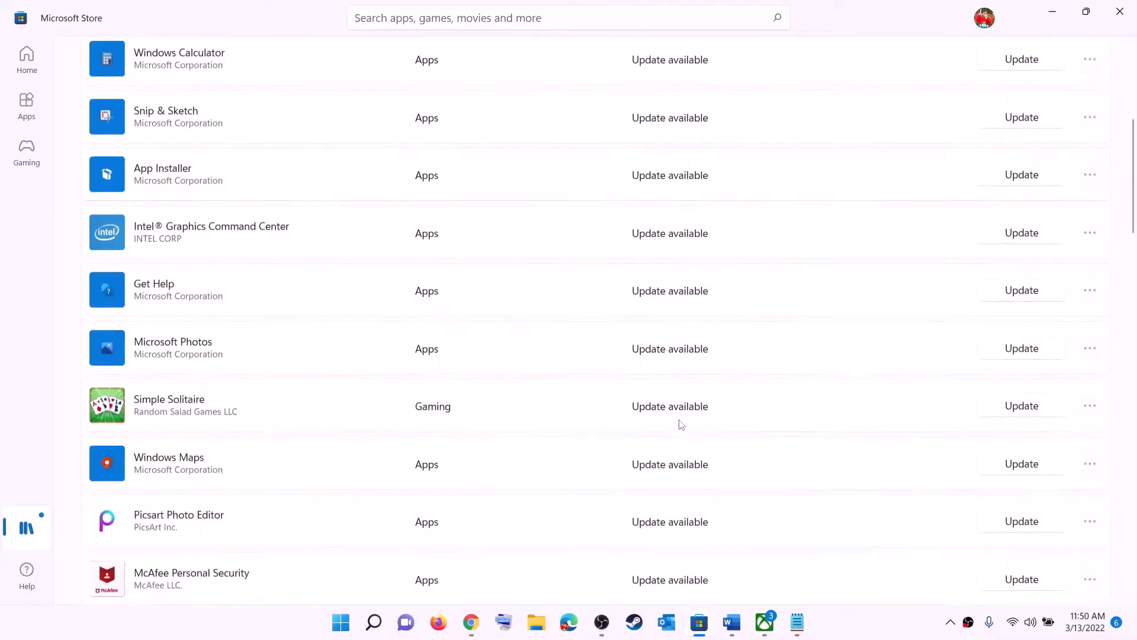
{"action": "scroll", "coordinate": [679, 473], "scroll_direction": "up", "scroll_amount": 9}
{"action": "scroll", "coordinate": [691, 396], "scroll_direction": "down", "scroll_amount": 20}
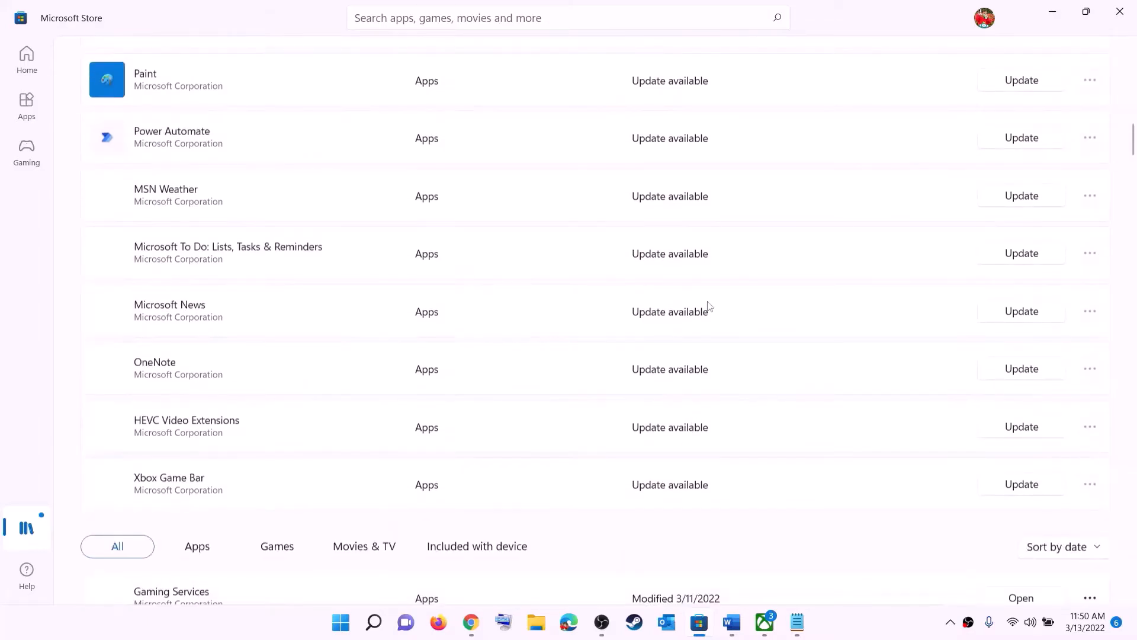
{"action": "scroll", "coordinate": [736, 379], "scroll_direction": "up", "scroll_amount": 20}
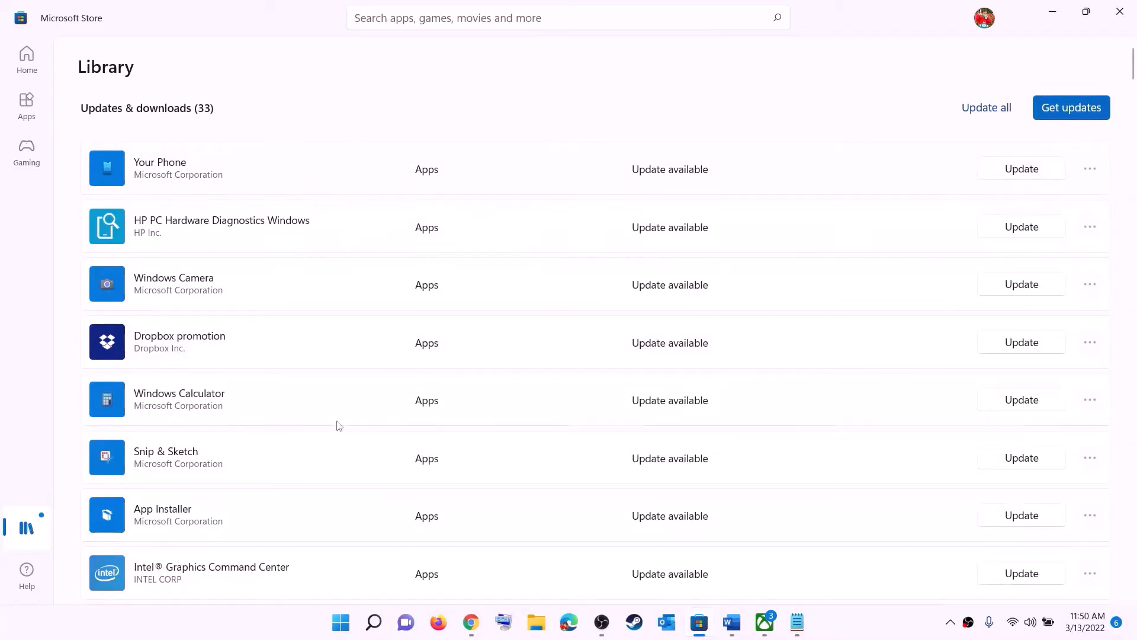
{"action": "left_click", "coordinate": [732, 622]}
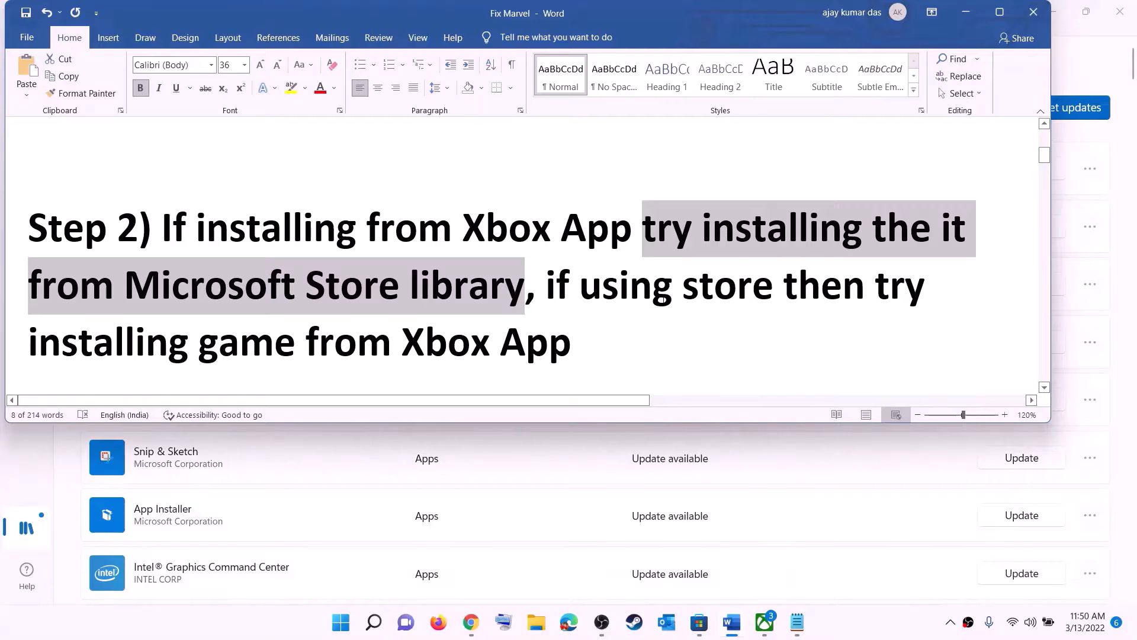
Highlight 'using store' and 'installing game from Xbox App' in Step 2, briefly checking the Xbox app
{"action": "left_click", "coordinate": [585, 286]}
{"action": "left_click_drag", "start_coordinate": [580, 286], "coordinate": [783, 287]}
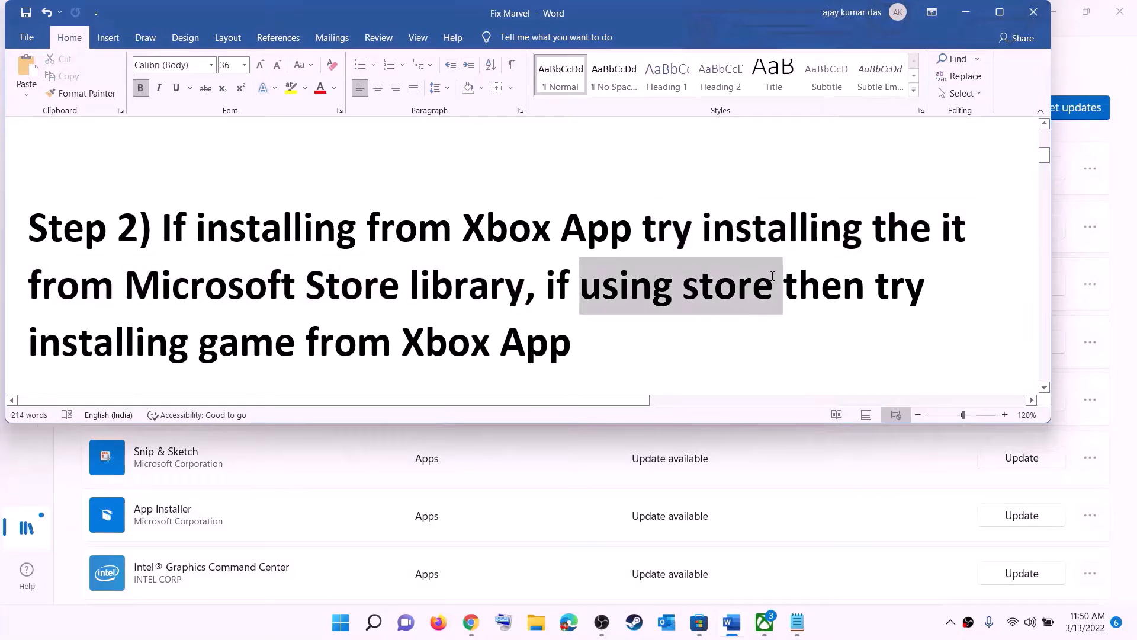
{"action": "left_click_drag", "start_coordinate": [176, 329], "coordinate": [584, 331]}
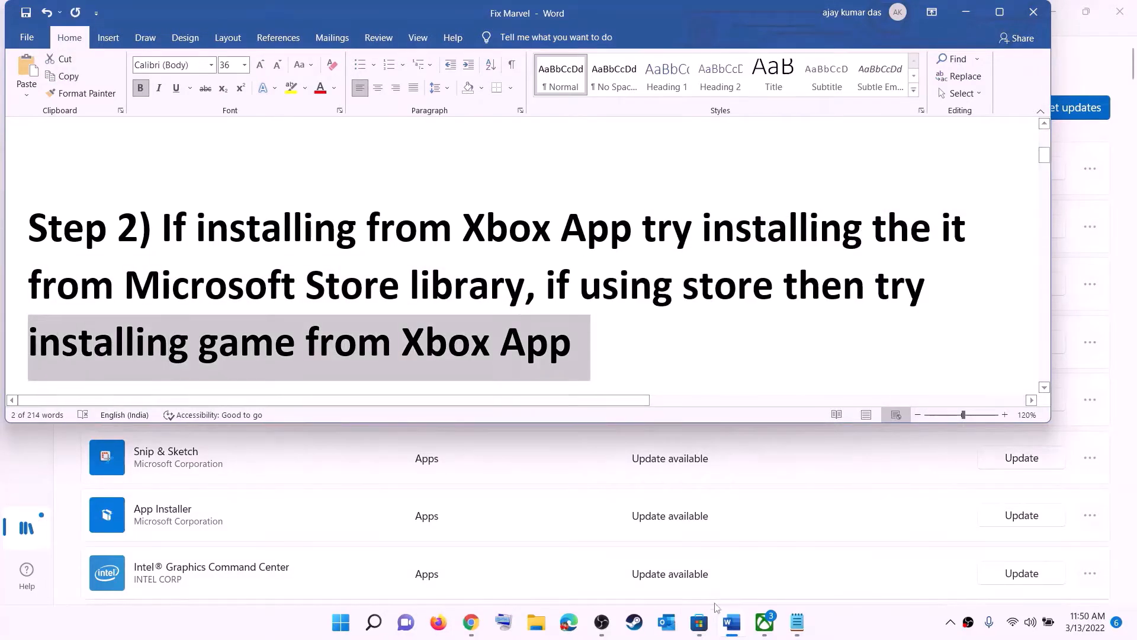
{"action": "left_click", "coordinate": [765, 622]}
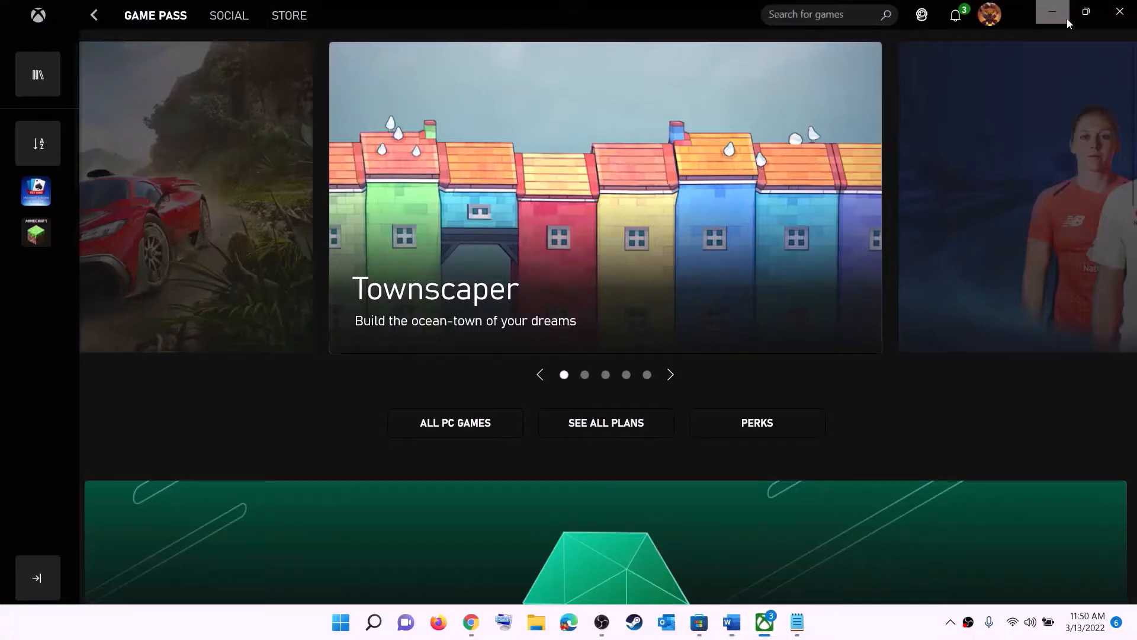
{"action": "left_click", "coordinate": [766, 19]}
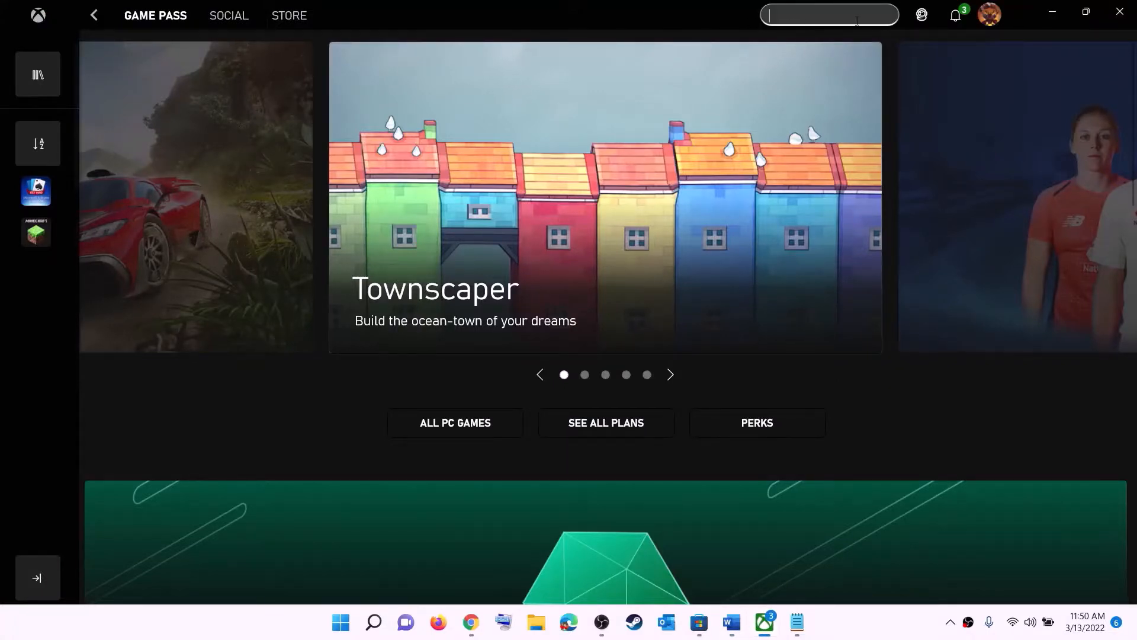
{"action": "left_click", "coordinate": [1052, 12]}
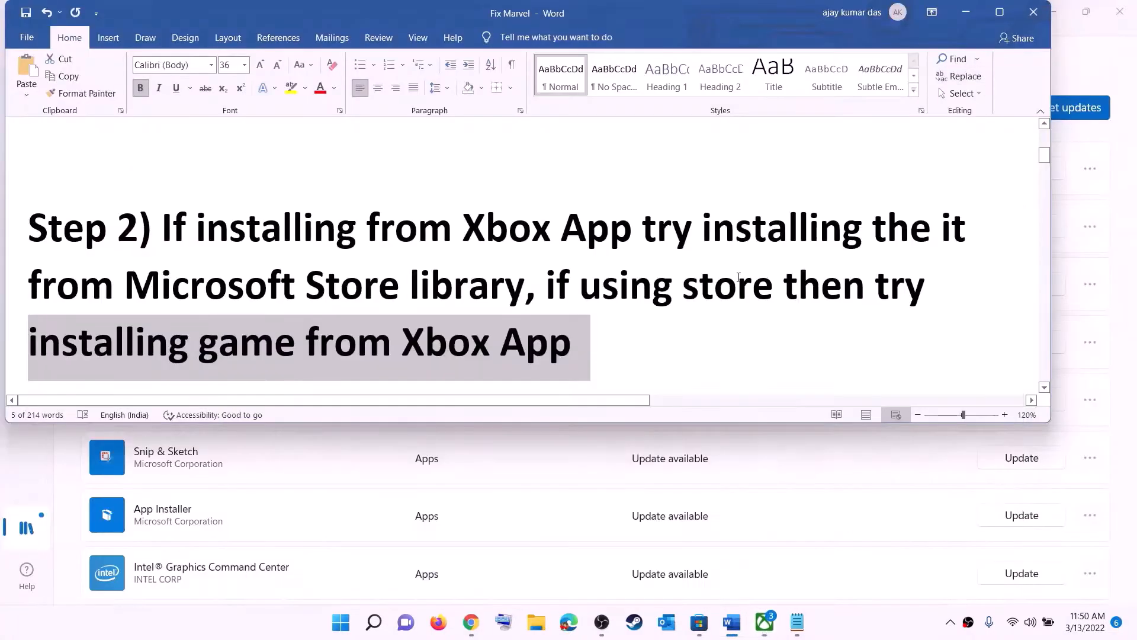
{"action": "left_click", "coordinate": [602, 285]}
Copy the Step 3 Get-AppxPackage re-register command paragraph
{"action": "scroll", "coordinate": [352, 307], "scroll_direction": "down", "scroll_amount": 5}
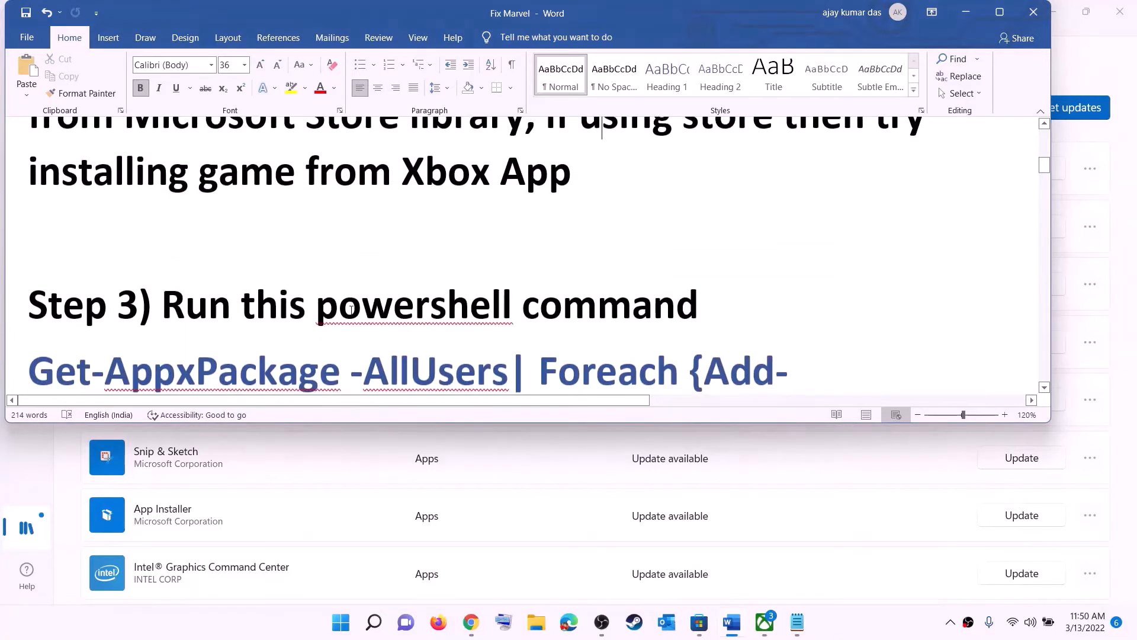
{"action": "scroll", "coordinate": [355, 305], "scroll_direction": "down", "scroll_amount": 2}
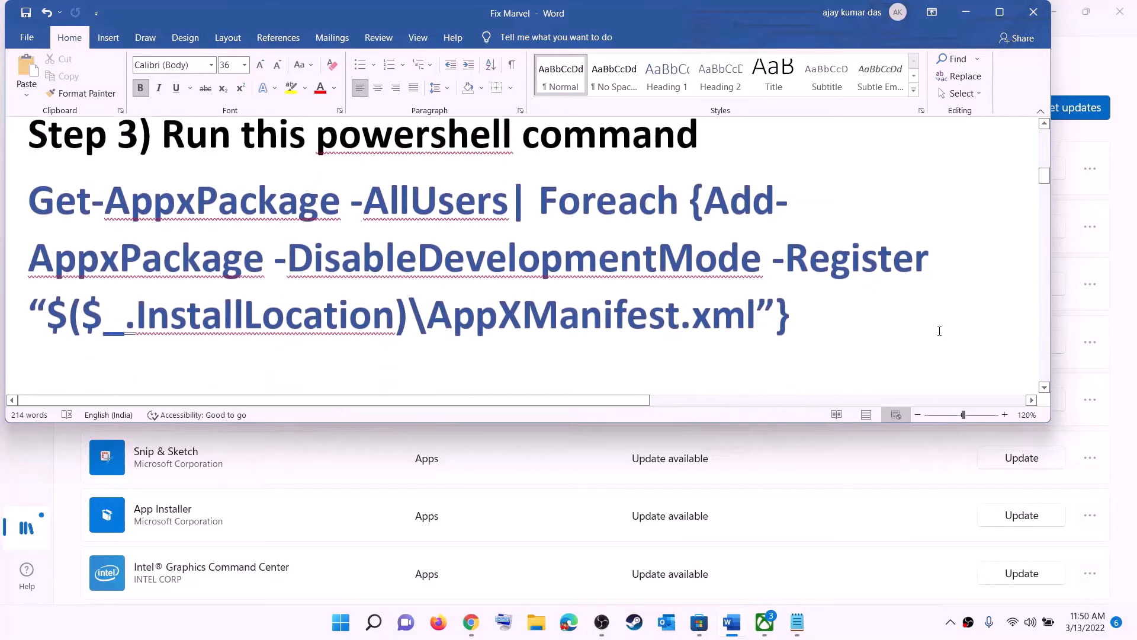
{"action": "triple_click", "coordinate": [794, 317]}
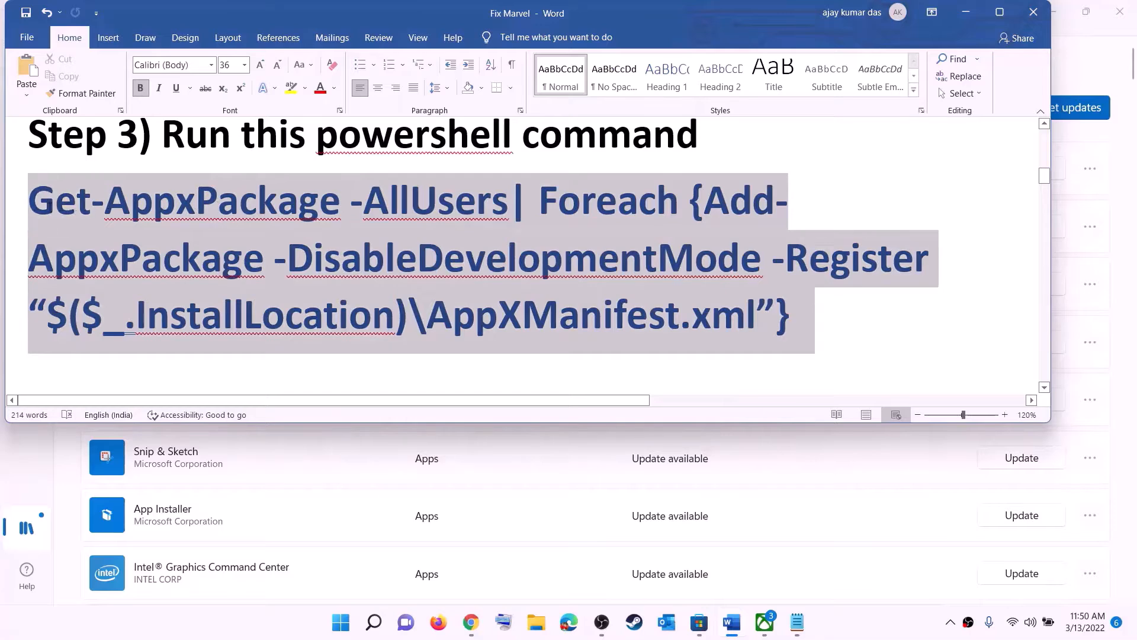
{"action": "right_click", "coordinate": [158, 232]}
{"action": "left_click", "coordinate": [192, 259]}
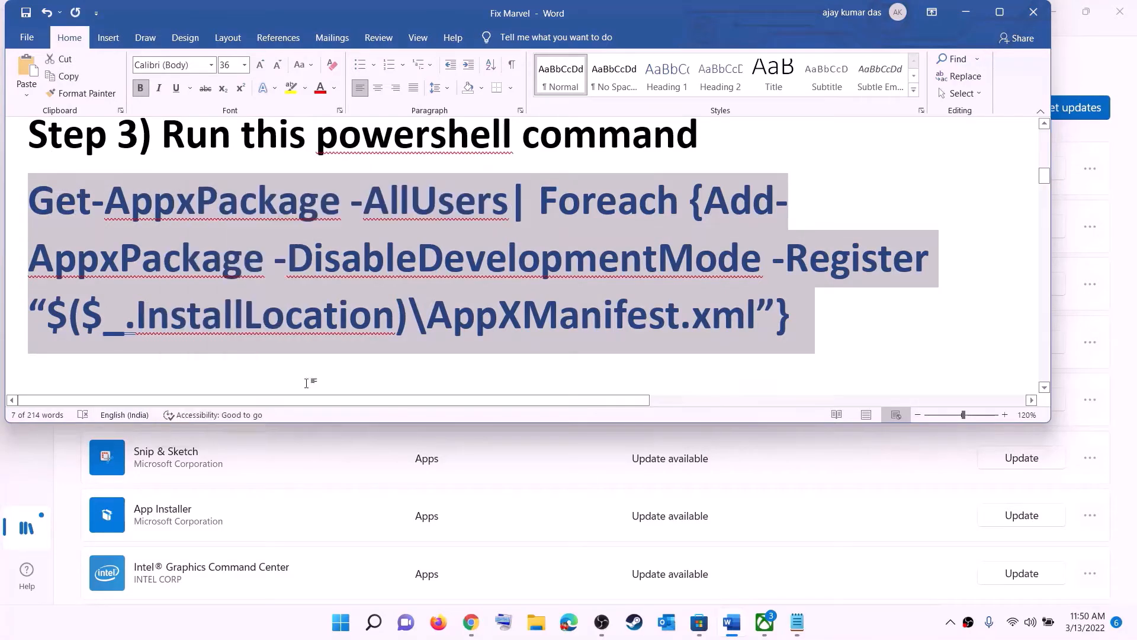
Run the copied Get-AppxPackage re-register command in an administrator PowerShell, then close it
{"action": "left_click", "coordinate": [341, 623]}
{"action": "type", "text": "powers"}
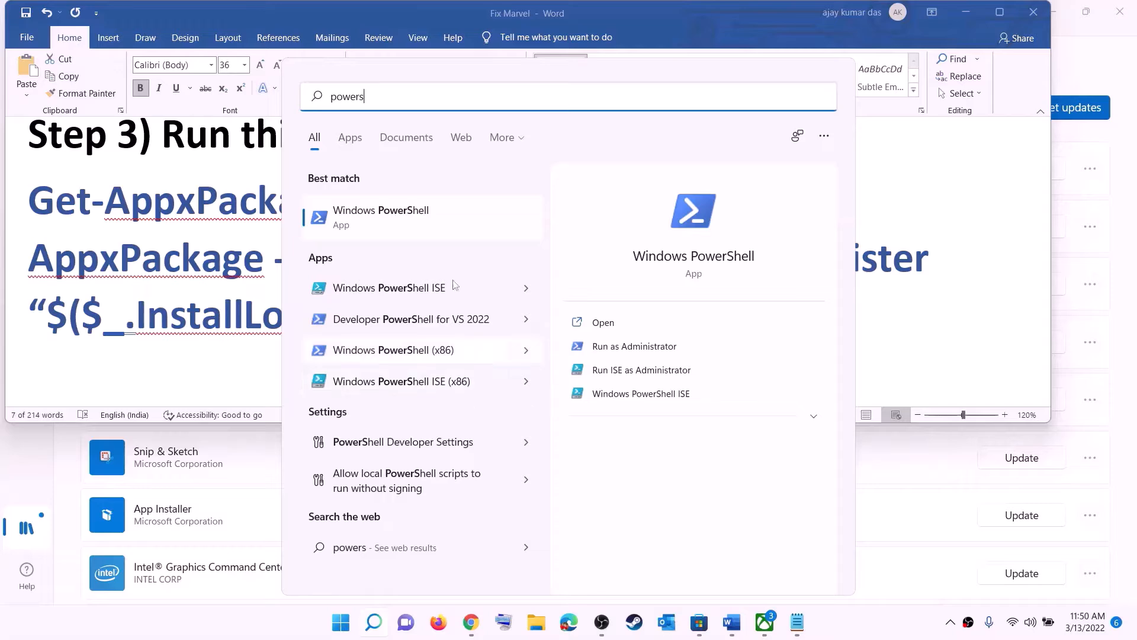
{"action": "right_click", "coordinate": [394, 220]}
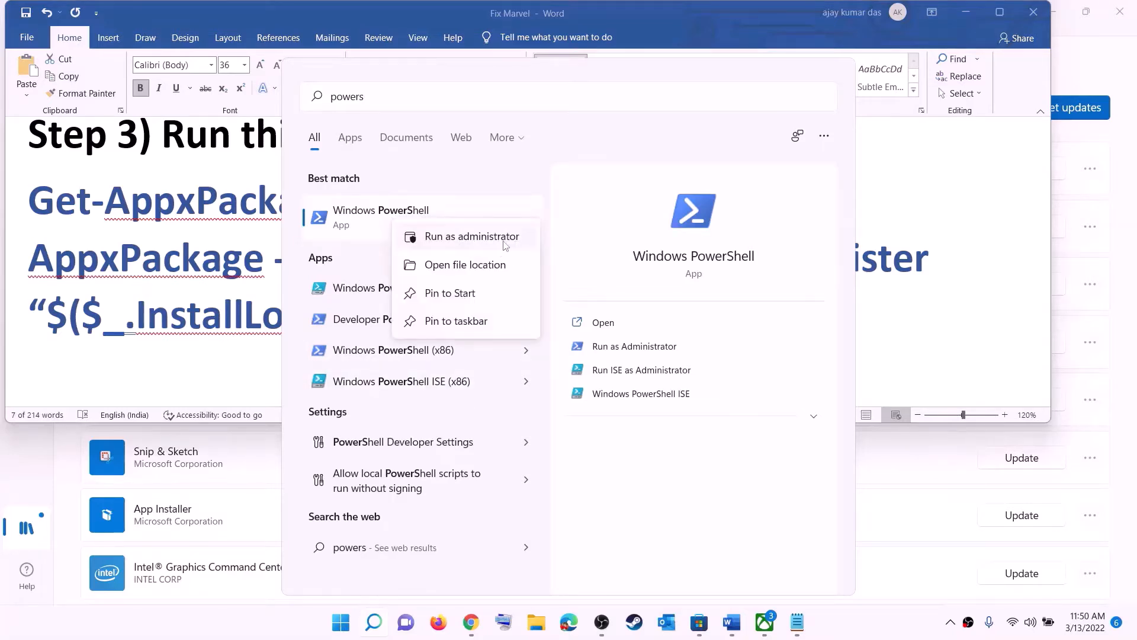
{"action": "left_click", "coordinate": [505, 240]}
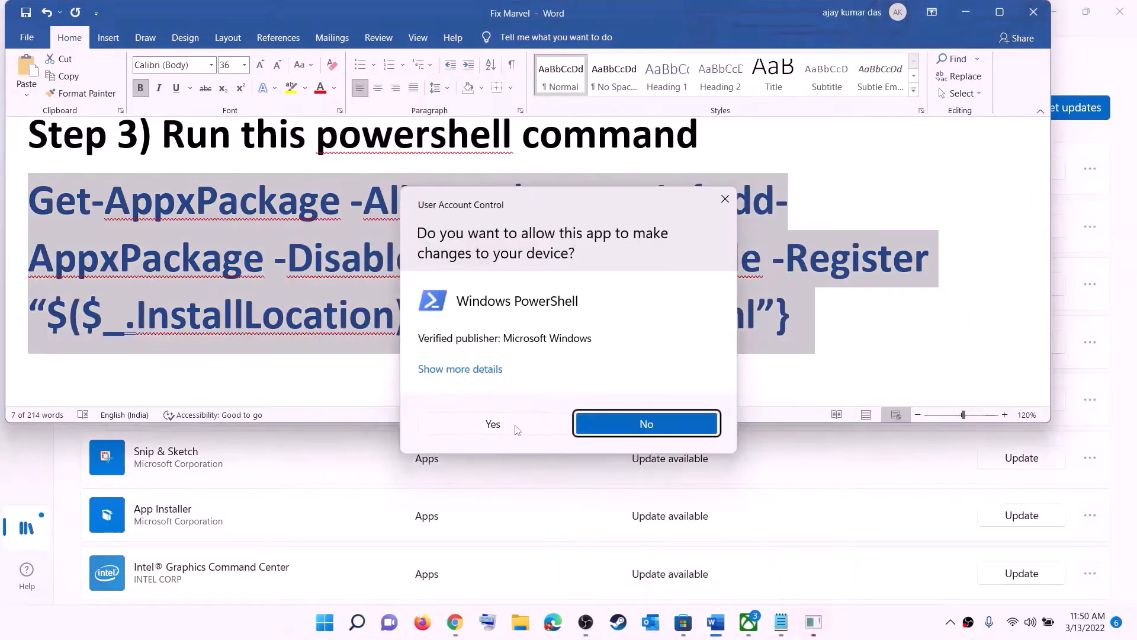
{"action": "left_click", "coordinate": [516, 430]}
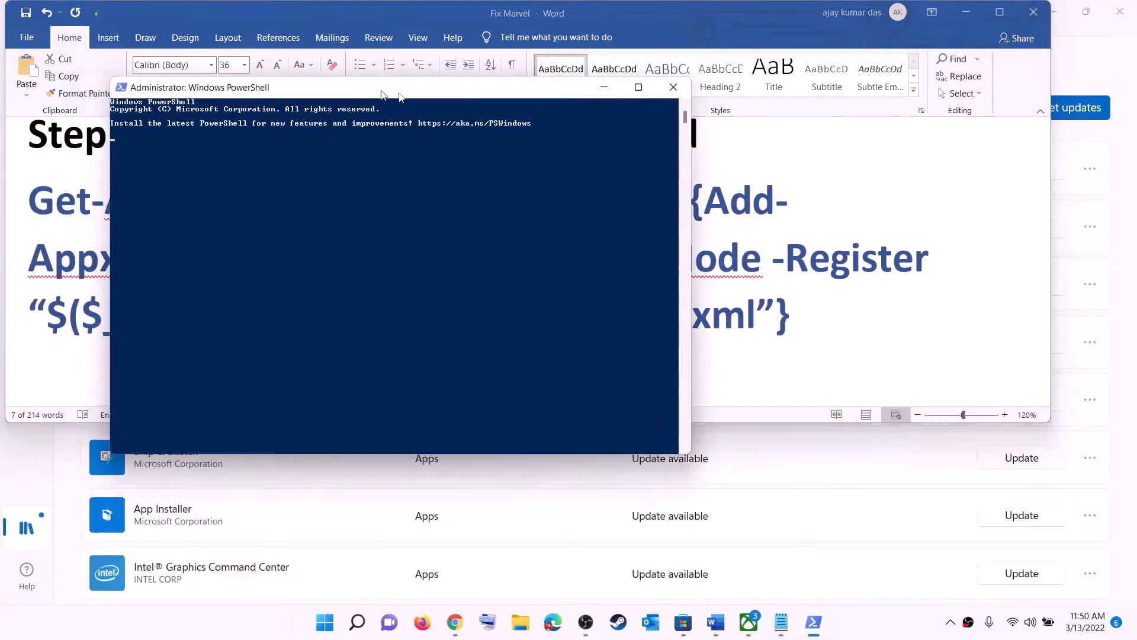
{"action": "right_click", "coordinate": [473, 236]}
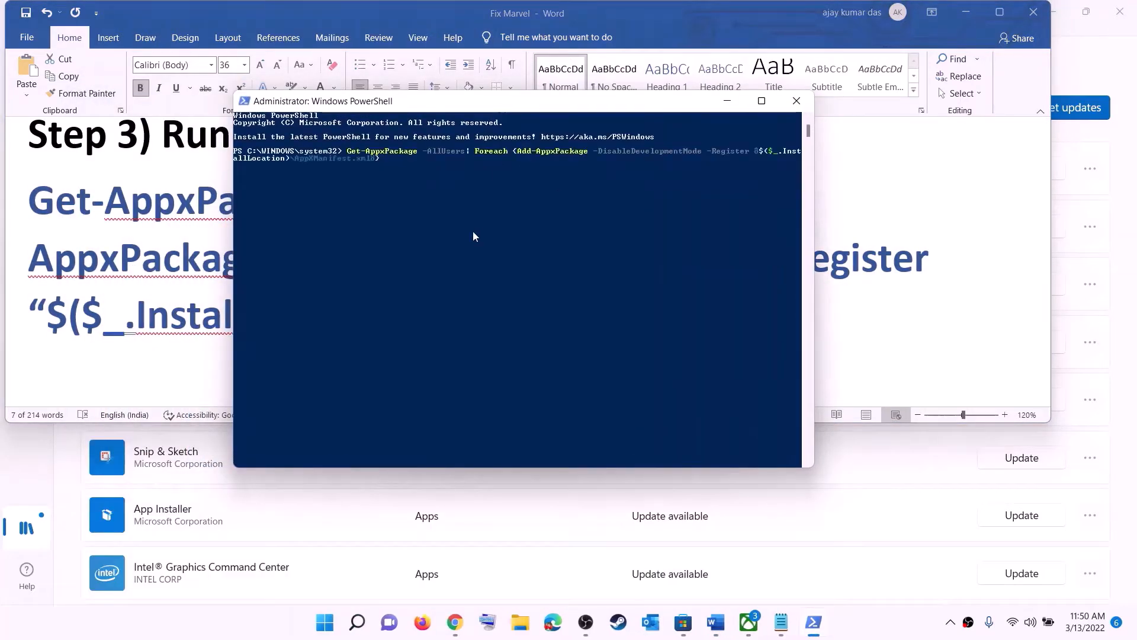
{"action": "key", "text": "Return"}
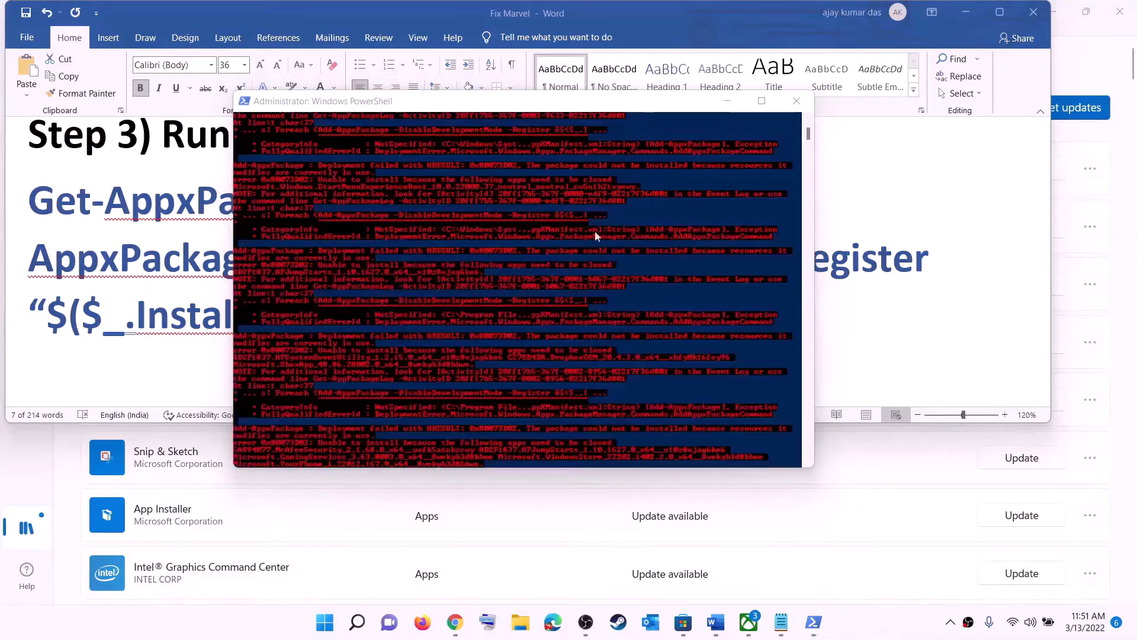
{"action": "left_click", "coordinate": [797, 100]}
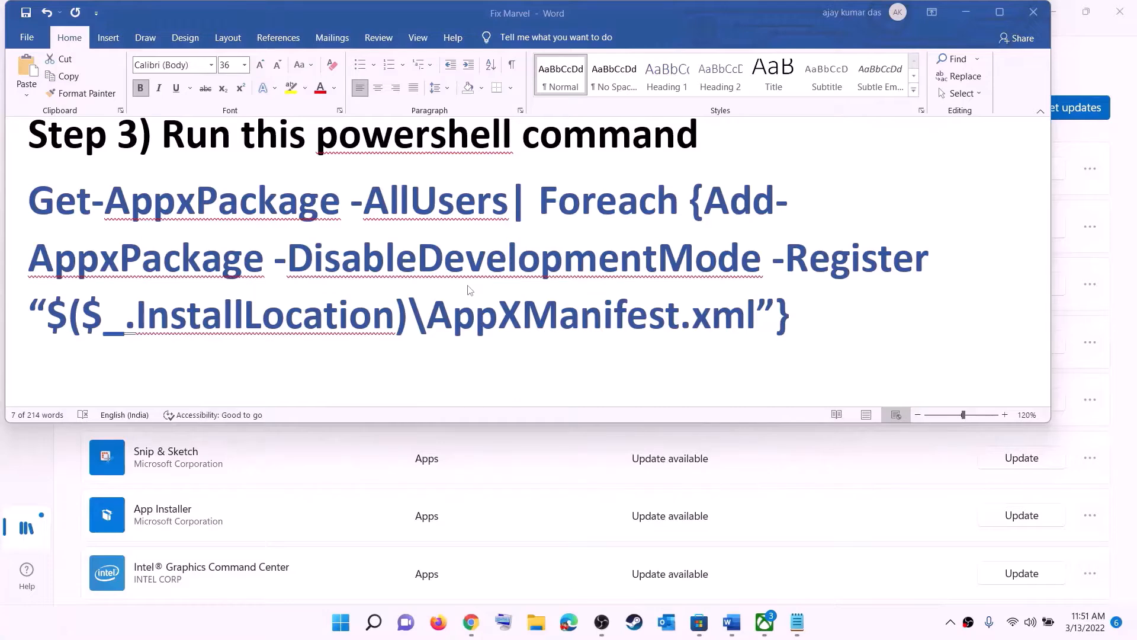
Set the Step 4 Microsoft.WindowsStore_8wekyb3d8bbwe cache folder path to 14 pt
{"action": "scroll", "coordinate": [402, 220], "scroll_direction": "down", "scroll_amount": 5}
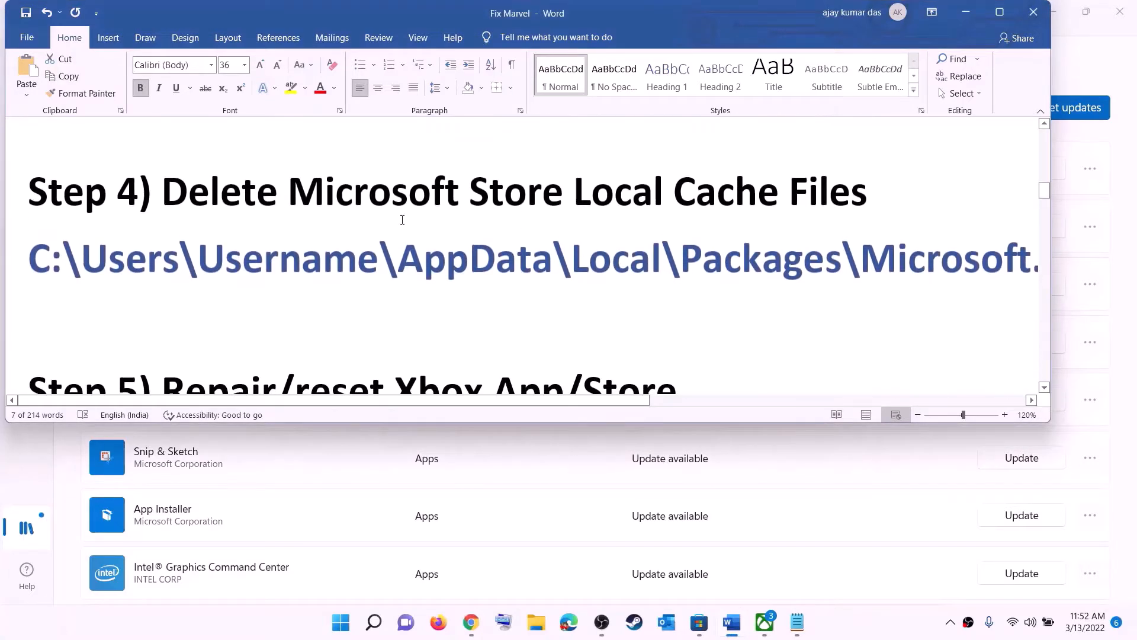
{"action": "scroll", "coordinate": [530, 260], "scroll_direction": "up", "scroll_amount": 1}
{"action": "triple_click", "coordinate": [579, 299]}
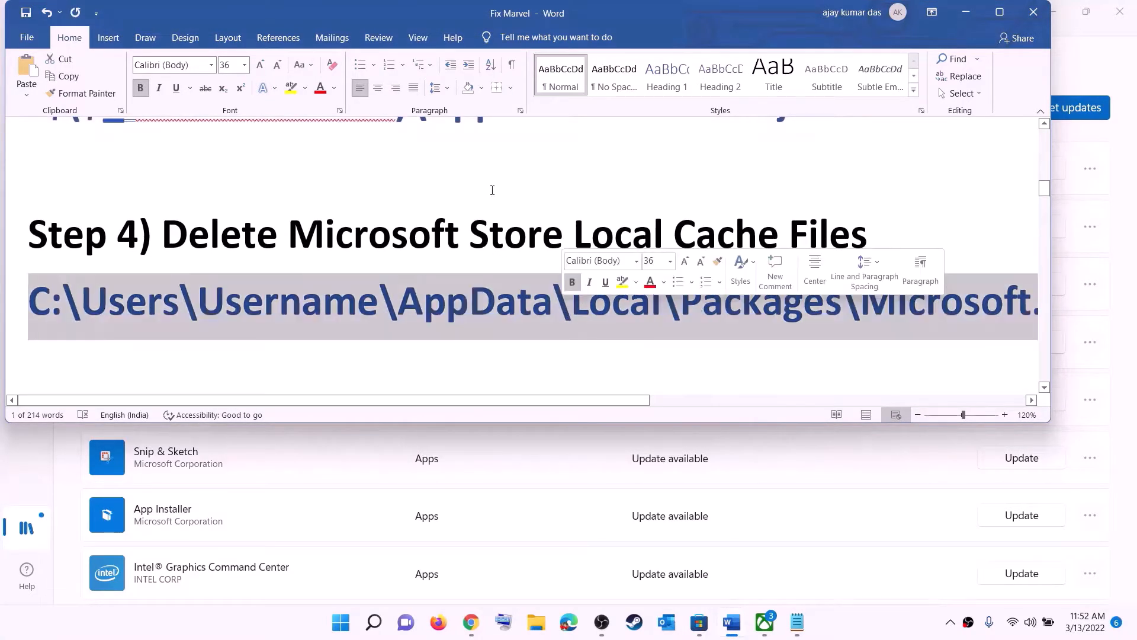
{"action": "left_click", "coordinate": [245, 65]}
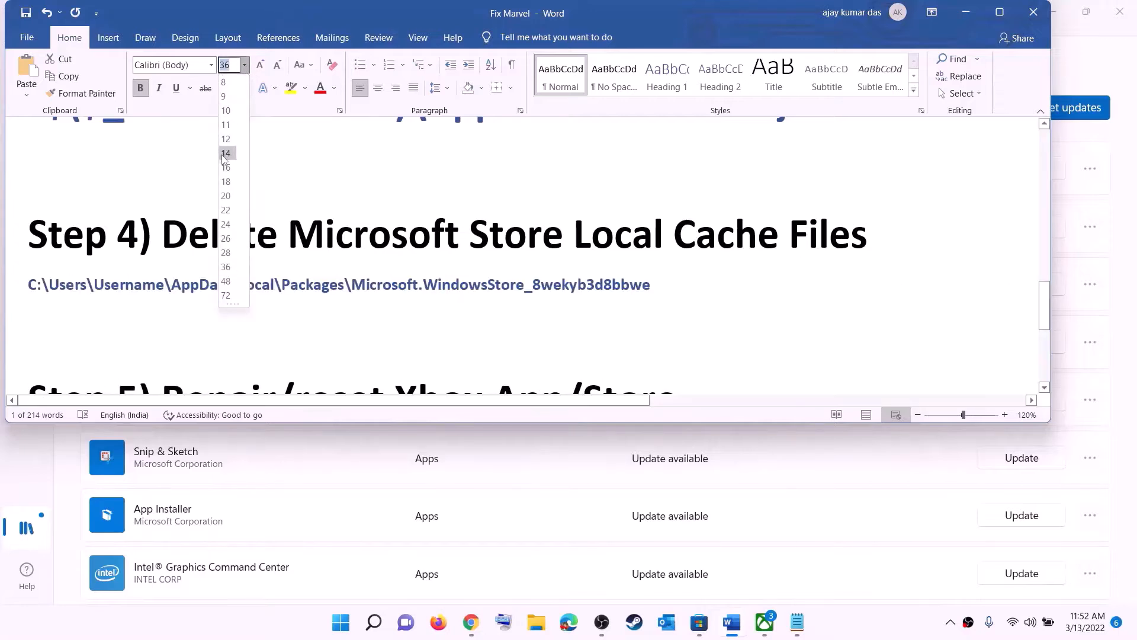
{"action": "left_click", "coordinate": [228, 152]}
{"action": "left_click", "coordinate": [561, 285]}
{"action": "key", "text": "super+e"}
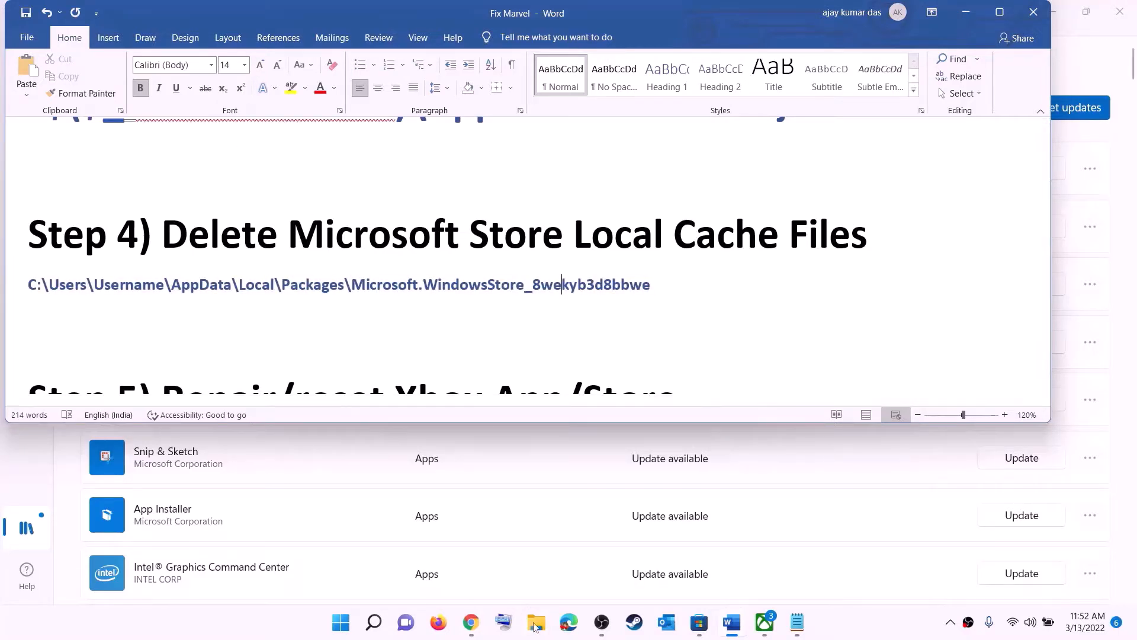
Go to C:\Users\ your profile folder and turn on Hidden items to reveal AppData
{"action": "left_click", "coordinate": [54, 293]}
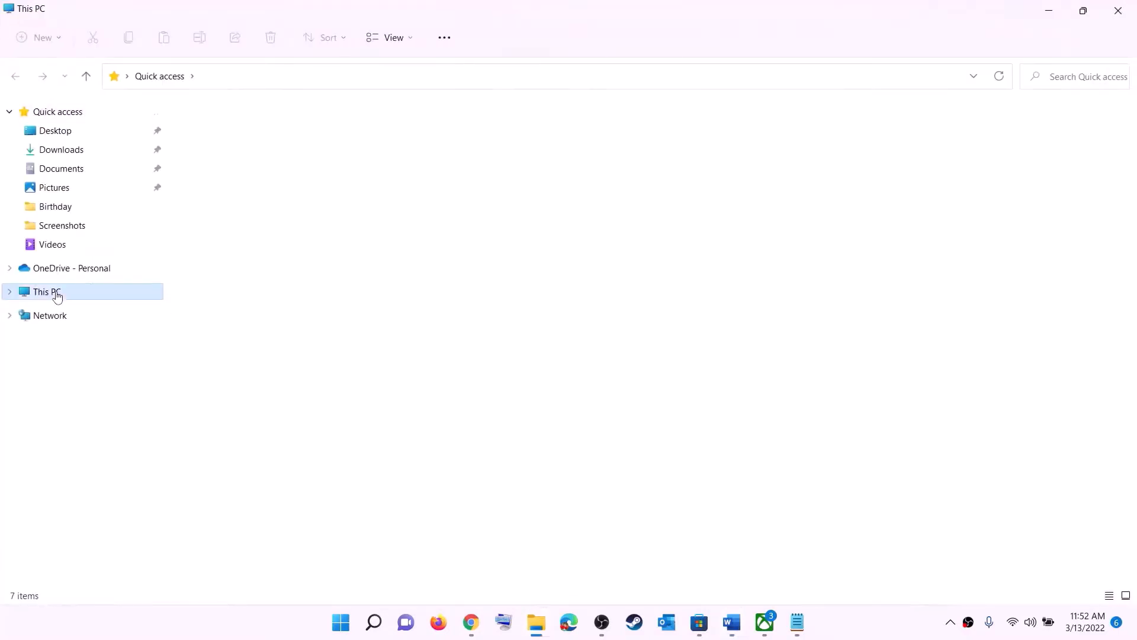
{"action": "double_click", "coordinate": [259, 247]}
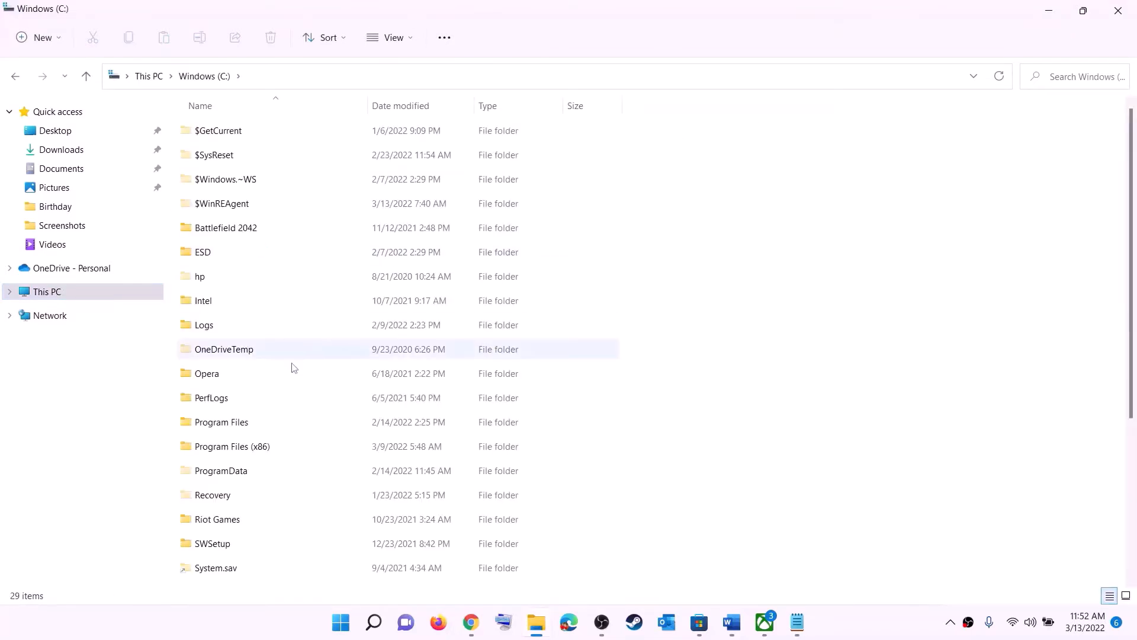
{"action": "scroll", "coordinate": [290, 368], "scroll_direction": "down", "scroll_amount": 5}
{"action": "left_click", "coordinate": [206, 407]}
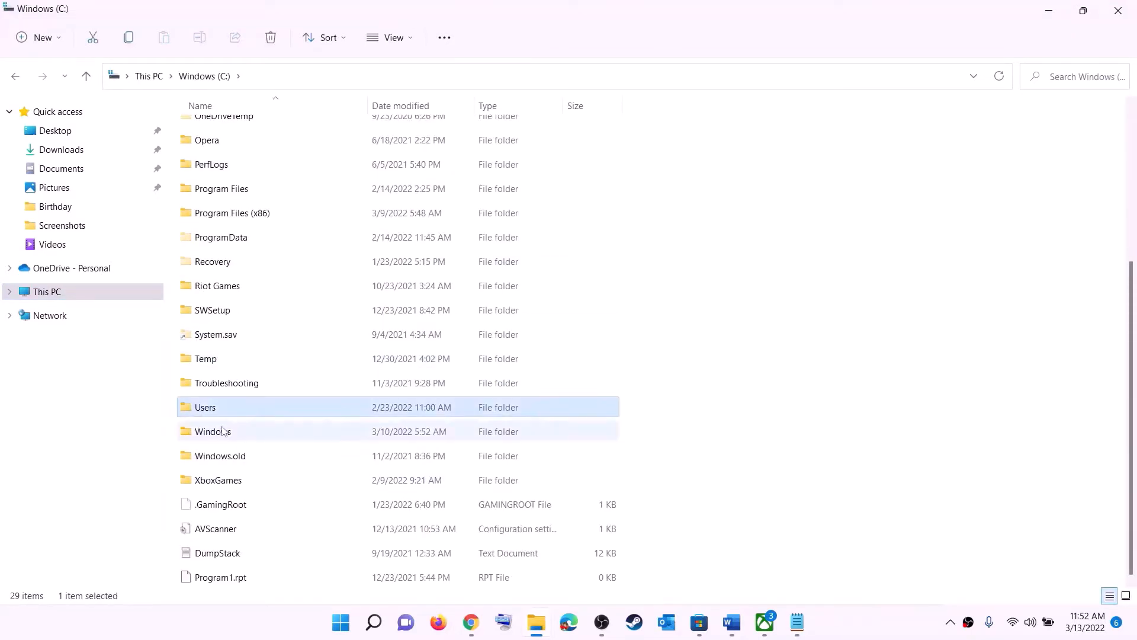
{"action": "double_click", "coordinate": [245, 408]}
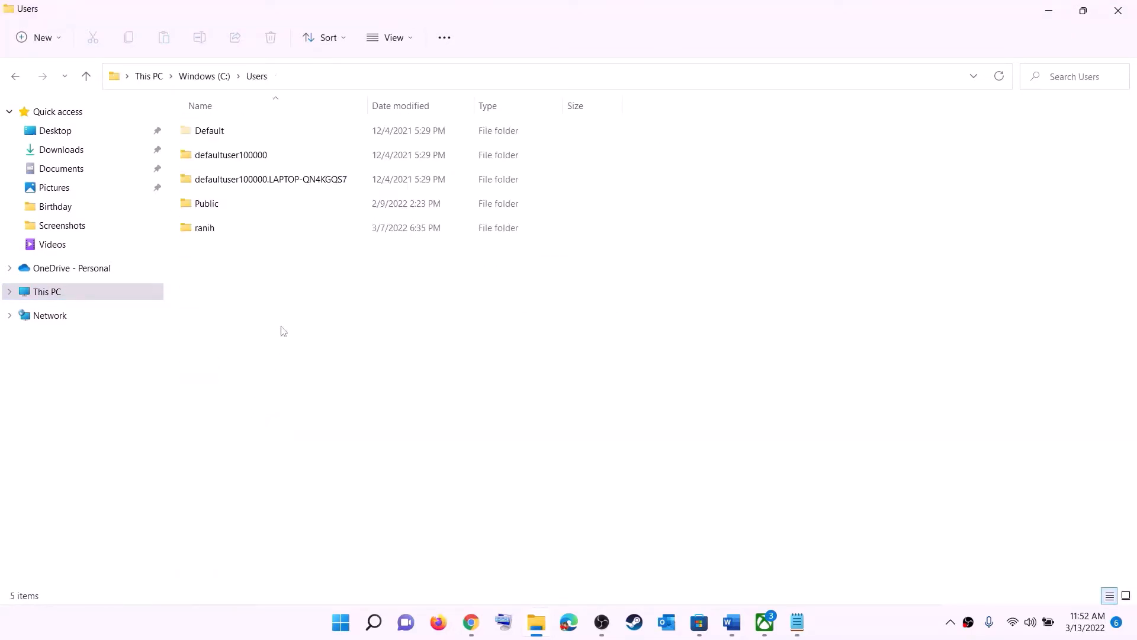
{"action": "double_click", "coordinate": [214, 231]}
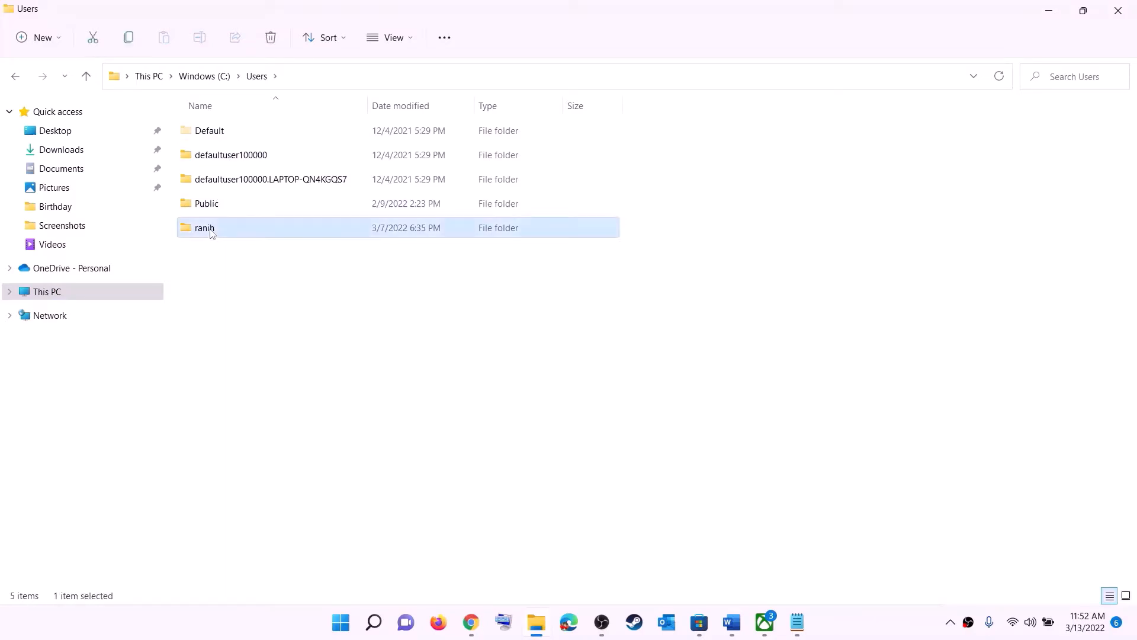
{"action": "left_click", "coordinate": [217, 284]}
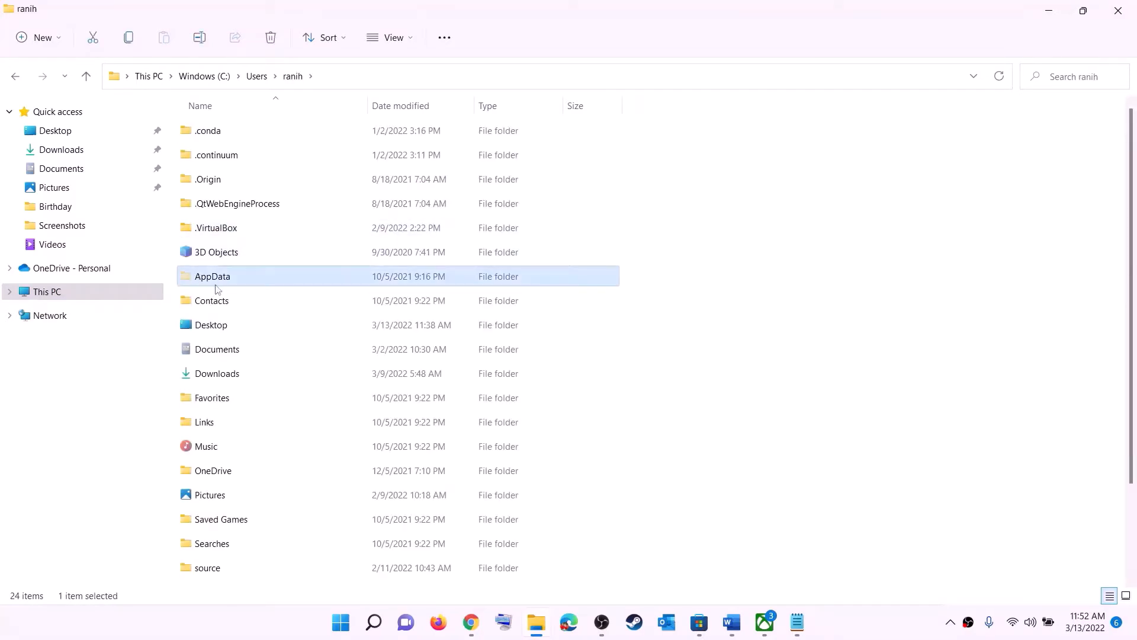
{"action": "left_click", "coordinate": [413, 39]}
{"action": "mouse_move", "coordinate": [456, 292]}
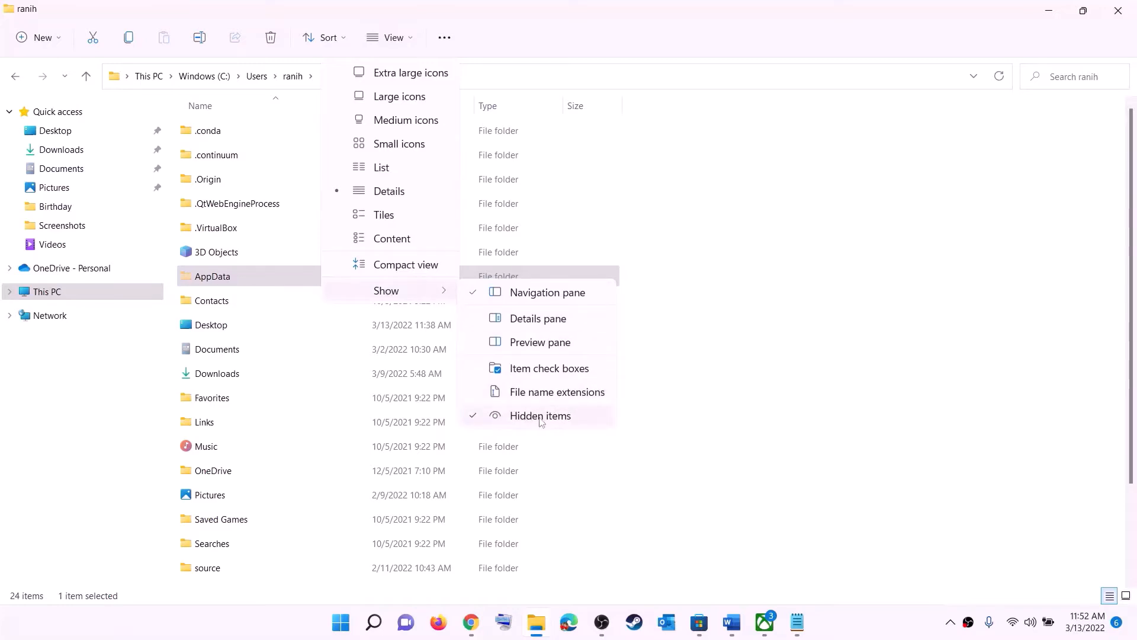
{"action": "left_click", "coordinate": [229, 280]}
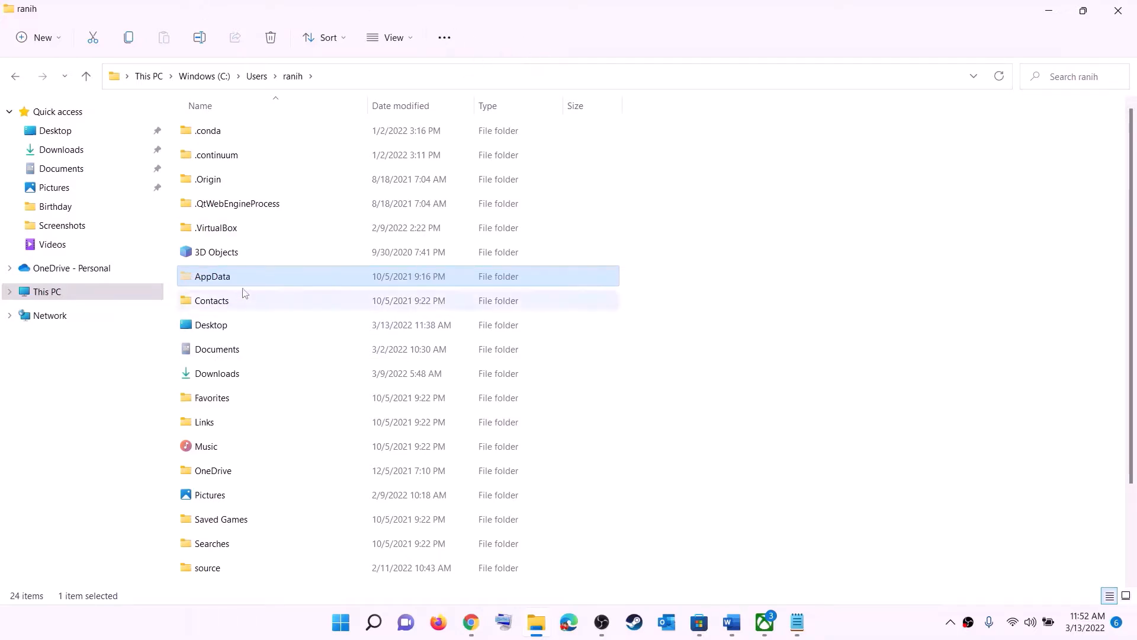
Navigate through AppData and Local into the Packages folder
{"action": "left_click", "coordinate": [324, 277]}
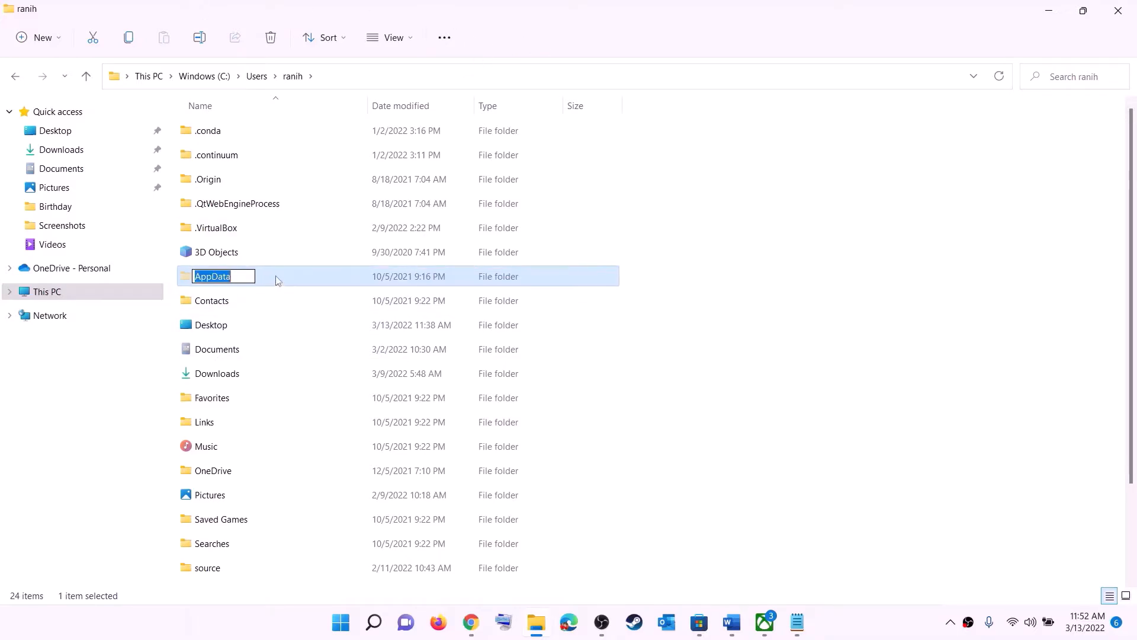
{"action": "left_click", "coordinate": [270, 277]}
{"action": "double_click", "coordinate": [258, 277]}
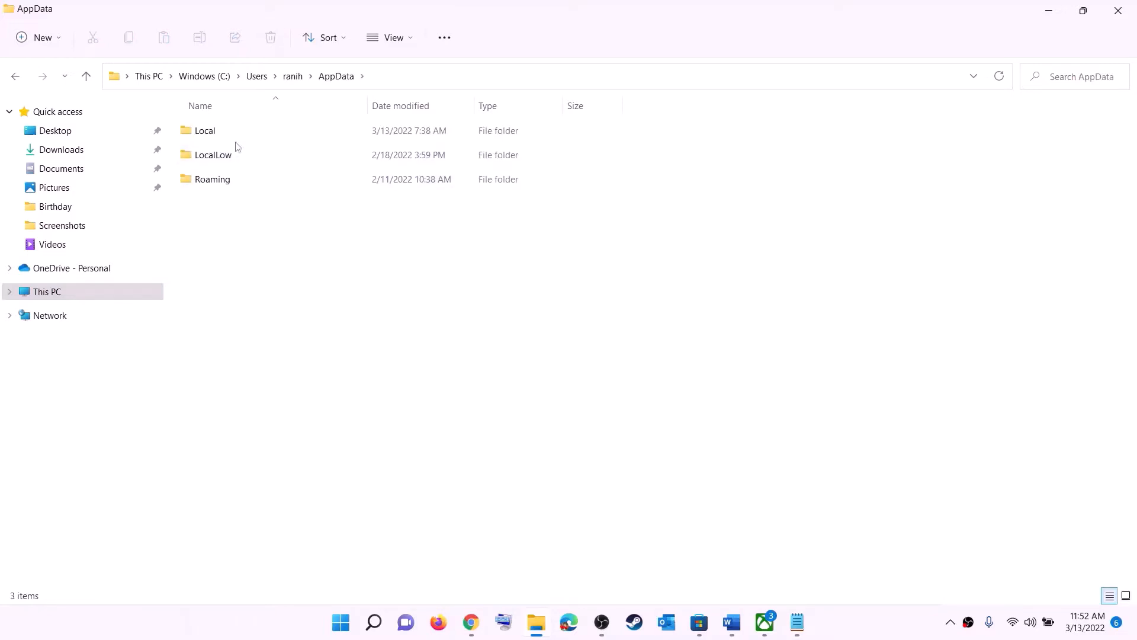
{"action": "left_click", "coordinate": [228, 130]}
{"action": "double_click", "coordinate": [231, 131]}
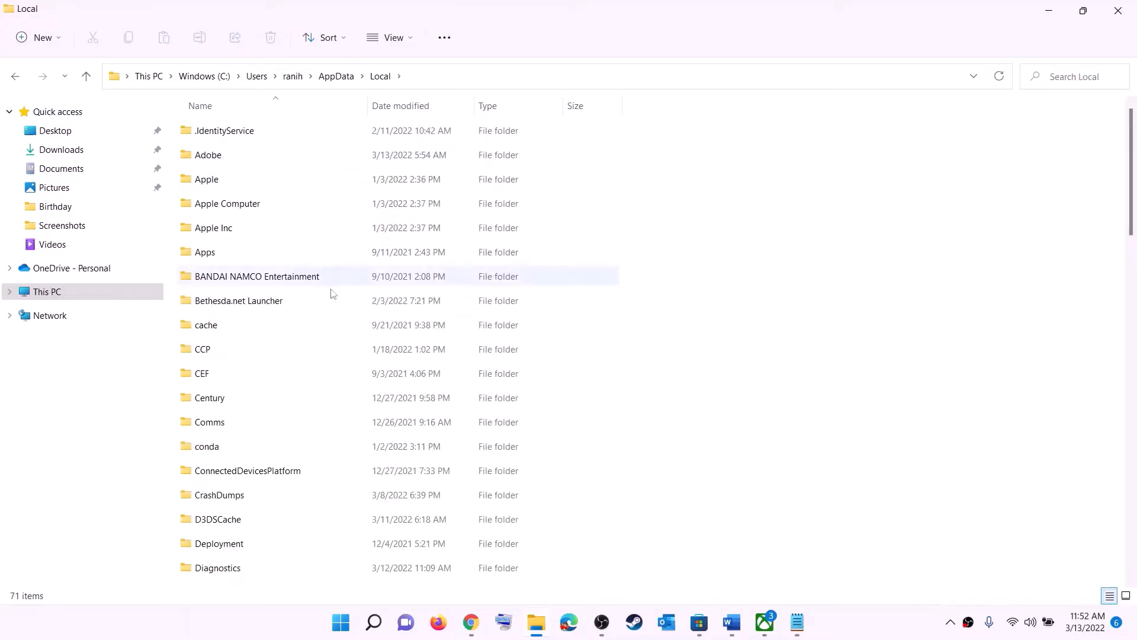
{"action": "left_click", "coordinate": [260, 274]}
{"action": "key", "text": "p"}
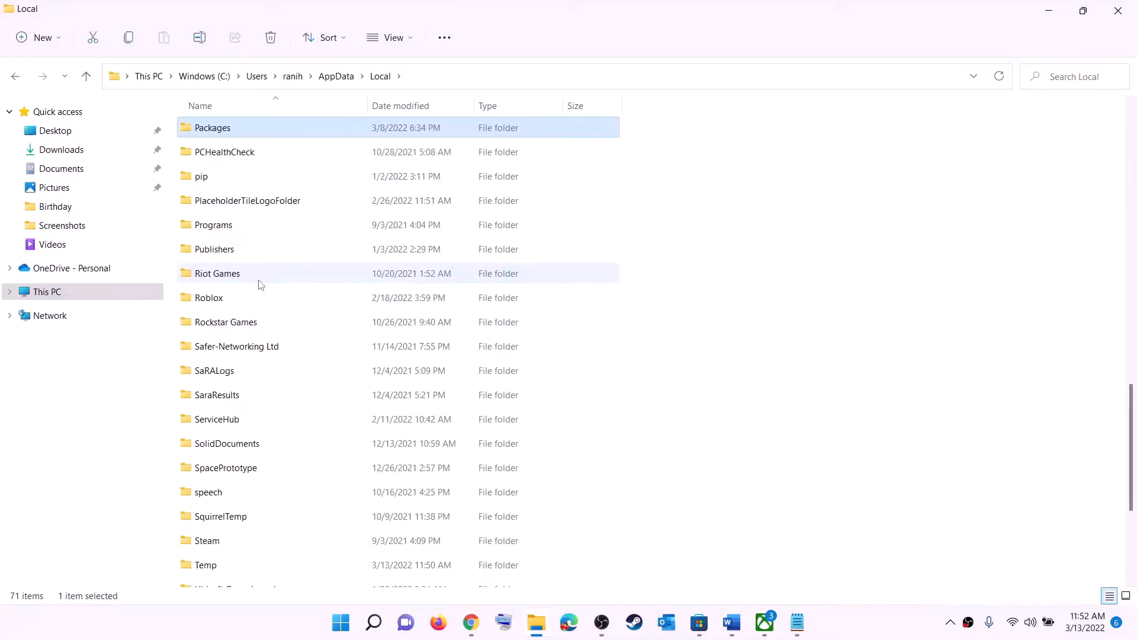
{"action": "left_click", "coordinate": [243, 128]}
{"action": "left_click", "coordinate": [264, 127]}
{"action": "double_click", "coordinate": [264, 126]}
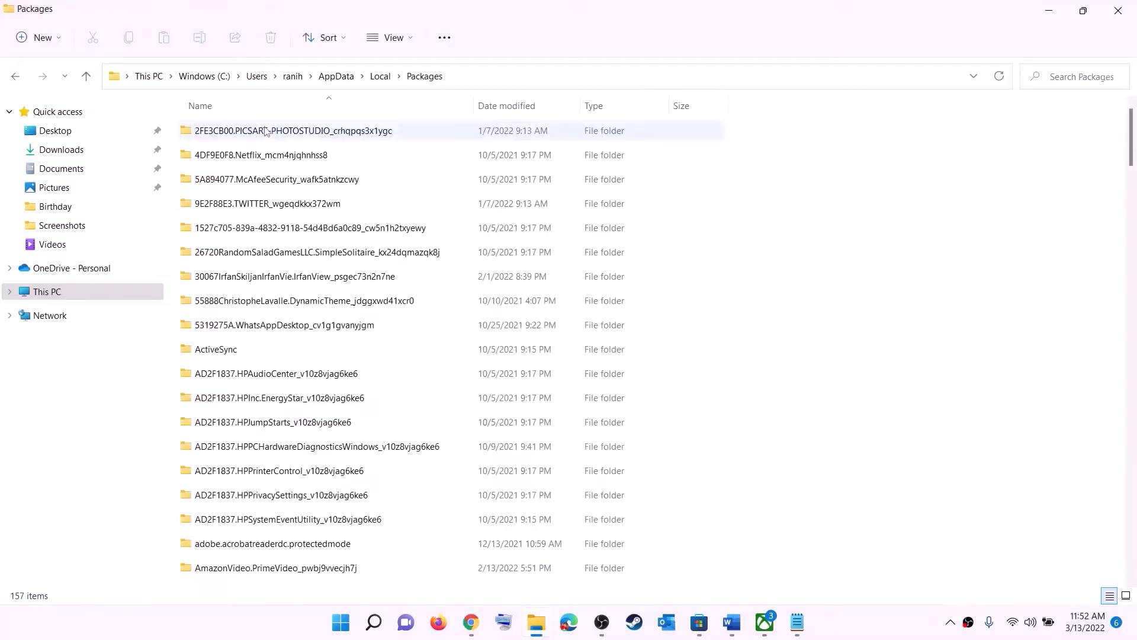
Open the Microsoft.WindowsStore_8wekyb3d8bbwe package folder
{"action": "scroll", "coordinate": [332, 362], "scroll_direction": "down", "scroll_amount": 4}
{"action": "scroll", "coordinate": [332, 362], "scroll_direction": "down", "scroll_amount": 15}
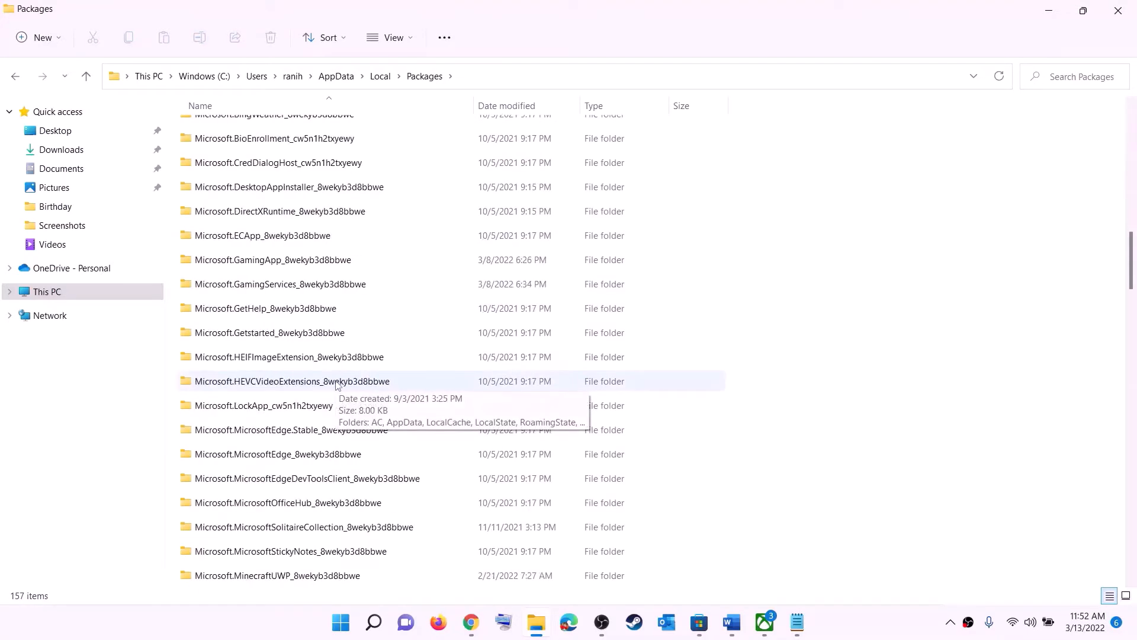
{"action": "scroll", "coordinate": [359, 408], "scroll_direction": "down", "scroll_amount": 9}
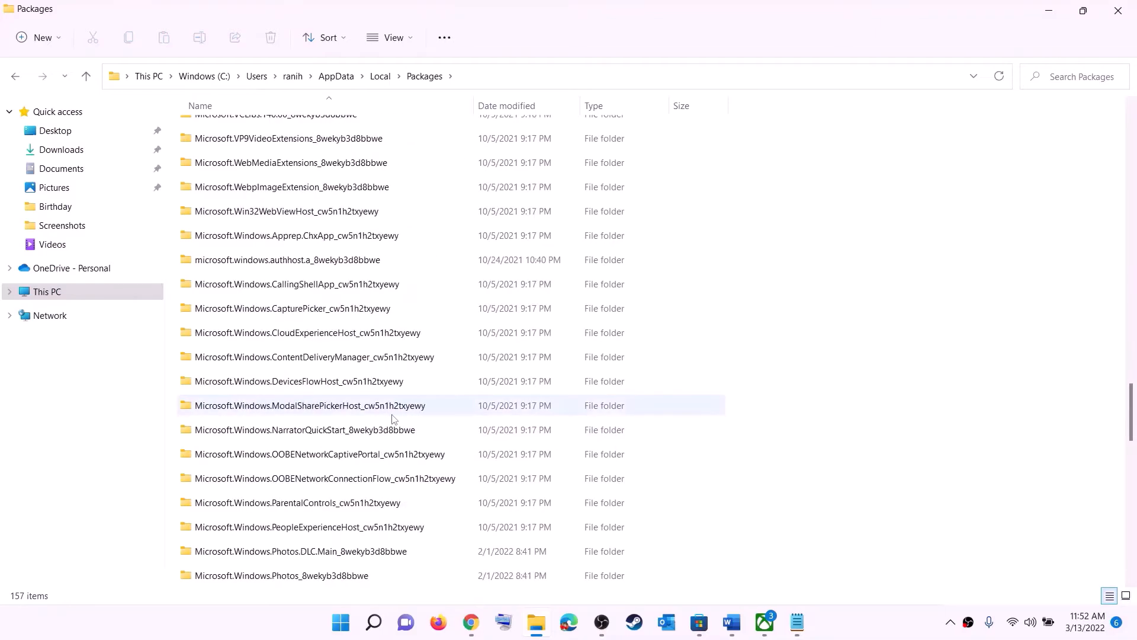
{"action": "scroll", "coordinate": [392, 419], "scroll_direction": "down", "scroll_amount": 6}
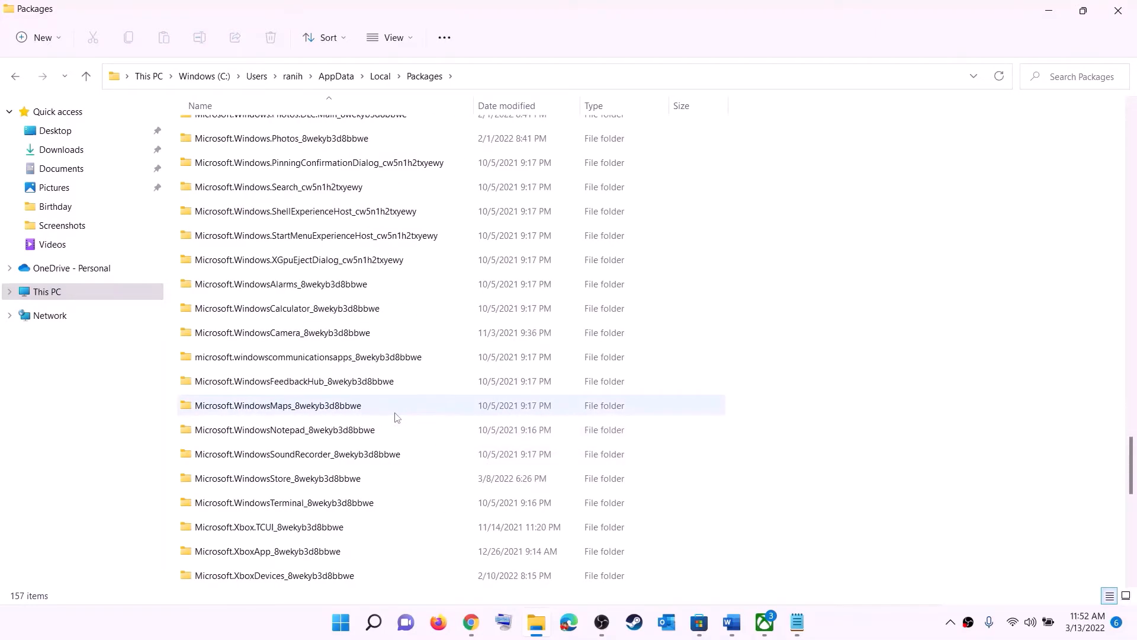
{"action": "left_click", "coordinate": [260, 479]}
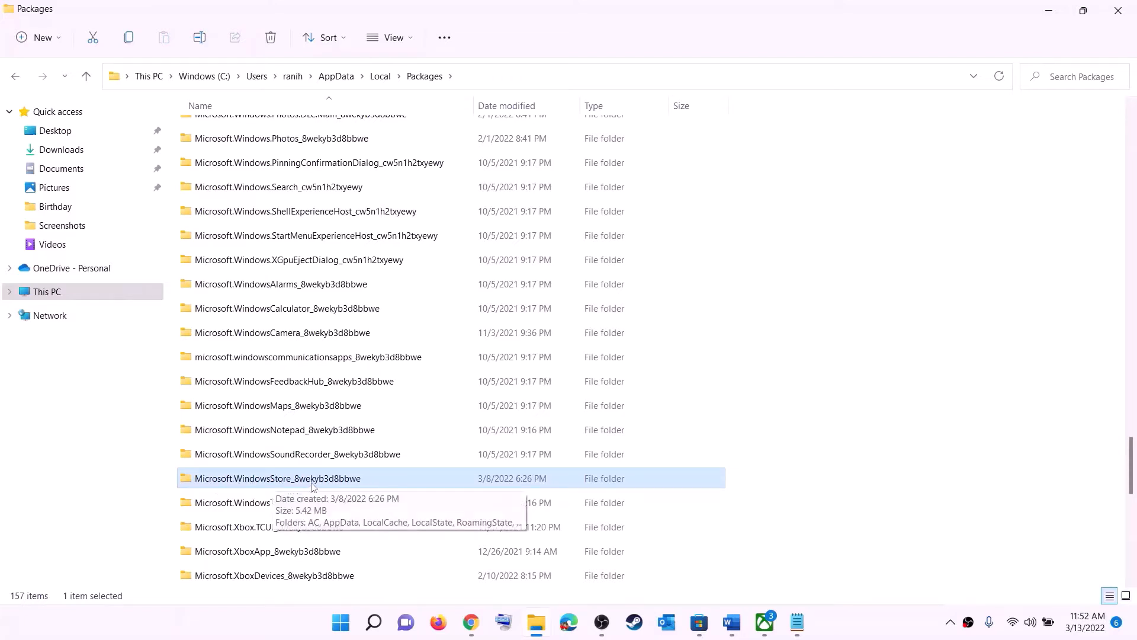
{"action": "left_click", "coordinate": [231, 481]}
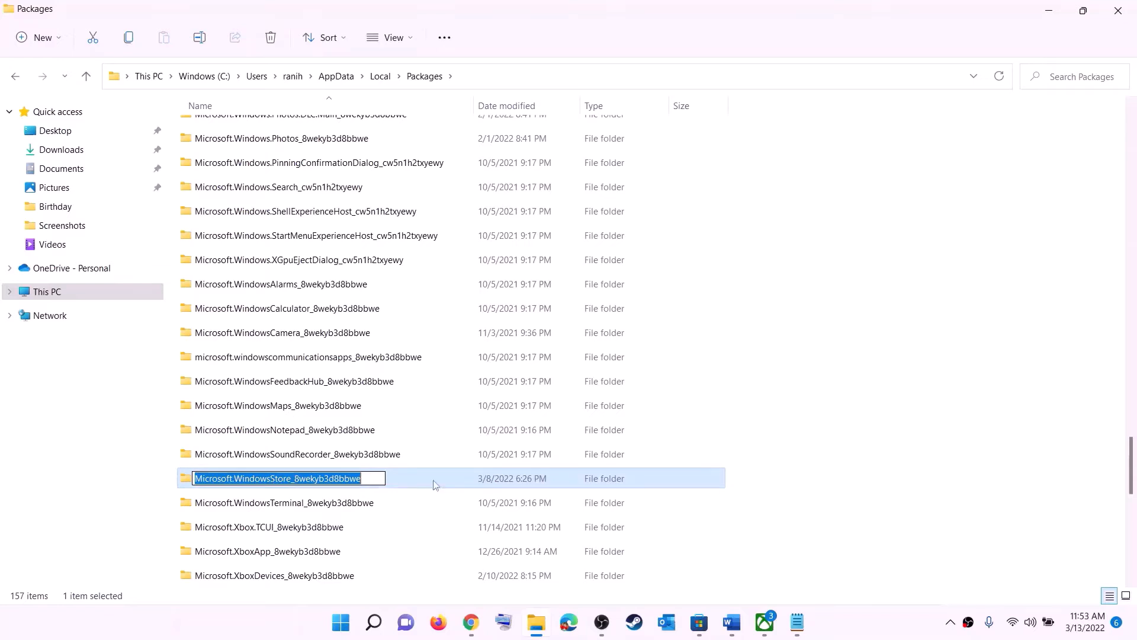
{"action": "key", "text": "Escape"}
{"action": "left_click", "coordinate": [359, 481]}
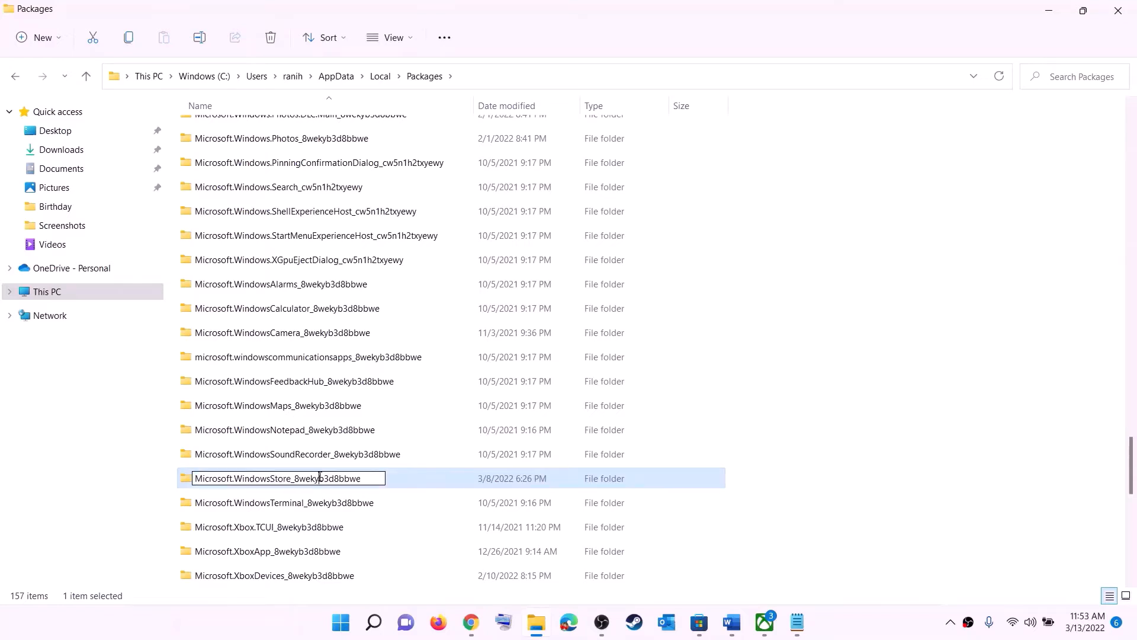
{"action": "double_click", "coordinate": [401, 481]}
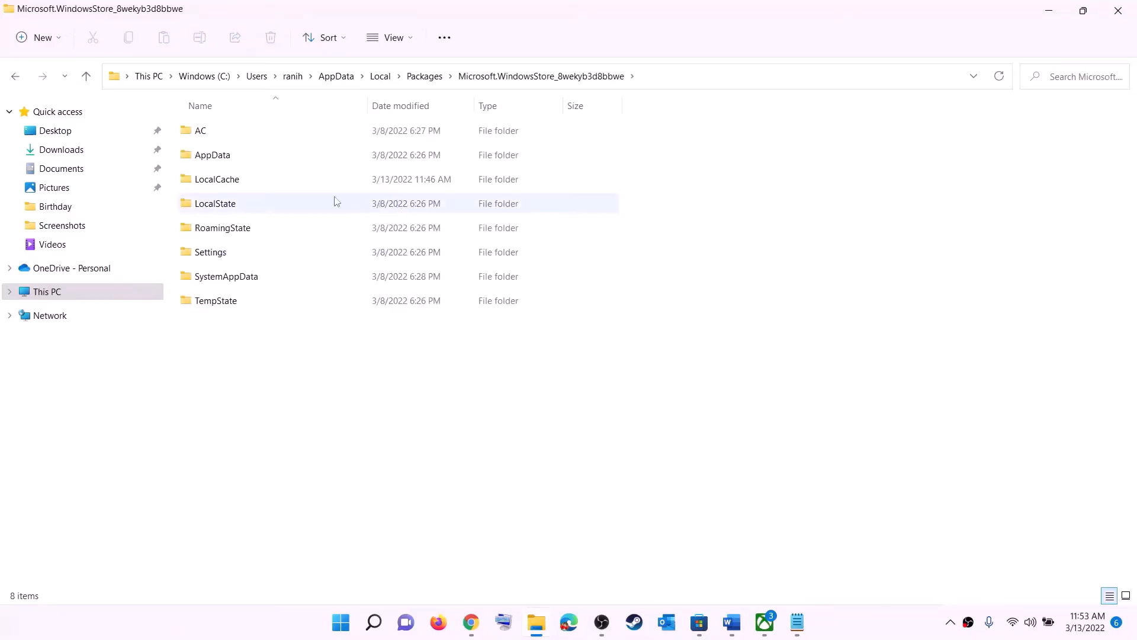
Delete the LocalCache folder from the Store package folder
{"action": "left_click", "coordinate": [218, 183]}
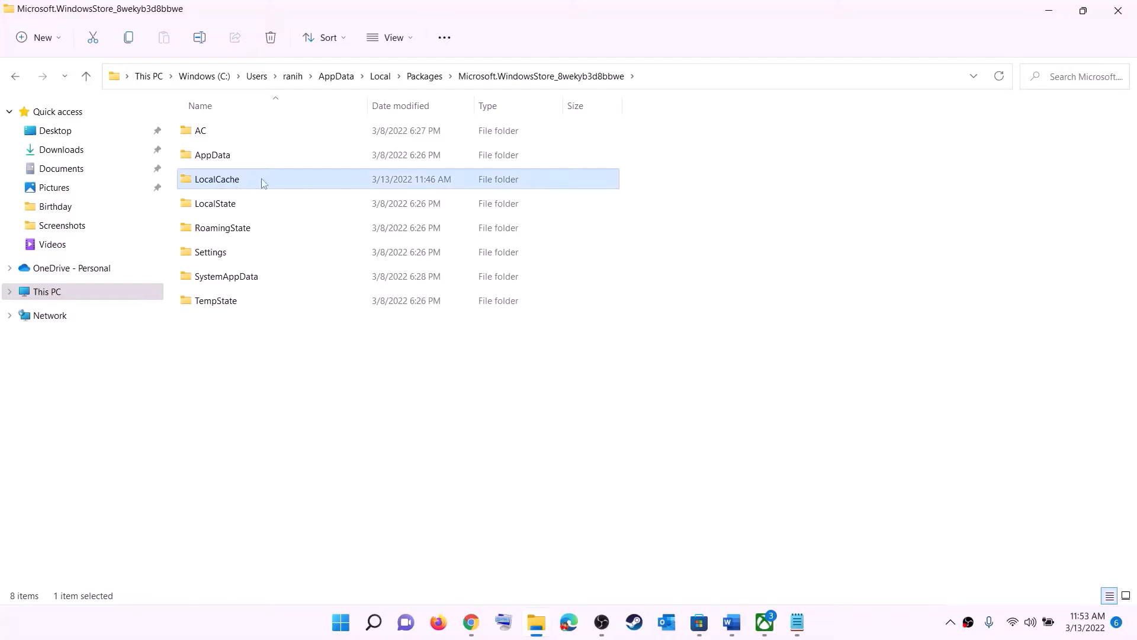
{"action": "right_click", "coordinate": [226, 186]}
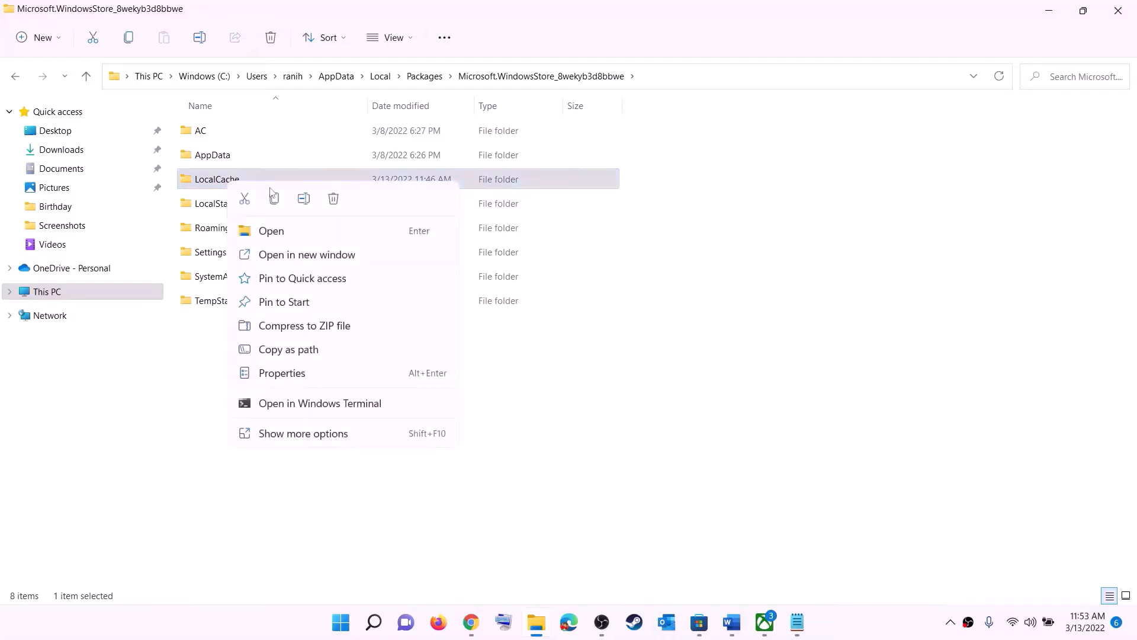
{"action": "left_click", "coordinate": [333, 199]}
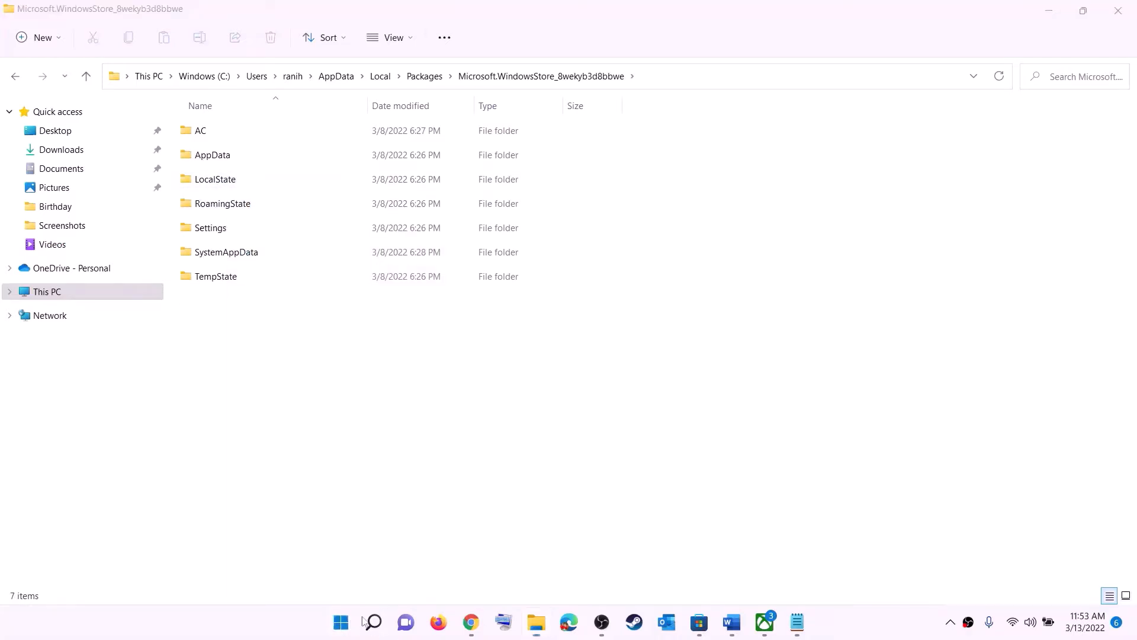
{"action": "left_click", "coordinate": [343, 622]}
Return to the Word checklist and select the 'Step 5: Repair/reset Xbox App/Store' heading
{"action": "left_click", "coordinate": [752, 573]}
{"action": "left_click", "coordinate": [917, 456]}
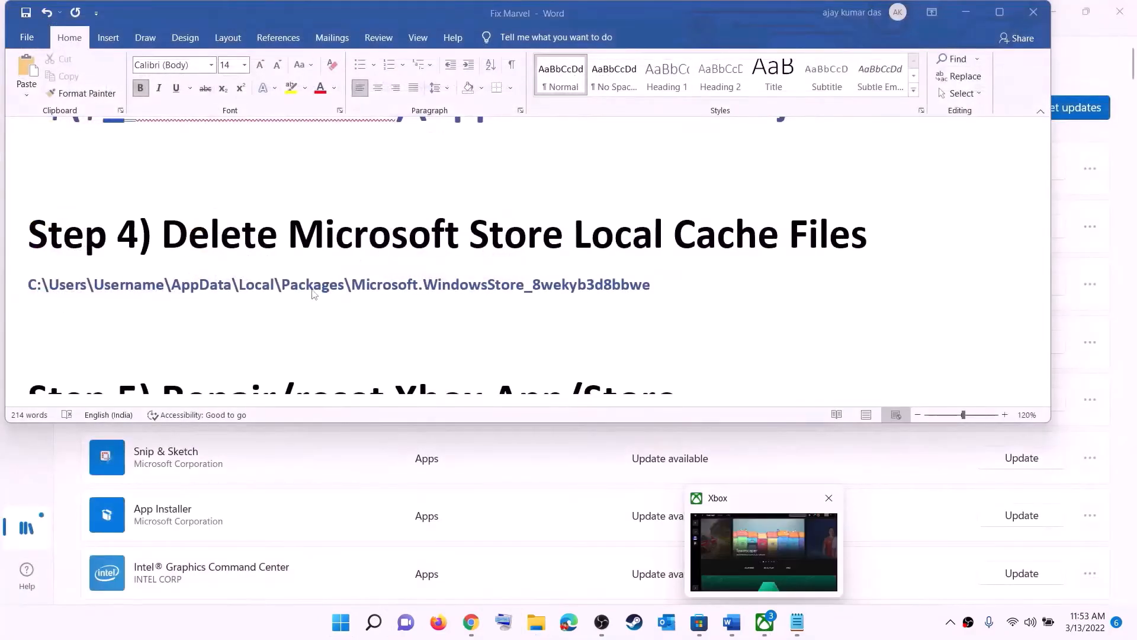
{"action": "scroll", "coordinate": [315, 314], "scroll_direction": "down", "scroll_amount": 3}
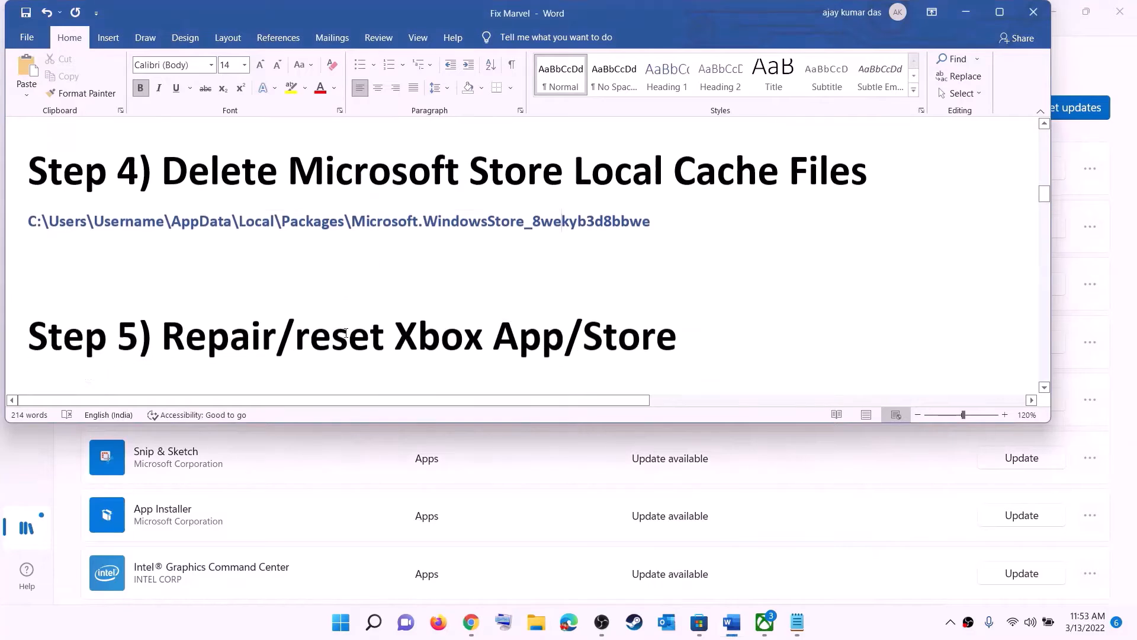
{"action": "scroll", "coordinate": [323, 320], "scroll_direction": "up", "scroll_amount": 2}
{"action": "left_click_drag", "start_coordinate": [276, 314], "coordinate": [695, 306]}
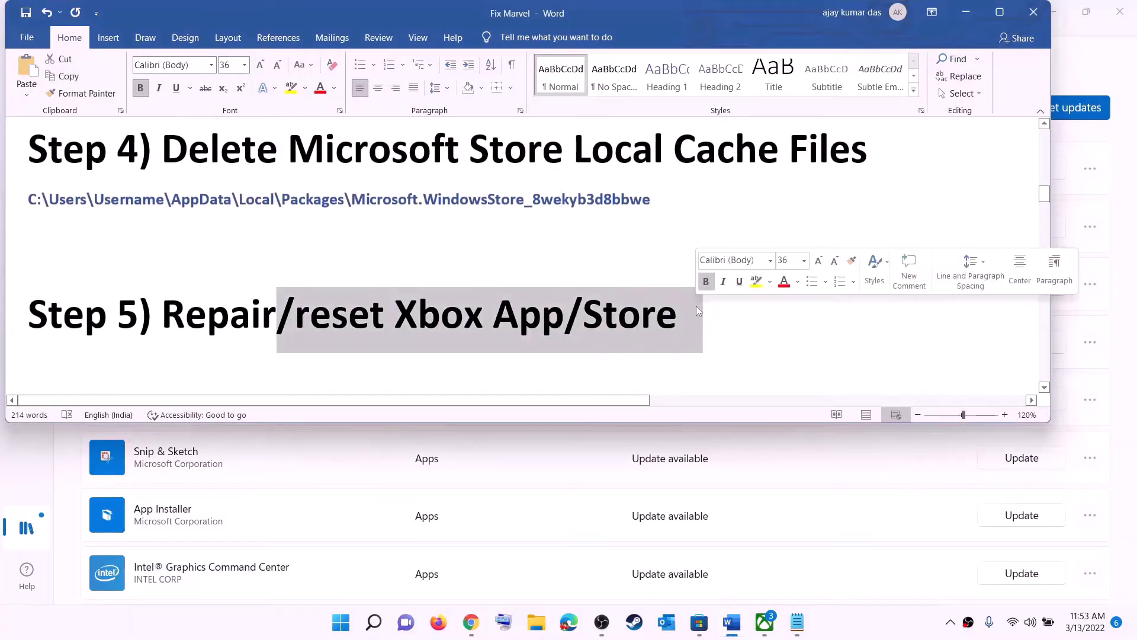
Search Start for 'xbox' and open the Xbox app's App settings page
{"action": "left_click", "coordinate": [340, 623]}
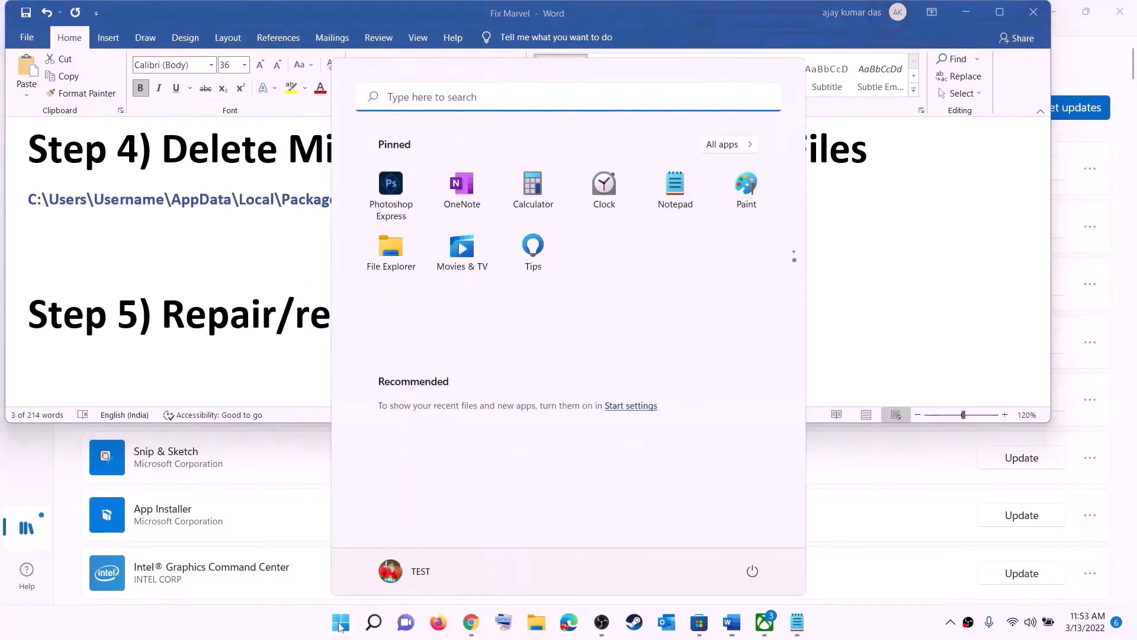
{"action": "type", "text": "xbox"}
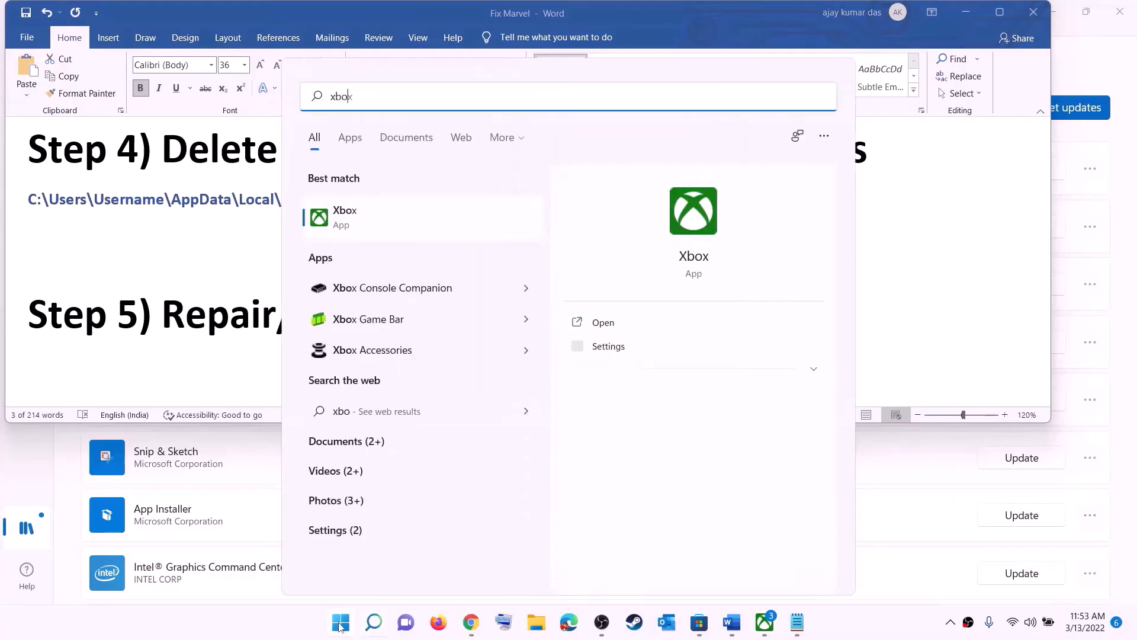
{"action": "right_click", "coordinate": [355, 222]}
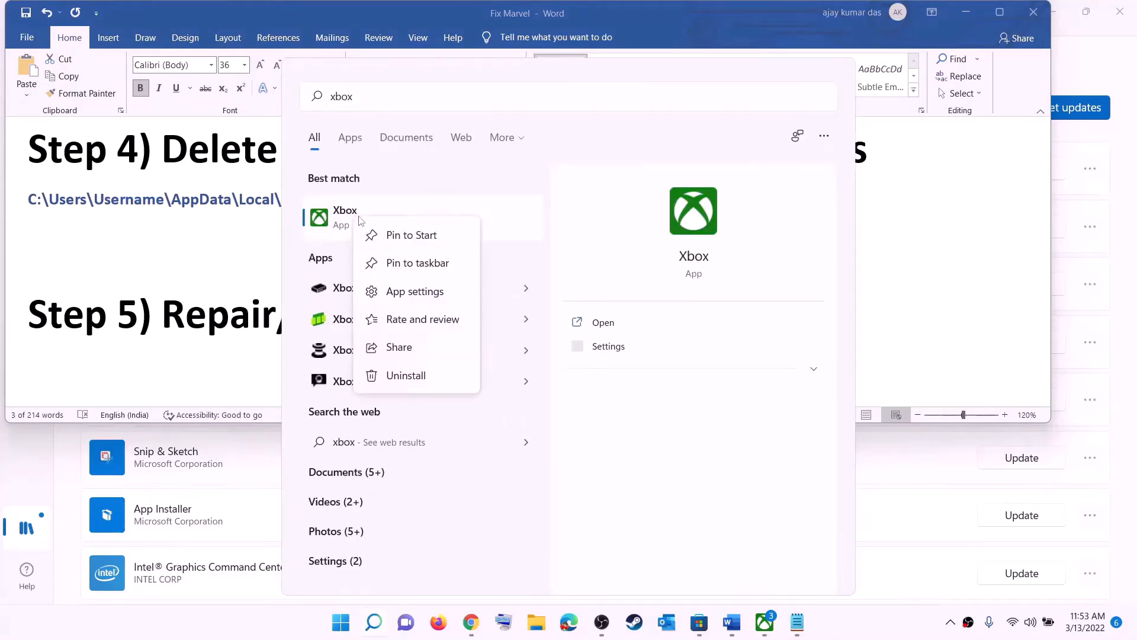
{"action": "left_click", "coordinate": [425, 293]}
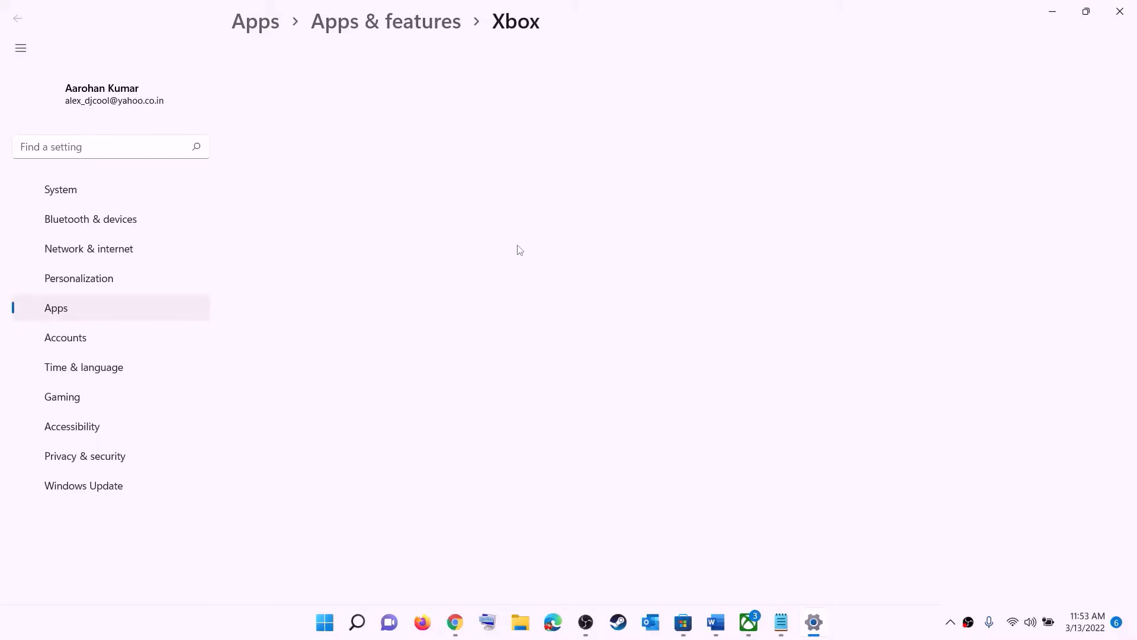
Repair the Xbox app, then reset it and confirm deleting its data
{"action": "scroll", "coordinate": [462, 356], "scroll_direction": "down", "scroll_amount": 10}
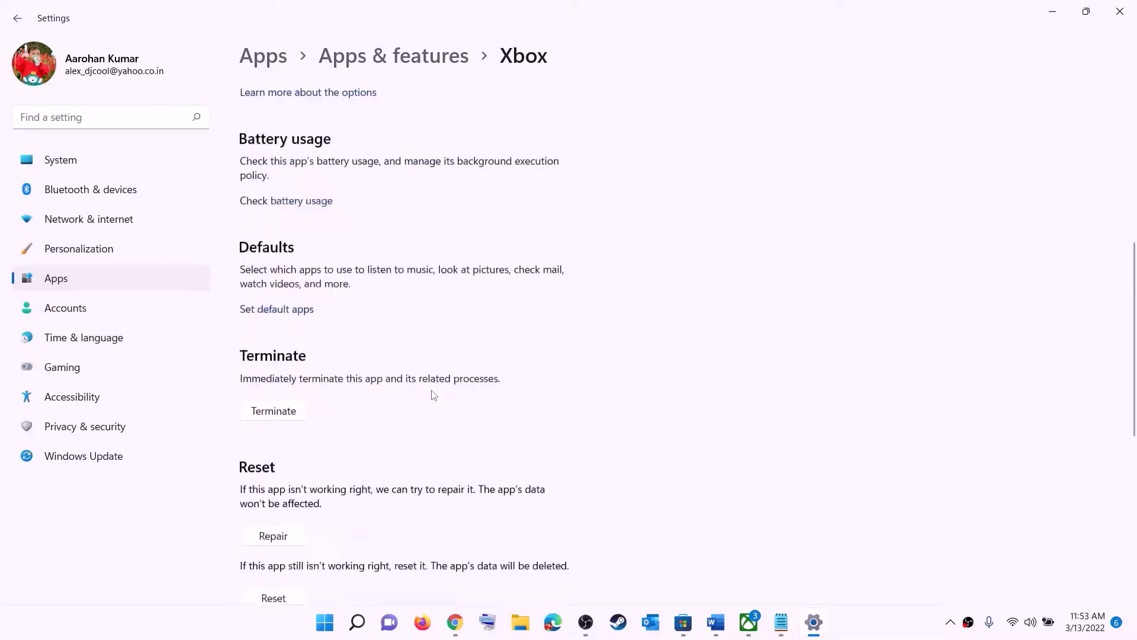
{"action": "left_click", "coordinate": [273, 255]}
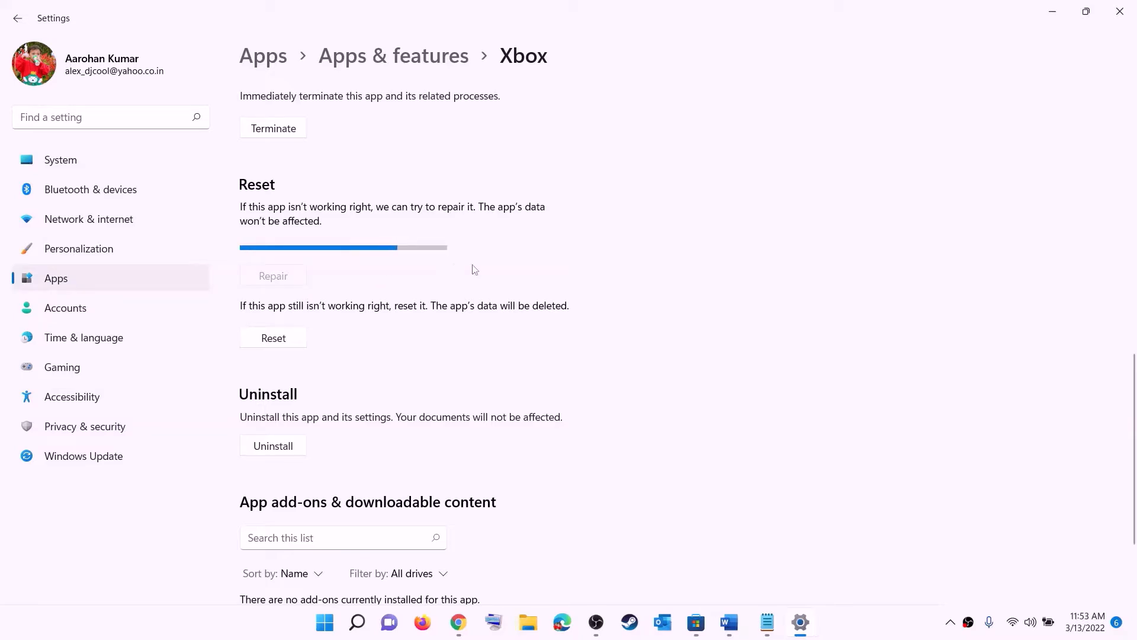
{"action": "left_click", "coordinate": [279, 325]}
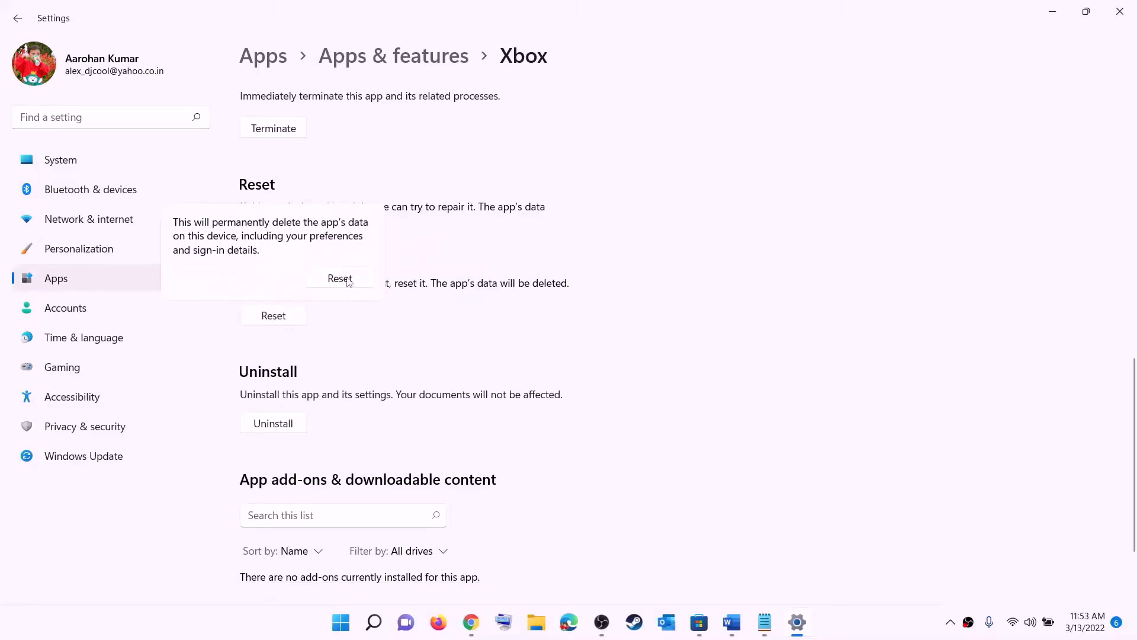
{"action": "left_click", "coordinate": [339, 278]}
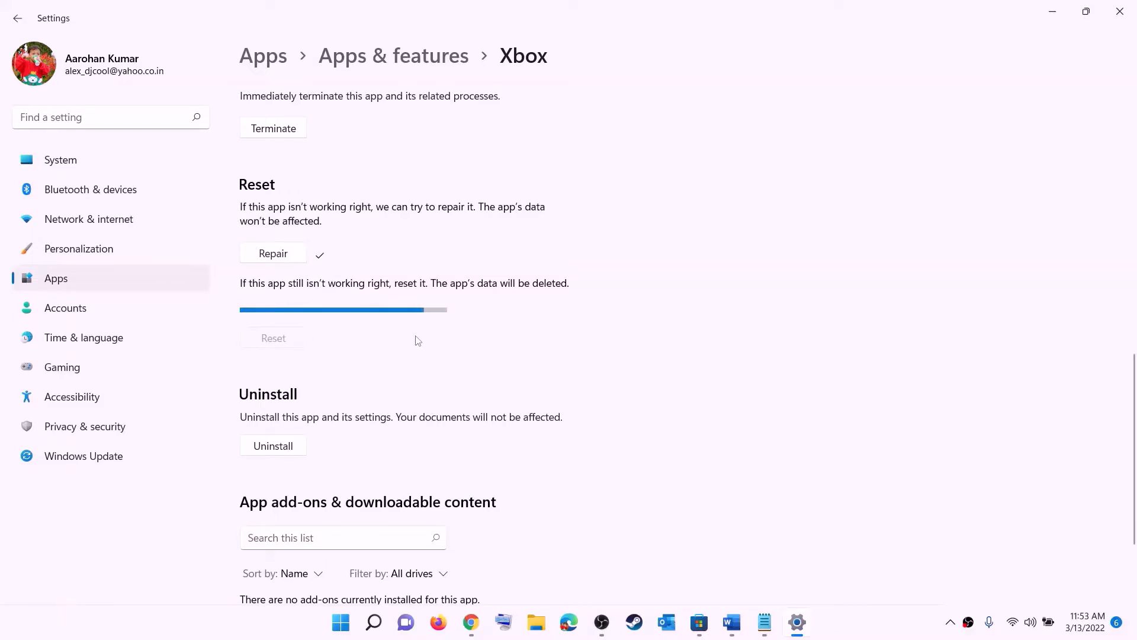
Search Start for 'store' and open Microsoft Store's App settings page
{"action": "left_click", "coordinate": [339, 629]}
{"action": "type", "text": "s"}
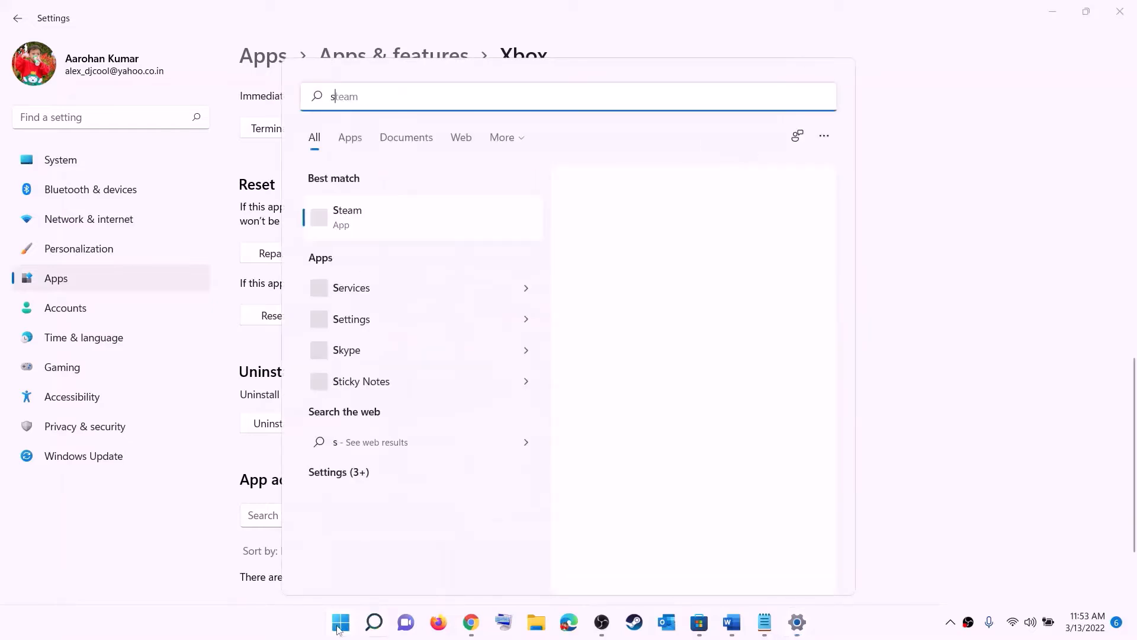
{"action": "type", "text": "tore"}
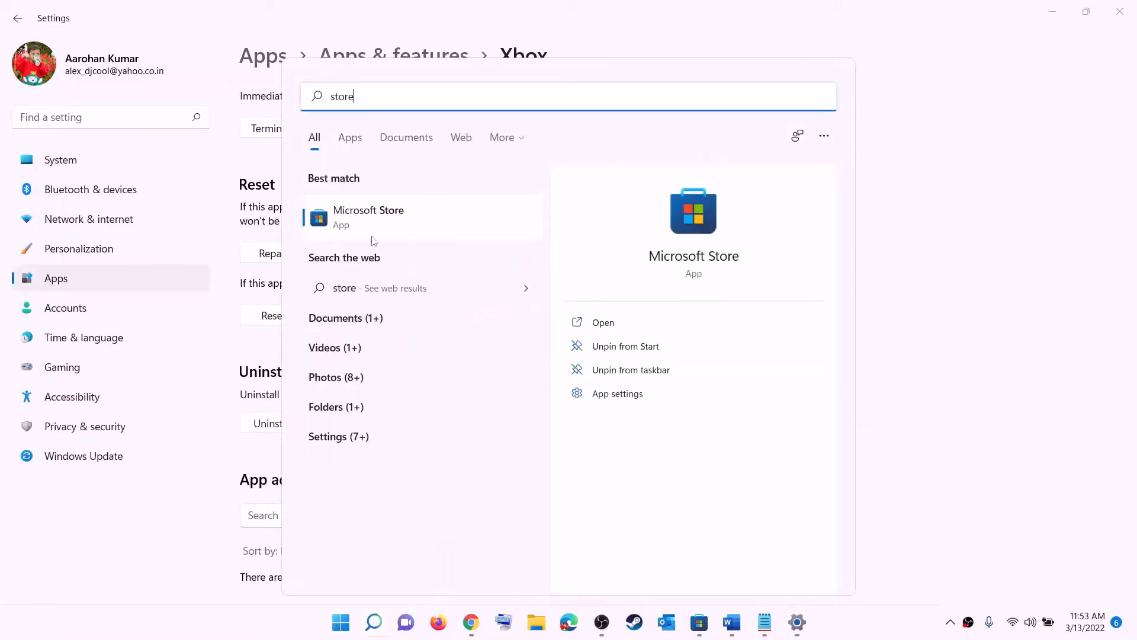
{"action": "right_click", "coordinate": [369, 230]}
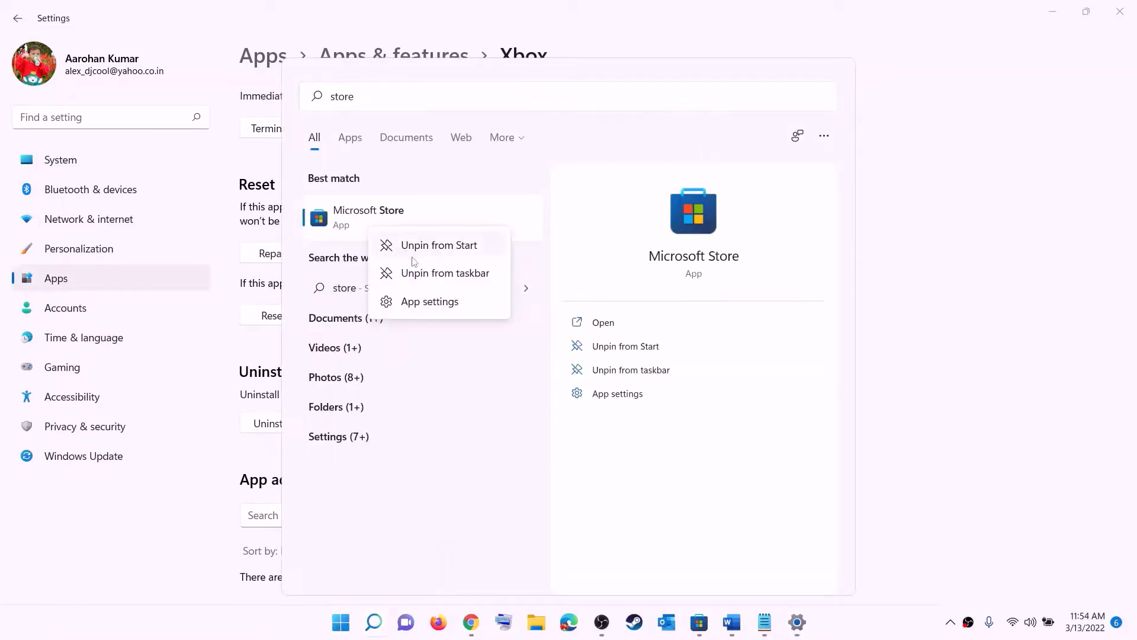
{"action": "left_click", "coordinate": [442, 309]}
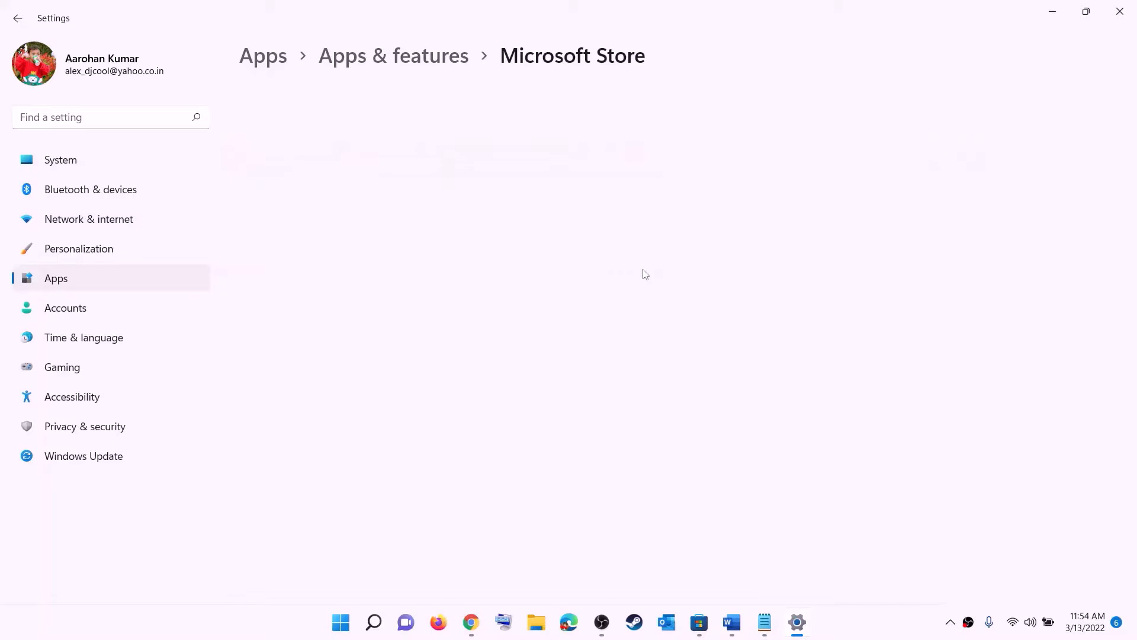
Repair Microsoft Store, then reset it and confirm deleting its data
{"action": "scroll", "coordinate": [356, 436], "scroll_direction": "down", "scroll_amount": 10}
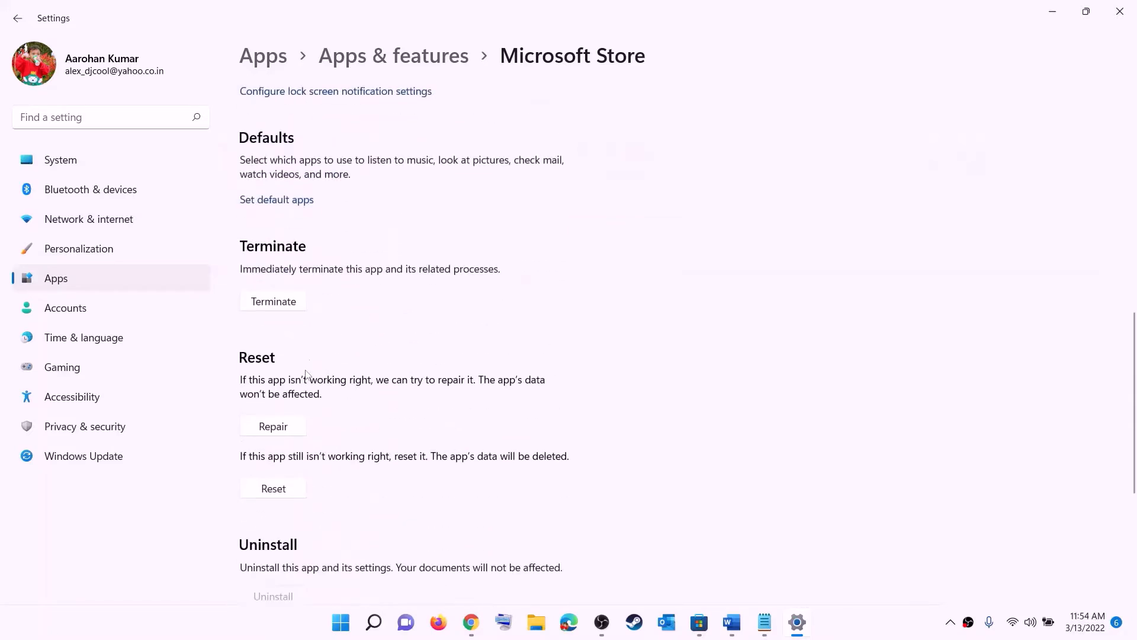
{"action": "left_click", "coordinate": [280, 431]}
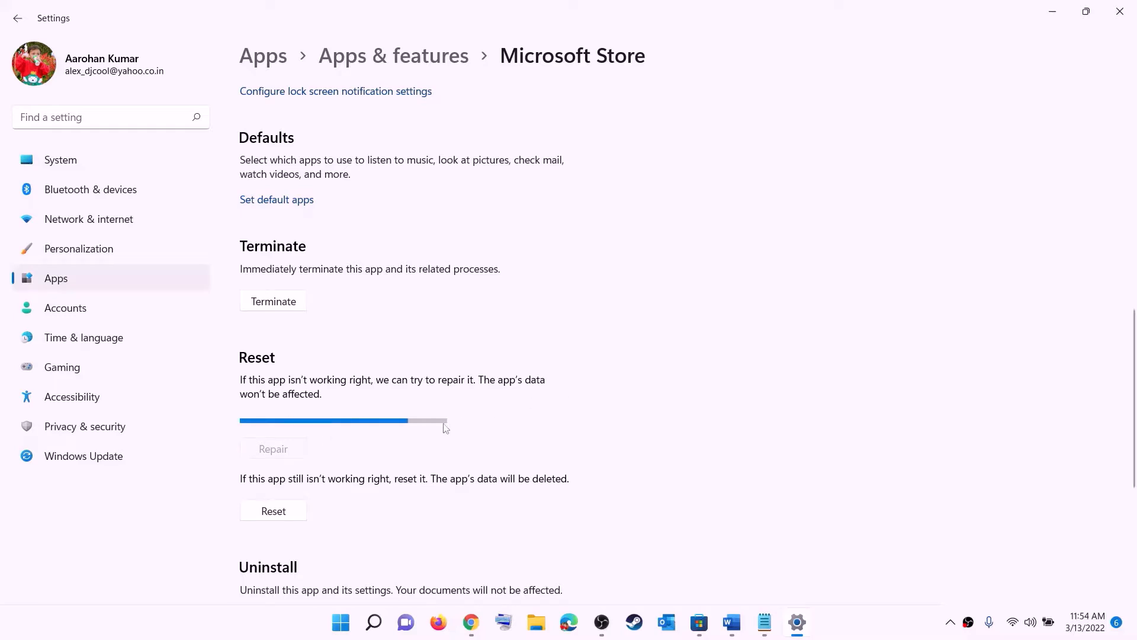
{"action": "left_click", "coordinate": [282, 516]}
{"action": "left_click", "coordinate": [338, 474]}
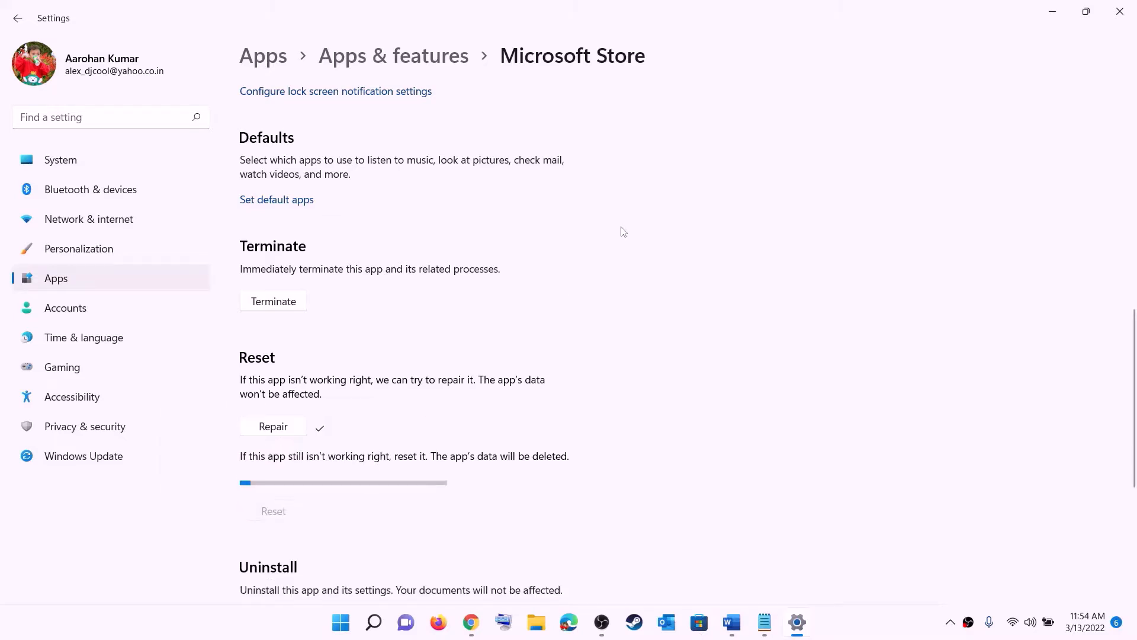
Back in Word, highlight Step 6's 'Update Xbox App/Store from store library' text
{"action": "left_click", "coordinate": [732, 622]}
{"action": "scroll", "coordinate": [195, 311], "scroll_direction": "down", "scroll_amount": 3}
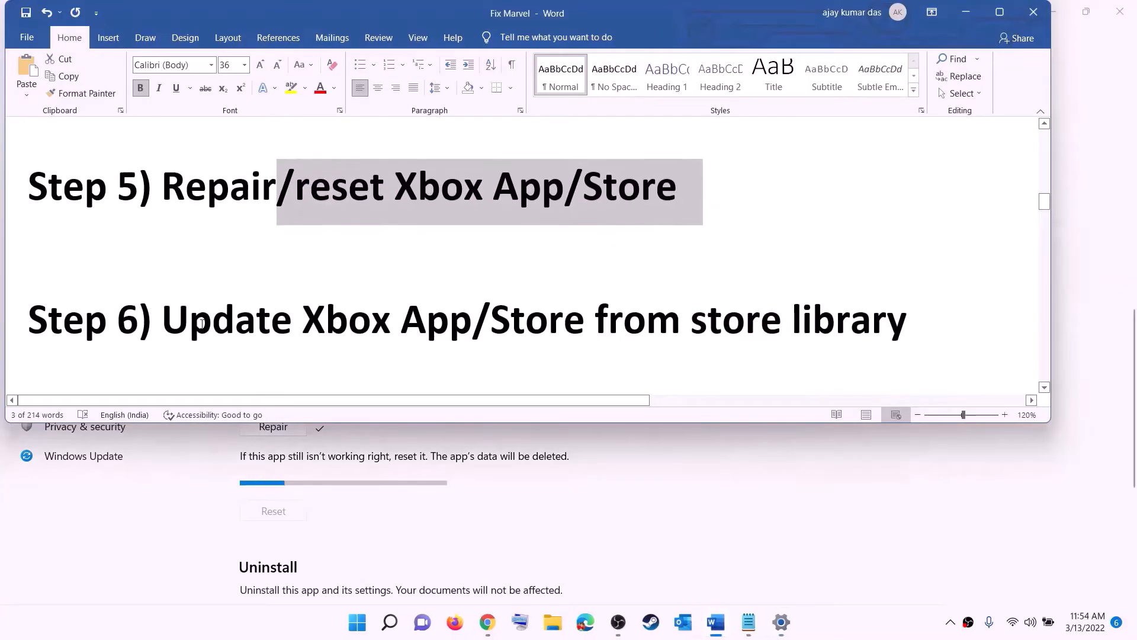
{"action": "left_click_drag", "start_coordinate": [199, 320], "coordinate": [592, 312]}
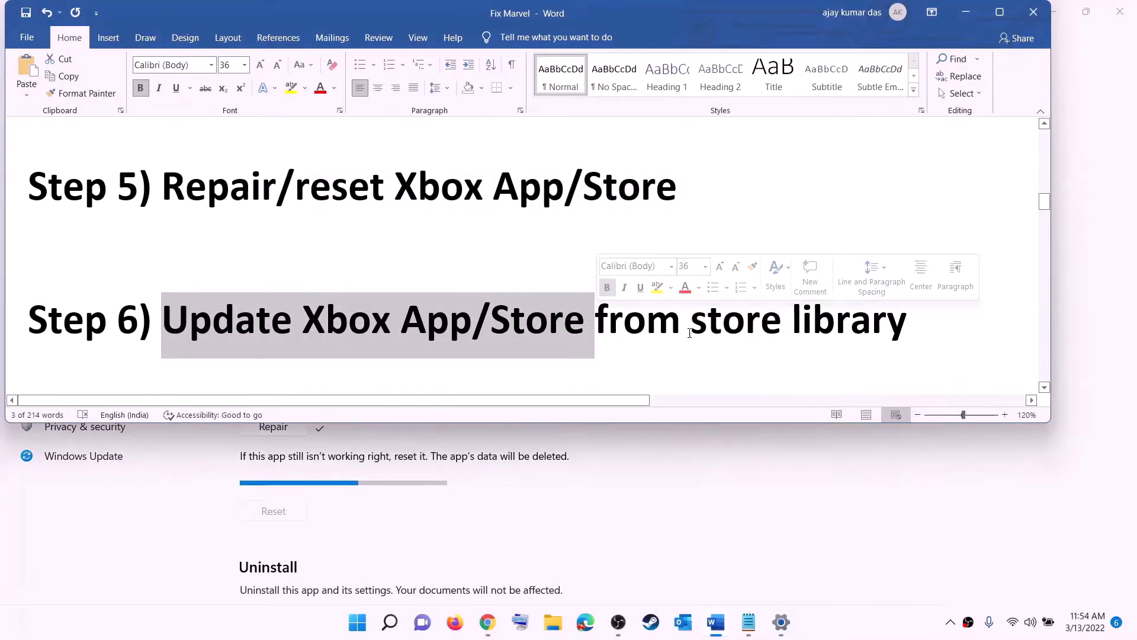
{"action": "left_click", "coordinate": [761, 320]}
{"action": "left_click_drag", "start_coordinate": [684, 320], "coordinate": [897, 307]}
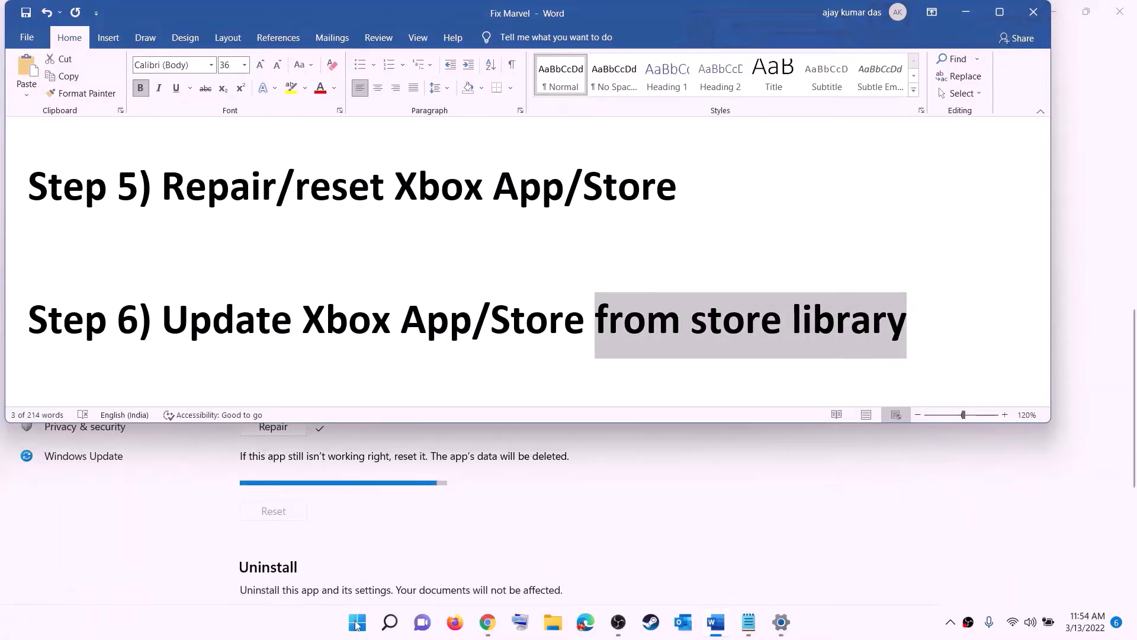
Launch Microsoft Store maximized, view its Library updates, then minimize it
{"action": "left_click", "coordinate": [357, 622]}
{"action": "type", "text": "store"}
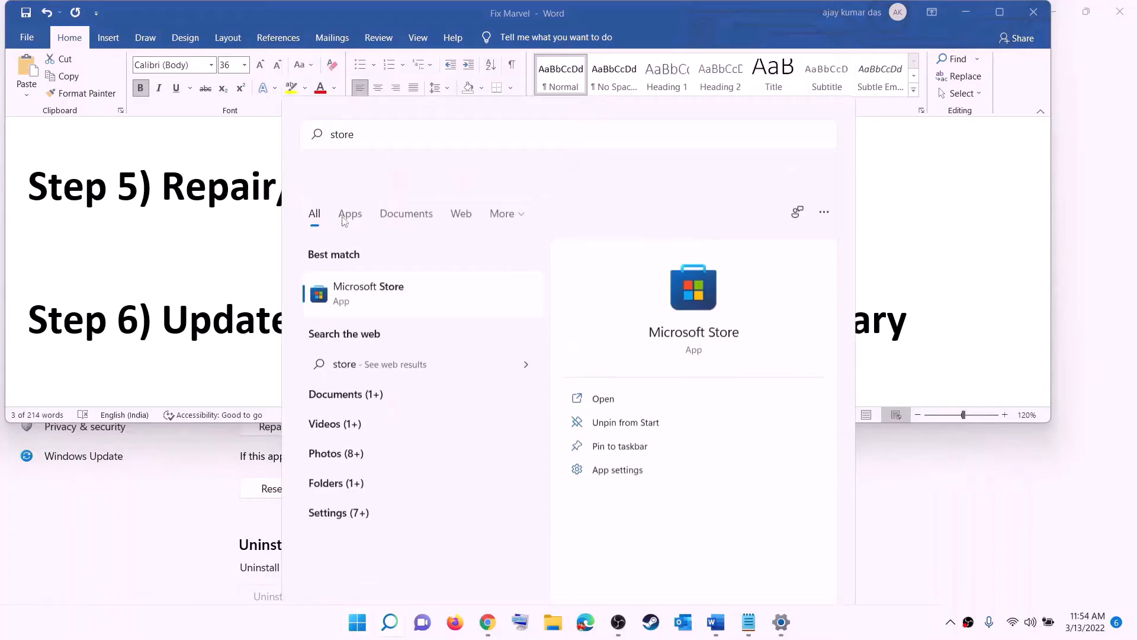
{"action": "key", "text": "Return"}
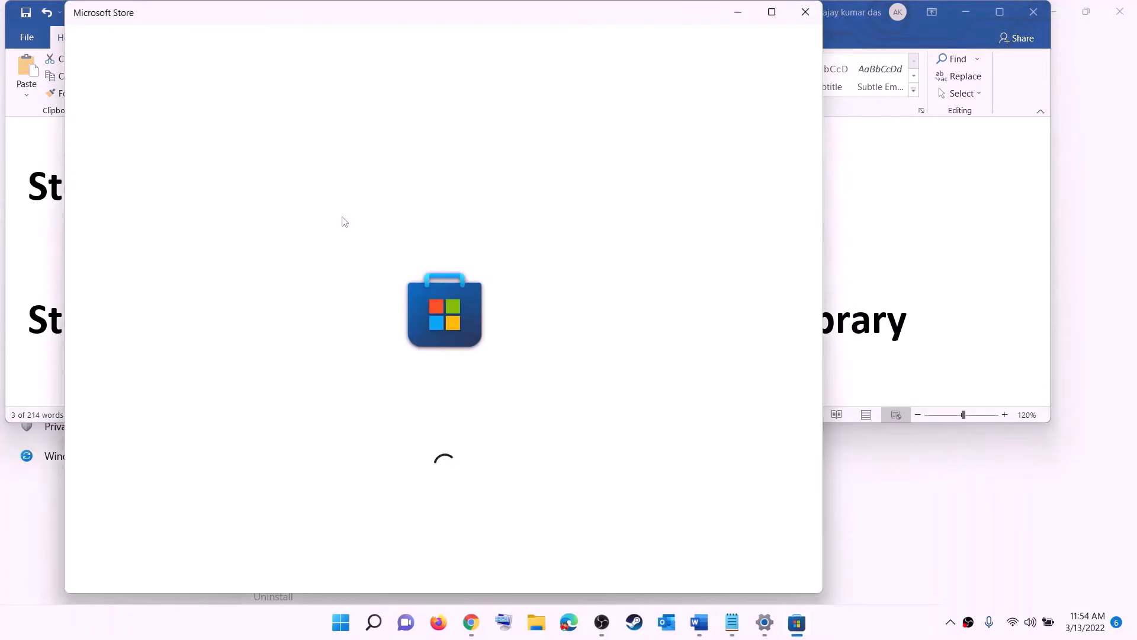
{"action": "left_click", "coordinate": [773, 12]}
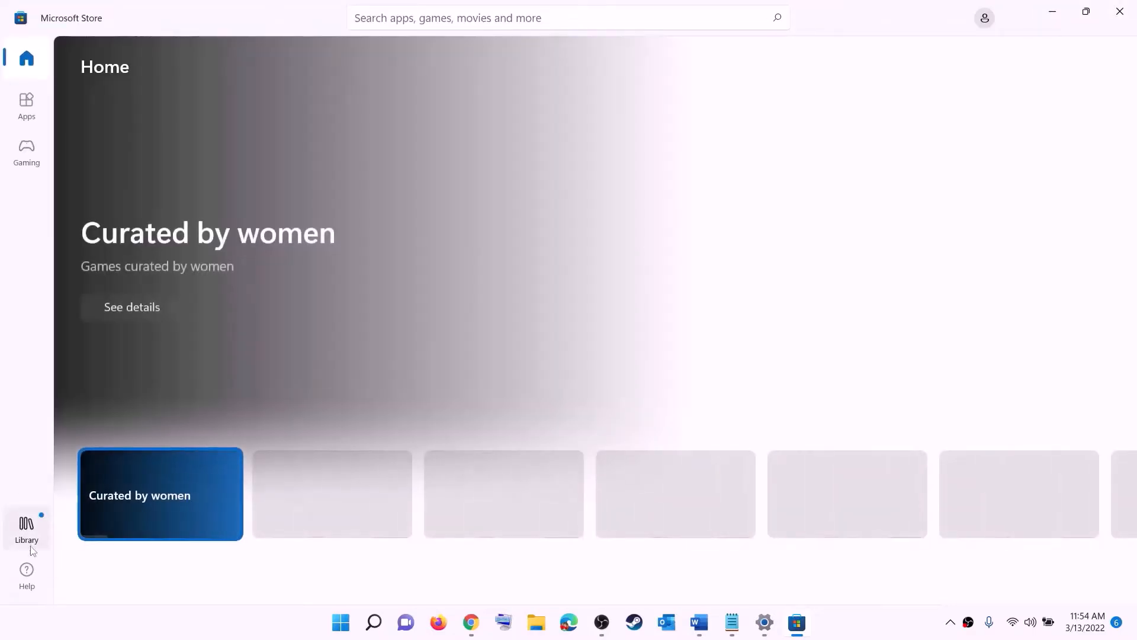
{"action": "left_click", "coordinate": [28, 536]}
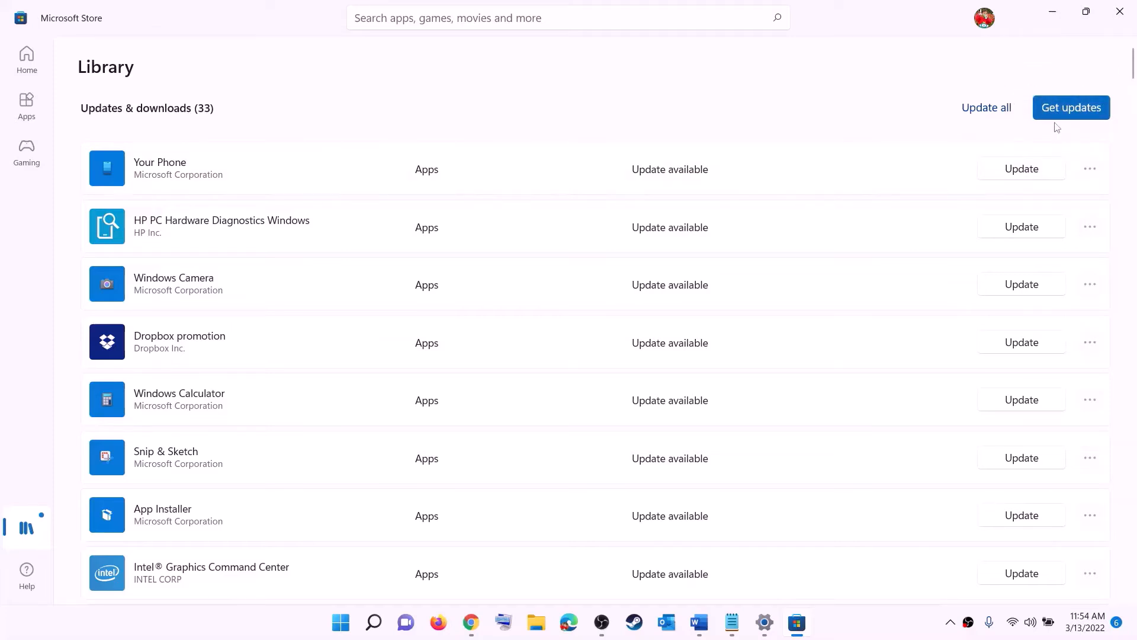
{"action": "left_click", "coordinate": [1053, 12]}
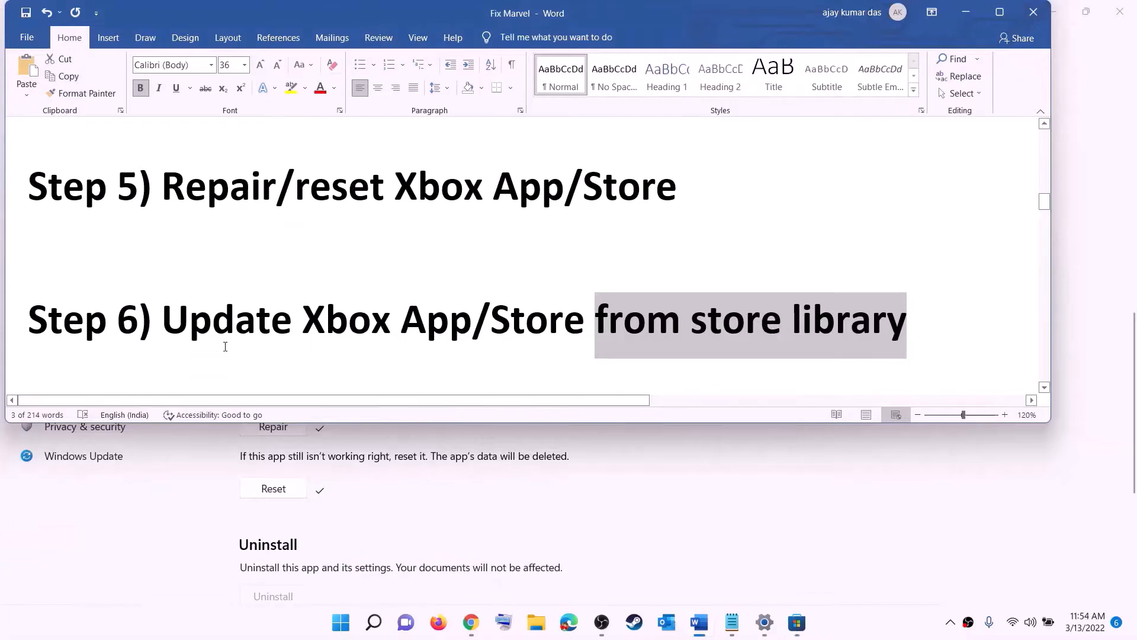
Select Step 7's Xbox Identity Provider link in Word and open it in Chrome
{"action": "scroll", "coordinate": [225, 342], "scroll_direction": "down", "scroll_amount": 3}
{"action": "scroll", "coordinate": [226, 342], "scroll_direction": "down", "scroll_amount": 2}
{"action": "left_click_drag", "start_coordinate": [282, 283], "coordinate": [761, 285]}
{"action": "scroll", "coordinate": [371, 318], "scroll_direction": "down", "scroll_amount": 3}
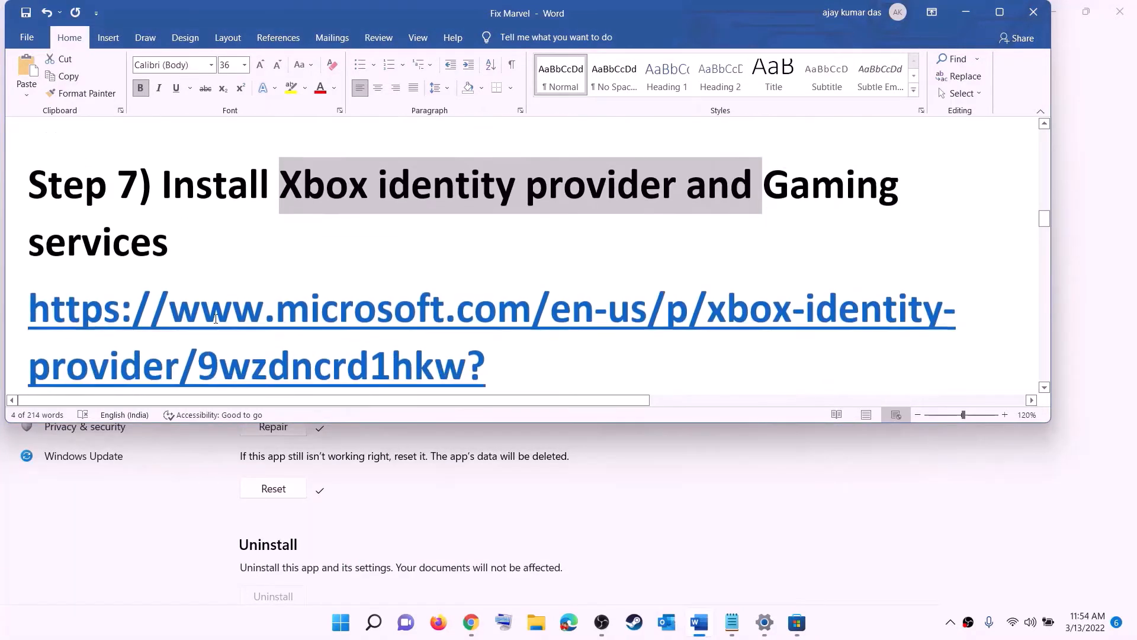
{"action": "scroll", "coordinate": [371, 318], "scroll_direction": "down", "scroll_amount": 2}
{"action": "left_click_drag", "start_coordinate": [663, 310], "coordinate": [16, 208]}
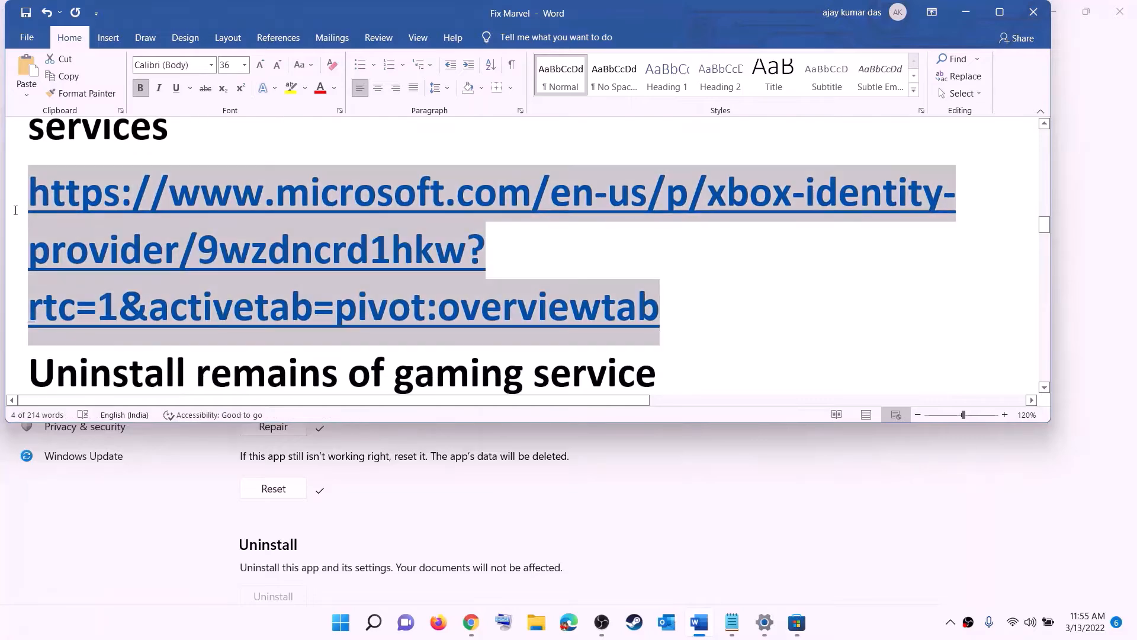
{"action": "right_click", "coordinate": [193, 240]}
{"action": "left_click", "coordinate": [254, 345]}
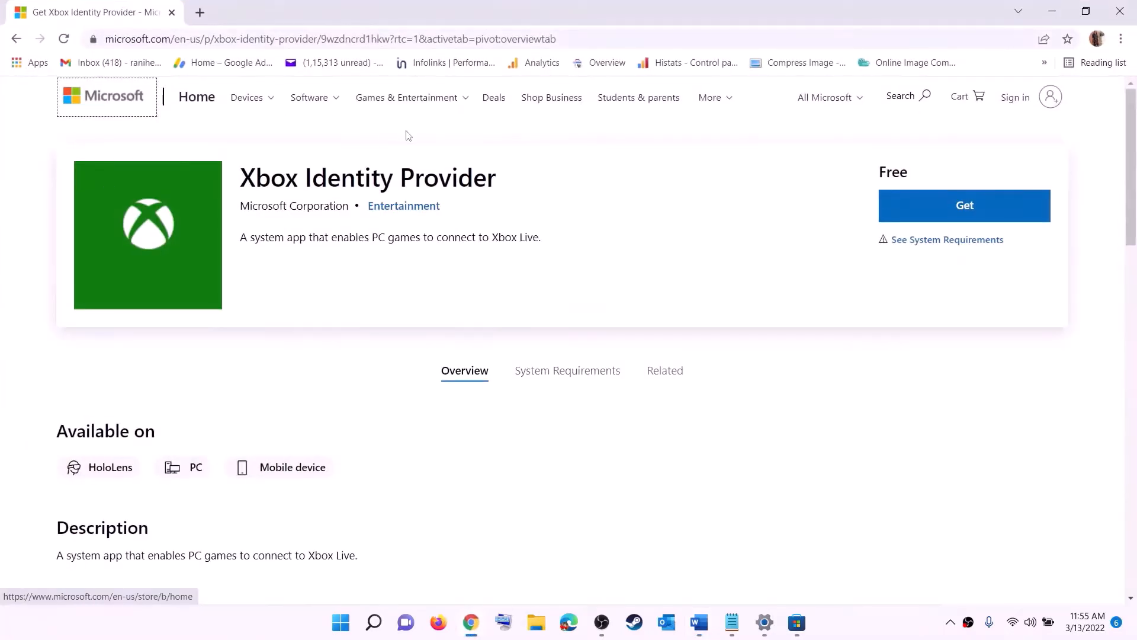
Get the Xbox Identity Provider app via Microsoft Store, then return to the checklist
{"action": "left_click", "coordinate": [960, 210]}
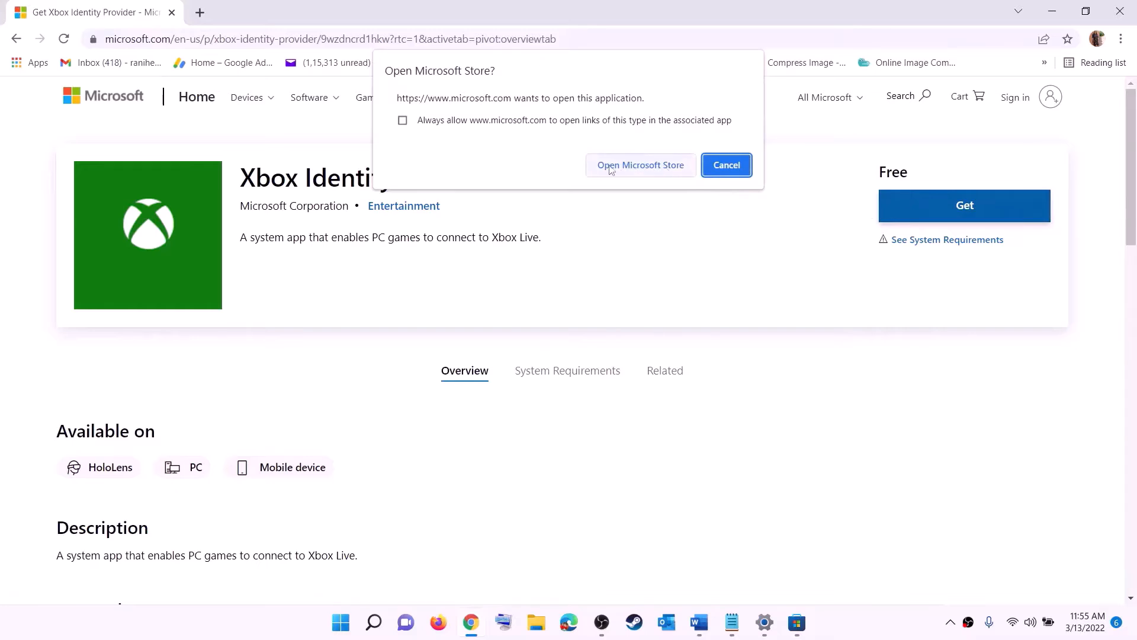
{"action": "left_click", "coordinate": [636, 170]}
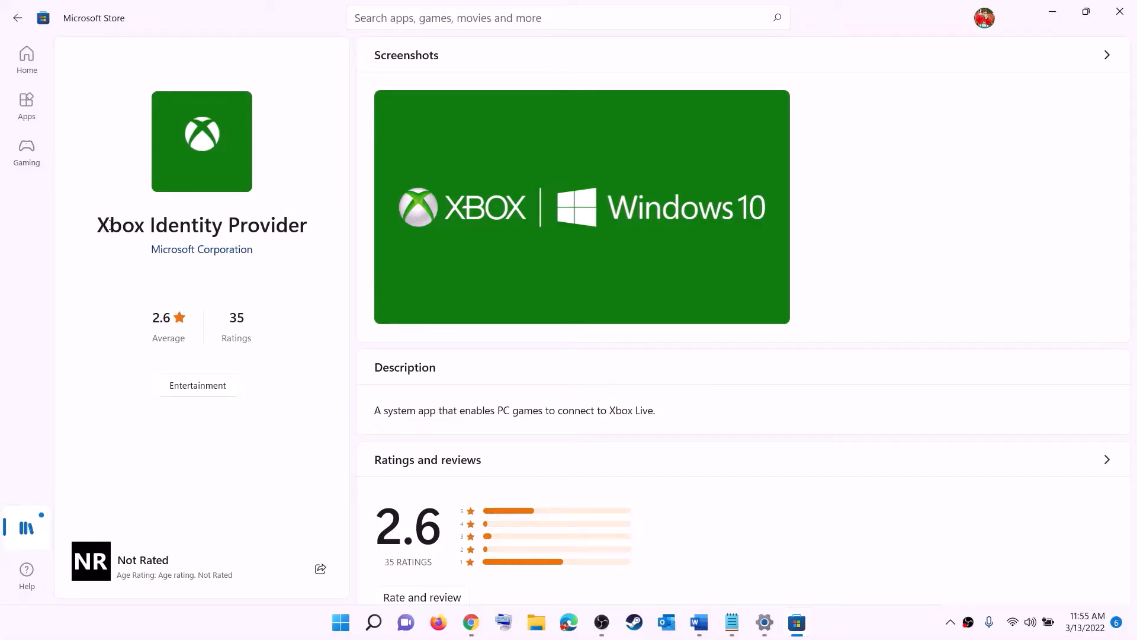
{"action": "left_click_drag", "start_coordinate": [111, 225], "coordinate": [307, 219]}
{"action": "left_click", "coordinate": [191, 298]}
{"action": "key", "text": "alt+Tab"}
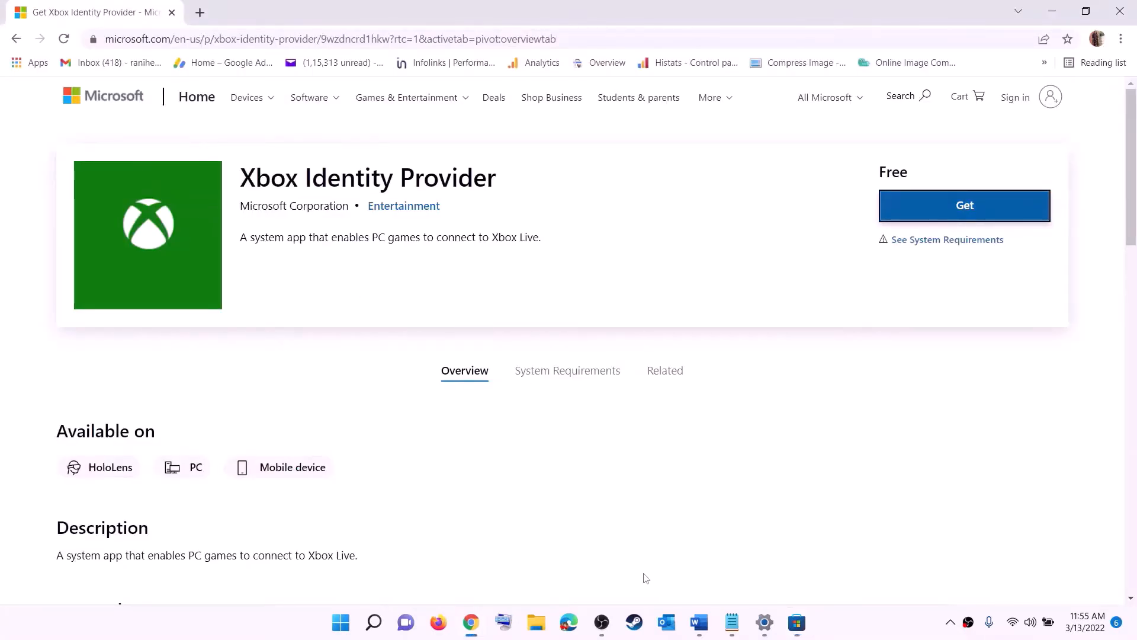
{"action": "left_click", "coordinate": [694, 627]}
{"action": "scroll", "coordinate": [455, 291], "scroll_direction": "down", "scroll_amount": 4}
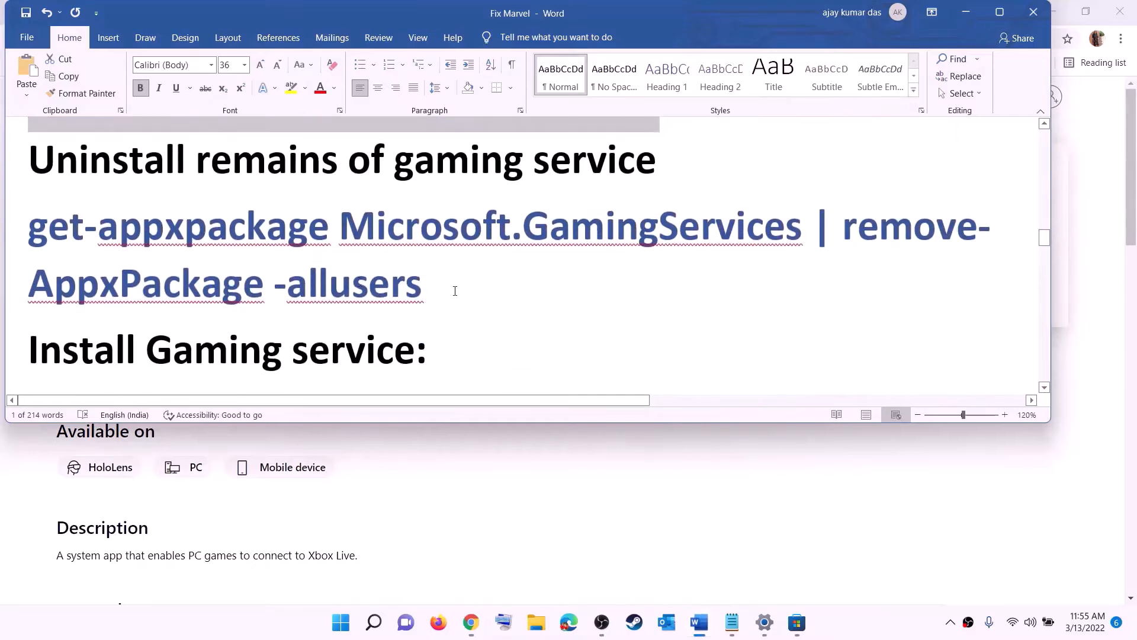
Copy the get-appxpackage Gaming Services removal command from the checklist
{"action": "triple_click", "coordinate": [394, 276]}
{"action": "right_click", "coordinate": [124, 249]}
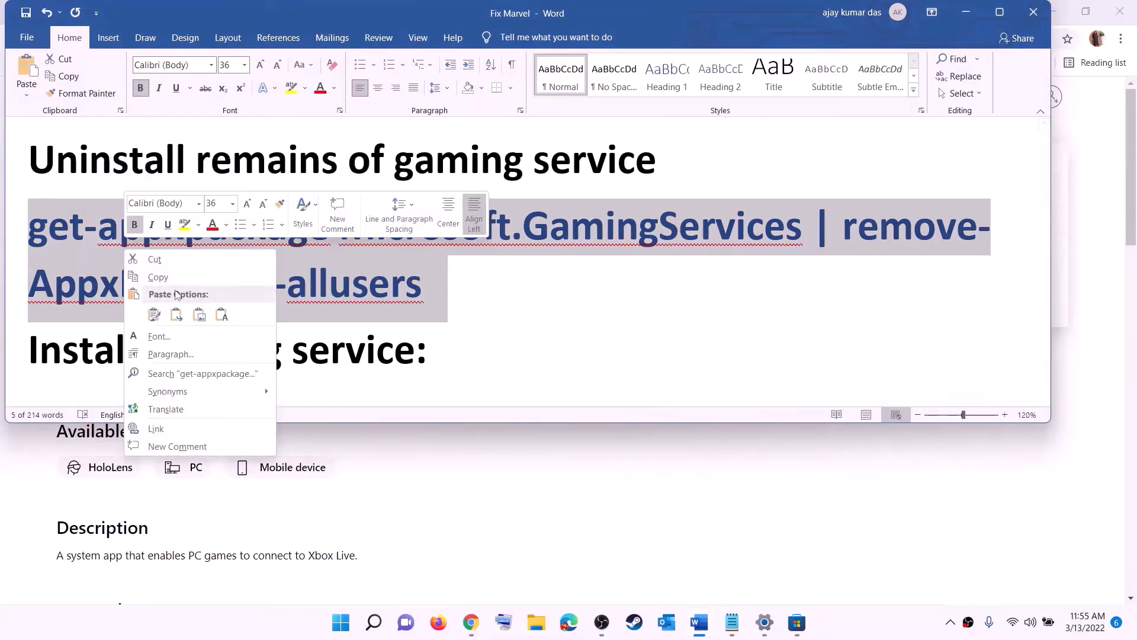
{"action": "left_click", "coordinate": [158, 277]}
Paste the removal command into an administrator PowerShell, then scroll Word to the install command
{"action": "left_click", "coordinate": [342, 626]}
{"action": "type", "text": "po"}
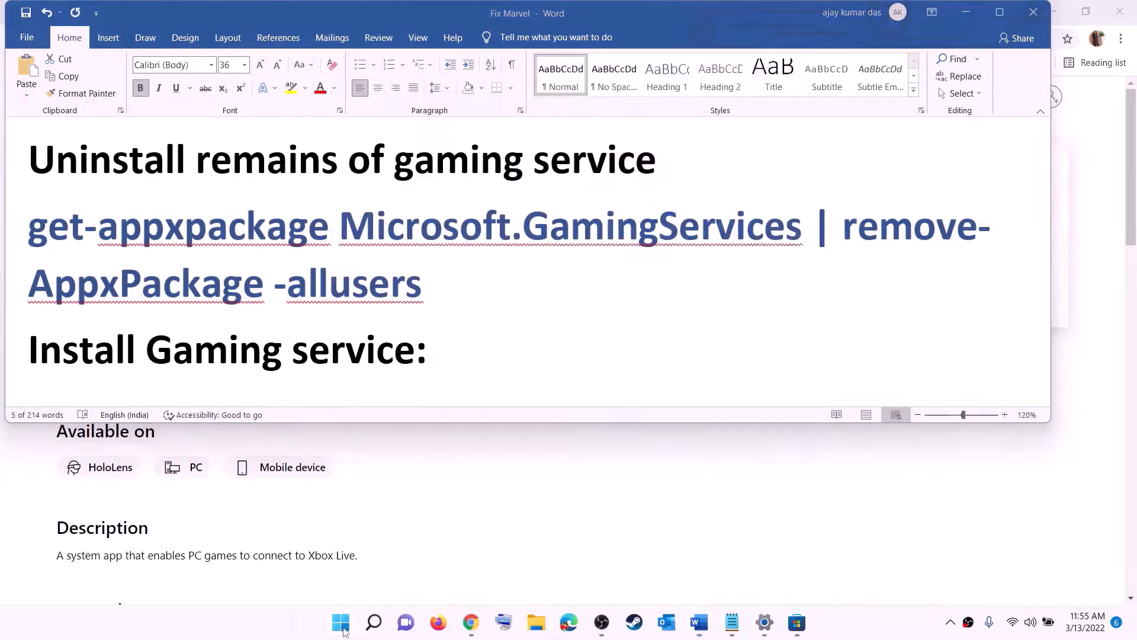
{"action": "type", "text": "wersh"}
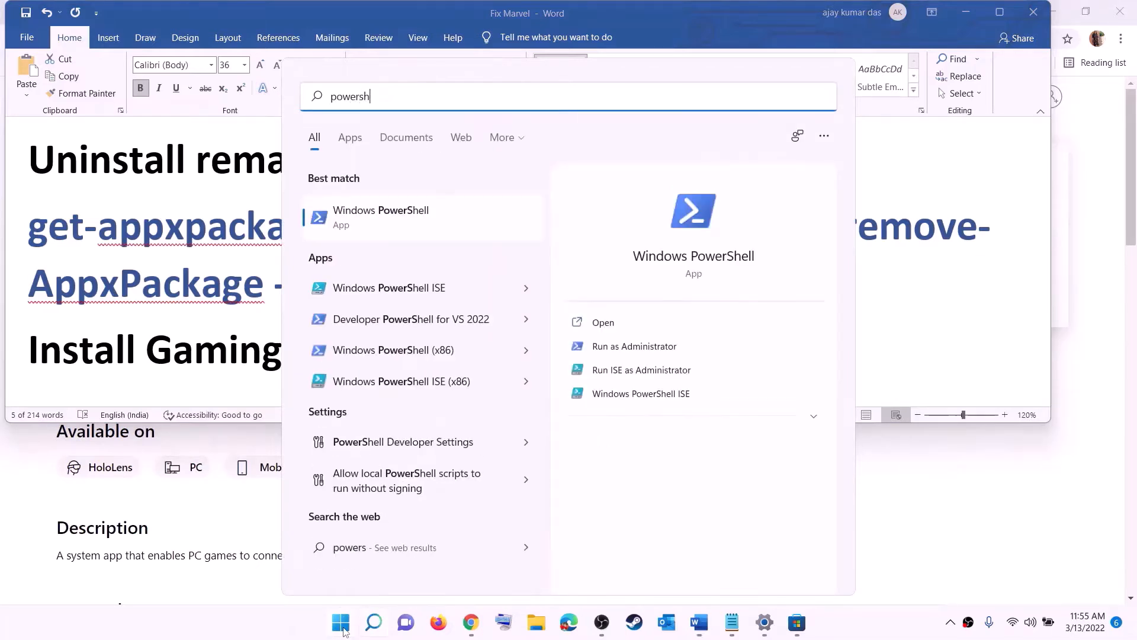
{"action": "type", "text": "ell"}
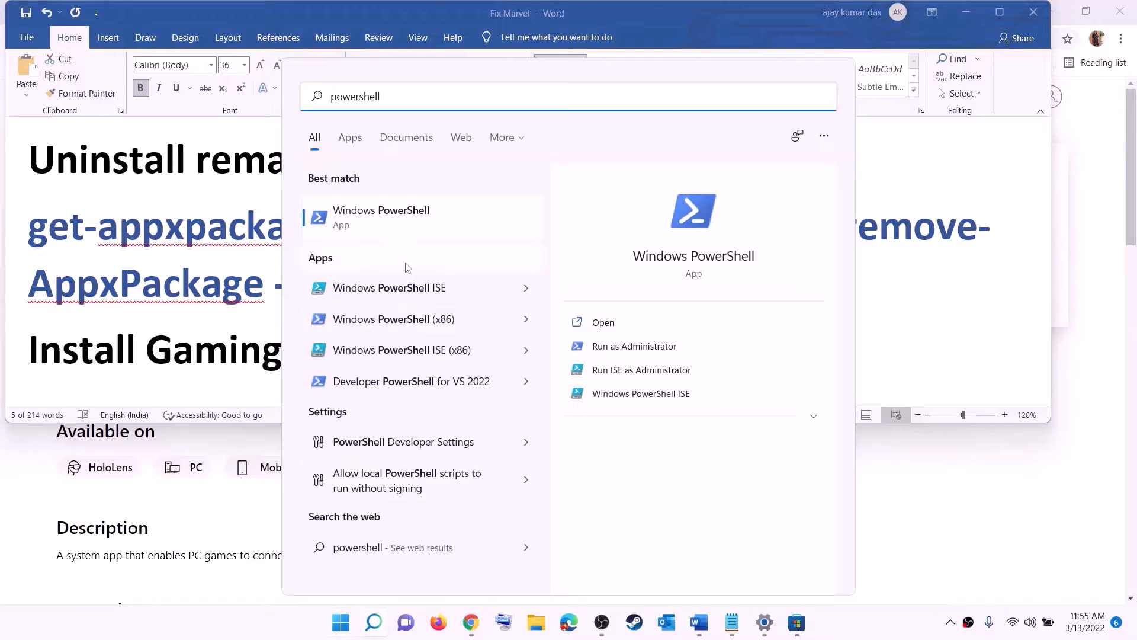
{"action": "right_click", "coordinate": [390, 225]}
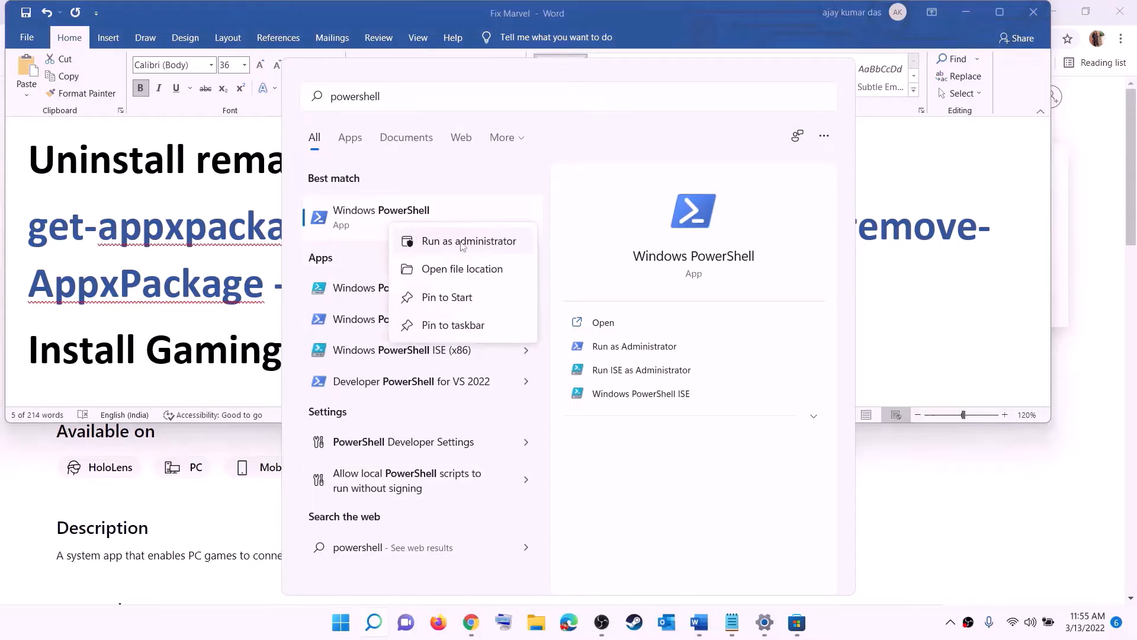
{"action": "left_click", "coordinate": [475, 244]}
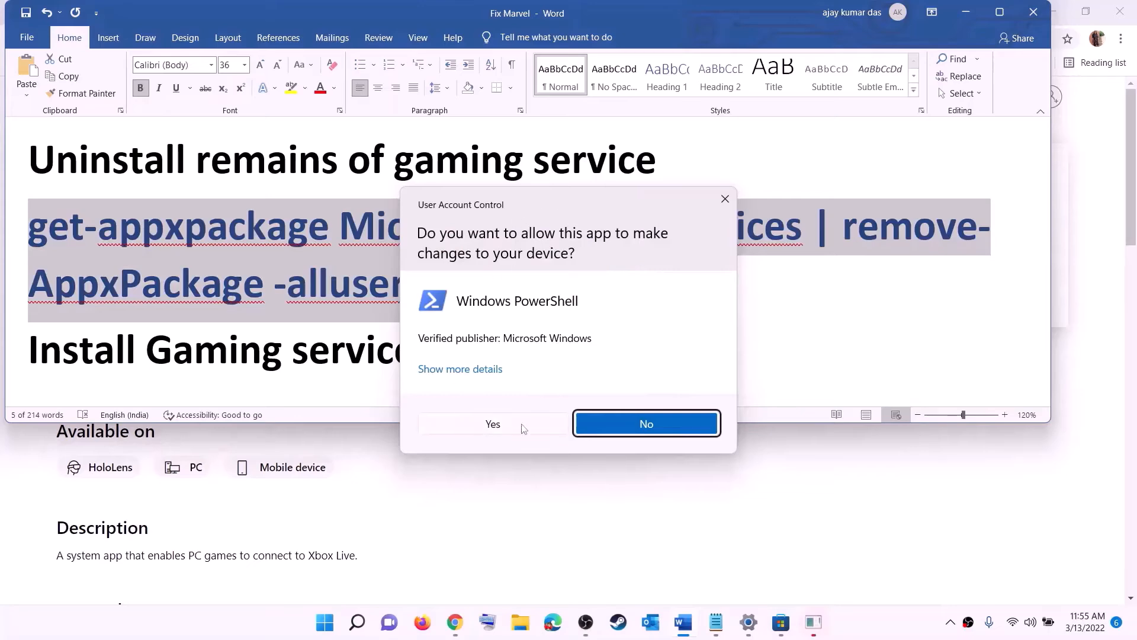
{"action": "left_click", "coordinate": [494, 424]}
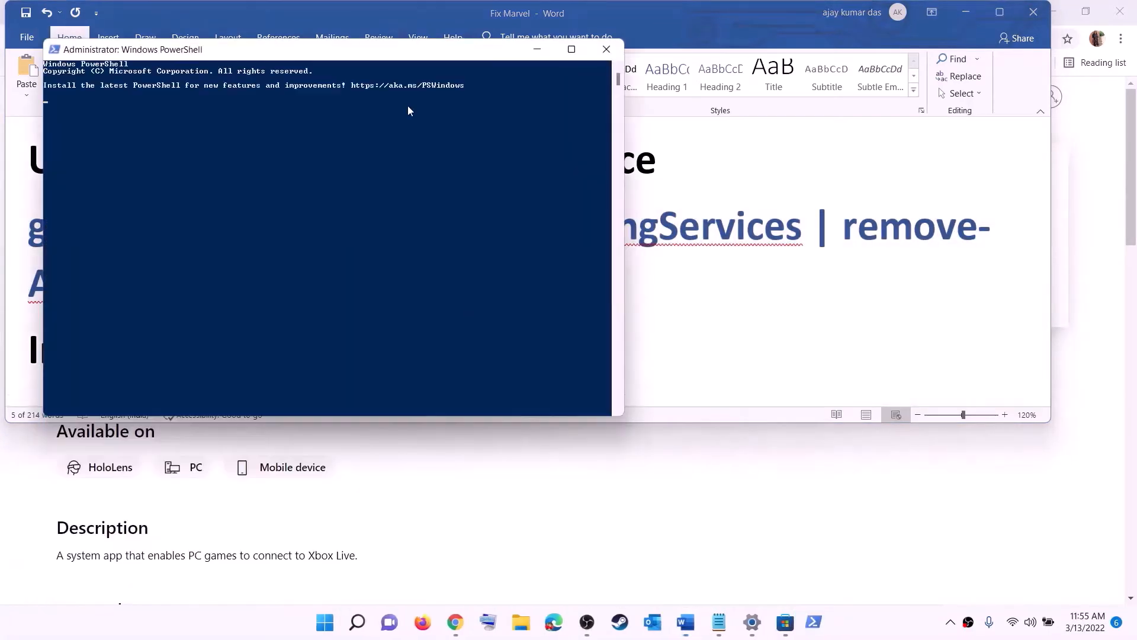
{"action": "key", "text": "ctrl+v"}
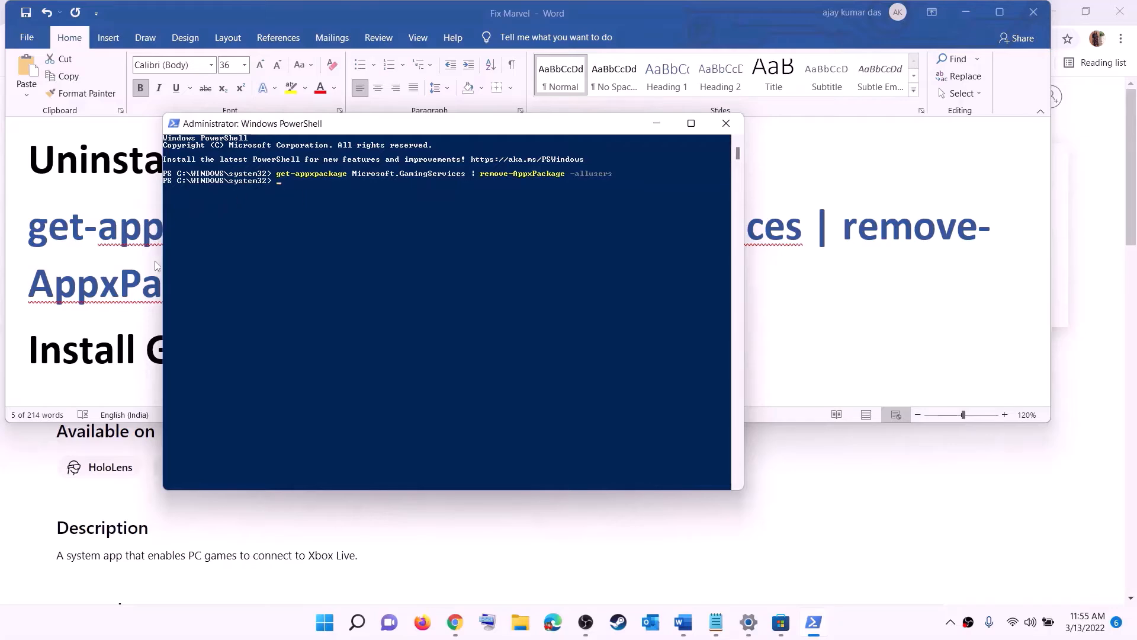
{"action": "key", "text": "alt+Tab"}
{"action": "scroll", "coordinate": [355, 266], "scroll_direction": "down", "scroll_amount": 3}
Run the copied start ms-windows-store command in PowerShell and install Gaming Services, approving the prompt
{"action": "left_click_drag", "start_coordinate": [589, 308], "coordinate": [1, 270]}
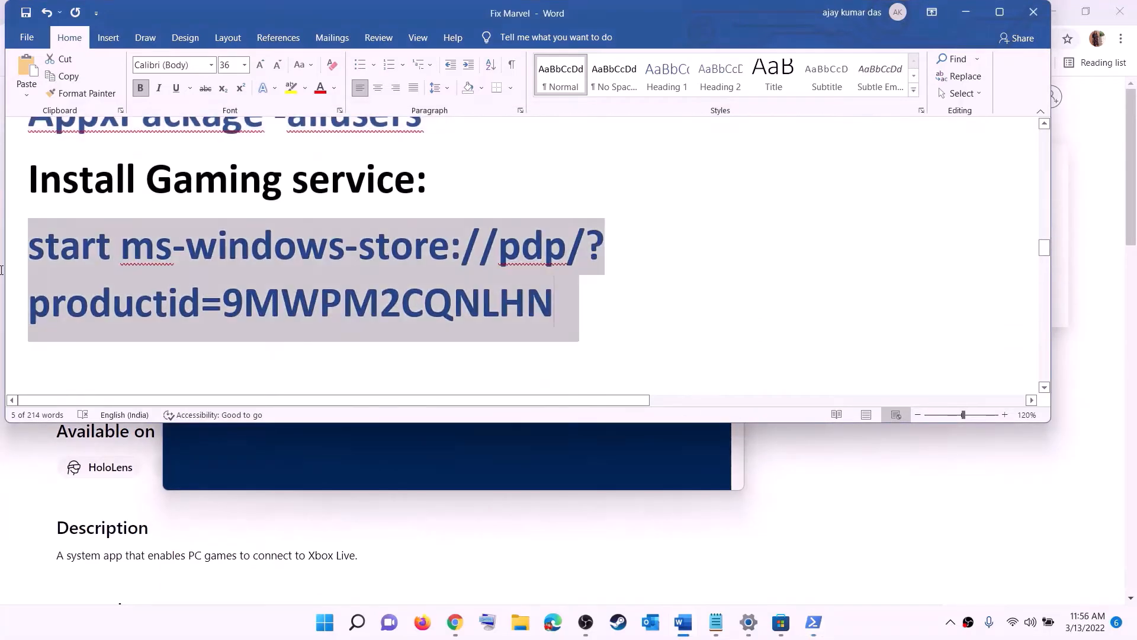
{"action": "right_click", "coordinate": [123, 268]}
{"action": "left_click", "coordinate": [157, 295]}
{"action": "key", "text": "alt+Tab"}
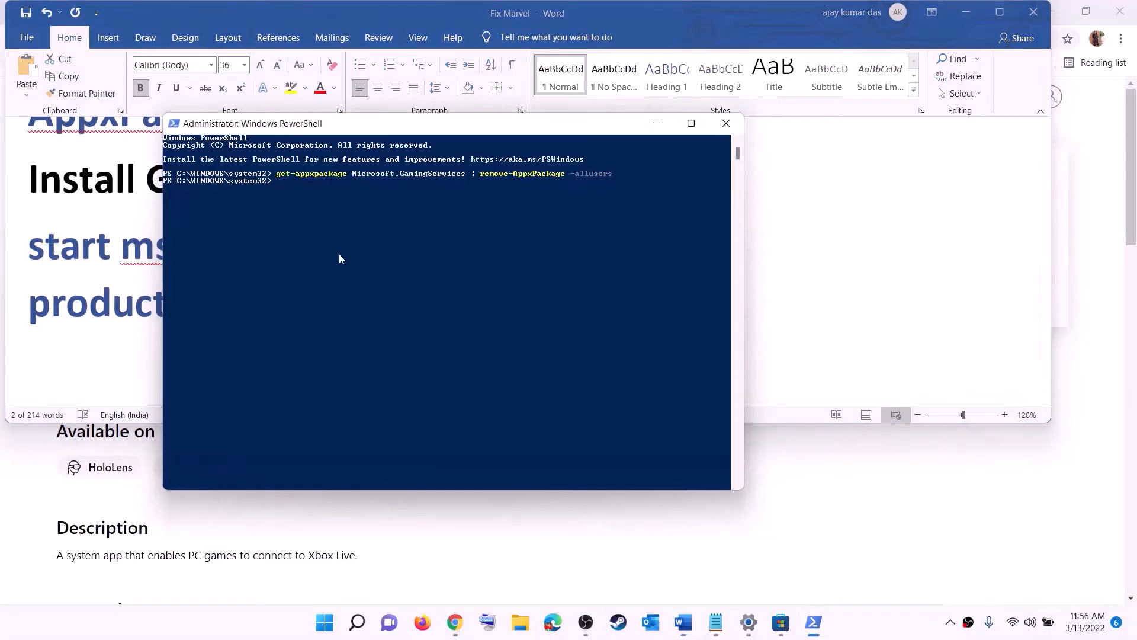
{"action": "right_click", "coordinate": [340, 259]}
{"action": "key", "text": "Return"}
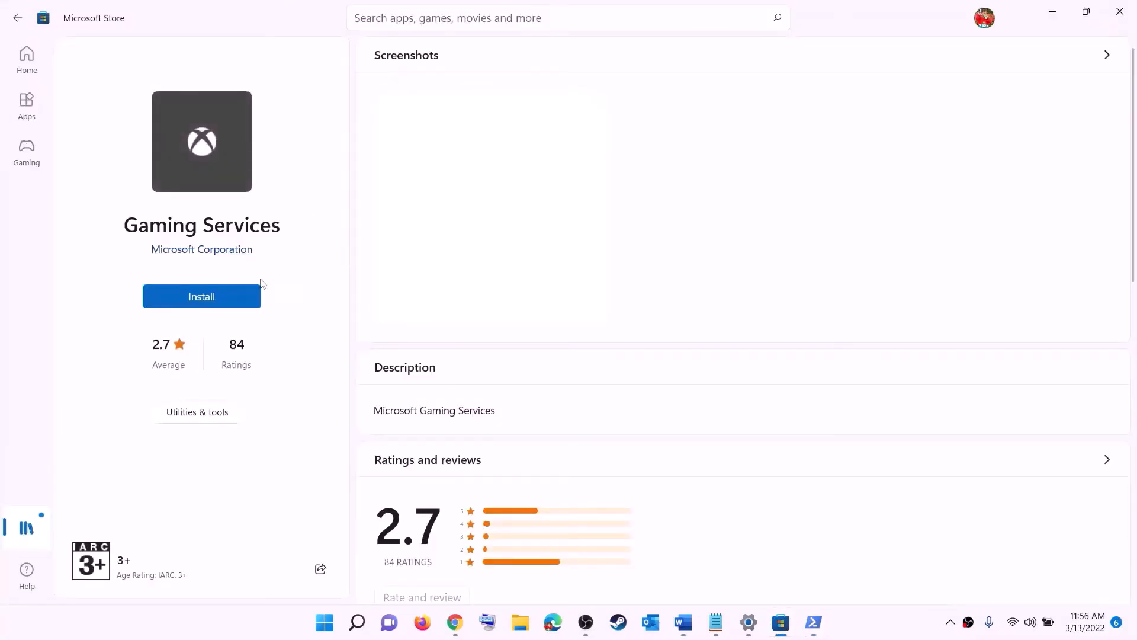
{"action": "left_click", "coordinate": [186, 302]}
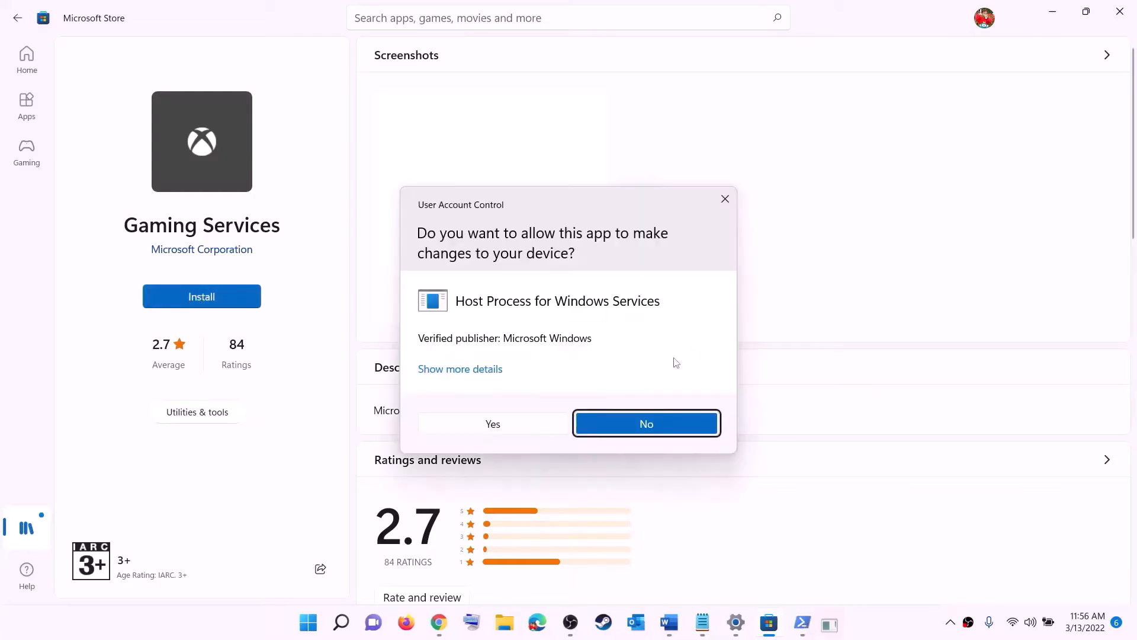
{"action": "left_click", "coordinate": [508, 427]}
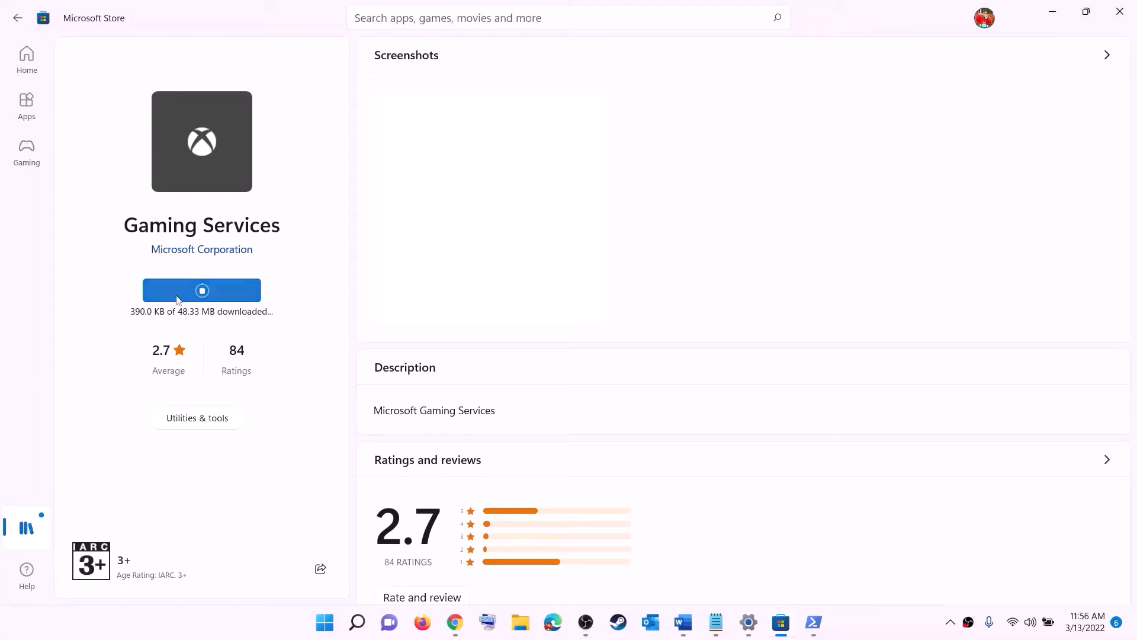
Scroll the checklist, then launch the Services app from a search for 'serv'
{"action": "left_click", "coordinate": [681, 622]}
{"action": "scroll", "coordinate": [376, 302], "scroll_direction": "down", "scroll_amount": 5}
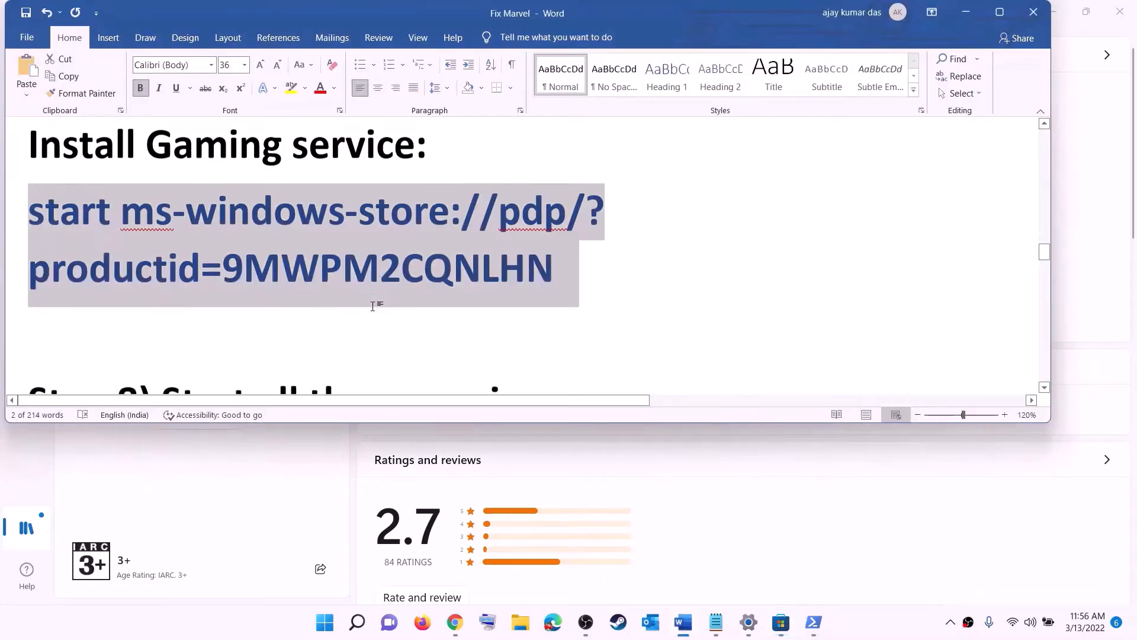
{"action": "scroll", "coordinate": [377, 305], "scroll_direction": "down", "scroll_amount": 3}
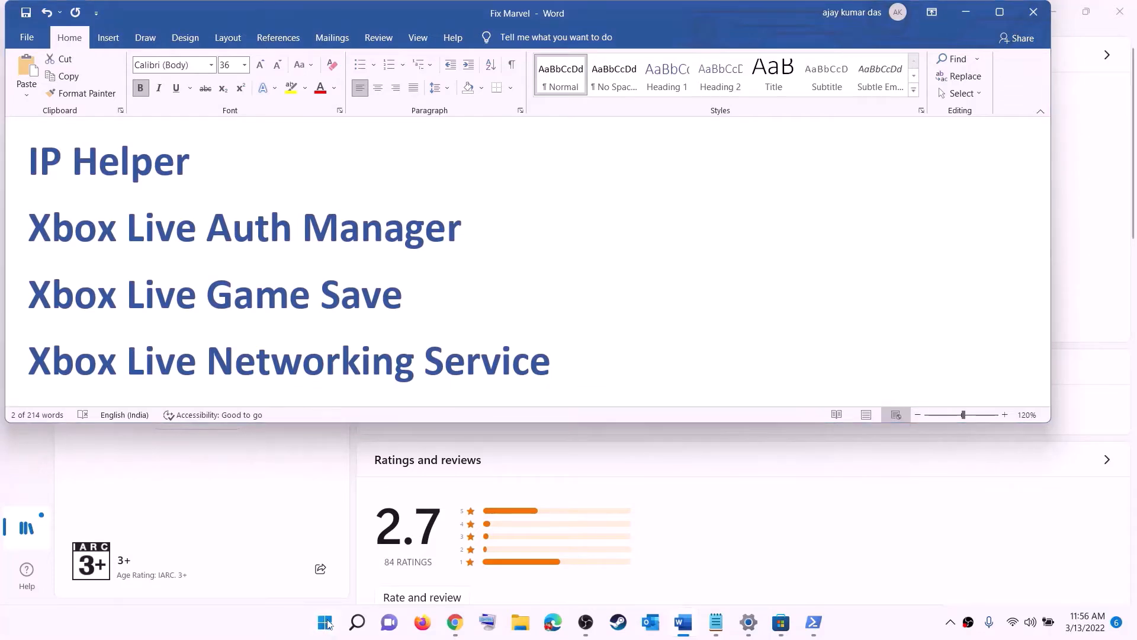
{"action": "left_click", "coordinate": [326, 623]}
{"action": "type", "text": "serv"}
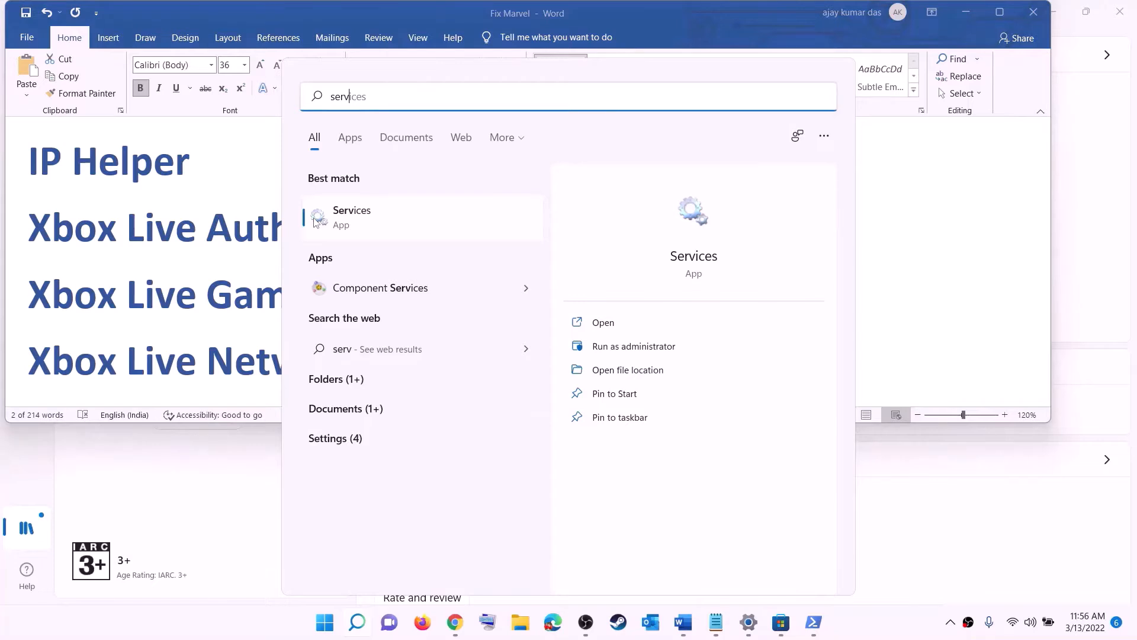
{"action": "left_click", "coordinate": [316, 222]}
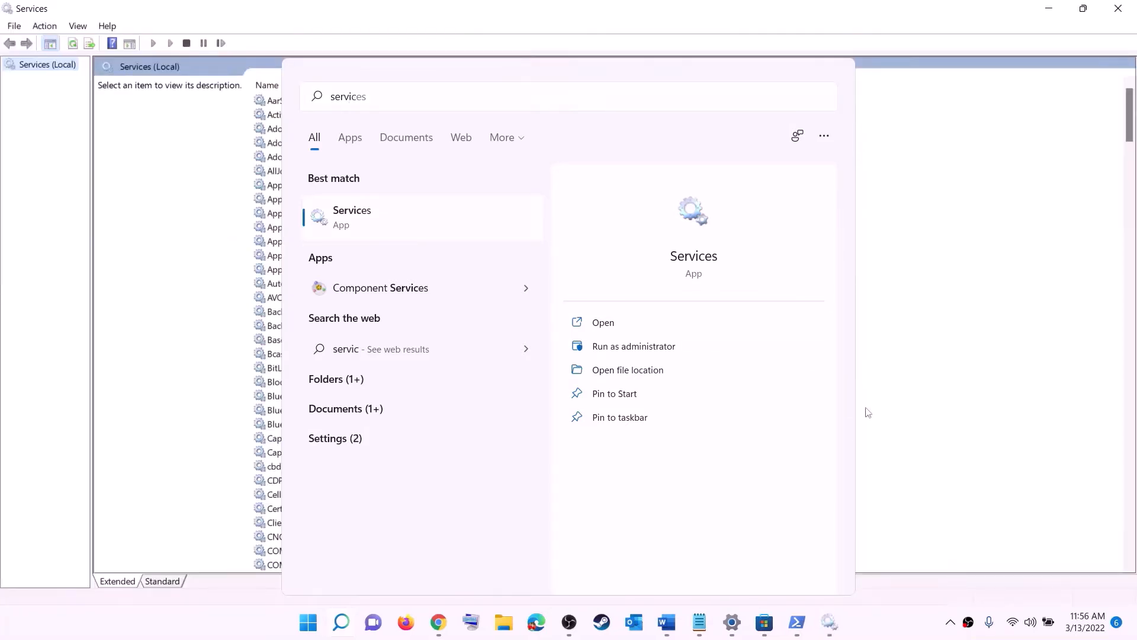
{"action": "left_click", "coordinate": [867, 413]}
Keep the IP Helper service's startup type Automatic and confirm it
{"action": "left_click", "coordinate": [327, 354]}
{"action": "type", "text": "ip"}
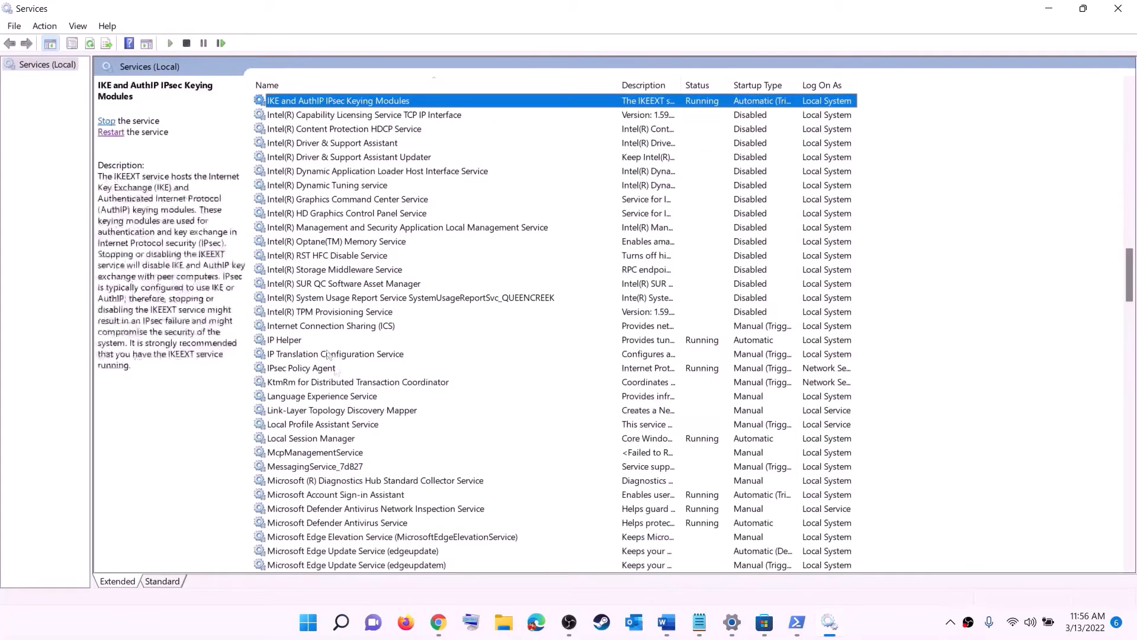
{"action": "double_click", "coordinate": [342, 343]}
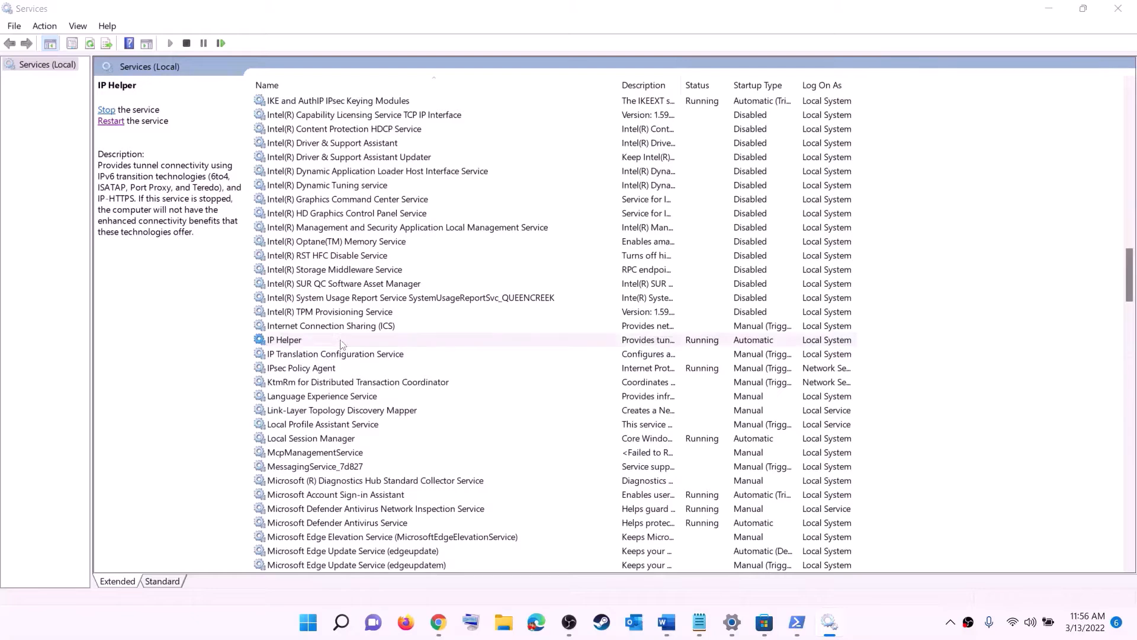
{"action": "left_click", "coordinate": [520, 294]}
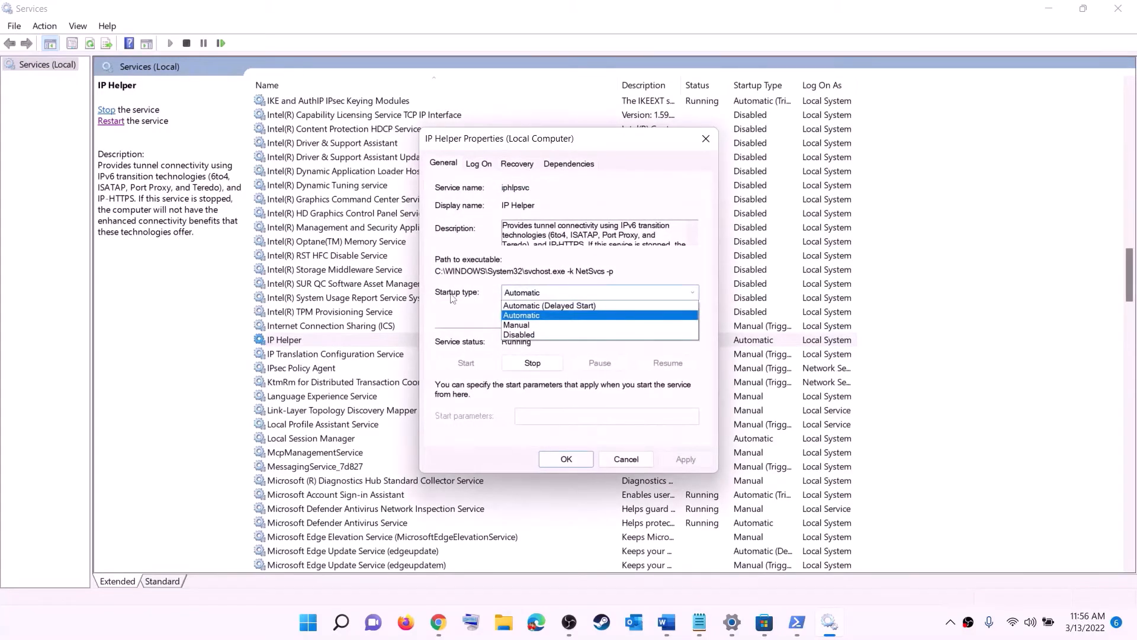
{"action": "left_click", "coordinate": [524, 315]}
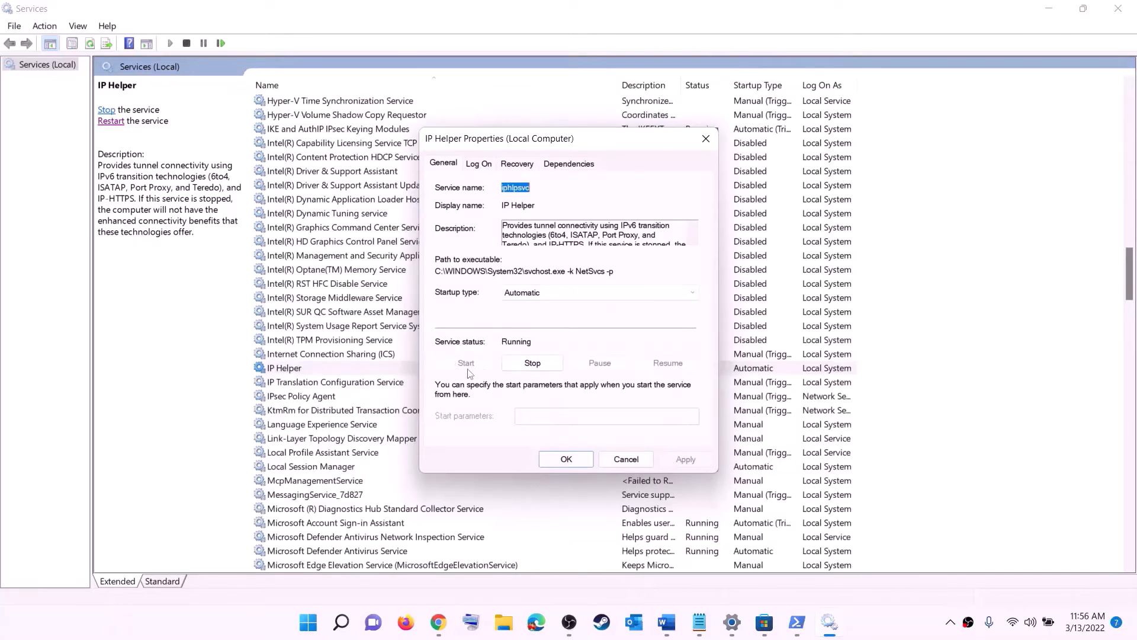
{"action": "left_click", "coordinate": [566, 459]}
{"action": "left_click", "coordinate": [351, 428]}
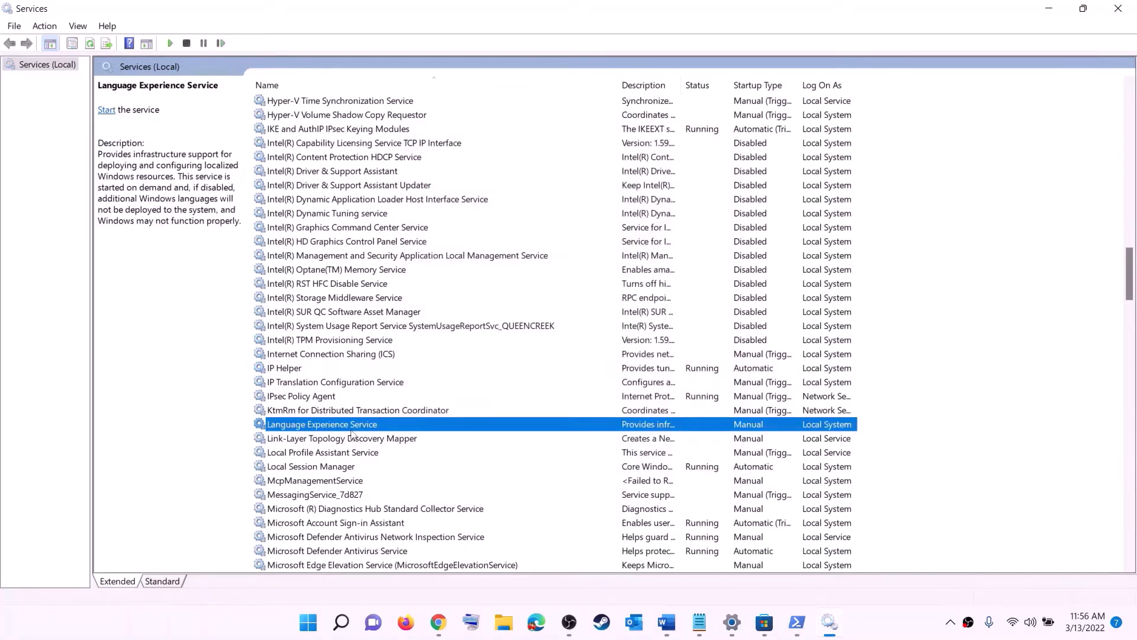
{"action": "key", "text": "x"}
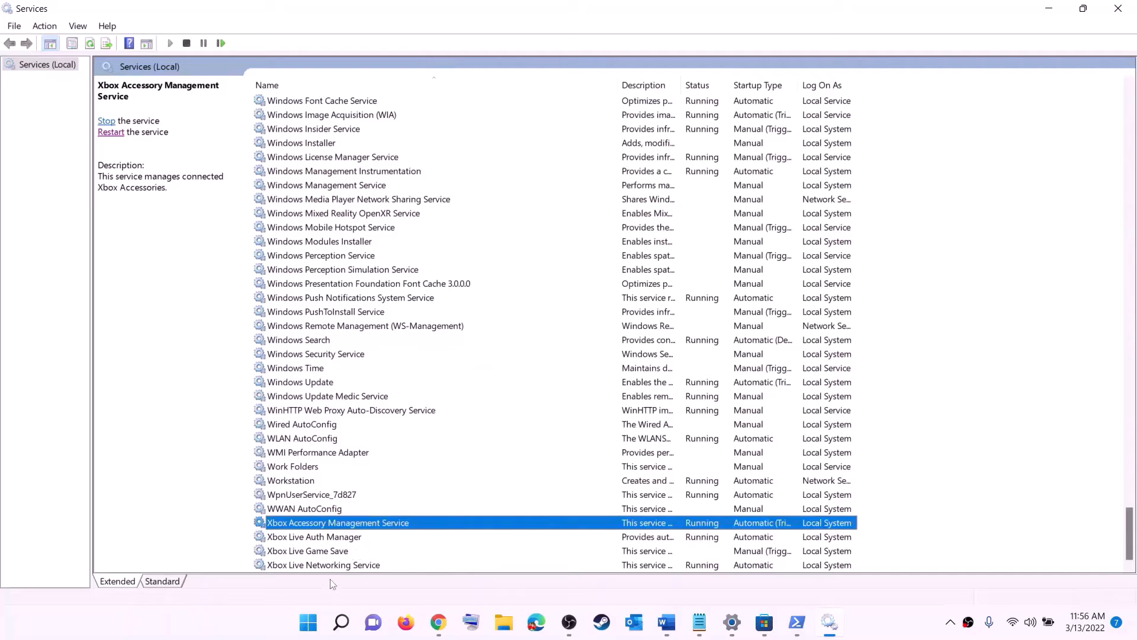
Set Xbox Accessory Management Service and Xbox Live Auth Manager to Automatic startup
{"action": "double_click", "coordinate": [313, 523]}
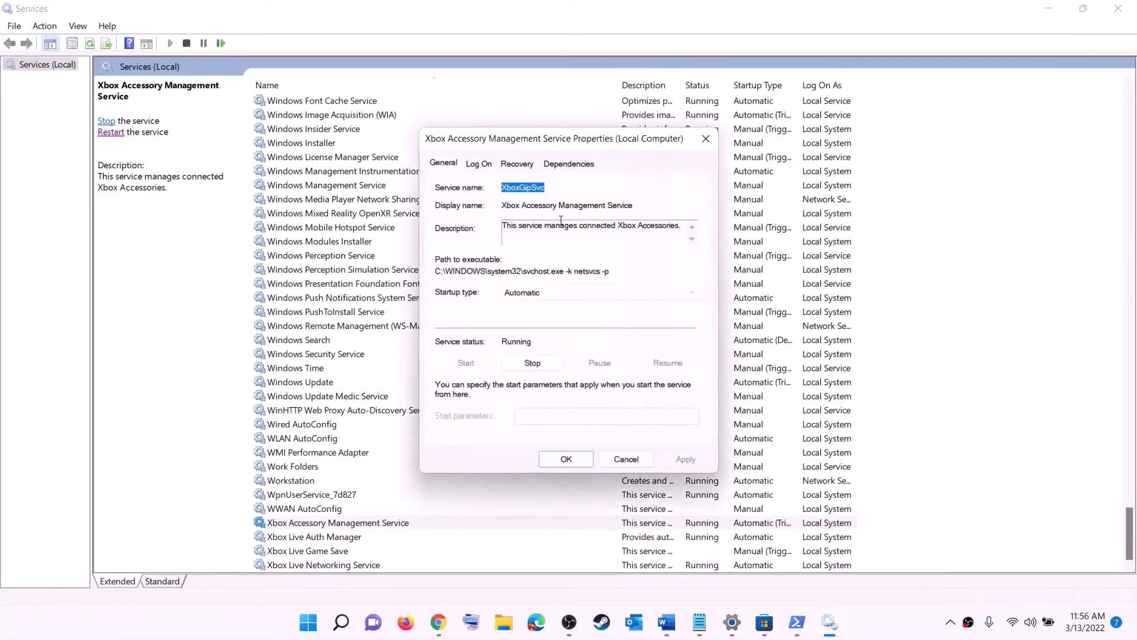
{"action": "left_click", "coordinate": [551, 294]}
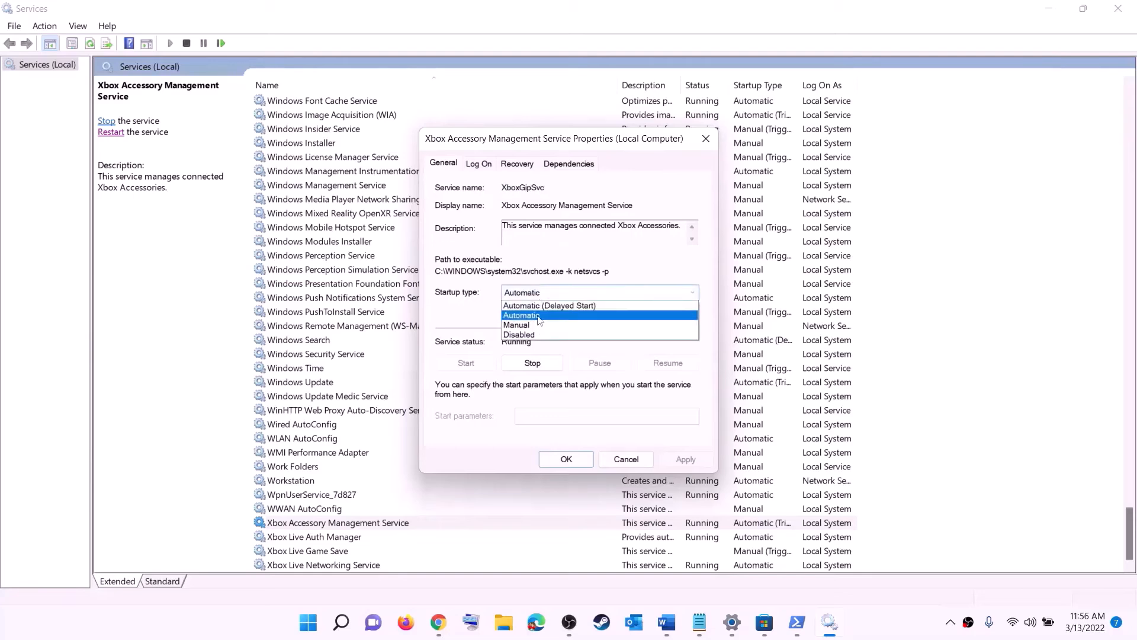
{"action": "left_click", "coordinate": [538, 316]}
{"action": "left_click", "coordinate": [685, 461]}
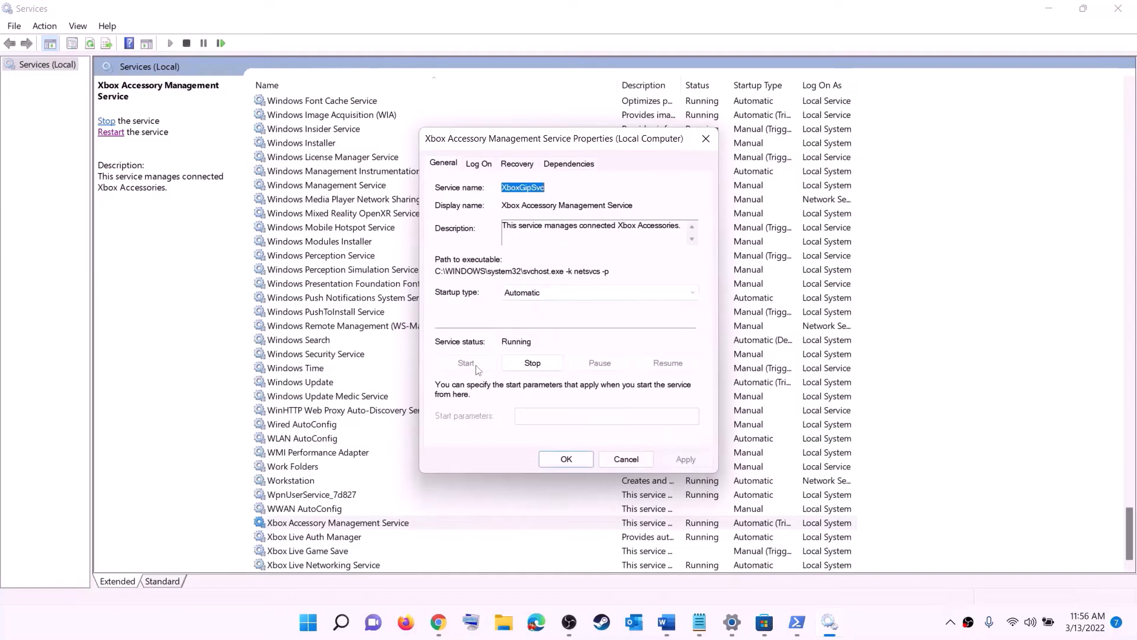
{"action": "left_click", "coordinate": [566, 459]}
{"action": "key", "text": "Down"}
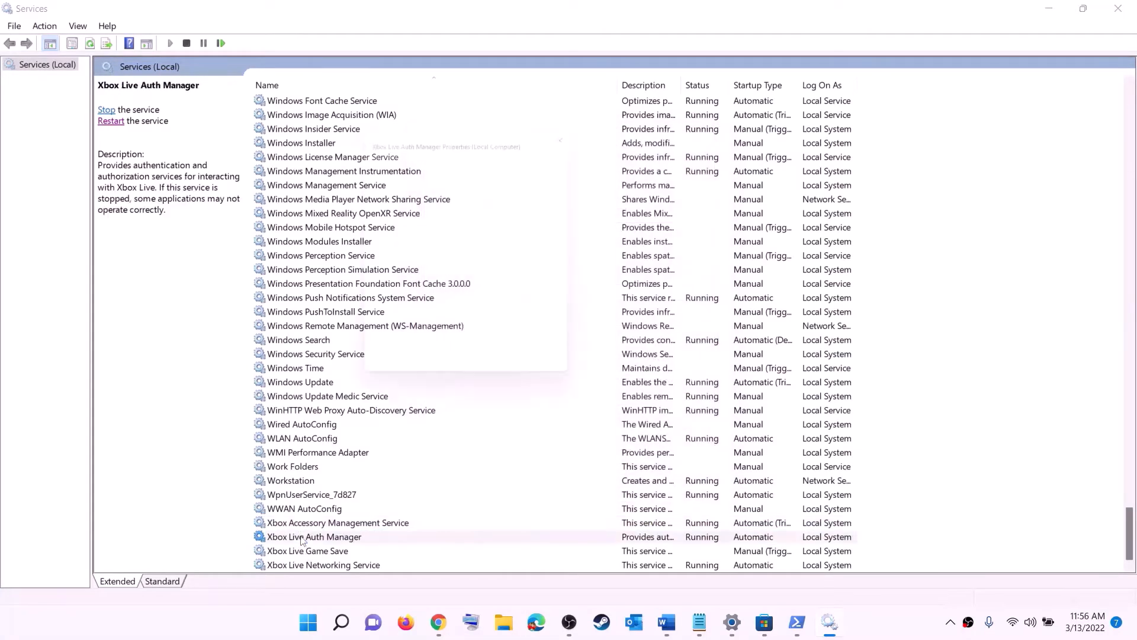
{"action": "key", "text": "Return"}
{"action": "left_click", "coordinate": [570, 312]}
{"action": "left_click", "coordinate": [557, 339]}
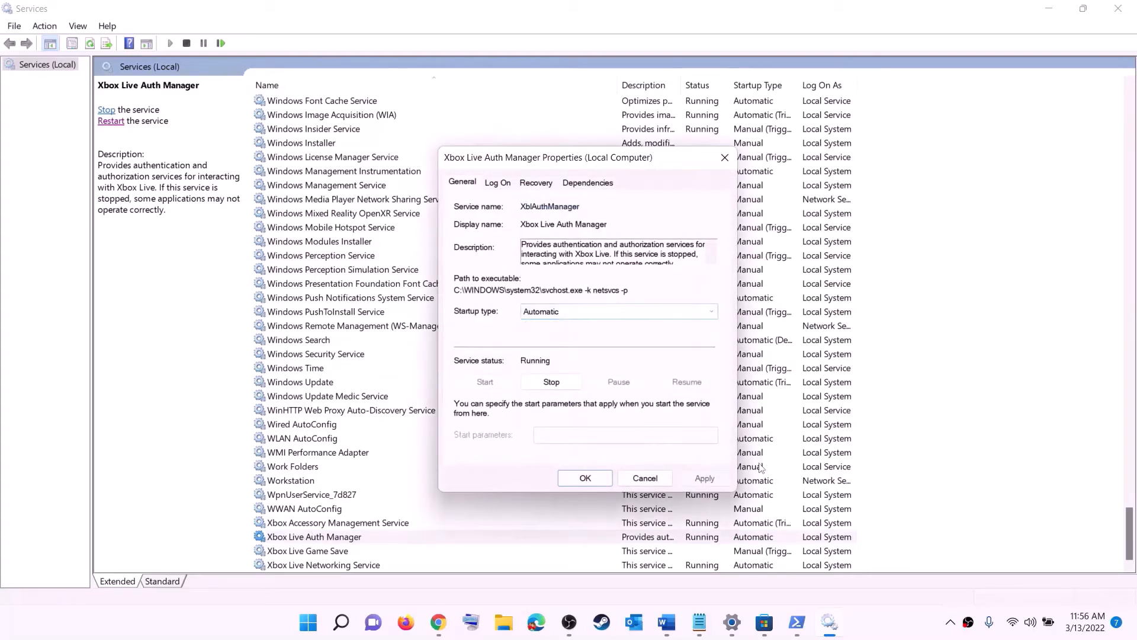
{"action": "left_click", "coordinate": [699, 479]}
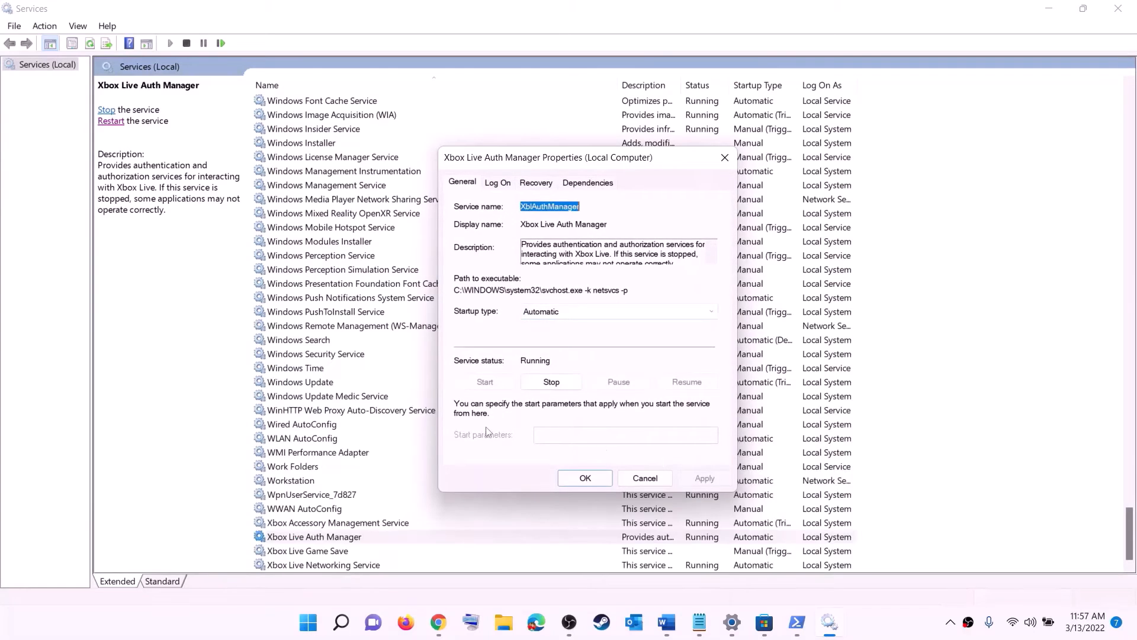
{"action": "left_click", "coordinate": [585, 478]}
Set Xbox Live Game Save to Automatic and start the service
{"action": "key", "text": "Down"}
{"action": "key", "text": "Return"}
{"action": "left_click", "coordinate": [540, 292]}
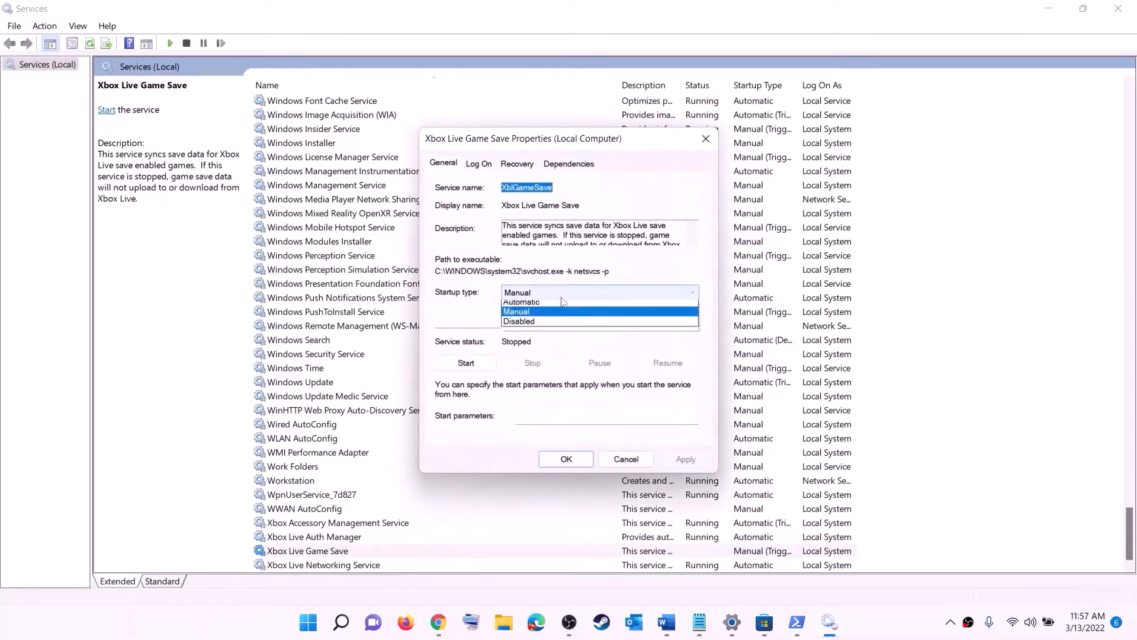
{"action": "left_click", "coordinate": [525, 319]}
{"action": "left_click", "coordinate": [686, 459]}
{"action": "left_click", "coordinate": [468, 363]}
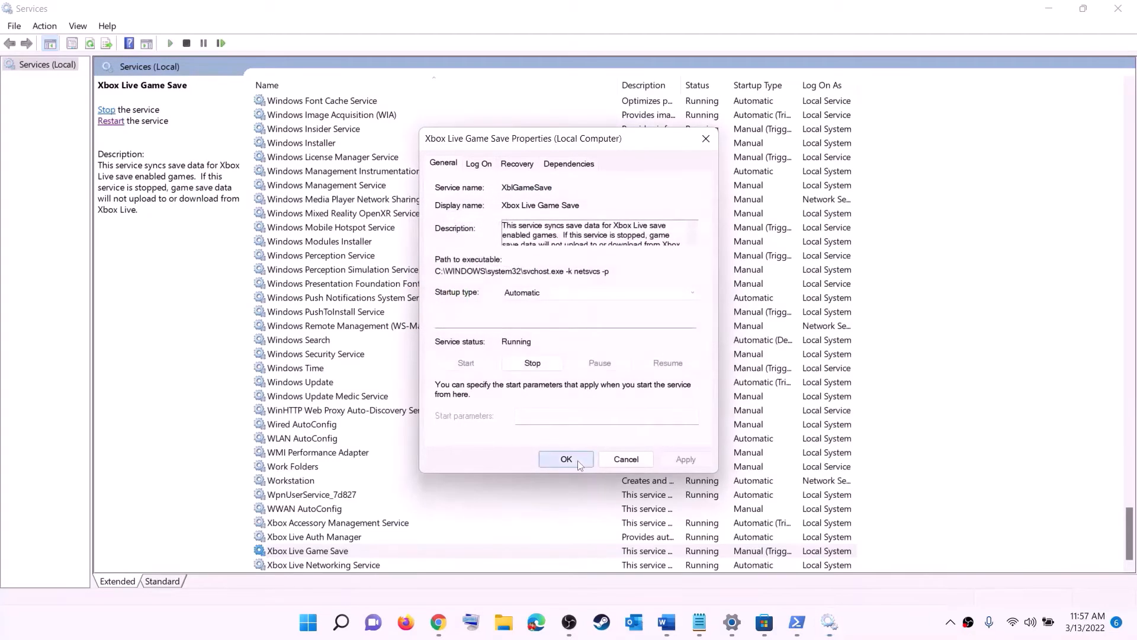
{"action": "left_click", "coordinate": [560, 462]}
Set Xbox Live Networking Service to Automatic startup
{"action": "double_click", "coordinate": [332, 565]}
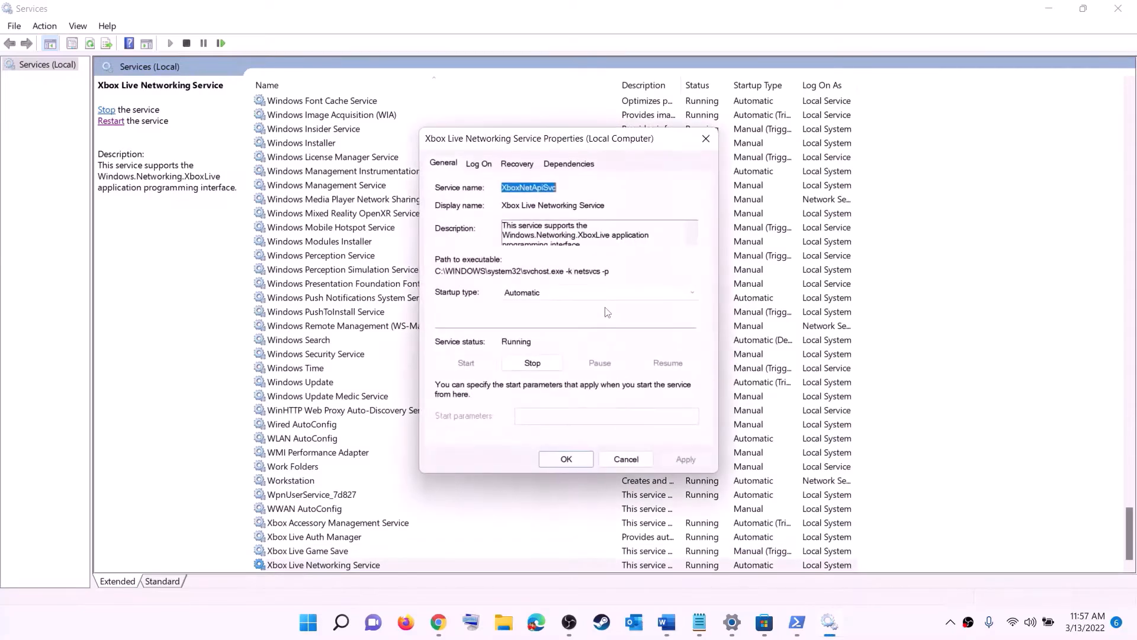
{"action": "left_click", "coordinate": [553, 293]}
{"action": "left_click", "coordinate": [540, 318]}
{"action": "left_click", "coordinate": [681, 458]}
{"action": "left_click", "coordinate": [563, 459]}
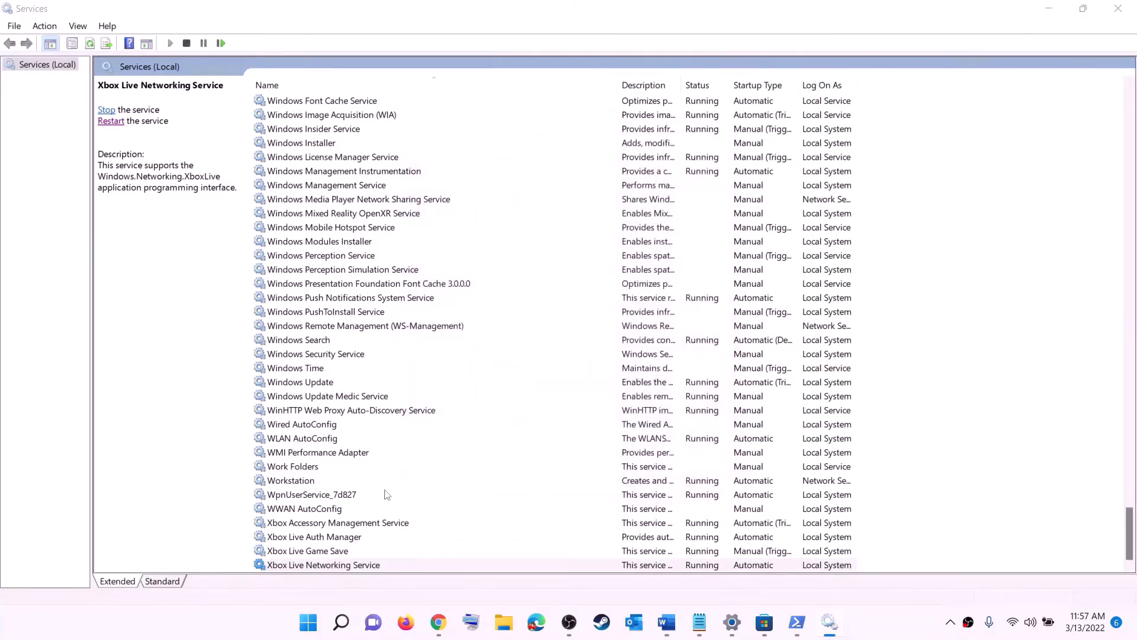
Set Windows Update's startup type to Automatic (Delayed Start)
{"action": "left_click", "coordinate": [321, 384]}
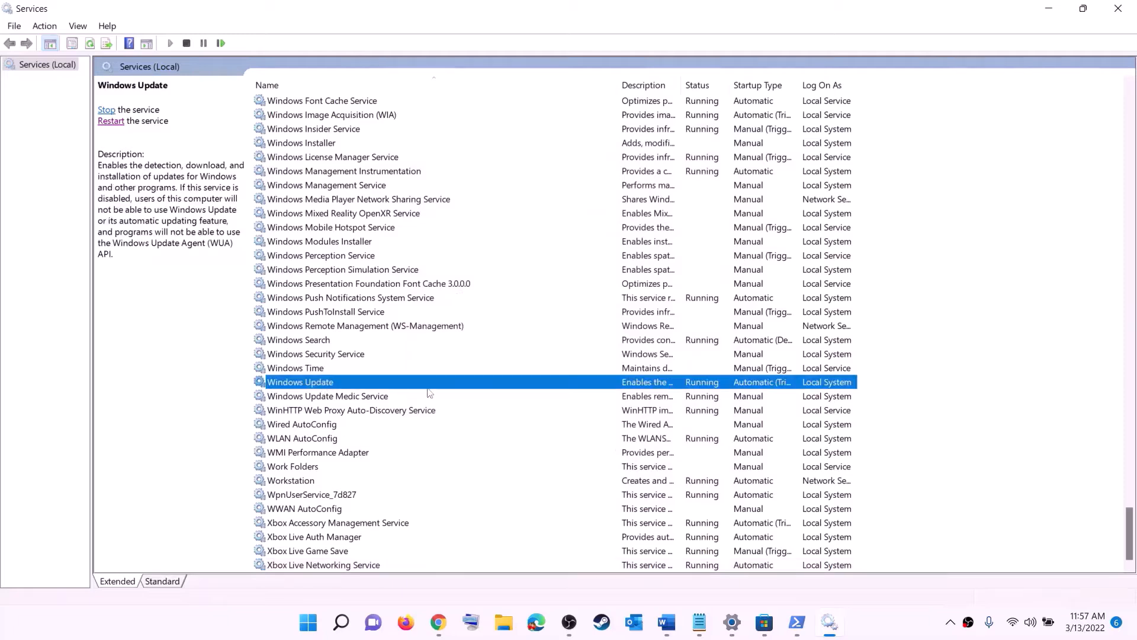
{"action": "double_click", "coordinate": [529, 388]}
{"action": "left_click", "coordinate": [550, 295]}
{"action": "left_click", "coordinate": [536, 308]}
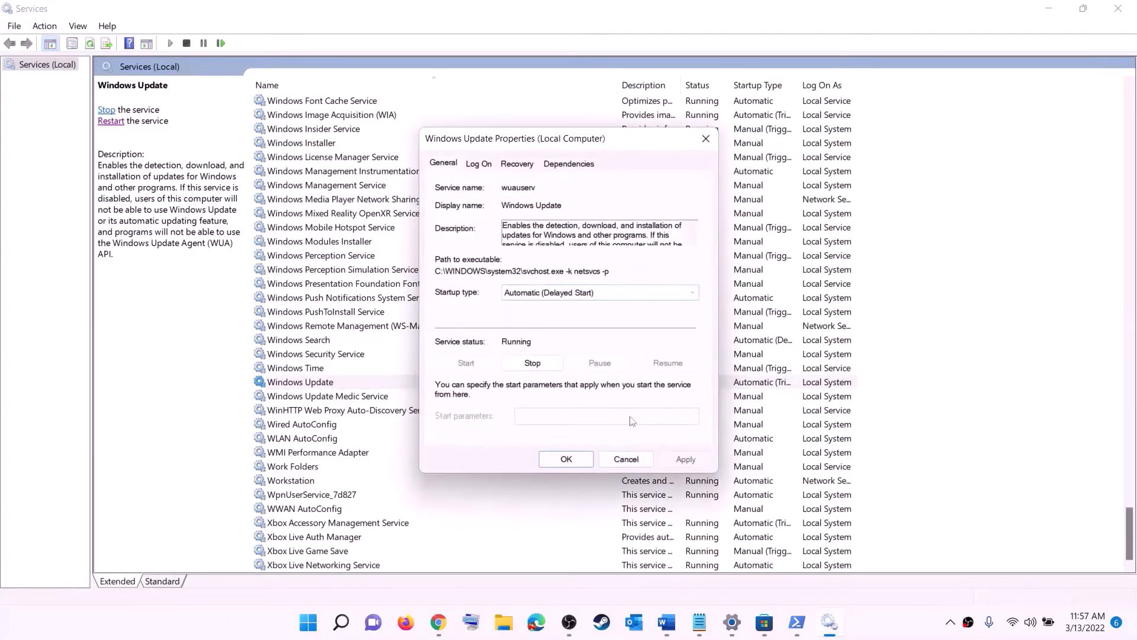
{"action": "left_click", "coordinate": [685, 460]}
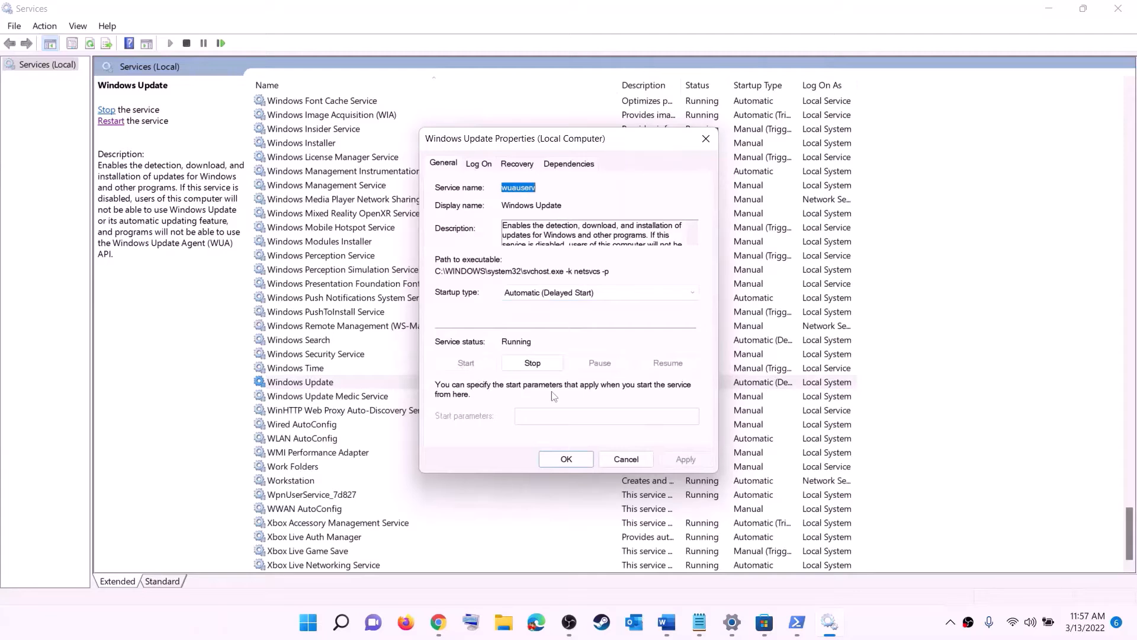
{"action": "left_click", "coordinate": [564, 459]}
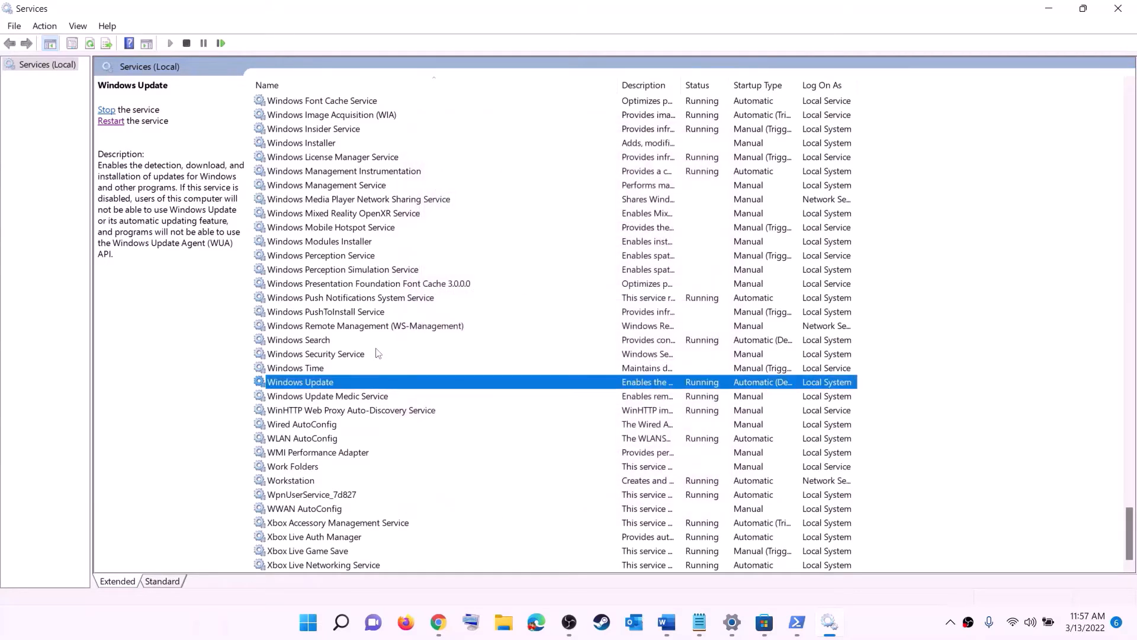
{"action": "left_click", "coordinate": [374, 331]}
Stop both Gaming Services entries in the Services list
{"action": "key", "text": "g"}
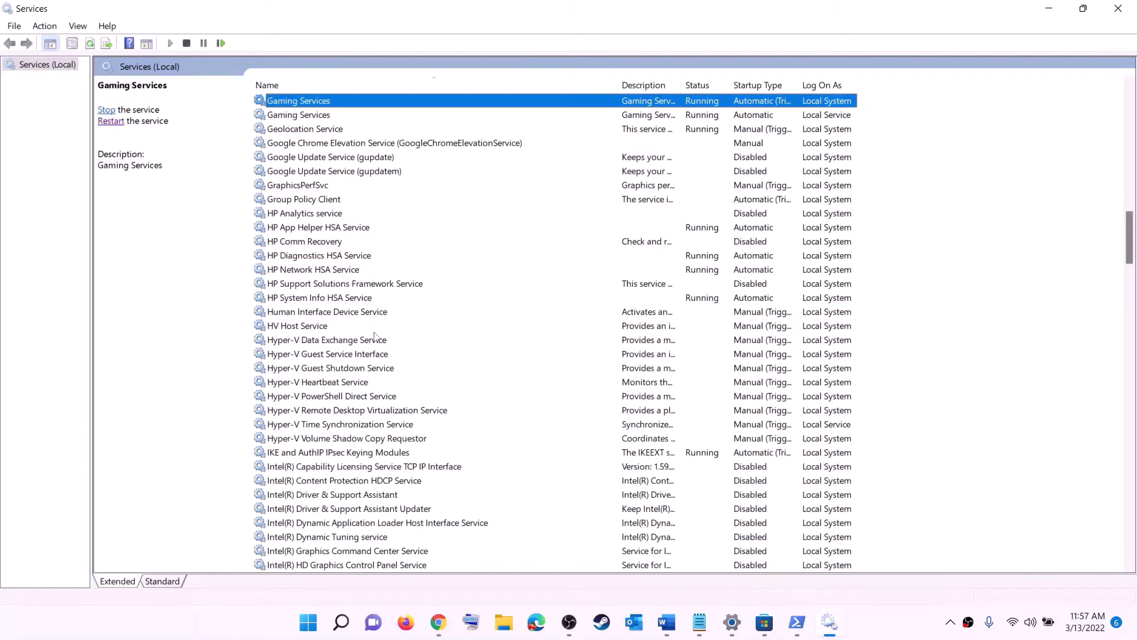
{"action": "scroll", "coordinate": [773, 313], "scroll_direction": "up", "scroll_amount": 4}
{"action": "left_click", "coordinate": [710, 287]}
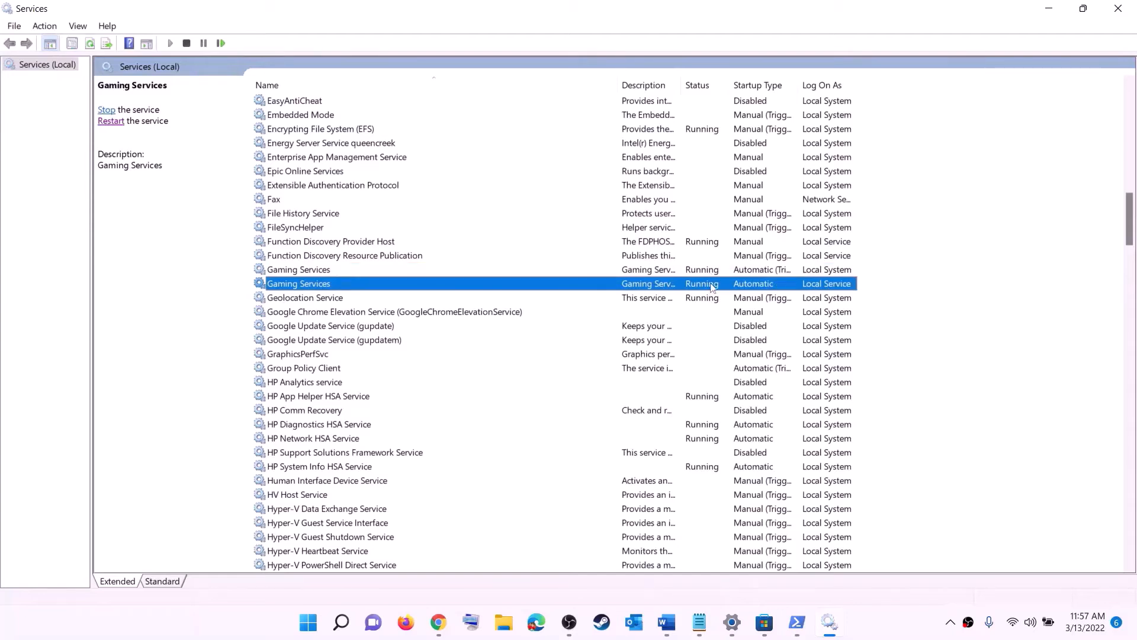
{"action": "left_click", "coordinate": [710, 273]}
{"action": "left_click", "coordinate": [709, 284]}
{"action": "left_click", "coordinate": [706, 275]}
{"action": "right_click", "coordinate": [702, 274]}
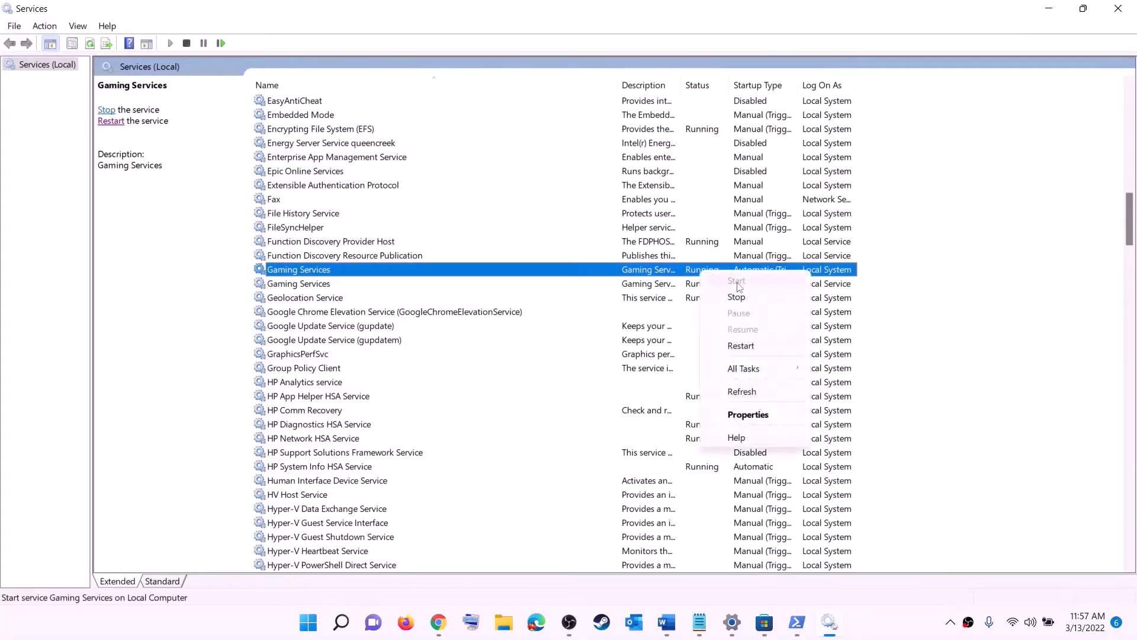
{"action": "left_click", "coordinate": [666, 284]}
{"action": "left_click", "coordinate": [692, 274]}
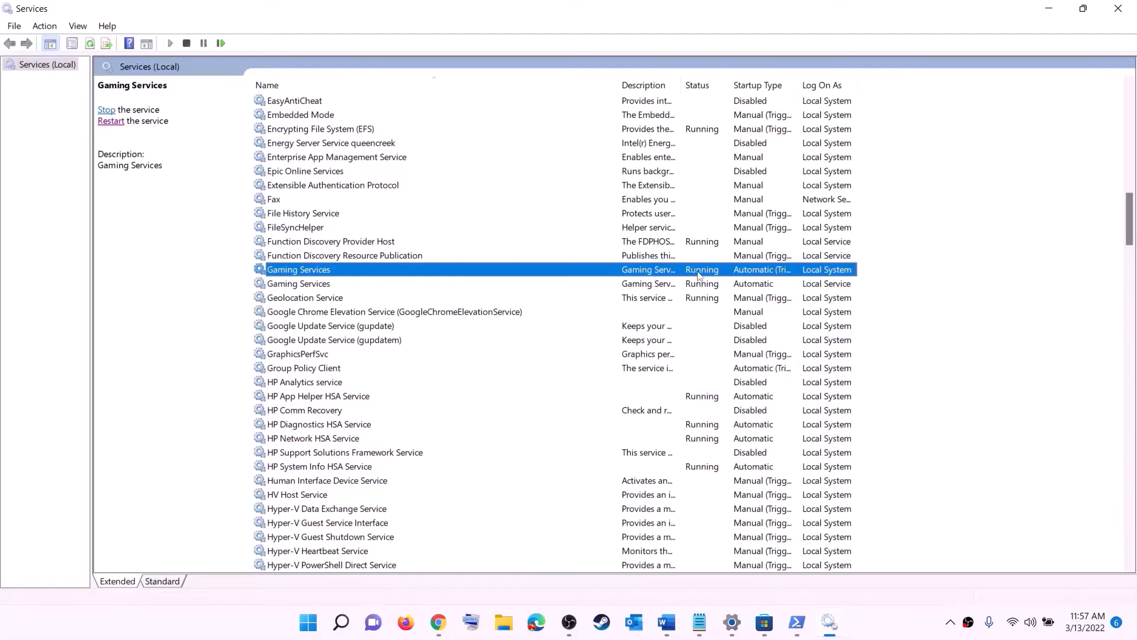
{"action": "right_click", "coordinate": [699, 271]}
{"action": "left_click", "coordinate": [732, 296]}
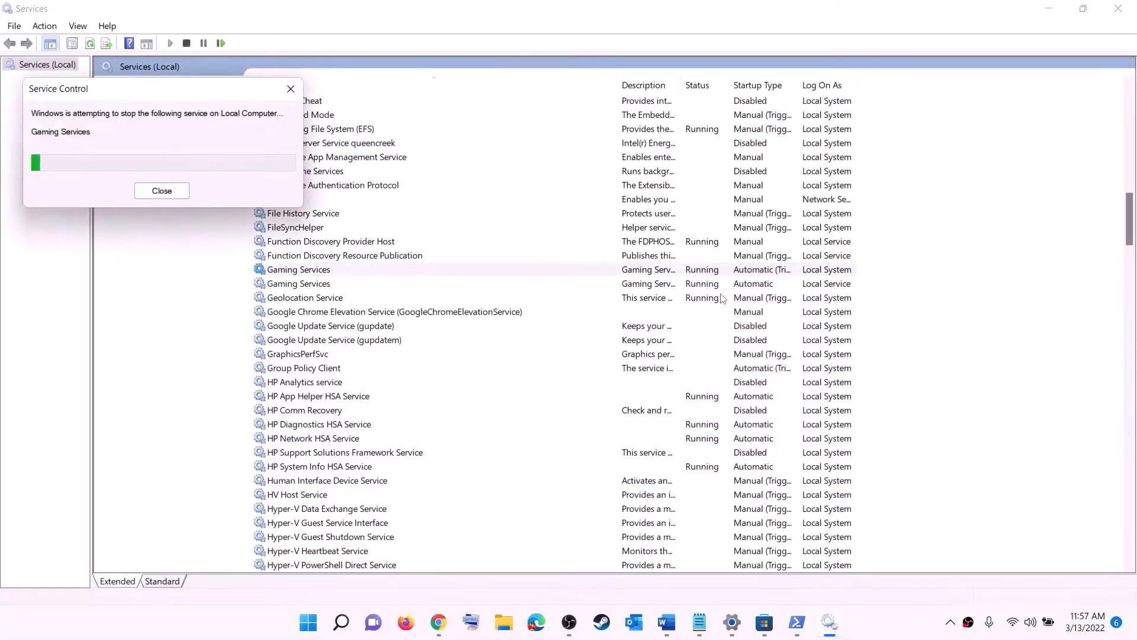
{"action": "left_click", "coordinate": [704, 288]}
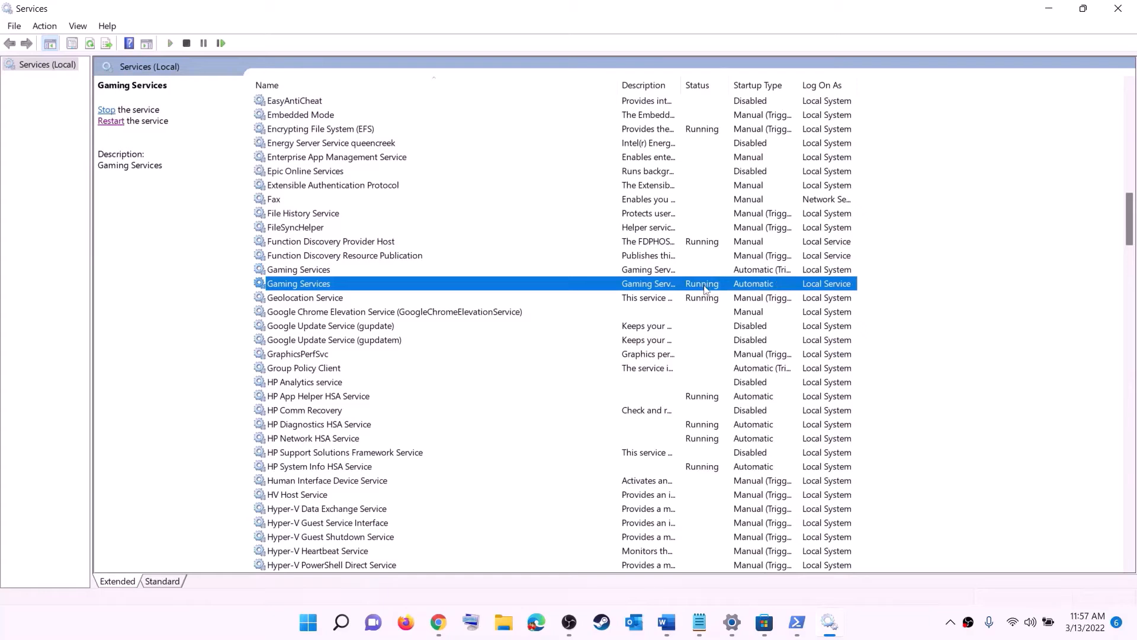
{"action": "right_click", "coordinate": [705, 289]}
{"action": "left_click", "coordinate": [740, 311]}
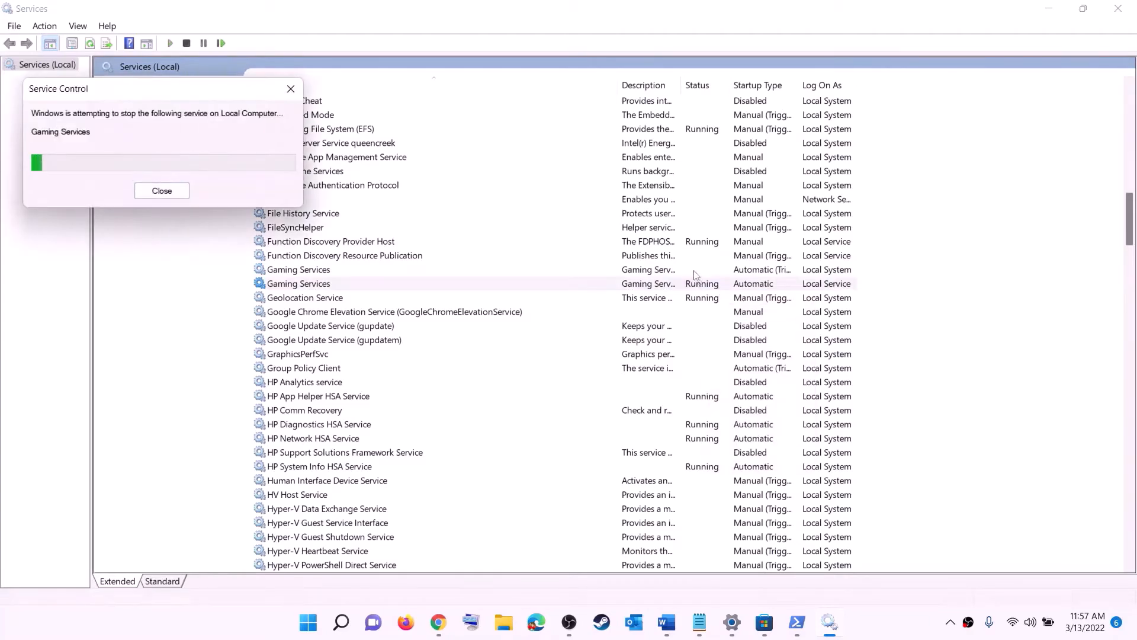
Start both Gaming Services entries again so they show Running
{"action": "left_click", "coordinate": [675, 270]}
{"action": "right_click", "coordinate": [675, 271]}
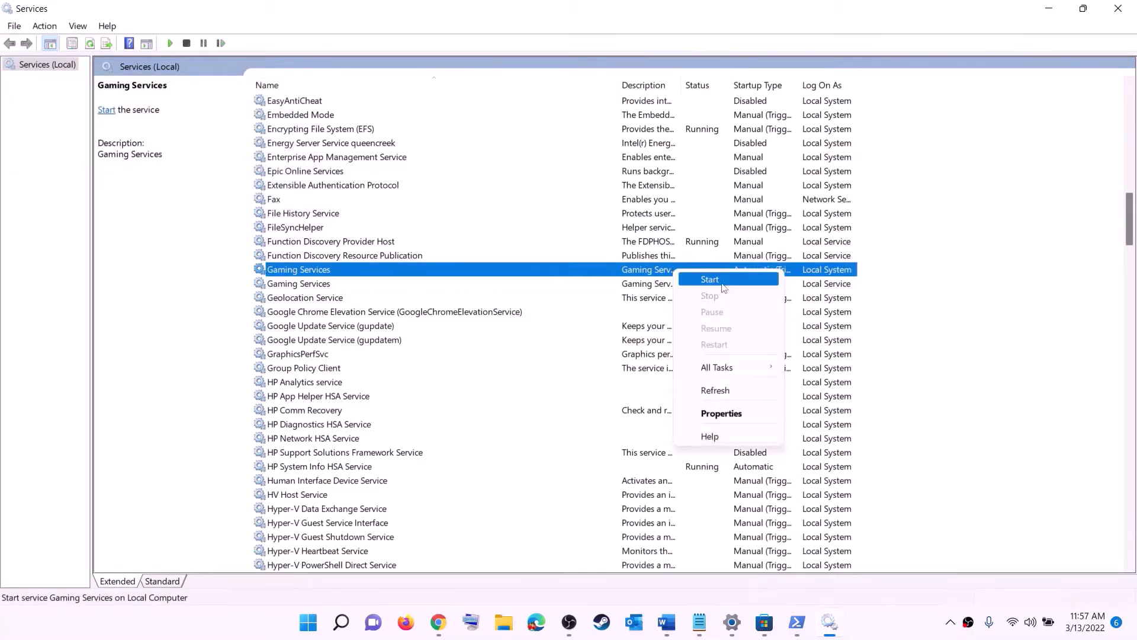
{"action": "left_click", "coordinate": [724, 288]}
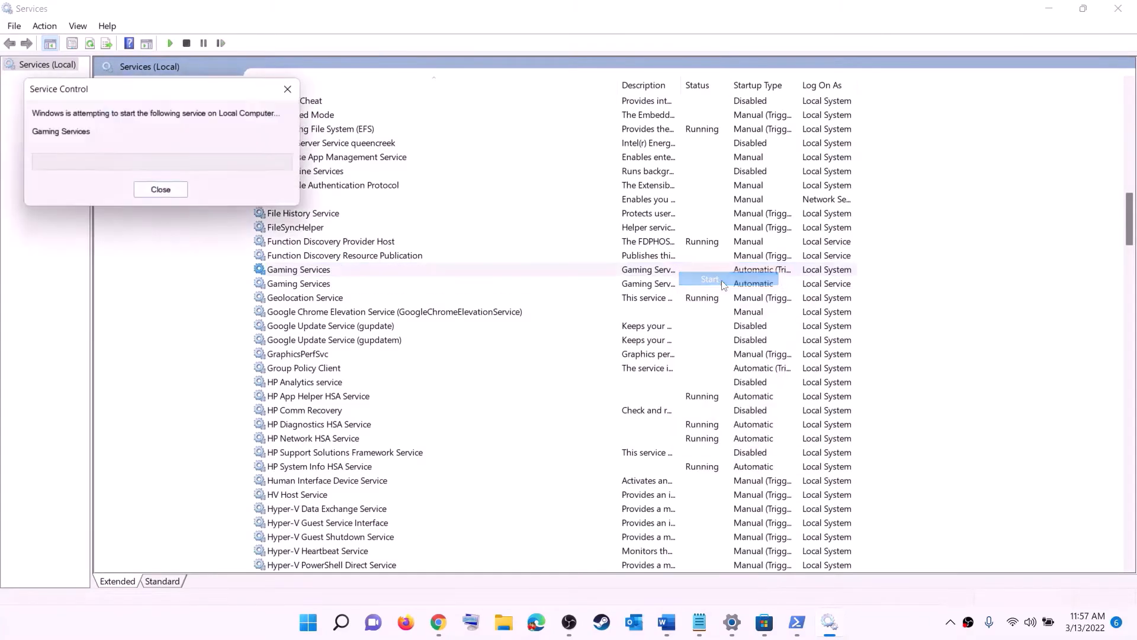
{"action": "left_click", "coordinate": [674, 284]}
{"action": "right_click", "coordinate": [670, 287]}
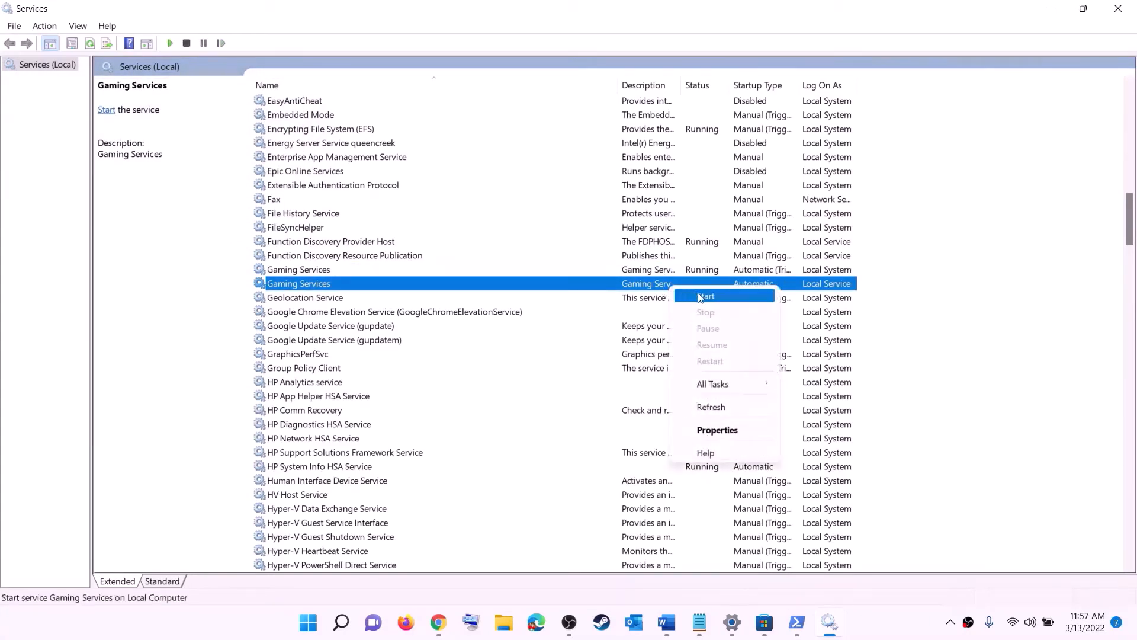
{"action": "left_click", "coordinate": [701, 298]}
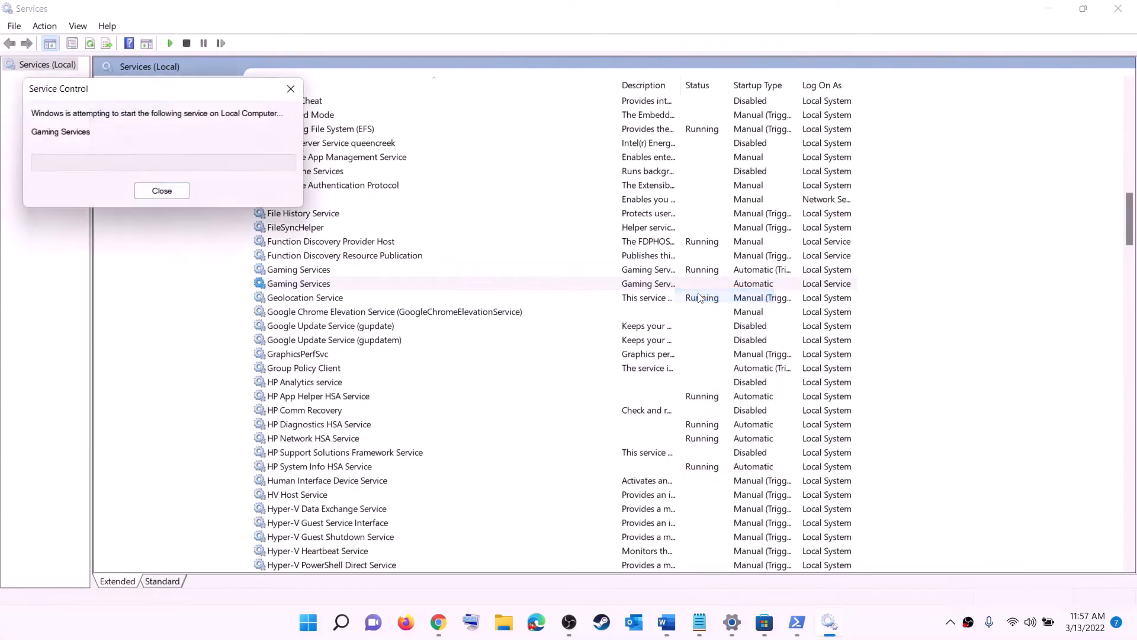
{"action": "left_click", "coordinate": [647, 371]}
Keep Microsoft Store Install Service's startup type at Automatic and apply it
{"action": "key", "text": "m"}
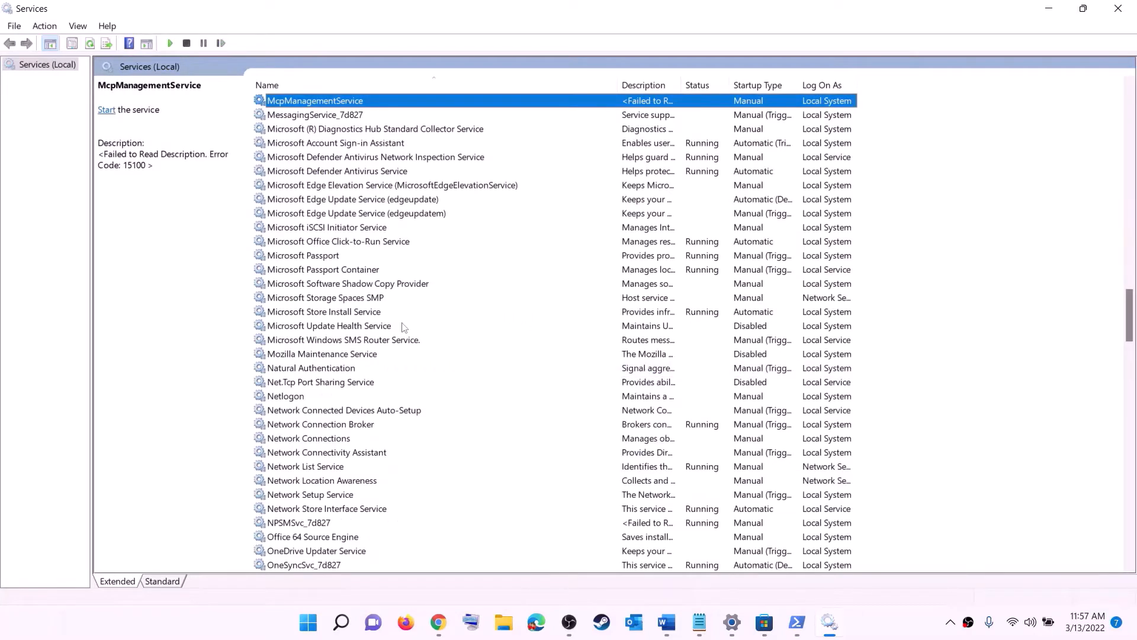
{"action": "left_click", "coordinate": [335, 312]}
{"action": "double_click", "coordinate": [438, 315]}
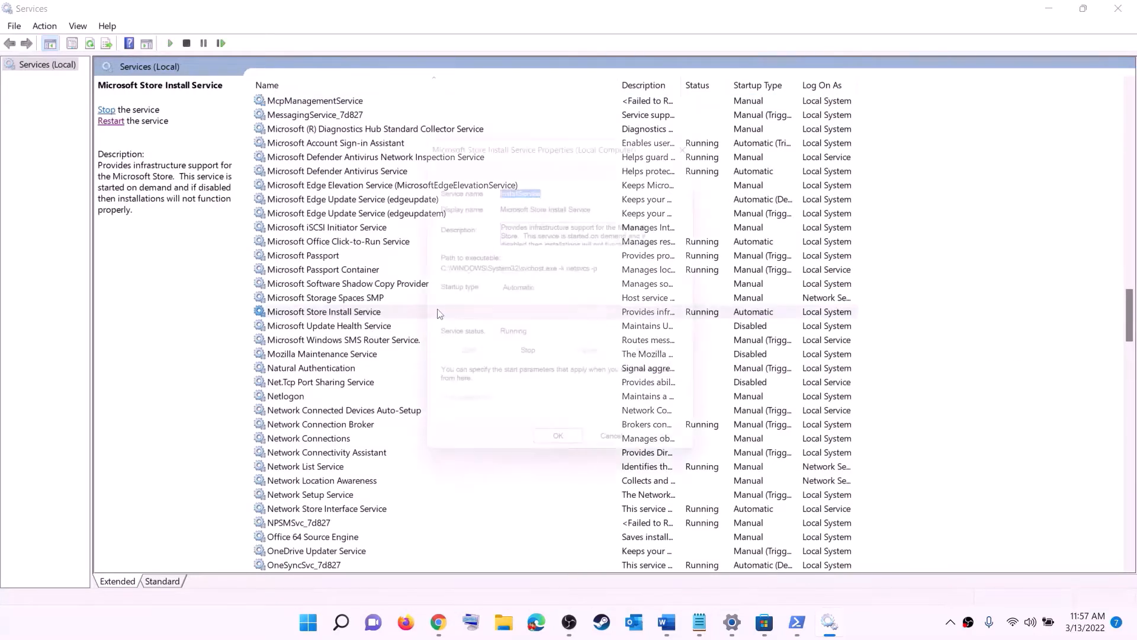
{"action": "left_click", "coordinate": [559, 292]}
{"action": "left_click", "coordinate": [539, 315]}
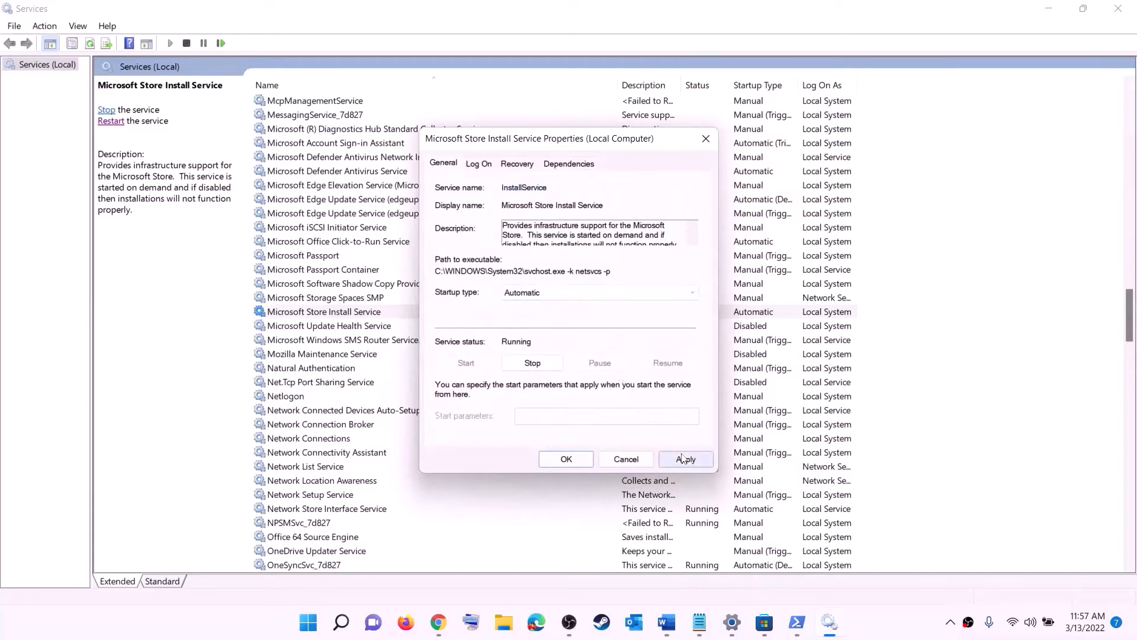
{"action": "left_click", "coordinate": [684, 459]}
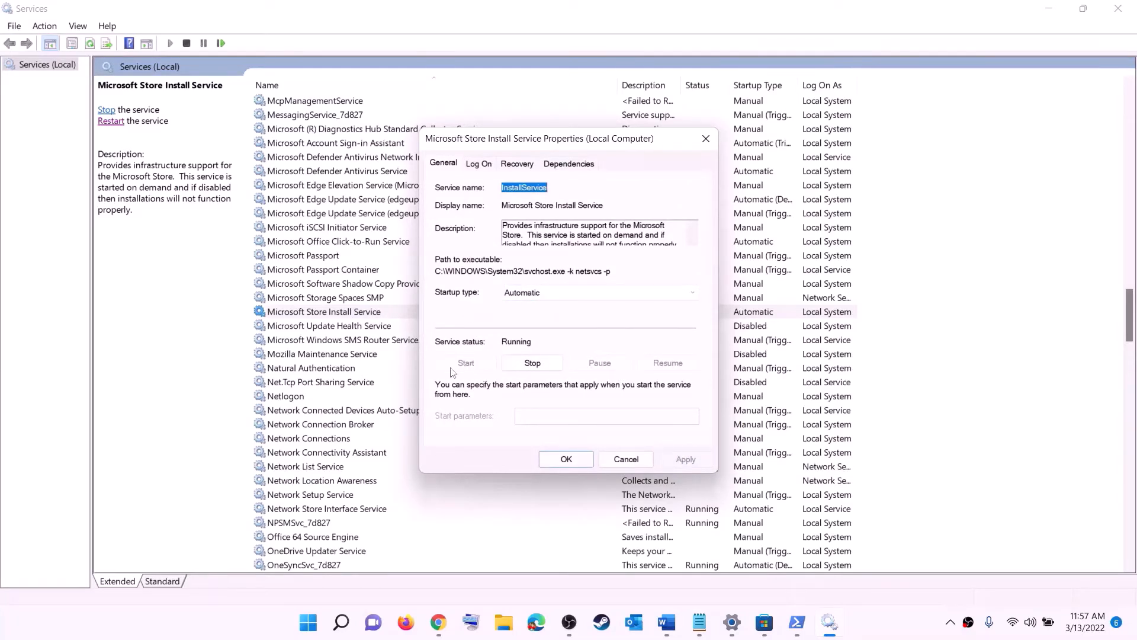
{"action": "left_click", "coordinate": [587, 458]}
Set Background Intelligent Transfer Service's startup type to Automatic and apply it
{"action": "left_click", "coordinate": [374, 274]}
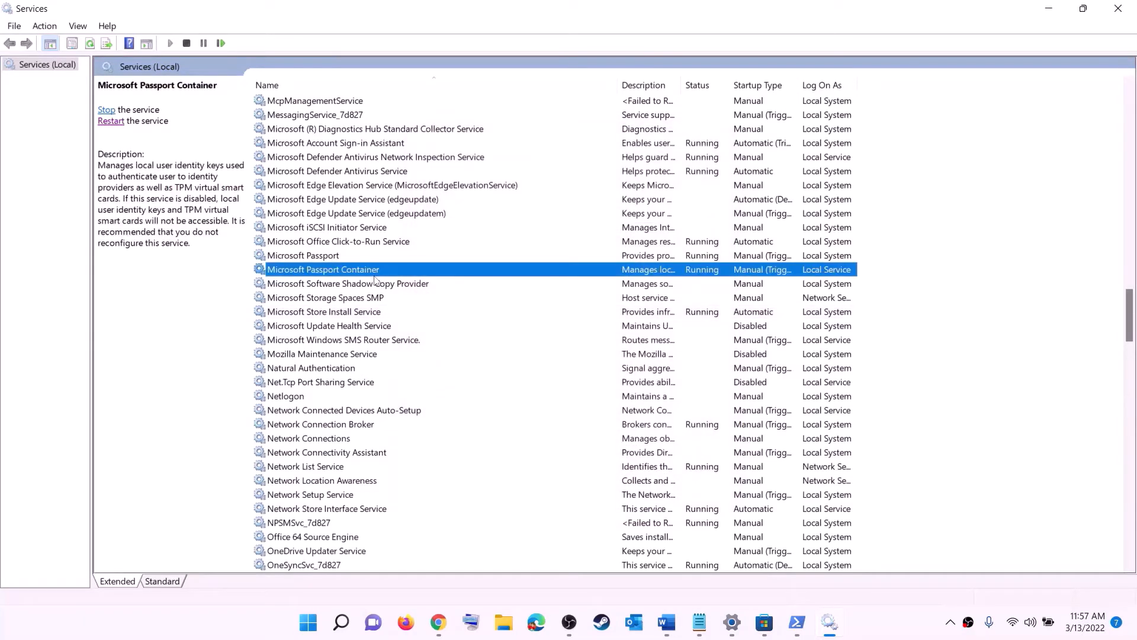
{"action": "key", "text": "b"}
{"action": "scroll", "coordinate": [419, 268], "scroll_direction": "up", "scroll_amount": 4}
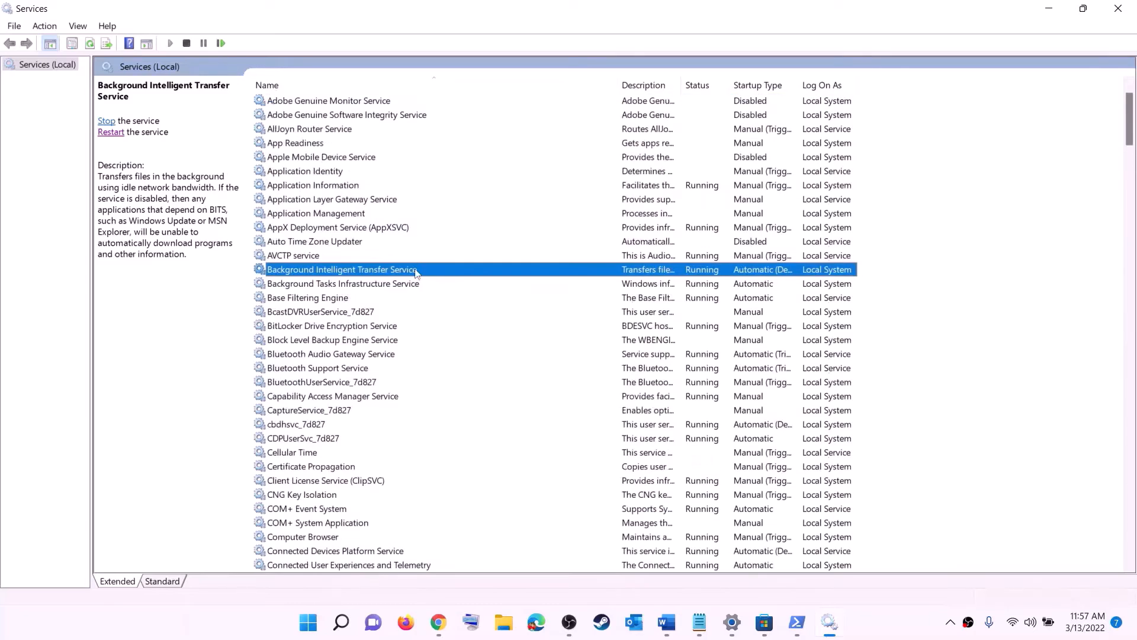
{"action": "double_click", "coordinate": [415, 272]}
{"action": "left_click", "coordinate": [576, 293]}
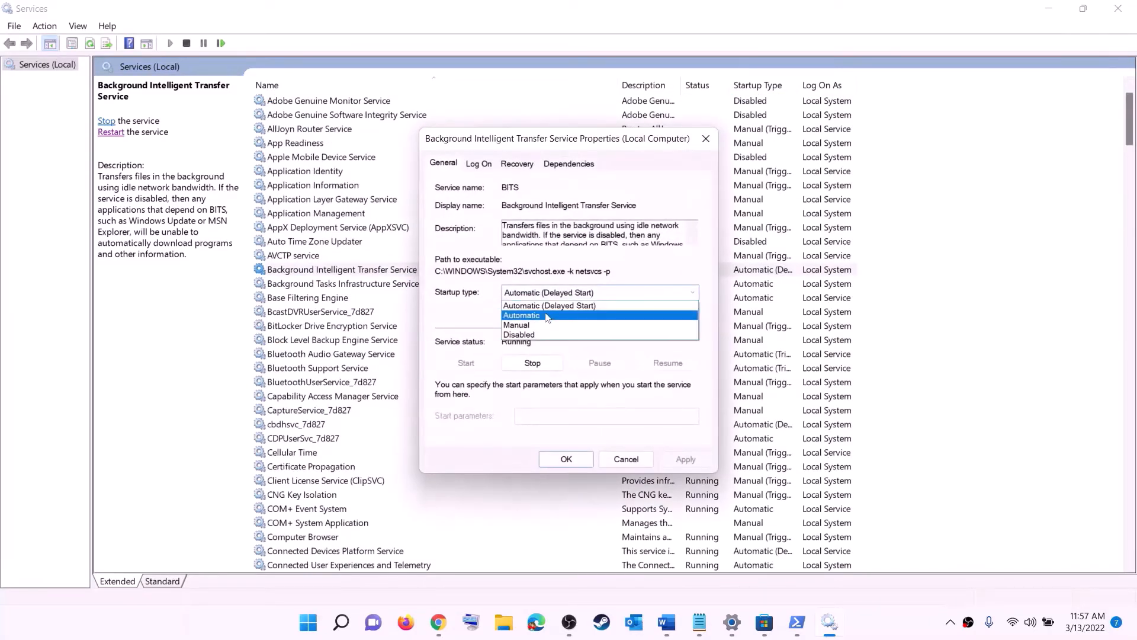
{"action": "left_click", "coordinate": [546, 316]}
{"action": "left_click", "coordinate": [688, 461]}
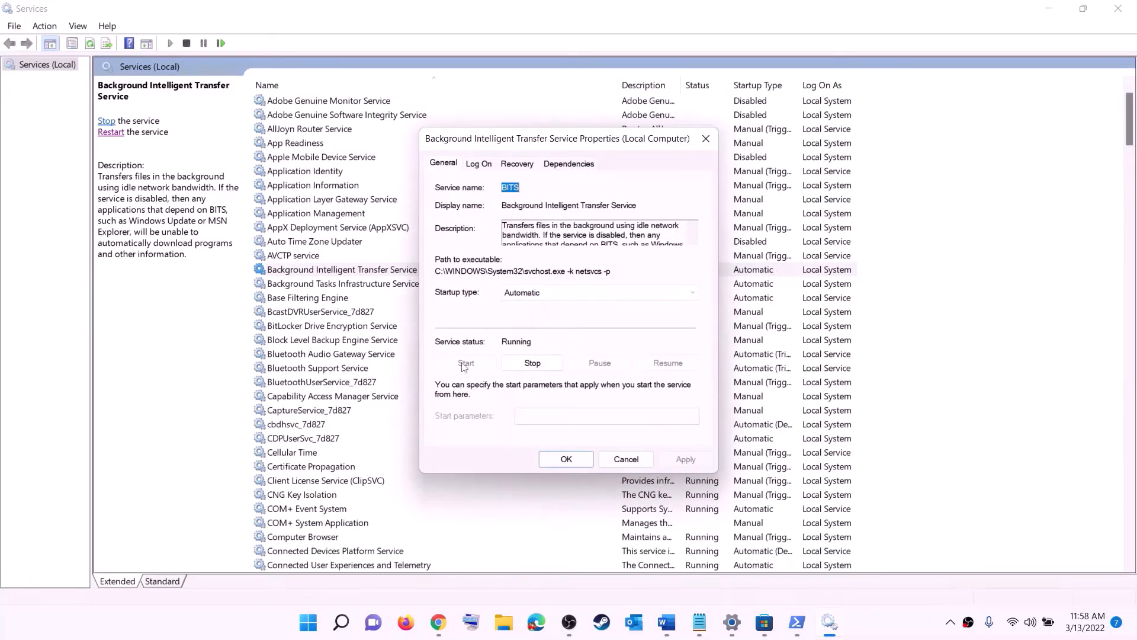
{"action": "left_click", "coordinate": [565, 459]}
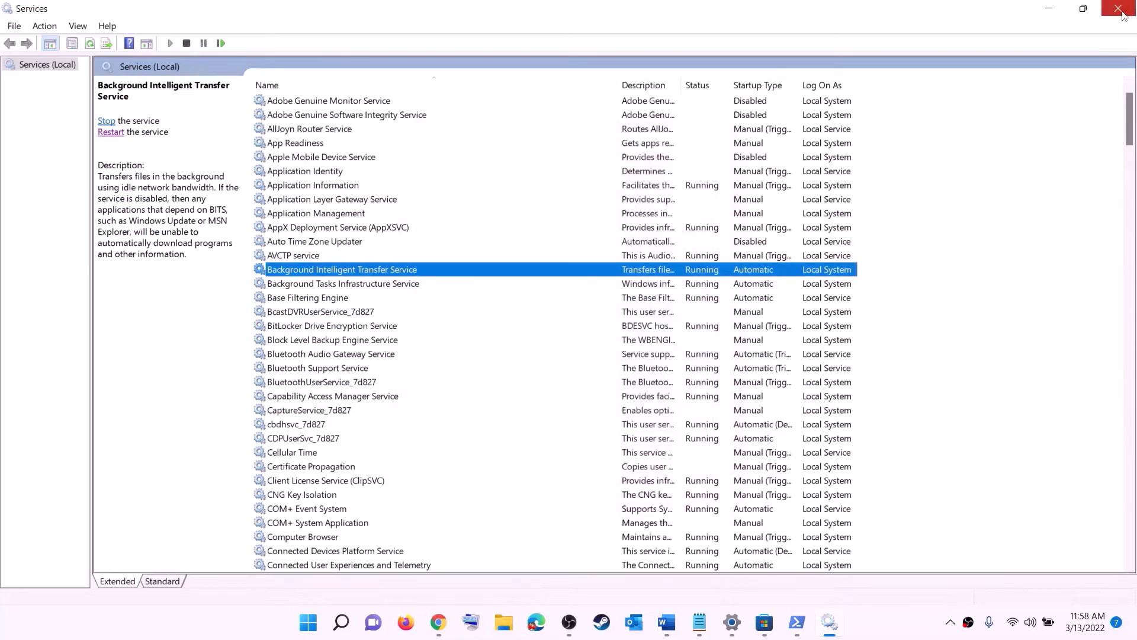
Close Services, highlight the Update Windows checklist step, and open Settings
{"action": "left_click", "coordinate": [1118, 8]}
{"action": "scroll", "coordinate": [409, 339], "scroll_direction": "down", "scroll_amount": 7}
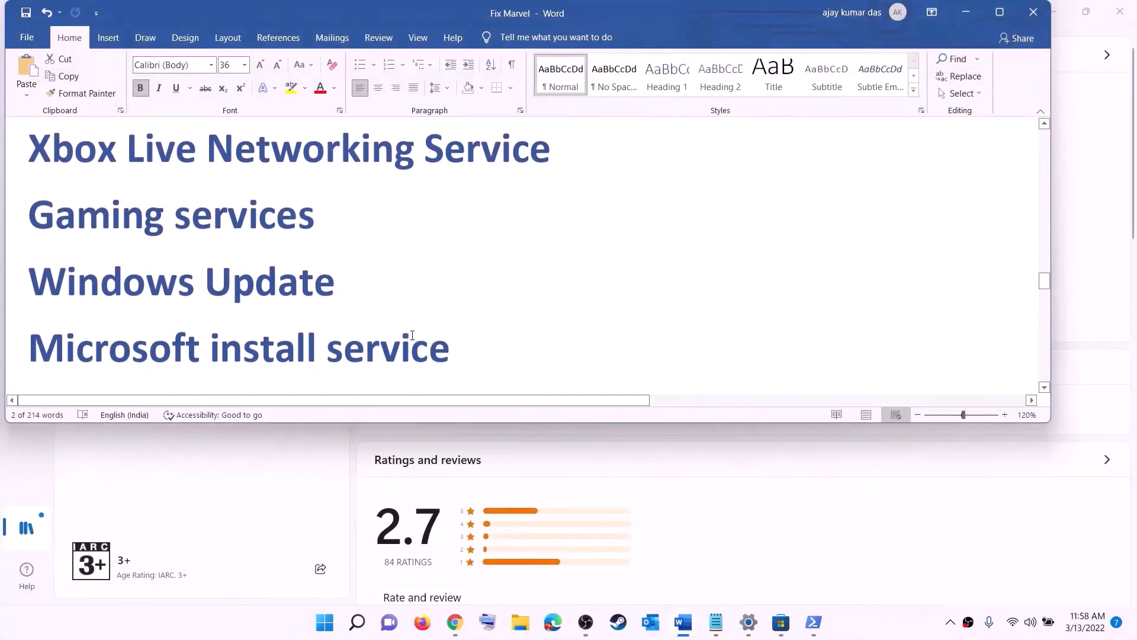
{"action": "left_click_drag", "start_coordinate": [159, 270], "coordinate": [521, 269]}
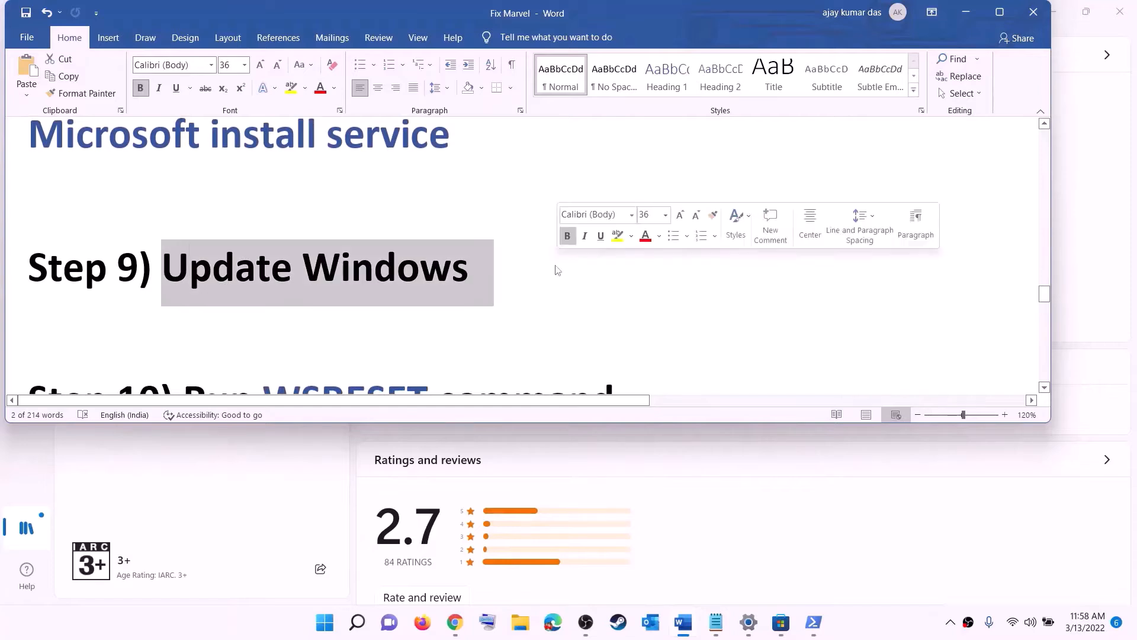
{"action": "key", "text": "super"}
{"action": "left_click", "coordinate": [535, 267]}
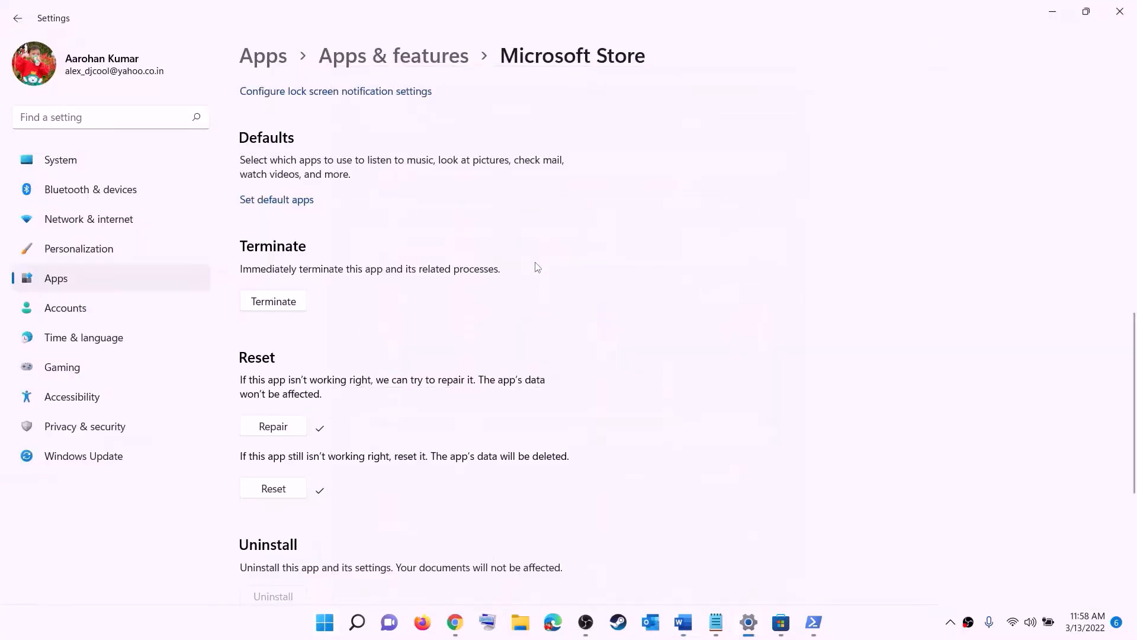
View the pending KB5011493 cumulative update in Windows Update, then return to Word at Step 10
{"action": "left_click", "coordinate": [86, 455]}
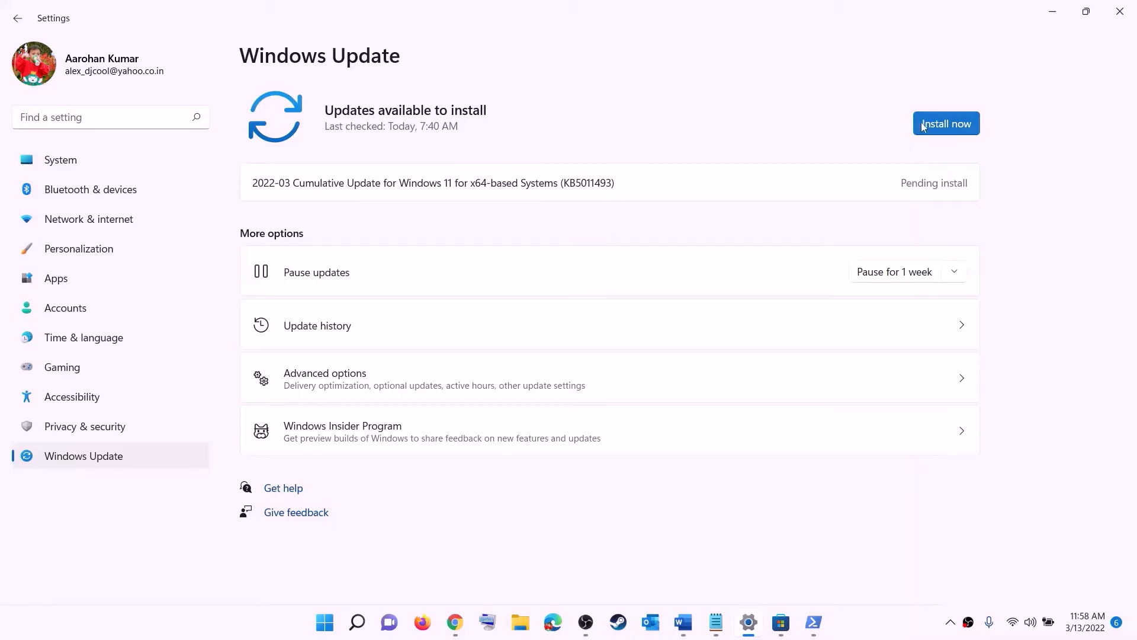
{"action": "left_click", "coordinate": [327, 622]}
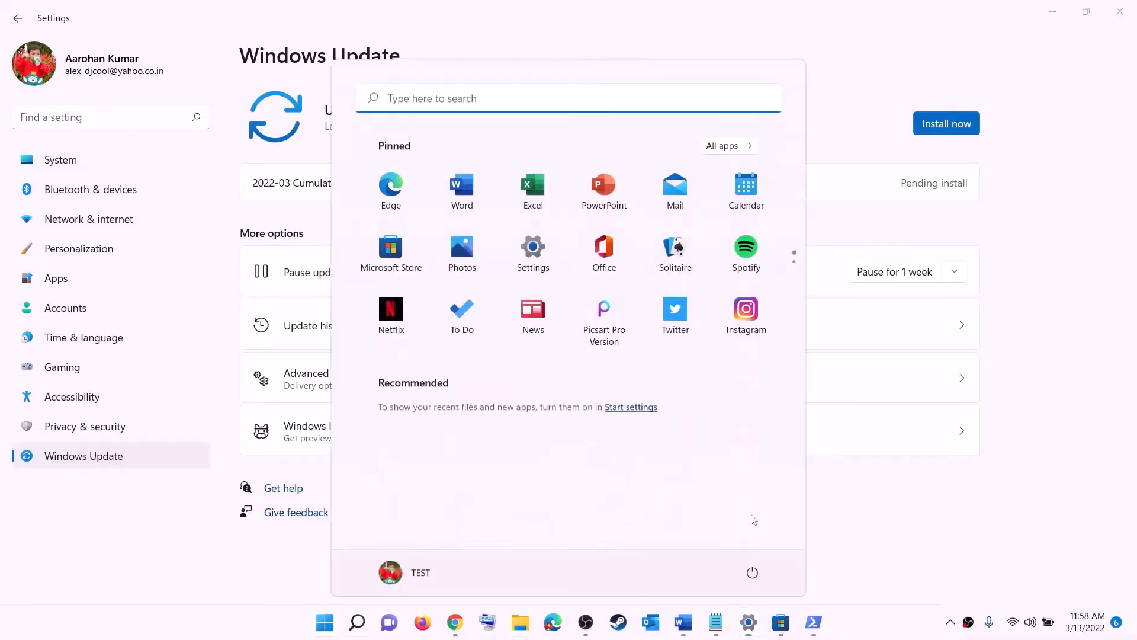
{"action": "left_click", "coordinate": [752, 571]}
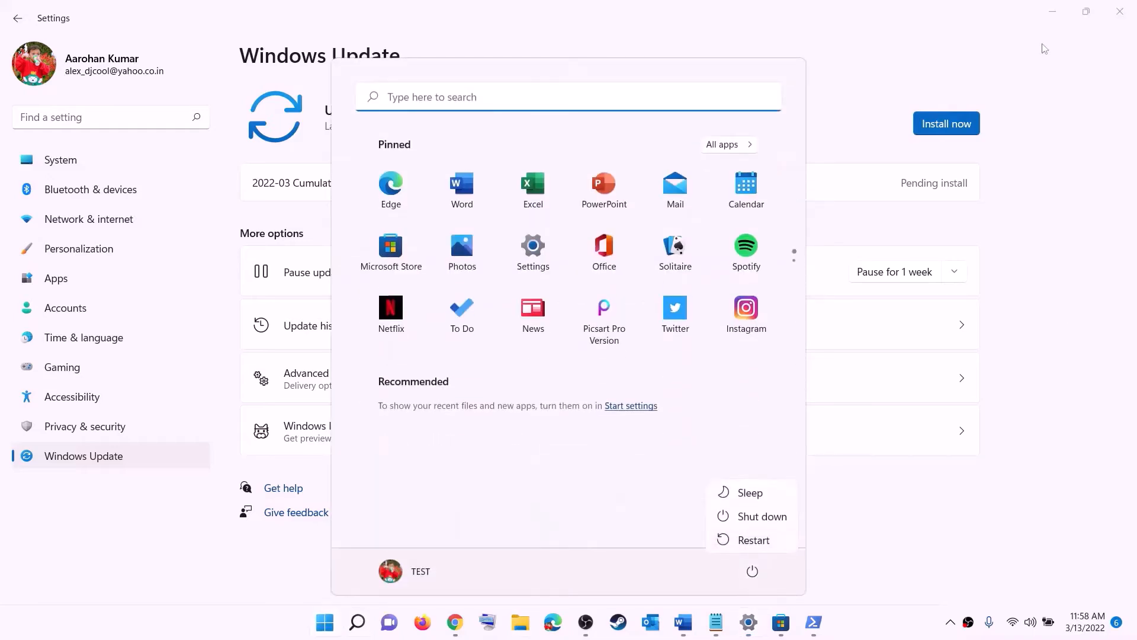
{"action": "left_click", "coordinate": [1060, 7]}
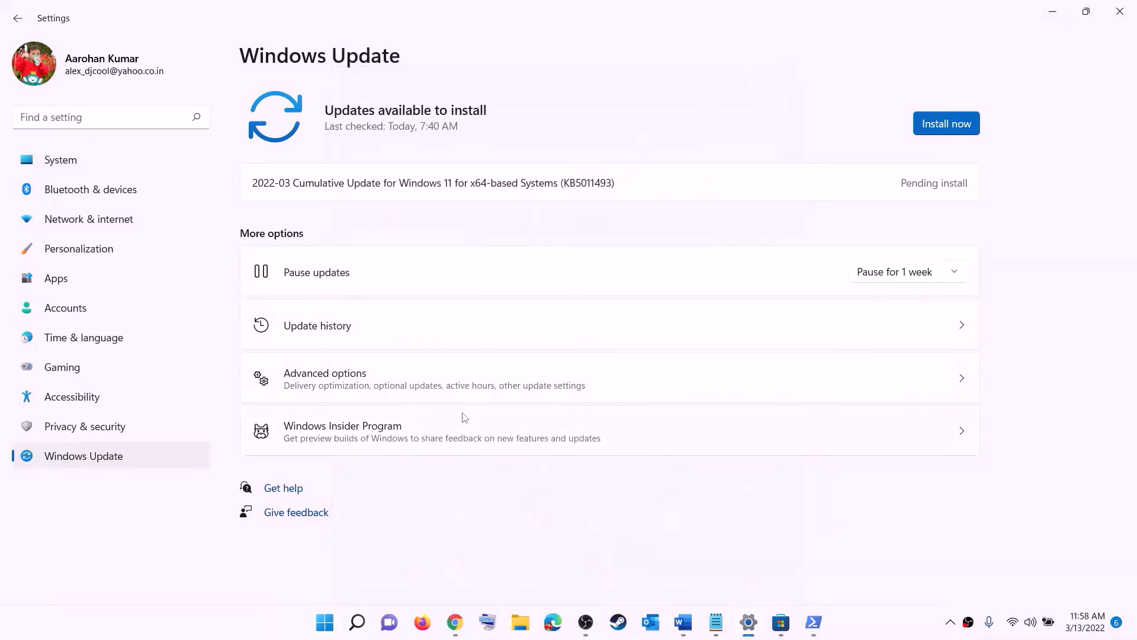
{"action": "left_click", "coordinate": [683, 622]}
{"action": "scroll", "coordinate": [346, 282], "scroll_direction": "down", "scroll_amount": 3}
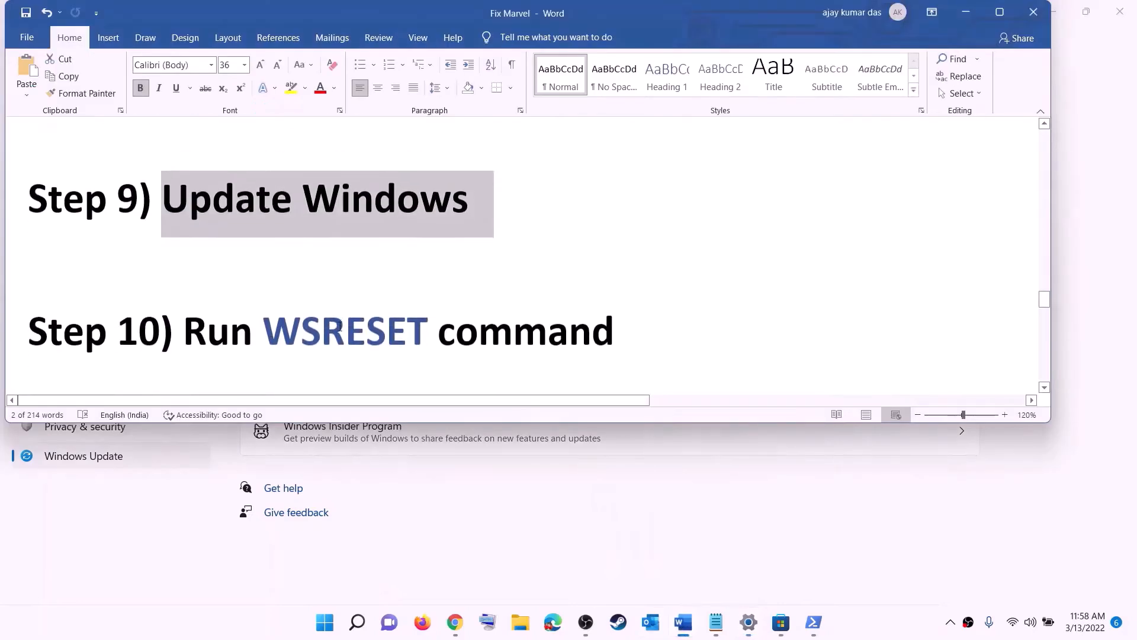
Copy WSRESET from the checklist and run it from Start search to reset the Store
{"action": "double_click", "coordinate": [345, 282]}
{"action": "key", "text": "ctrl+c"}
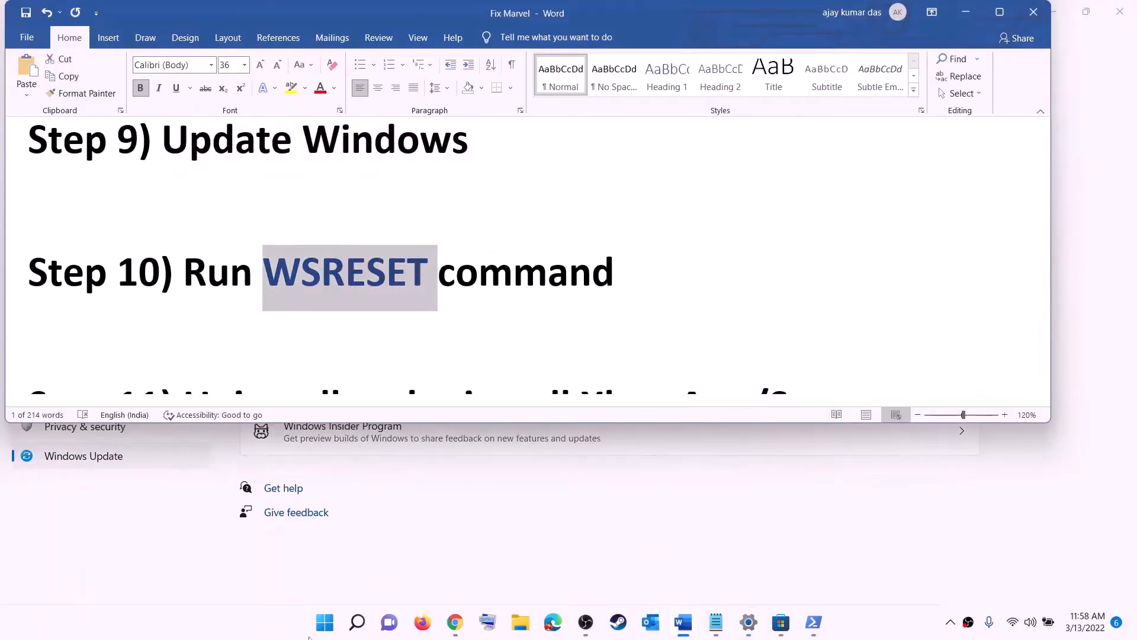
{"action": "left_click", "coordinate": [320, 637]}
{"action": "key", "text": "ctrl+v"}
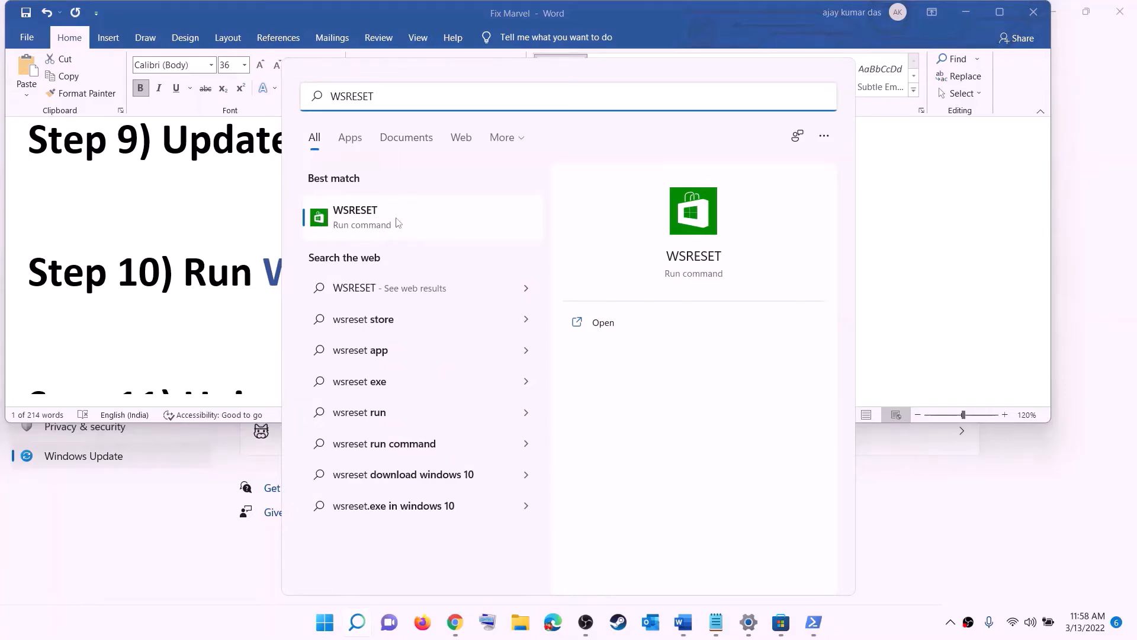
{"action": "left_click", "coordinate": [374, 225]}
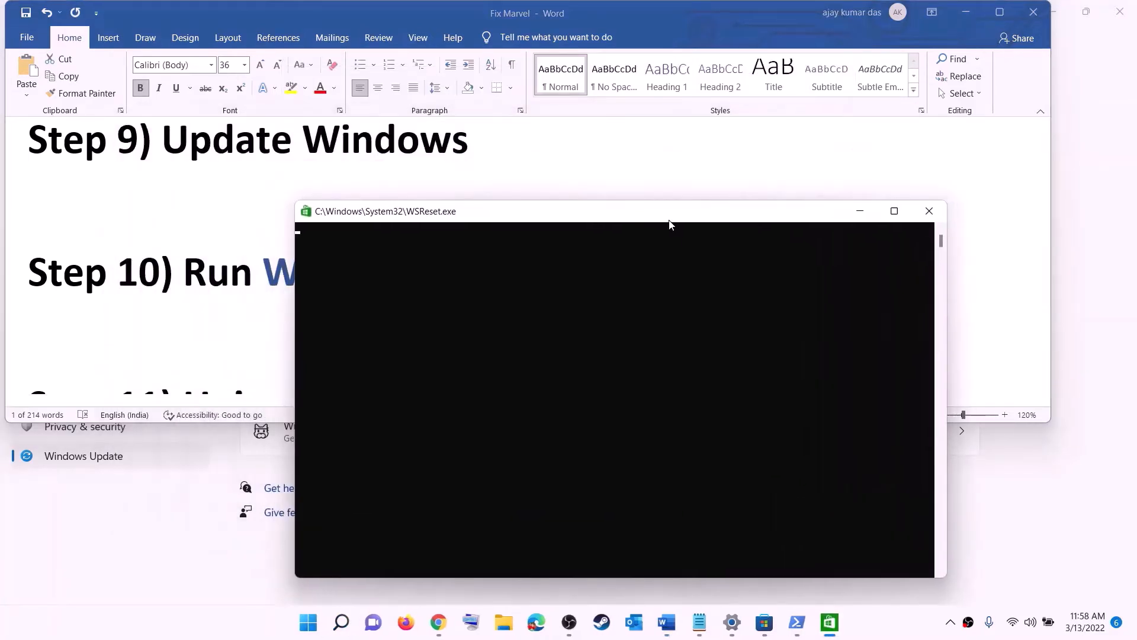
{"action": "left_click_drag", "start_coordinate": [669, 221], "coordinate": [659, 200]}
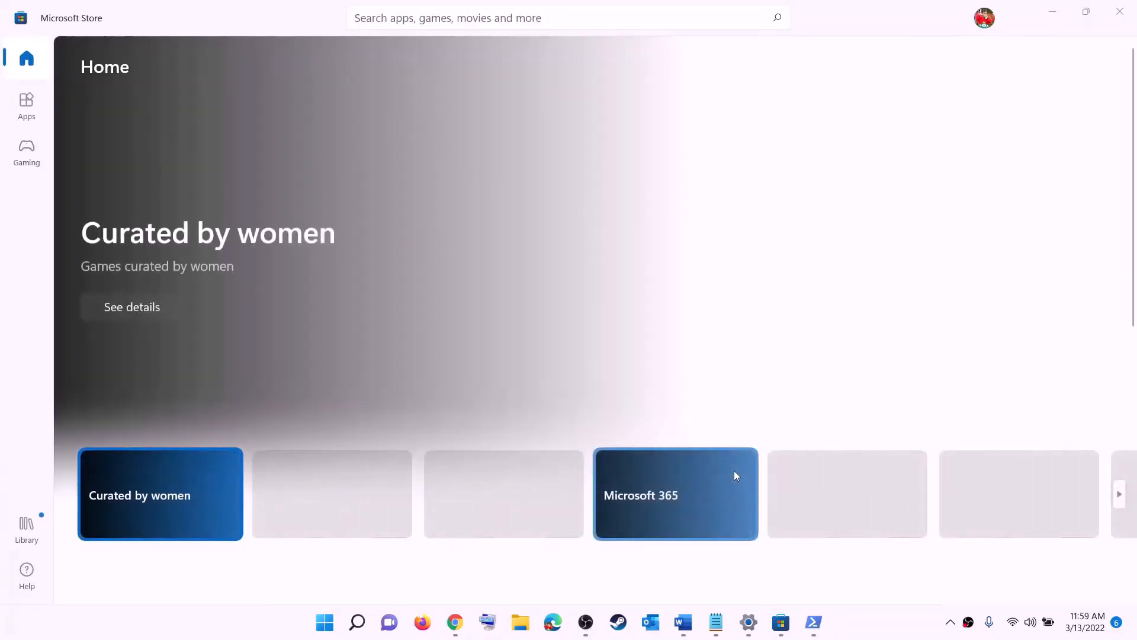
Bring Word forward to Step 11 and copy the Remove-AppxPackage command paragraph
{"action": "mouse_move", "coordinate": [683, 622]}
{"action": "left_click", "coordinate": [681, 557]}
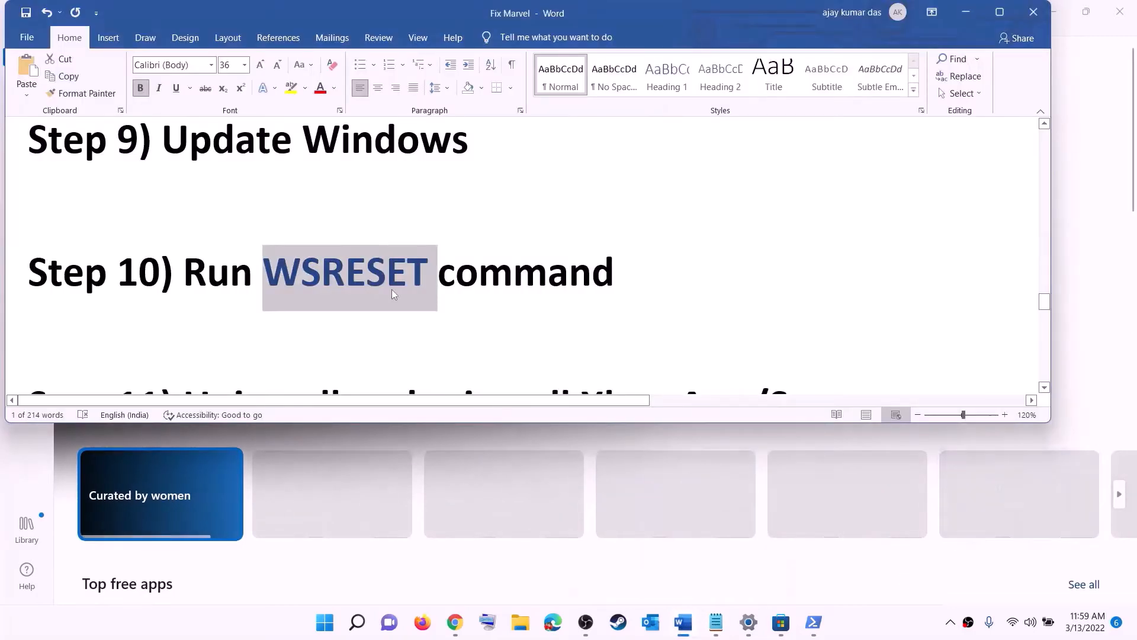
{"action": "scroll", "coordinate": [392, 297], "scroll_direction": "down", "scroll_amount": 3}
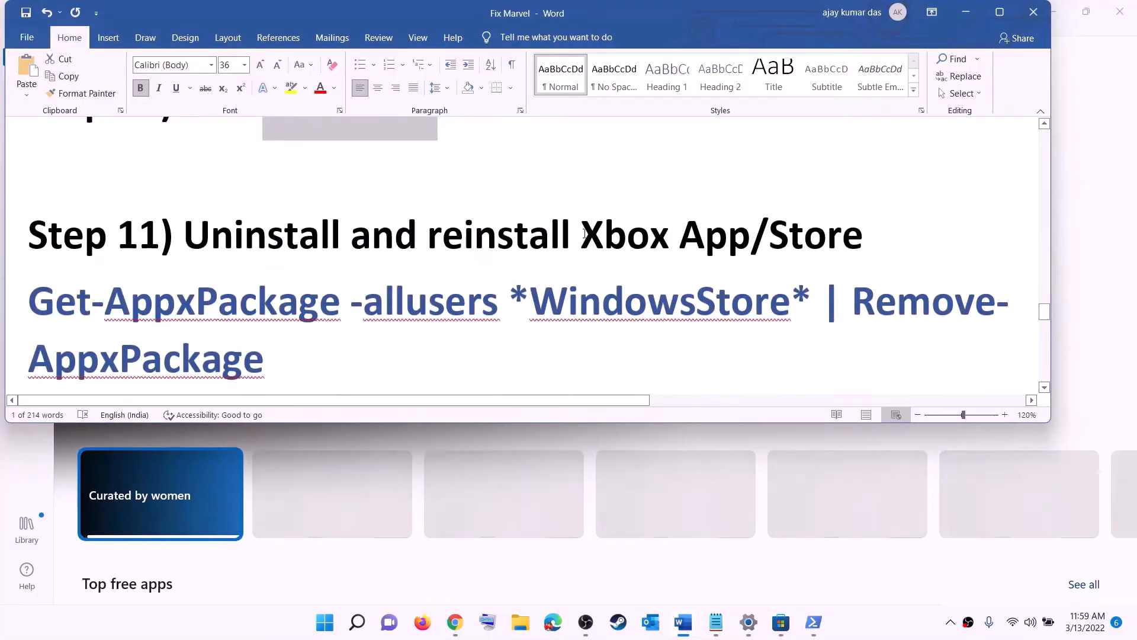
{"action": "scroll", "coordinate": [405, 291], "scroll_direction": "down", "scroll_amount": 1}
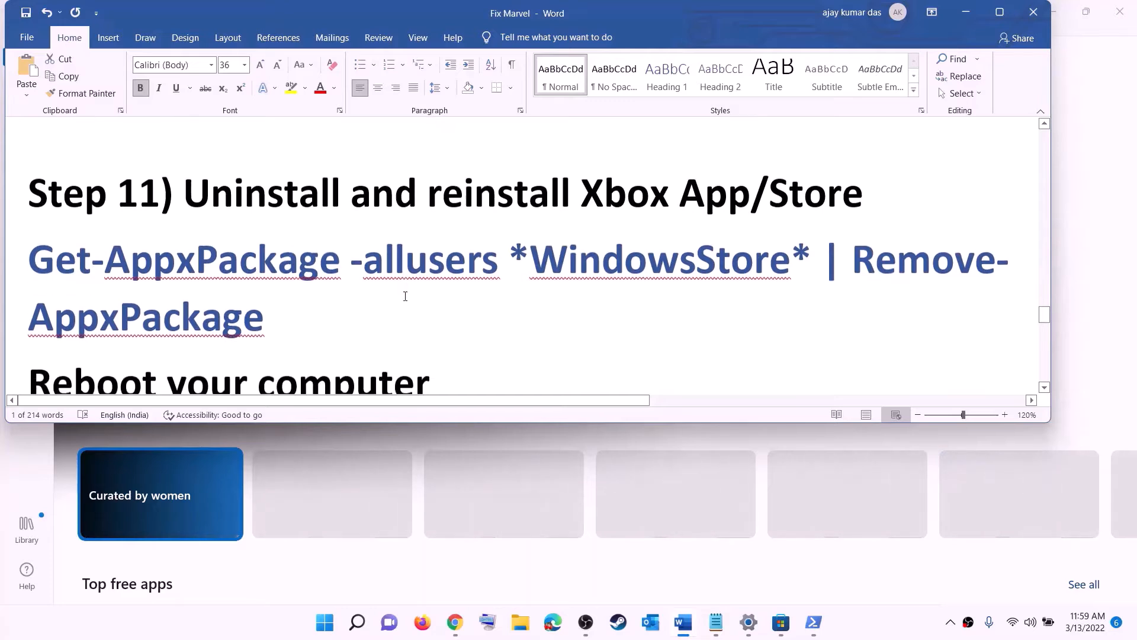
{"action": "left_click", "coordinate": [326, 628]}
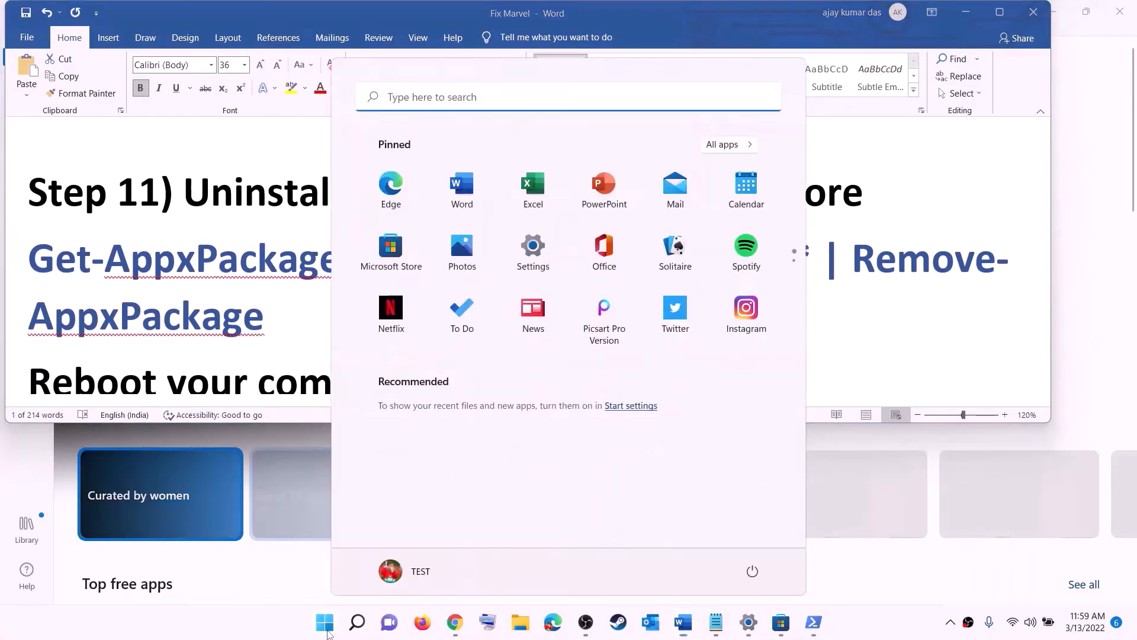
{"action": "type", "text": "xbox"}
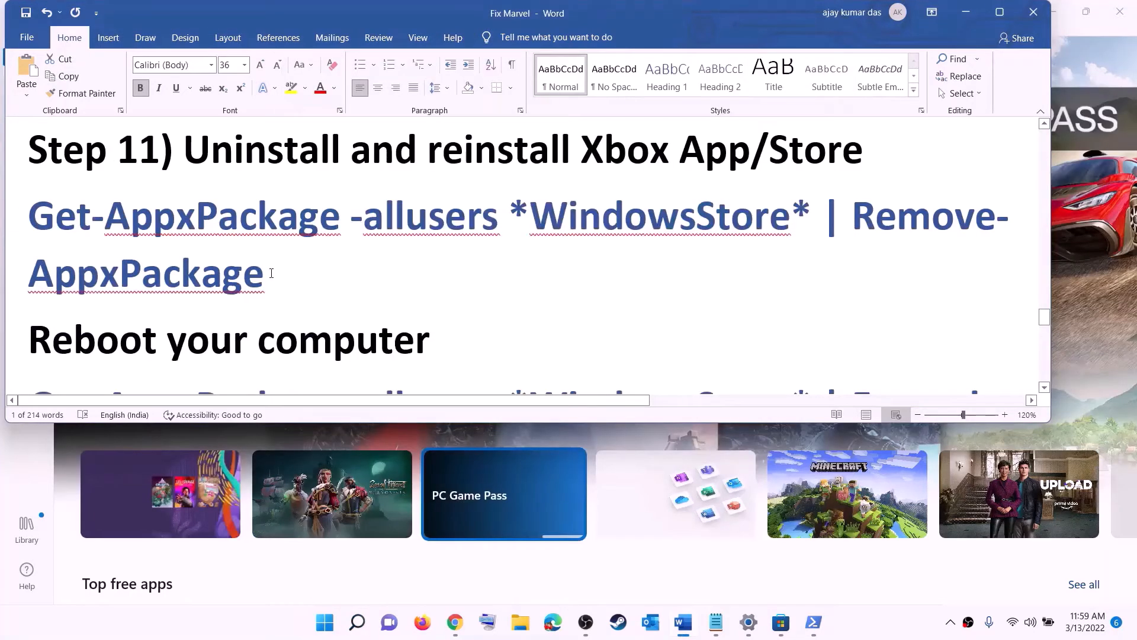
{"action": "triple_click", "coordinate": [271, 273]}
{"action": "right_click", "coordinate": [107, 244]}
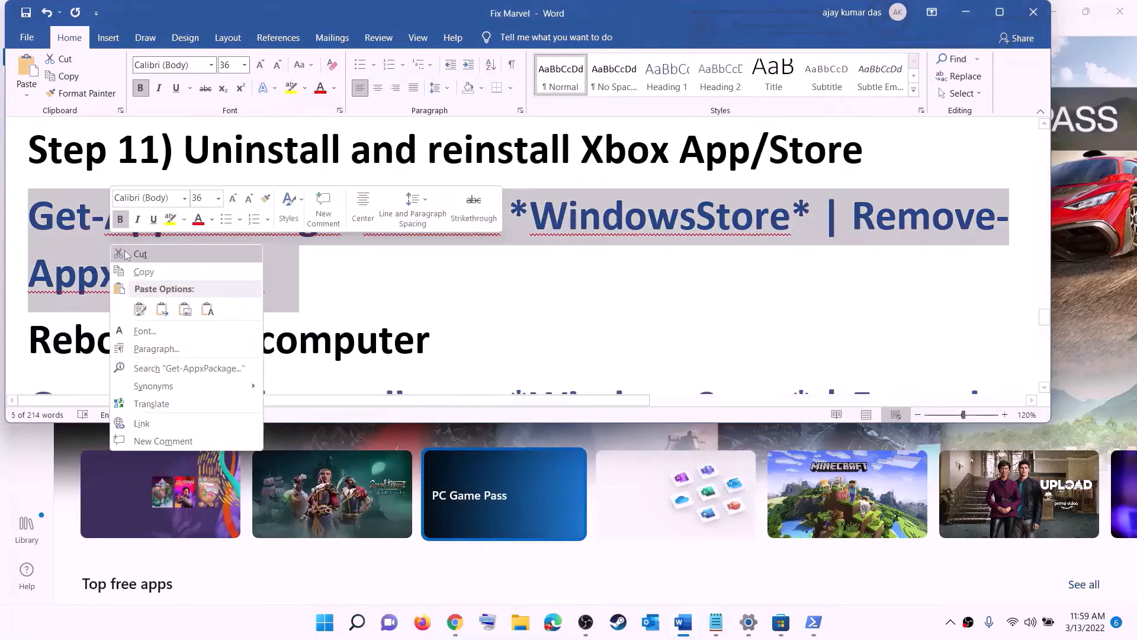
{"action": "left_click", "coordinate": [148, 272]}
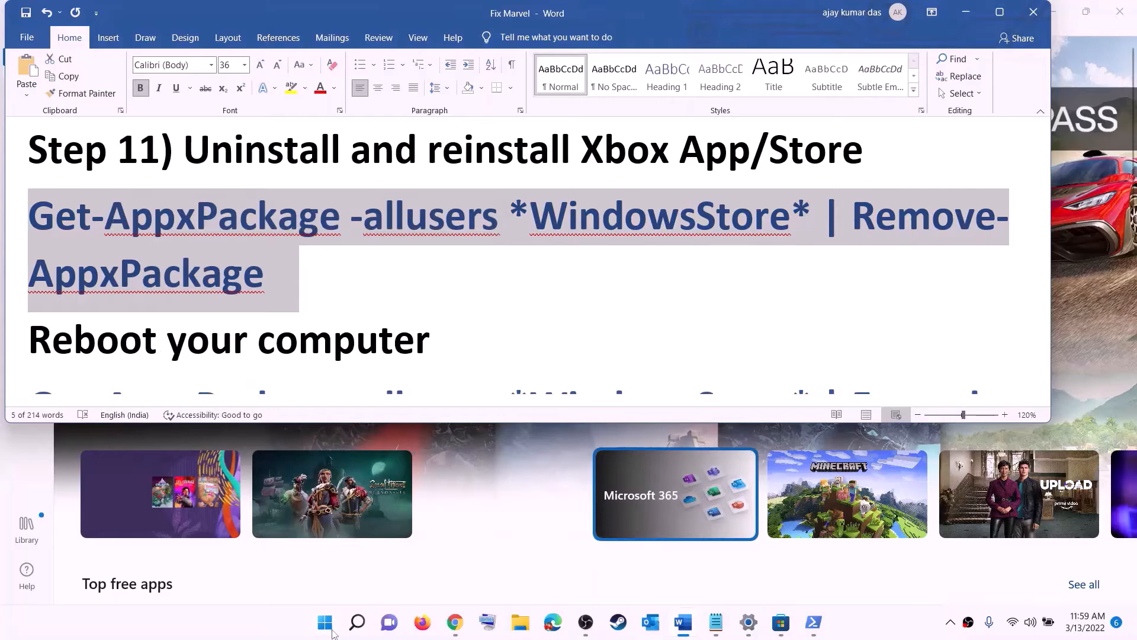
Launch PowerShell as administrator and paste in the Remove-AppxPackage command to run it
{"action": "left_click", "coordinate": [330, 626]}
{"action": "type", "text": "powe"}
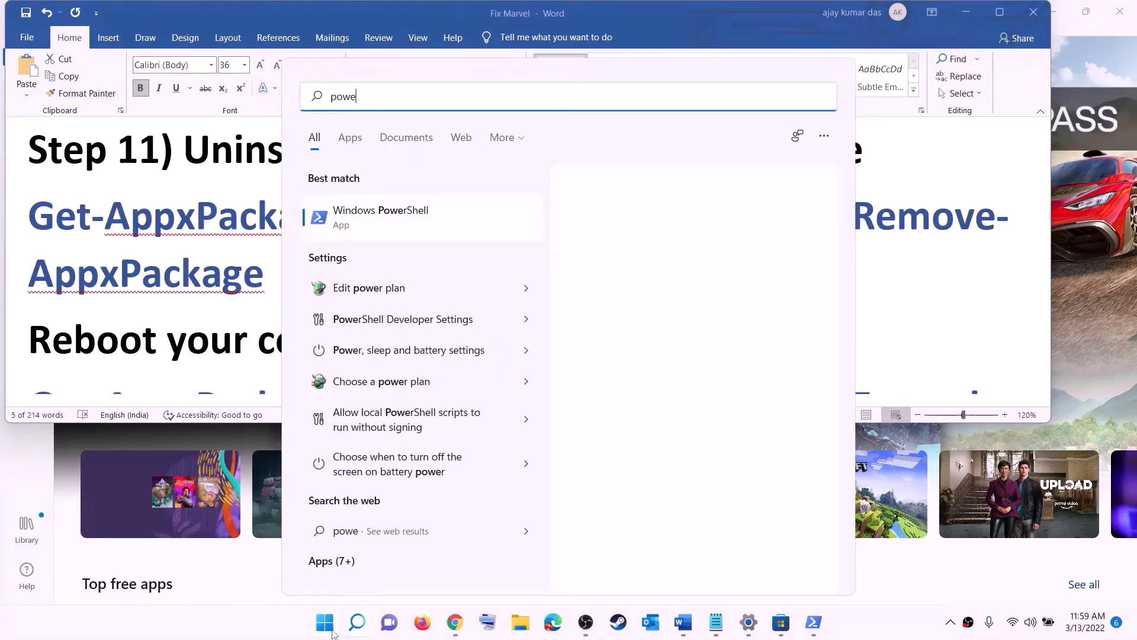
{"action": "type", "text": "rshel"}
{"action": "right_click", "coordinate": [382, 221]}
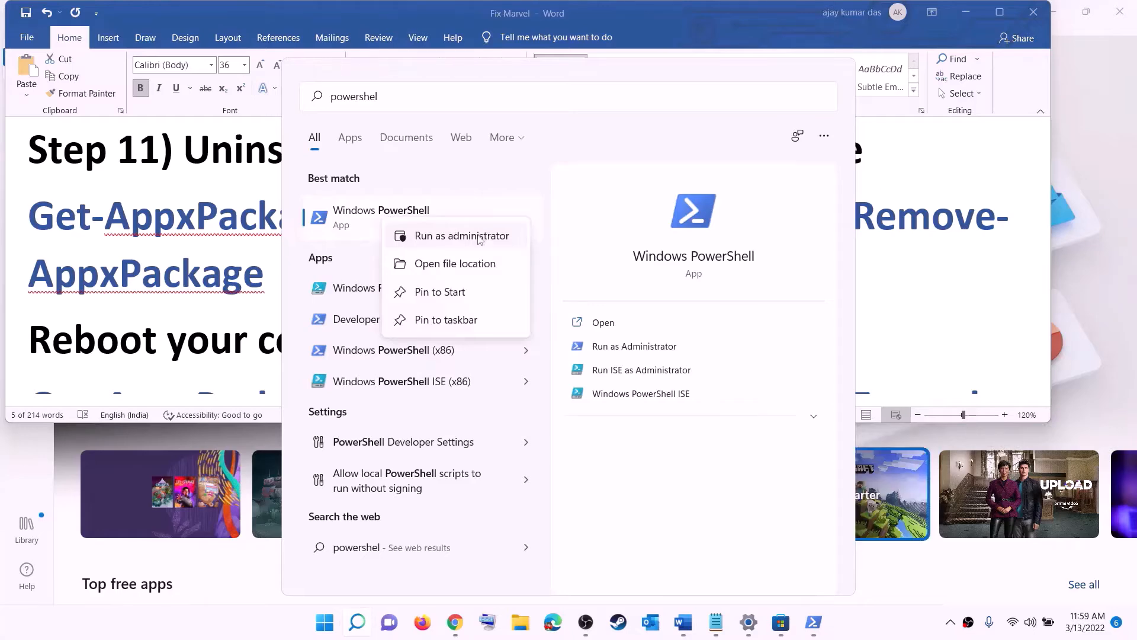
{"action": "key", "text": "Escape"}
{"action": "key", "text": "ctrl+shift+Return"}
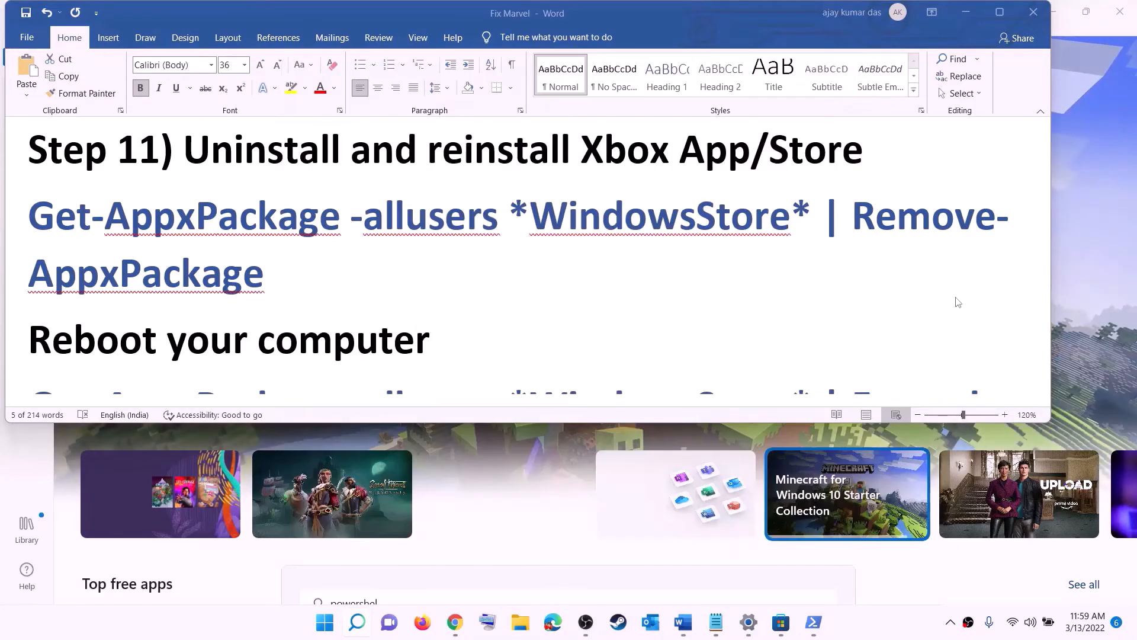
{"action": "left_click", "coordinate": [486, 432]}
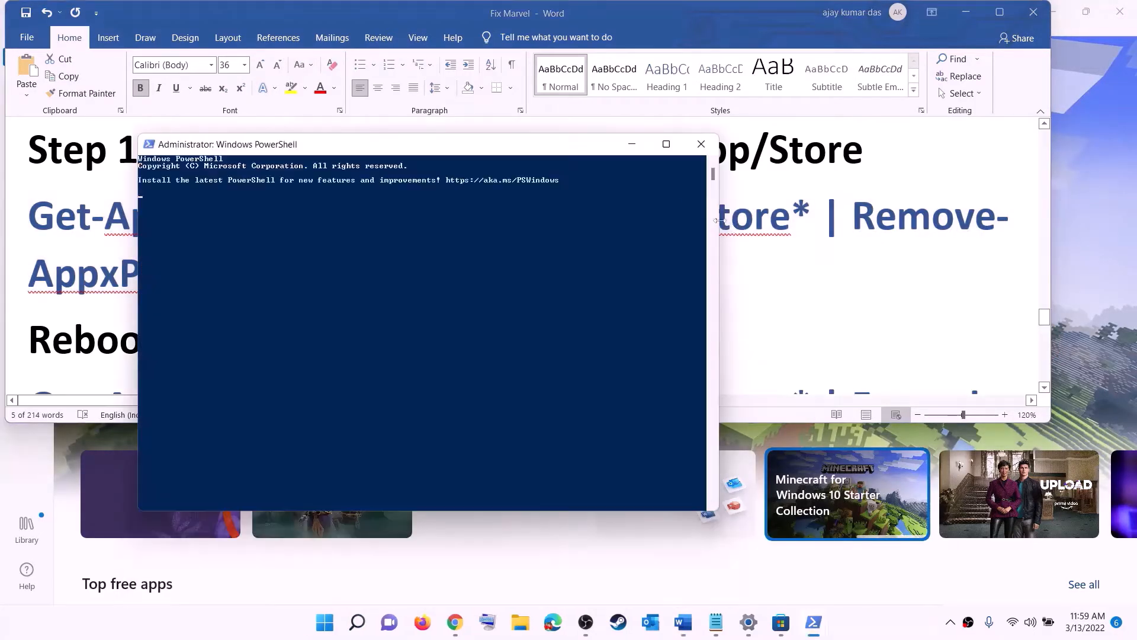
{"action": "right_click", "coordinate": [354, 216]}
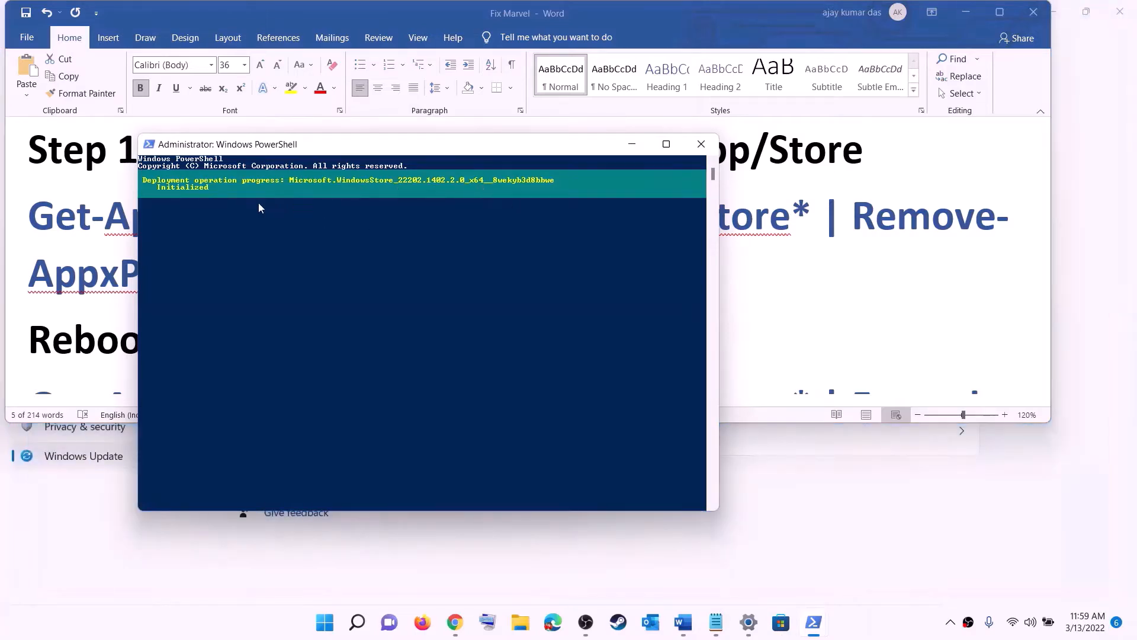
Return to the Word checklist and select the word 'Reboot'
{"action": "left_click", "coordinate": [65, 299]}
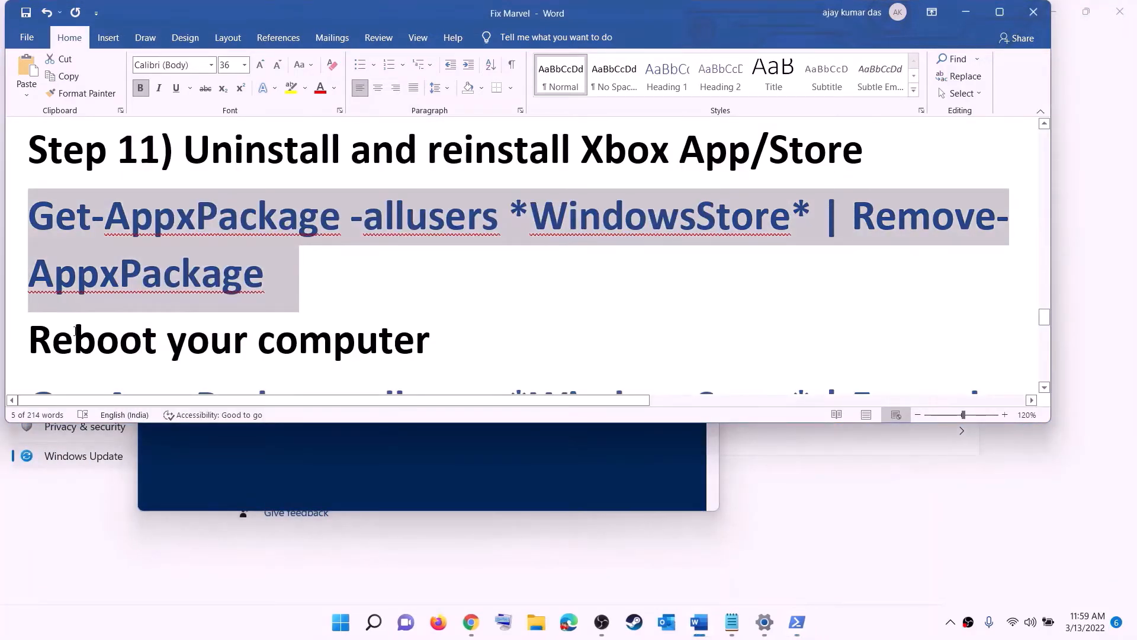
{"action": "double_click", "coordinate": [76, 329]}
{"action": "left_click", "coordinate": [340, 622]}
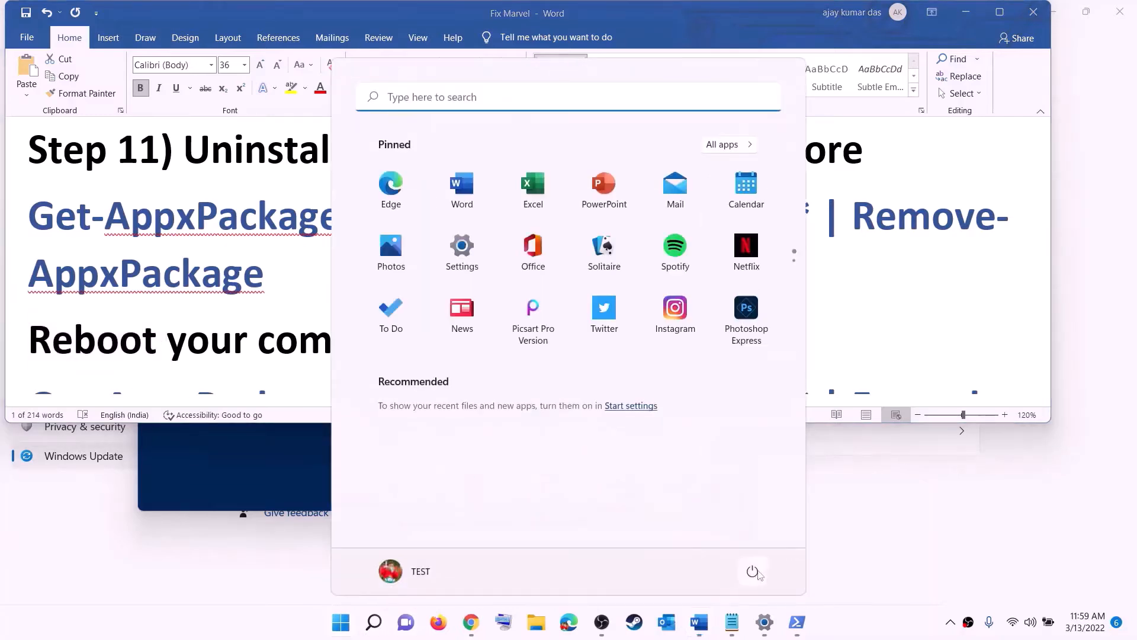
Skip restarting and copy the Foreach Add-AppxPackage re-register command from Word
{"action": "left_click", "coordinate": [754, 572]}
{"action": "left_click", "coordinate": [245, 274]}
{"action": "left_click", "coordinate": [245, 274]}
{"action": "scroll", "coordinate": [245, 274], "scroll_direction": "down", "scroll_amount": 4}
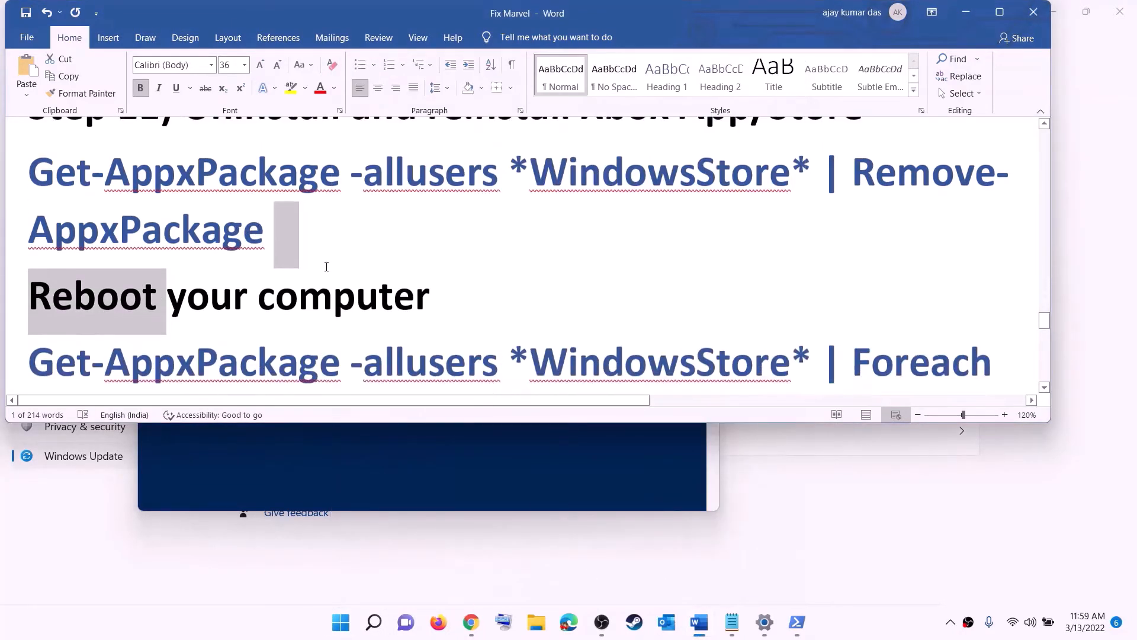
{"action": "triple_click", "coordinate": [965, 291]}
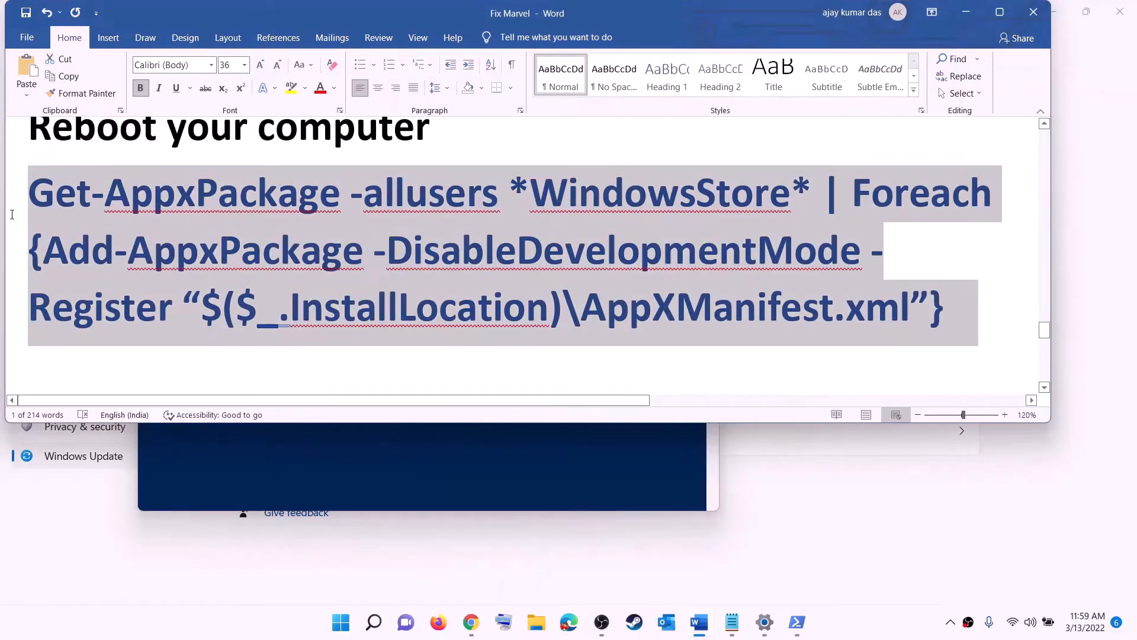
{"action": "right_click", "coordinate": [193, 231]}
{"action": "left_click", "coordinate": [235, 268]}
Run the re-register command in an administrator PowerShell to reinstall the Store
{"action": "left_click", "coordinate": [343, 631]}
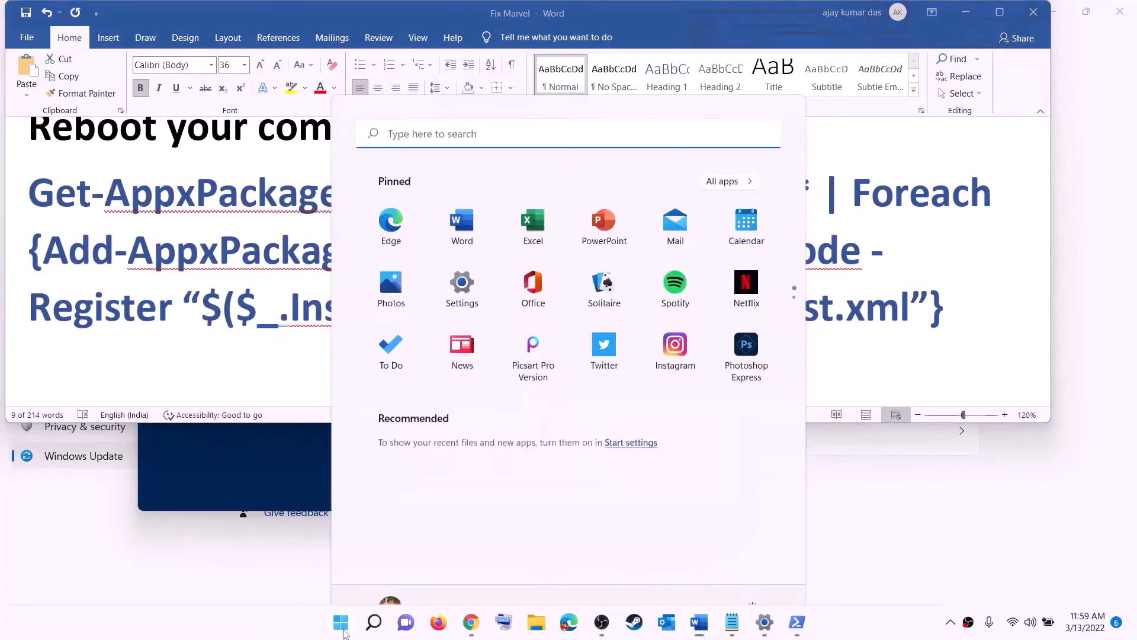
{"action": "type", "text": "powershell"}
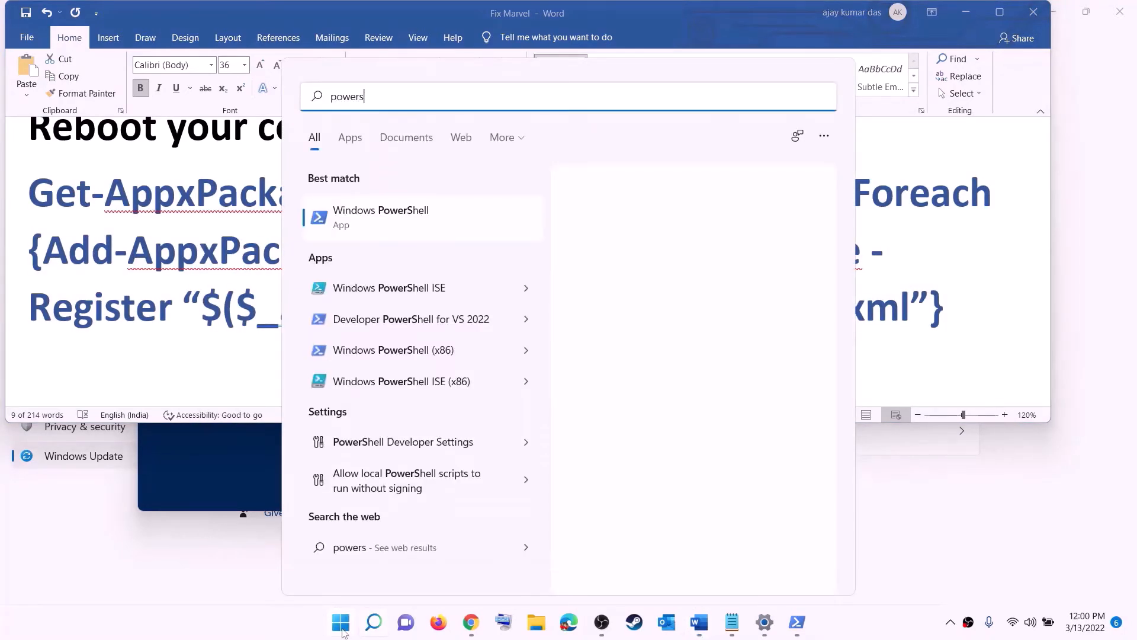
{"action": "right_click", "coordinate": [358, 226]}
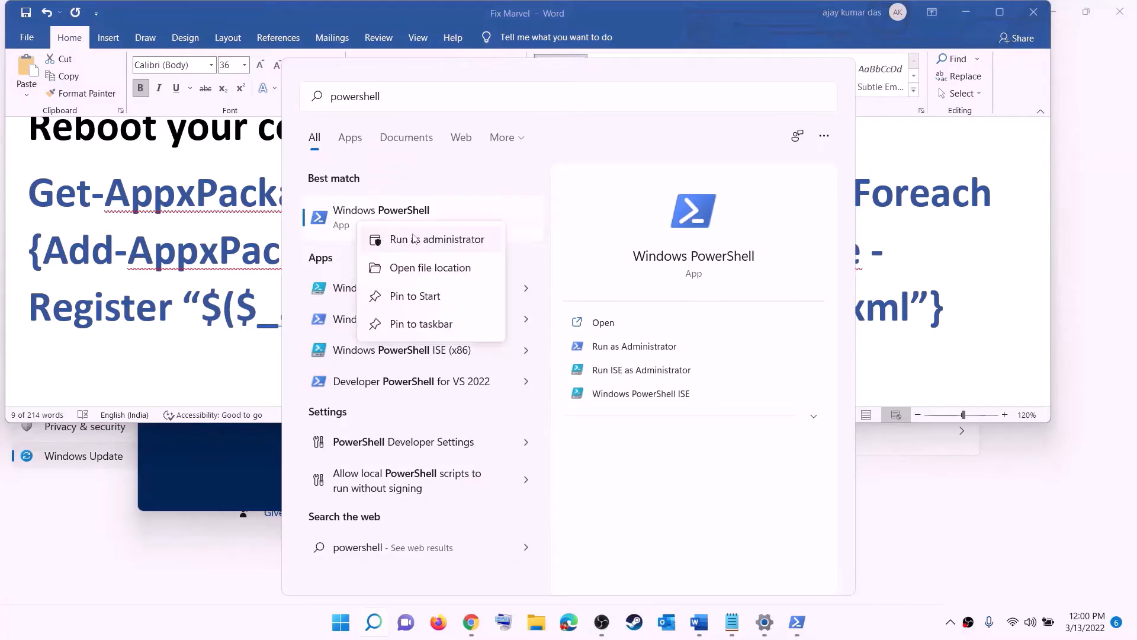
{"action": "left_click", "coordinate": [466, 247]}
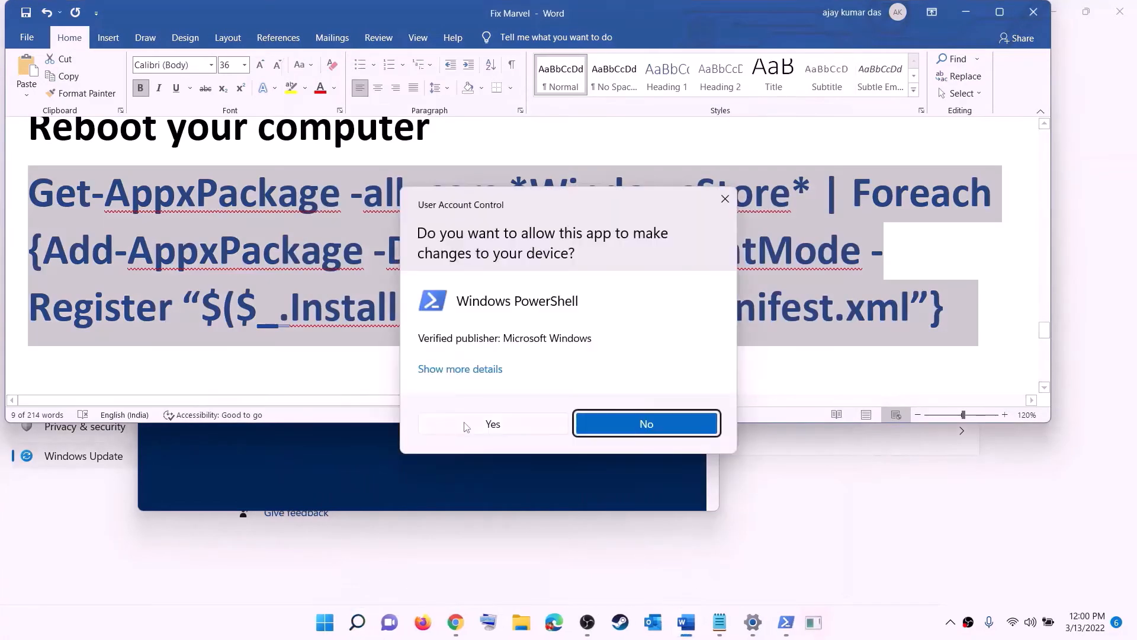
{"action": "left_click", "coordinate": [497, 421]}
{"action": "left_click_drag", "start_coordinate": [405, 51], "coordinate": [540, 127]}
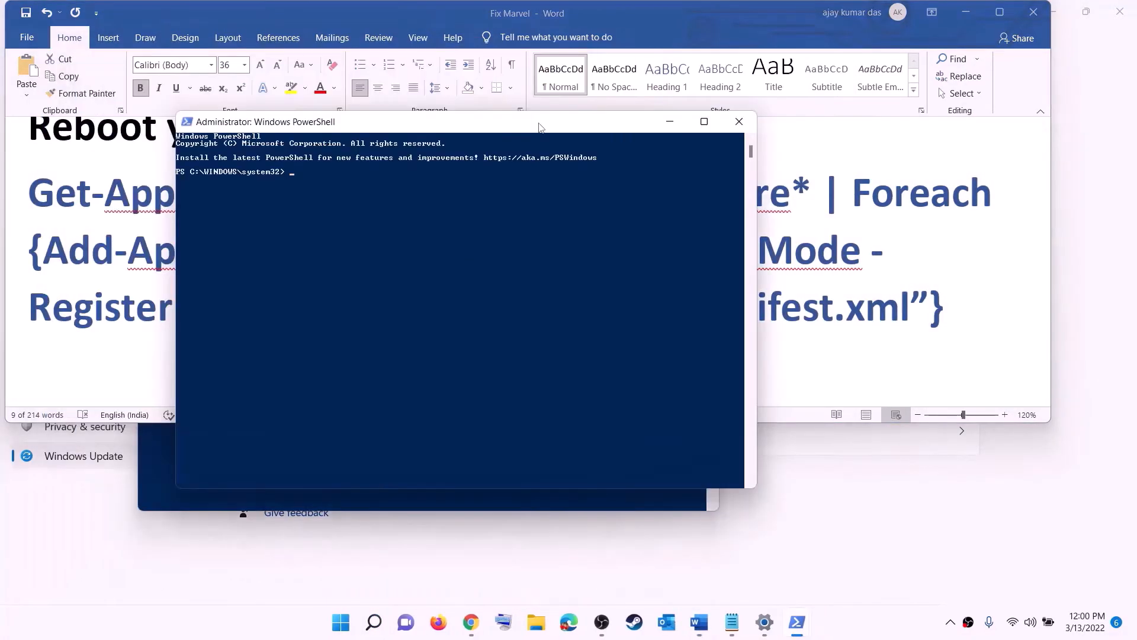
{"action": "type", "text": "Get-AppxPackage -allusers *WindowsStore* | Foreach {Add-AppxPackage -DisableDevelopmentMode -Register ô$($_.InstallLocation)\\AppXManifest.xmlô}"}
{"action": "key", "text": "Return"}
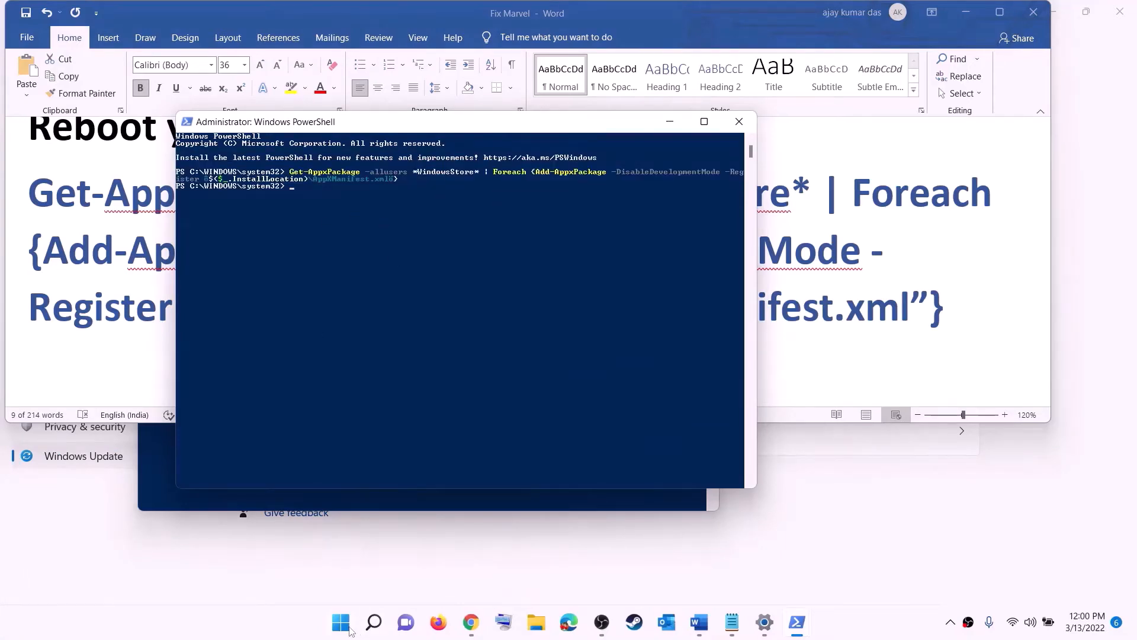
{"action": "left_click", "coordinate": [350, 629]}
Open Microsoft Store maximized, view the installed Xbox app page, then return to Word at Step 12
{"action": "type", "text": "stor"}
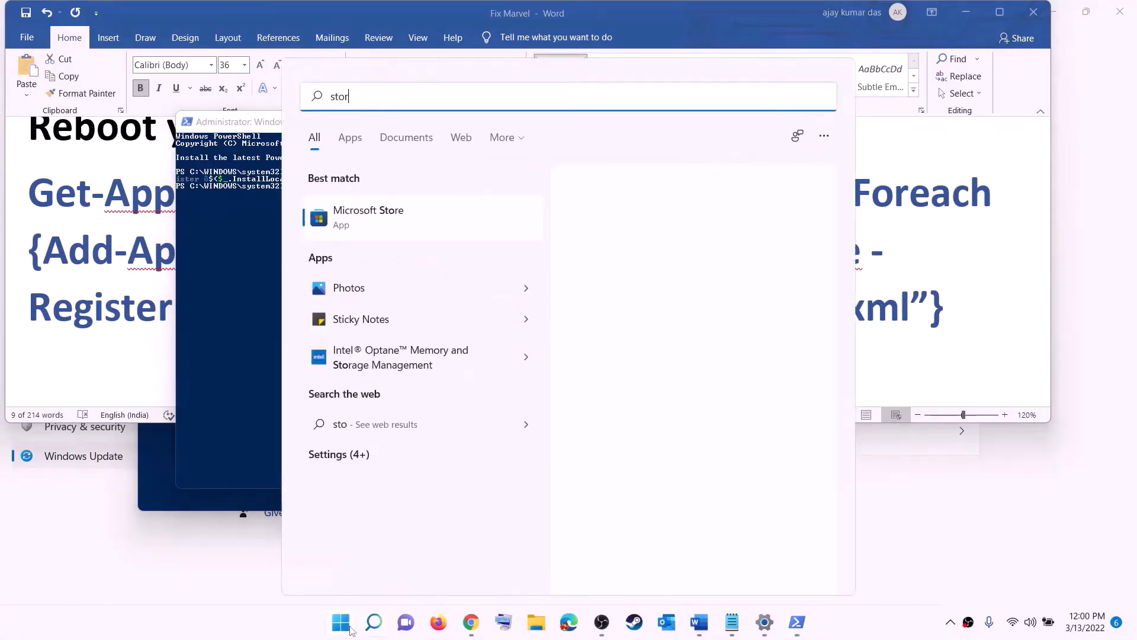
{"action": "type", "text": "e"}
{"action": "left_click", "coordinate": [359, 213]}
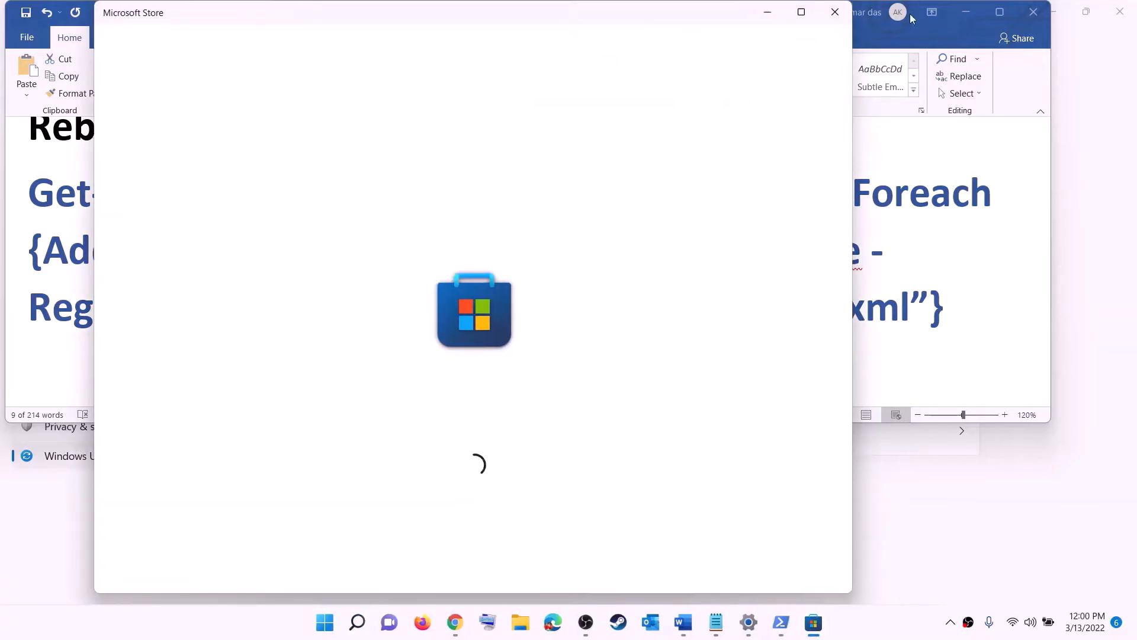
{"action": "left_click", "coordinate": [801, 12]}
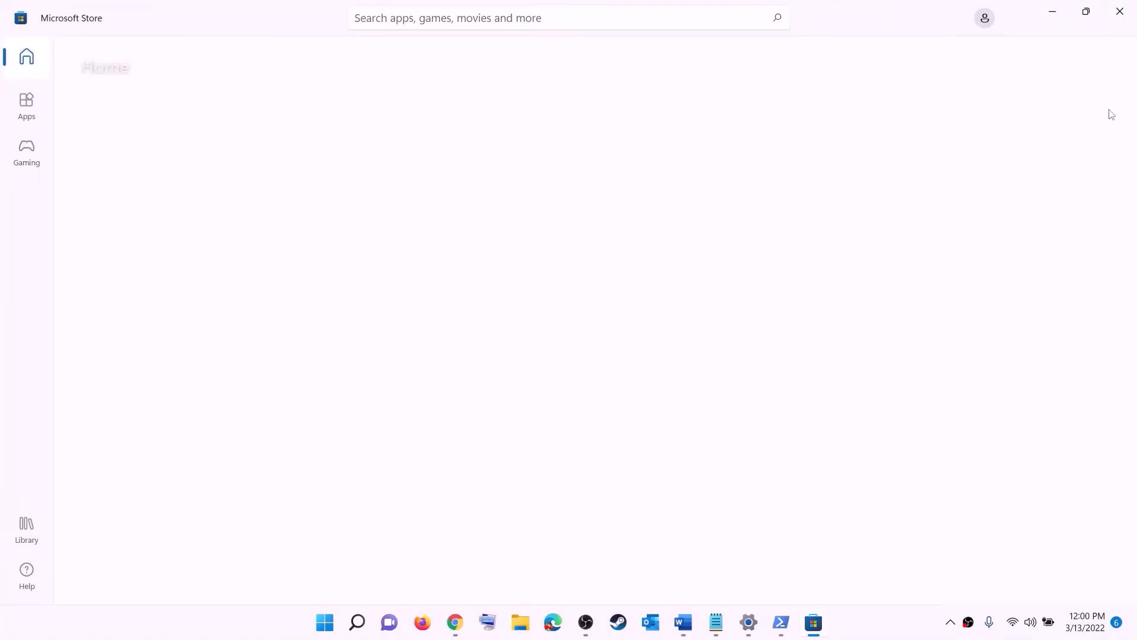
{"action": "left_click", "coordinate": [426, 18]}
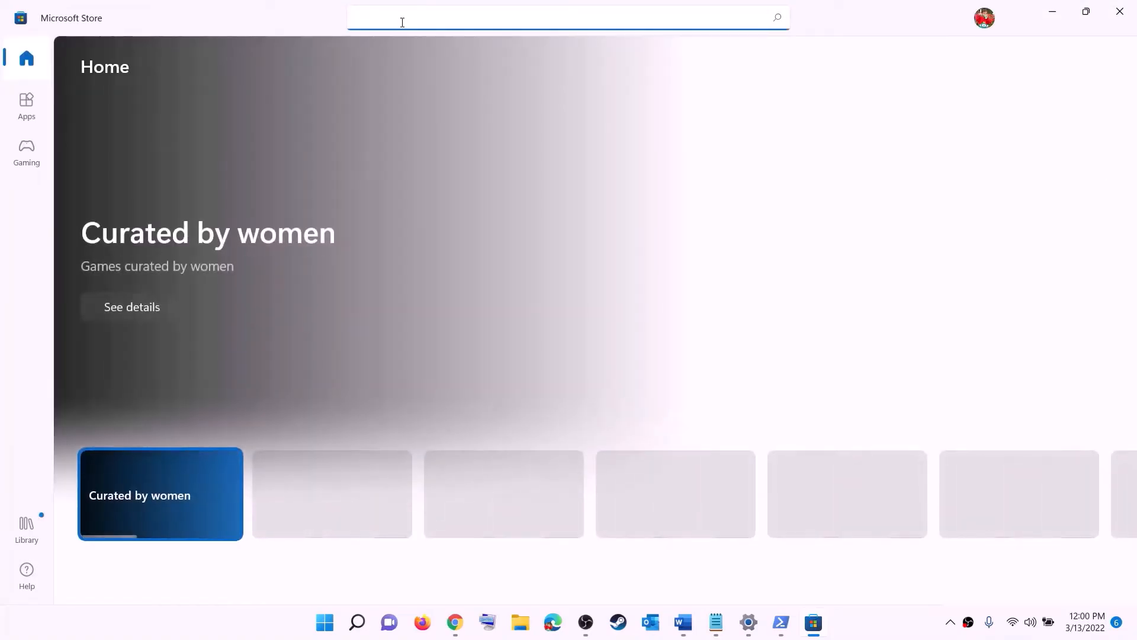
{"action": "type", "text": "xbox"}
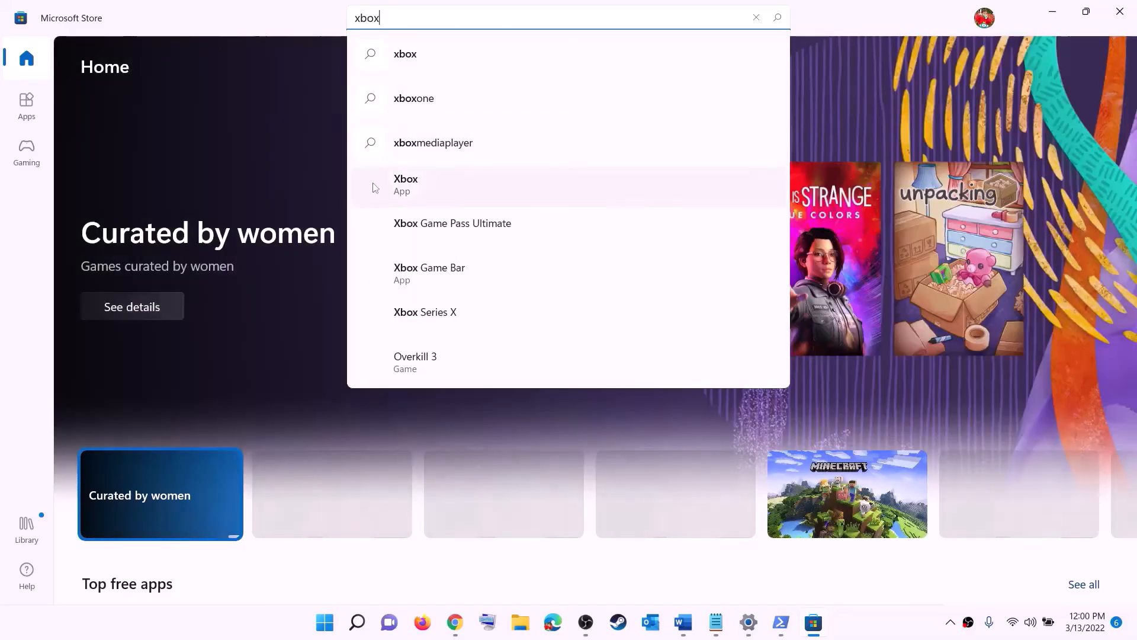
{"action": "left_click", "coordinate": [424, 189]}
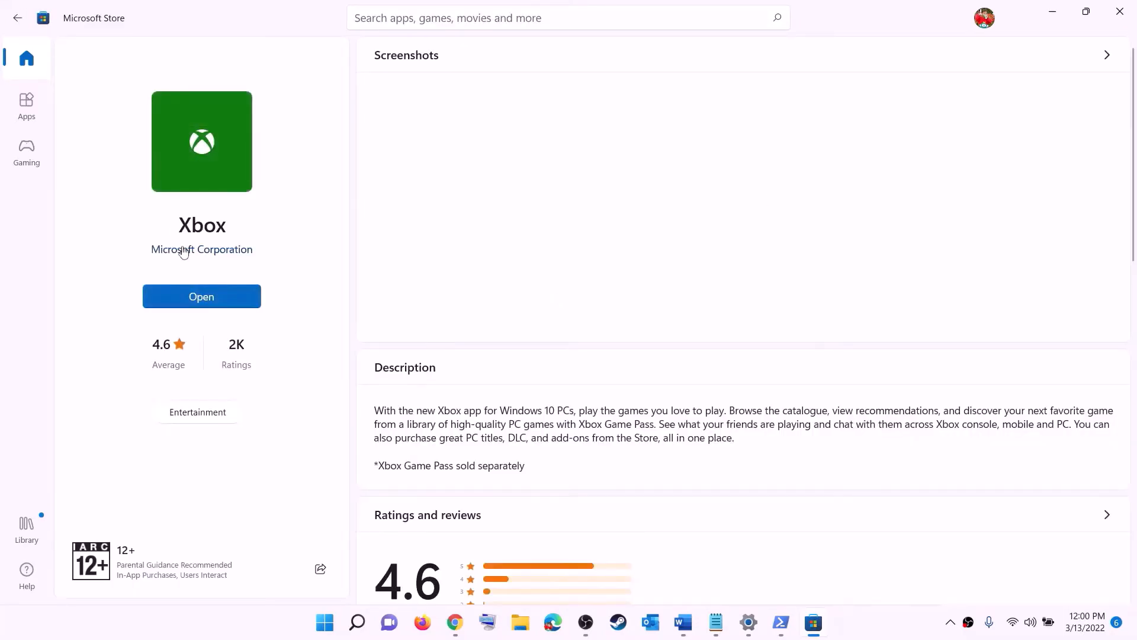
{"action": "left_click", "coordinate": [685, 623]}
{"action": "scroll", "coordinate": [349, 296], "scroll_direction": "down", "scroll_amount": 4}
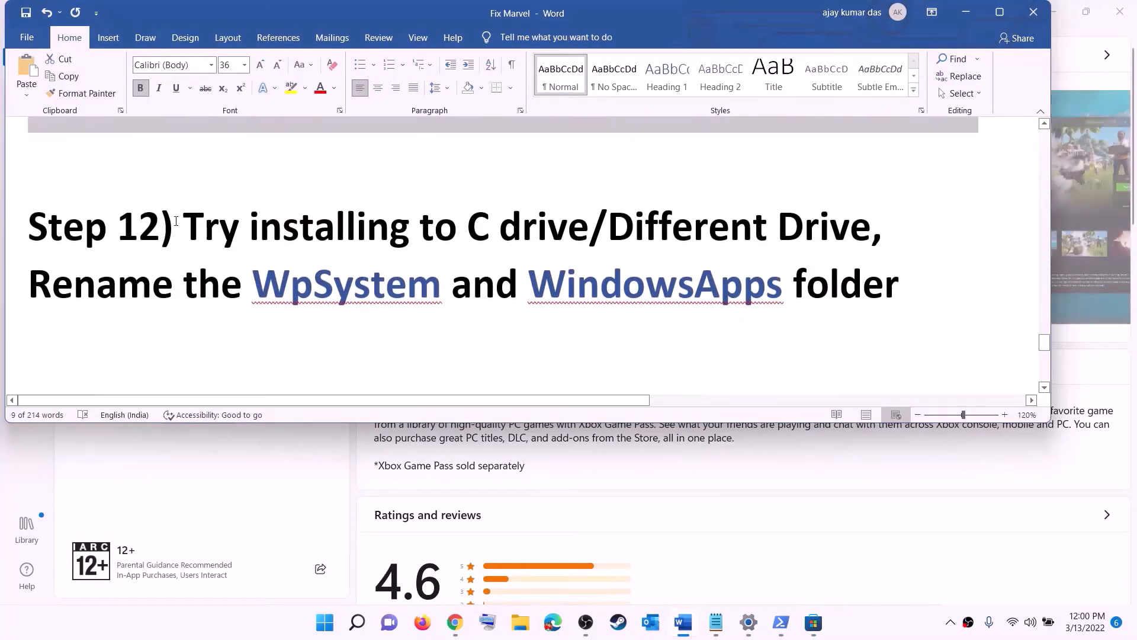
Highlight 'Different Drive' in Step 12 of the checklist and open Start
{"action": "left_click_drag", "start_coordinate": [161, 228], "coordinate": [777, 228]}
{"action": "left_click", "coordinate": [495, 236]}
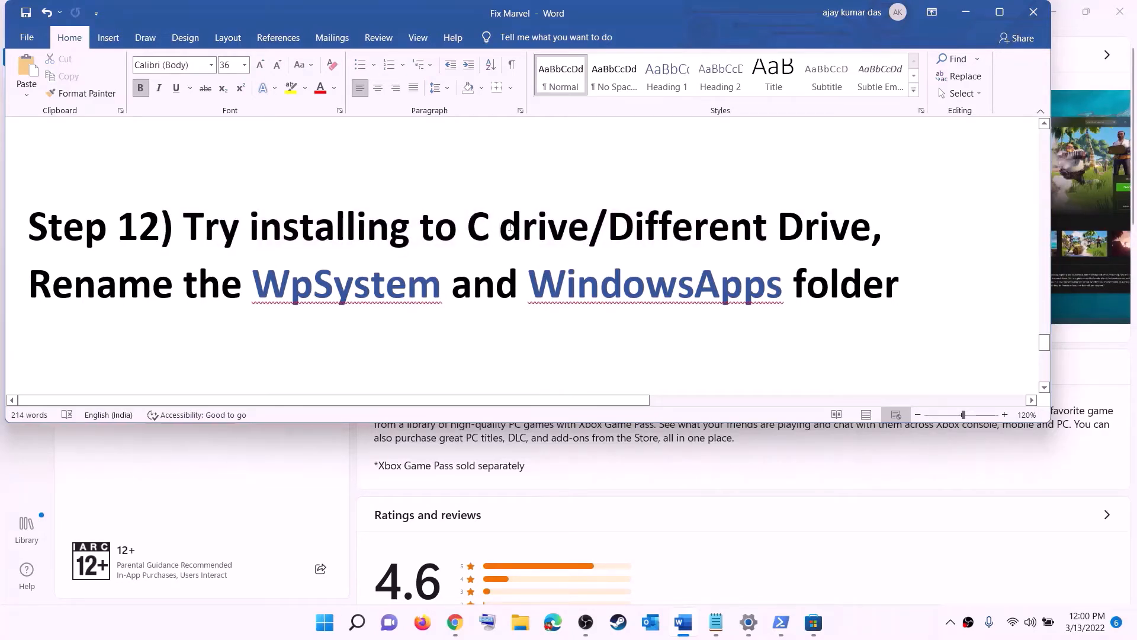
{"action": "double_click", "coordinate": [482, 228]}
{"action": "left_click_drag", "start_coordinate": [609, 228], "coordinate": [850, 227]}
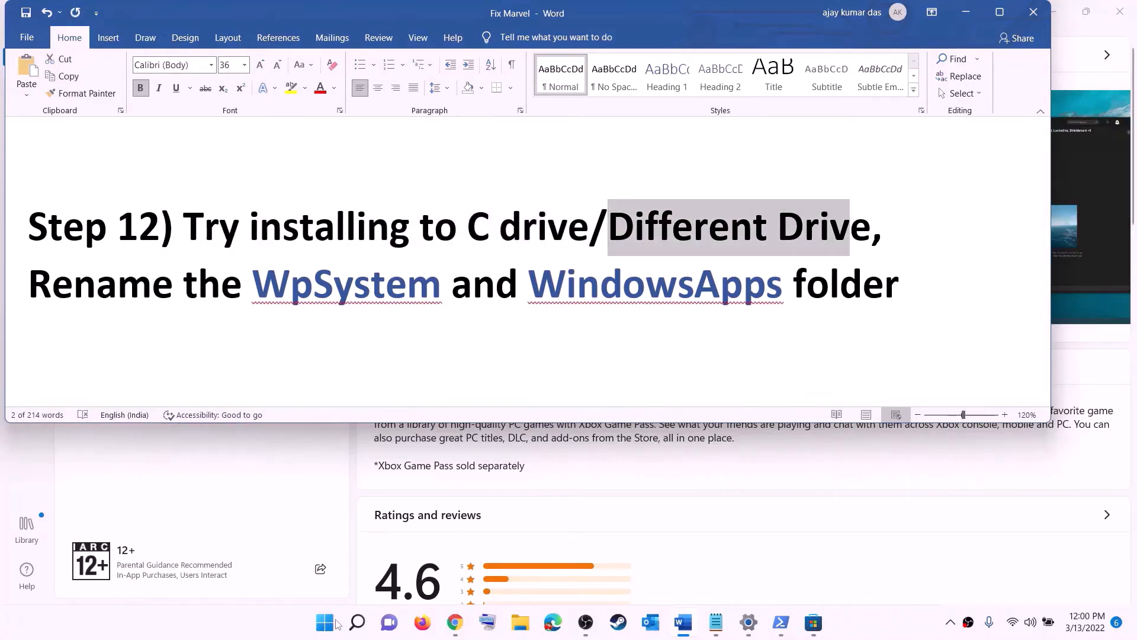
{"action": "left_click", "coordinate": [323, 627]}
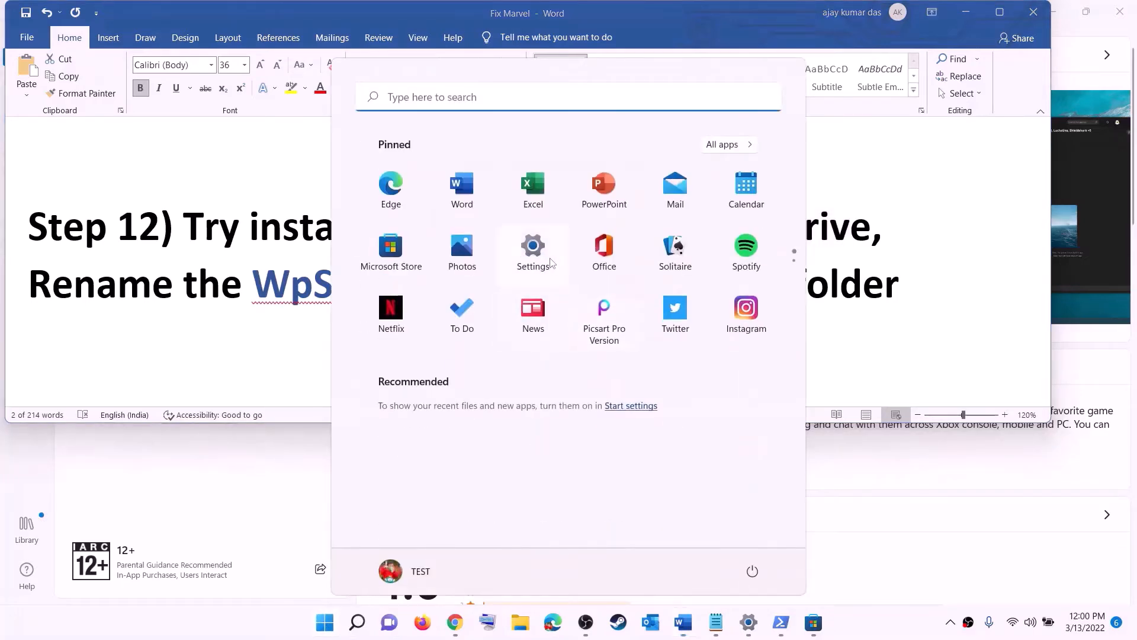
{"action": "left_click", "coordinate": [533, 249]}
{"action": "left_click", "coordinate": [62, 161]}
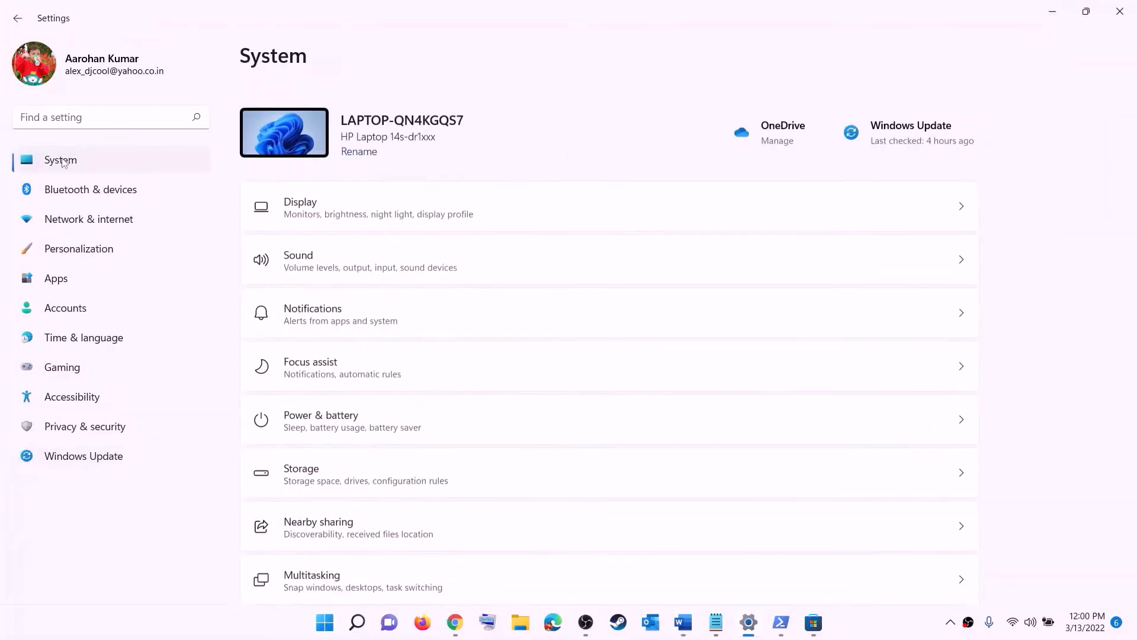
{"action": "scroll", "coordinate": [376, 325], "scroll_direction": "down", "scroll_amount": 3}
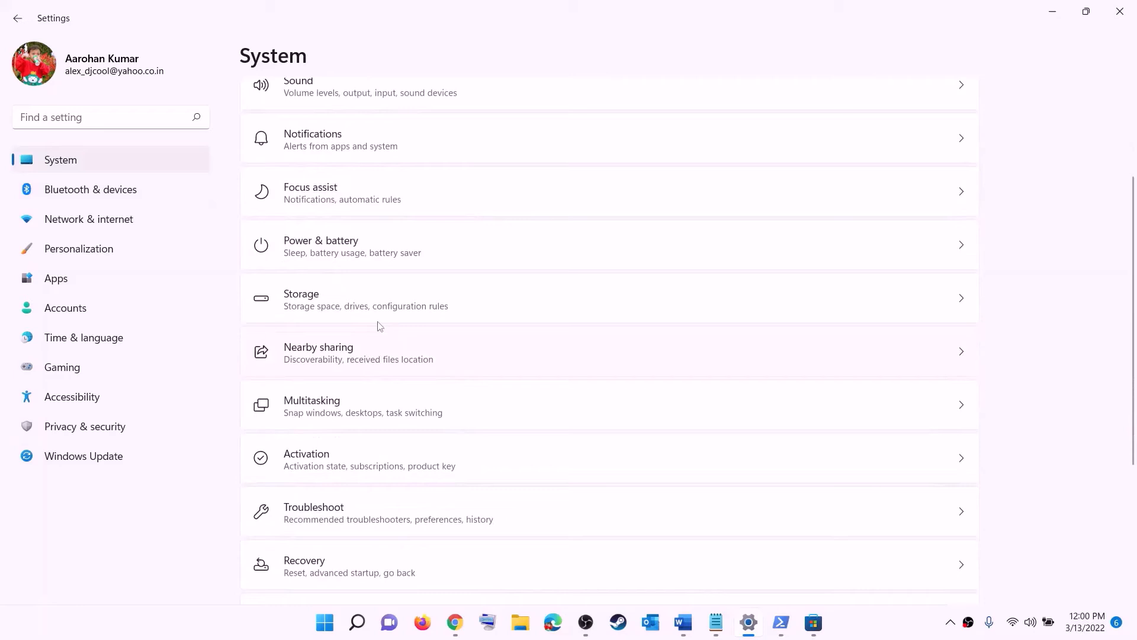
{"action": "left_click", "coordinate": [303, 314]}
{"action": "scroll", "coordinate": [422, 418], "scroll_direction": "down", "scroll_amount": 5}
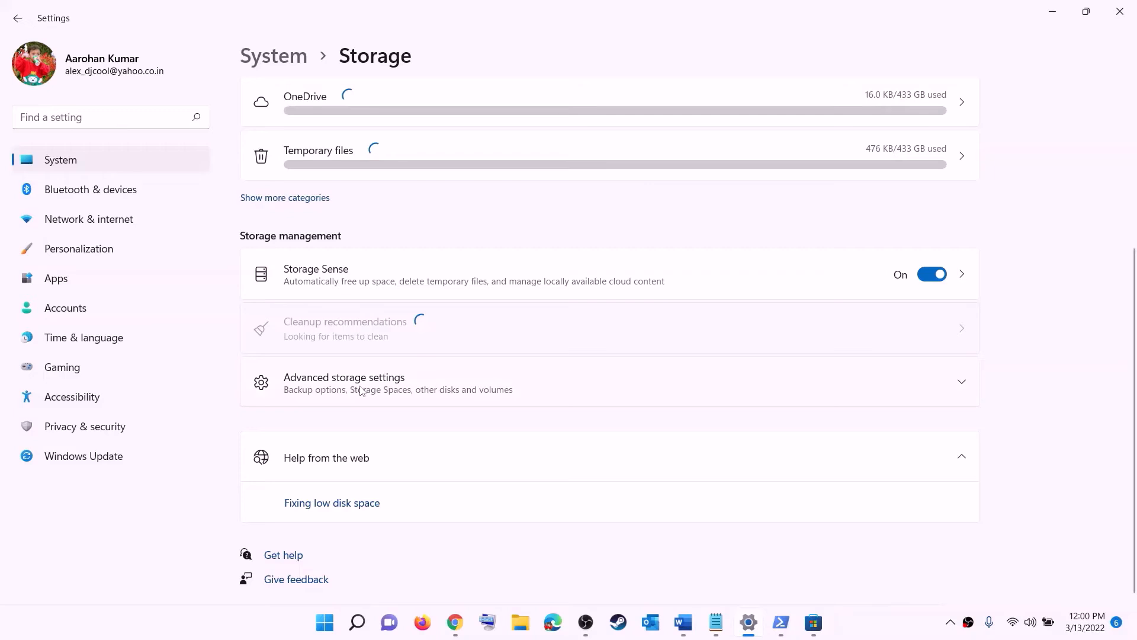
{"action": "left_click", "coordinate": [361, 391]}
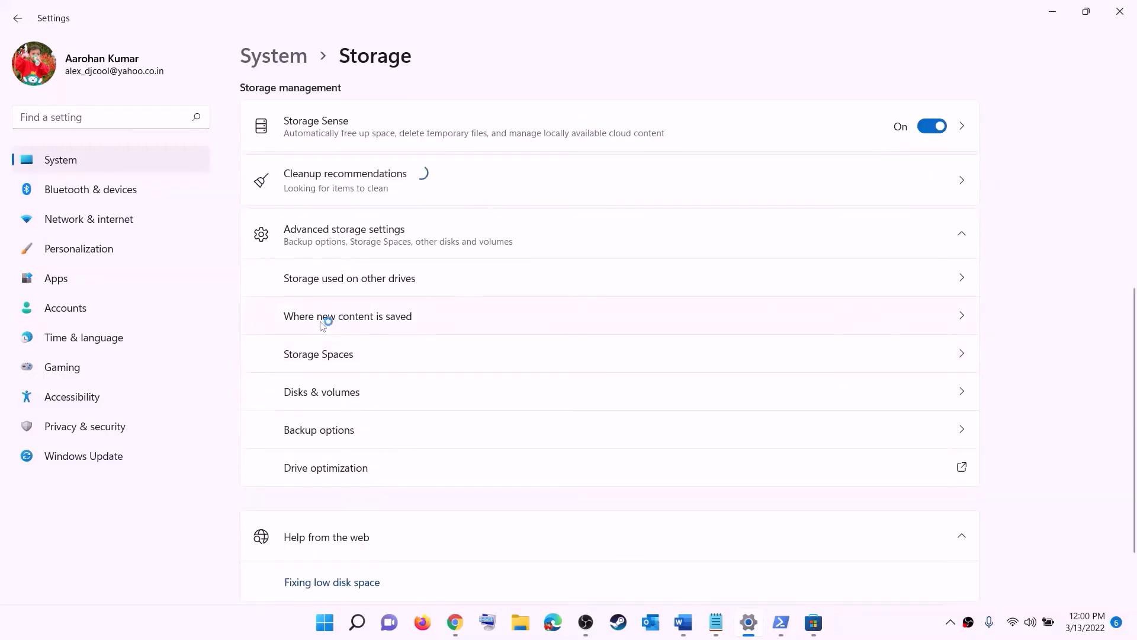
{"action": "left_click", "coordinate": [367, 317]}
{"action": "left_click", "coordinate": [347, 170]}
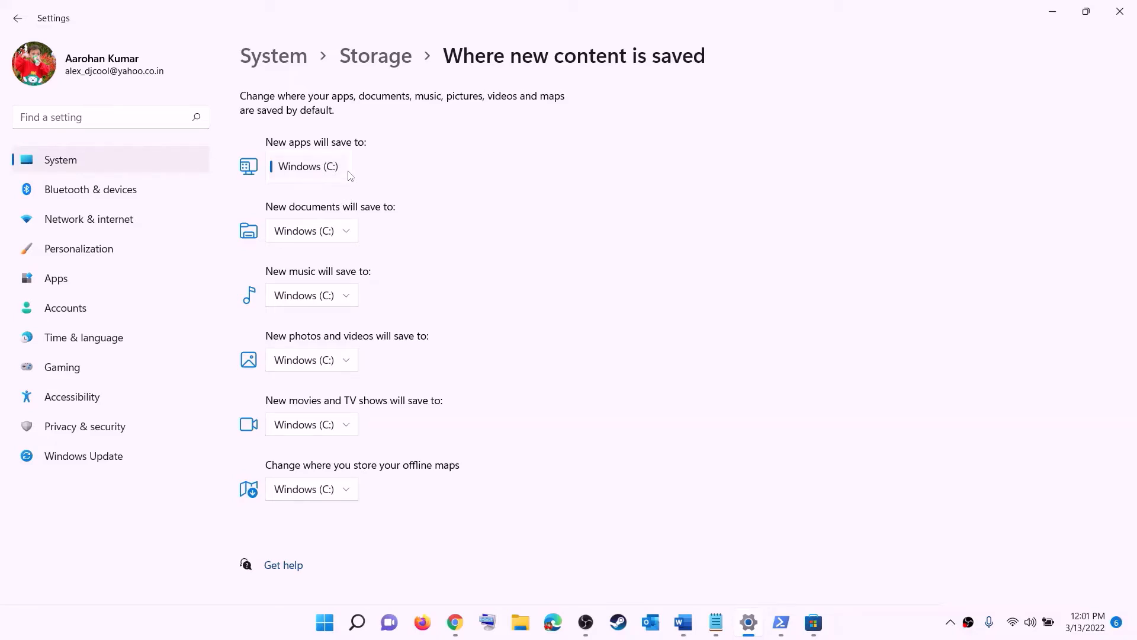
{"action": "left_click", "coordinate": [348, 172]}
{"action": "left_click", "coordinate": [347, 169]}
{"action": "left_click", "coordinate": [376, 180]}
{"action": "left_click", "coordinate": [347, 168]}
{"action": "left_click", "coordinate": [366, 168]}
{"action": "left_click", "coordinate": [341, 171]}
{"action": "left_click", "coordinate": [394, 175]}
{"action": "left_click", "coordinate": [1119, 11]}
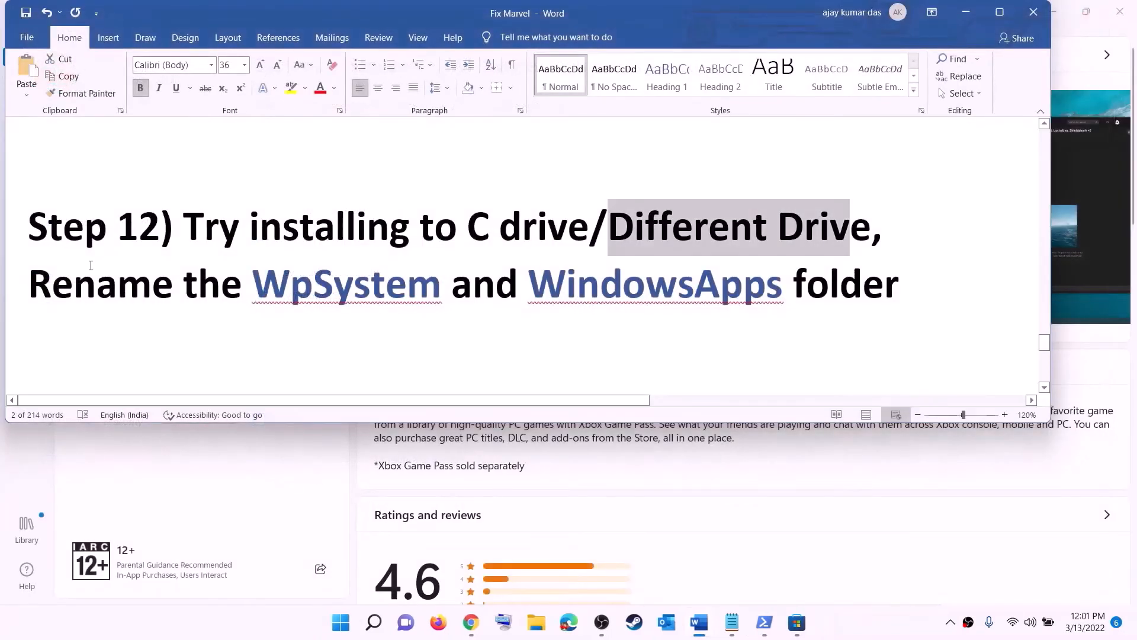
Select the line 'Rename the WpSystem and WindowsApps' in the Word guide
{"action": "left_click_drag", "start_coordinate": [40, 277], "coordinate": [899, 285]}
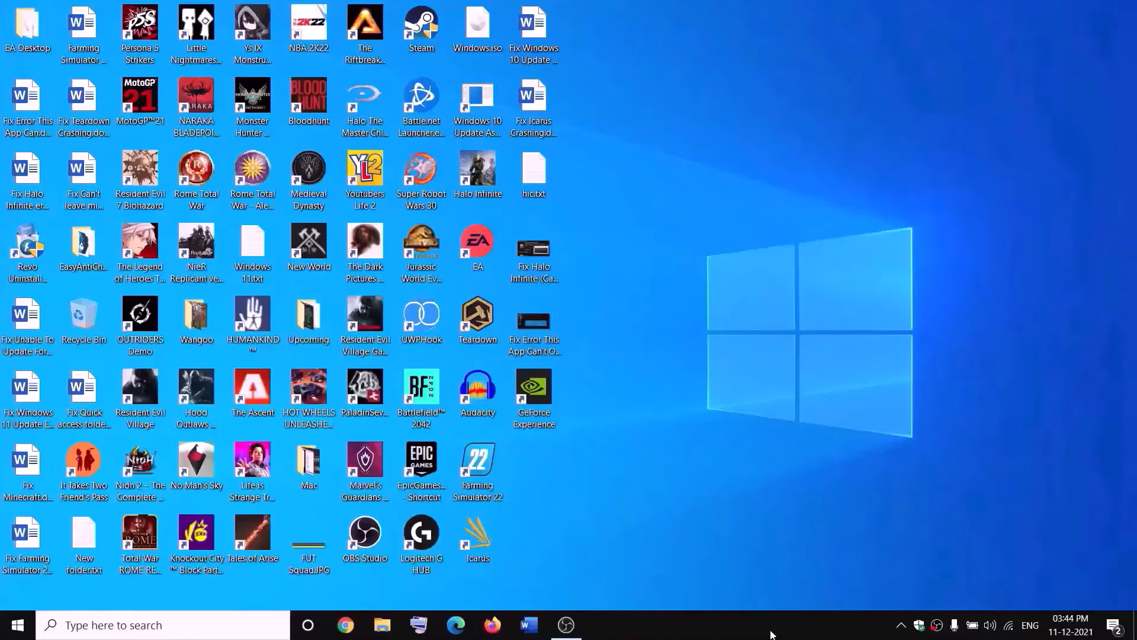
Open Properties for the WpSystem folder on This PC > New Volume (D:)
{"action": "left_click", "coordinate": [389, 624]}
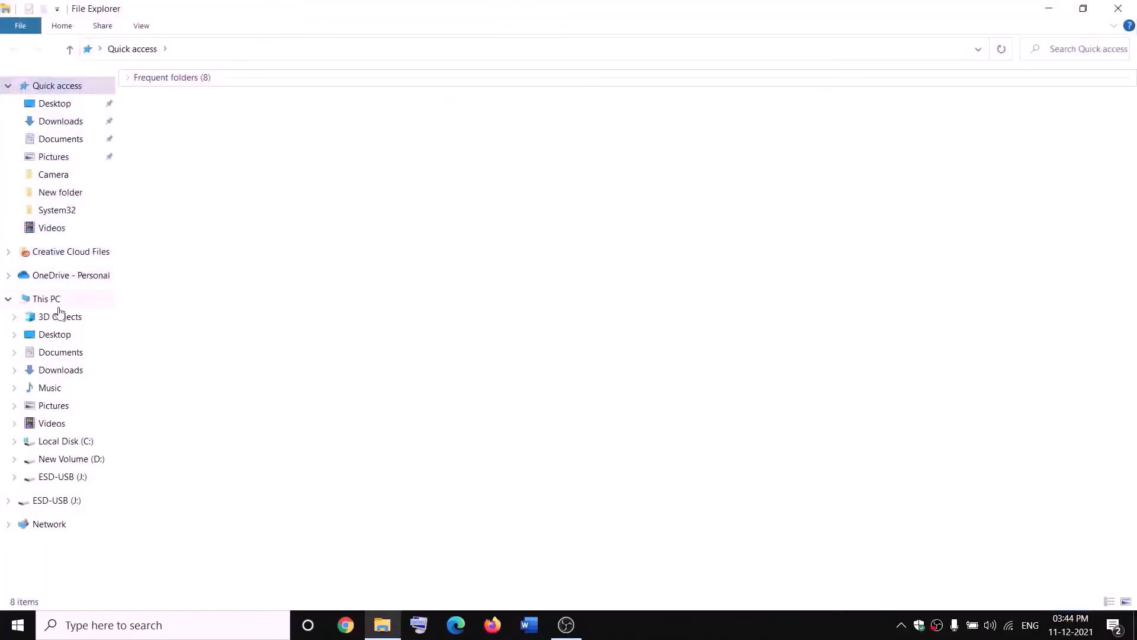
{"action": "left_click", "coordinate": [59, 306]}
{"action": "double_click", "coordinate": [422, 219]}
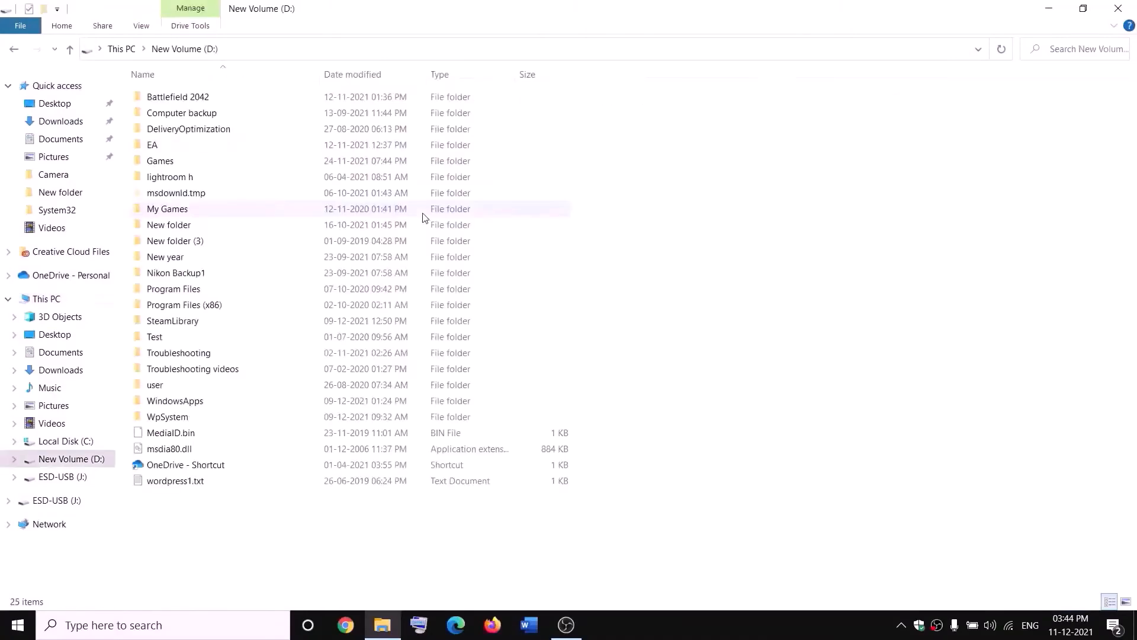
{"action": "left_click", "coordinate": [207, 419]}
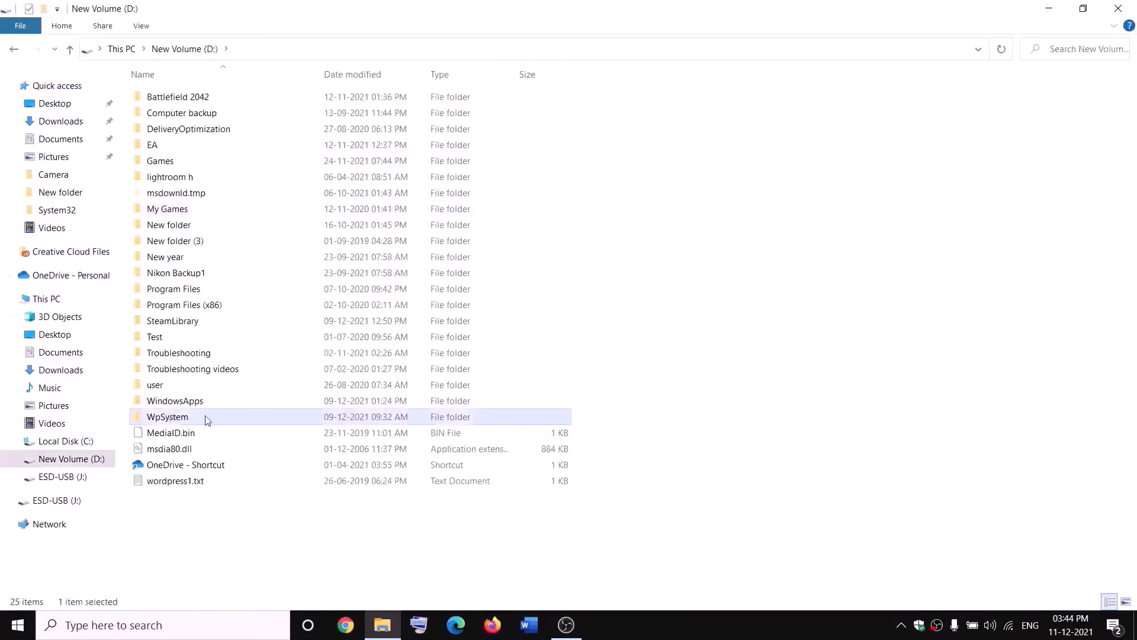
{"action": "right_click", "coordinate": [186, 422]}
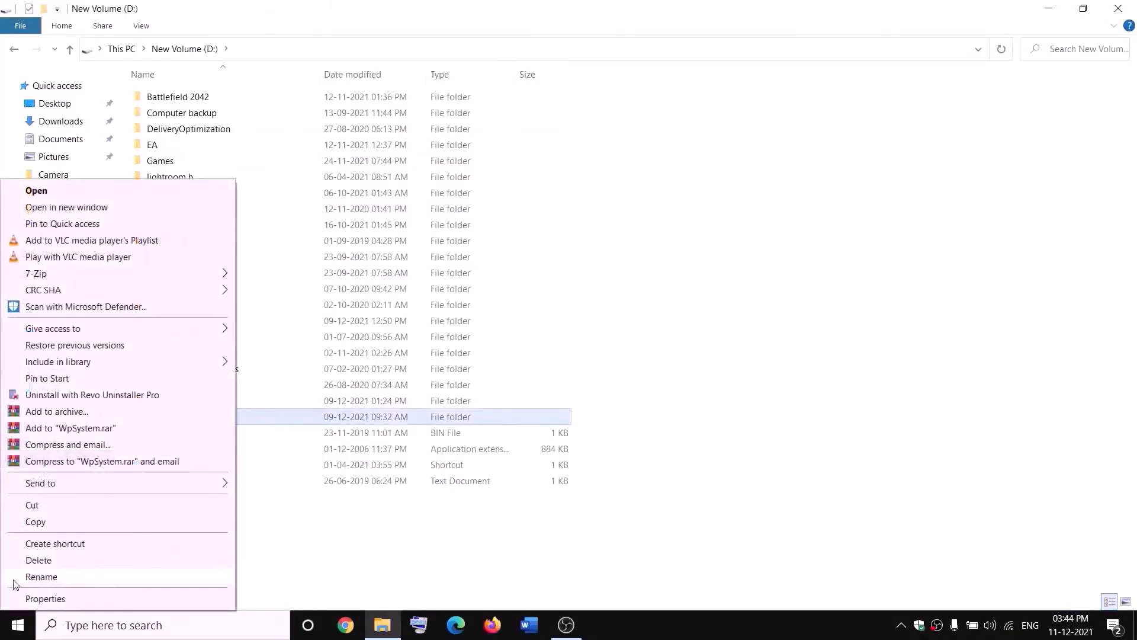
{"action": "left_click", "coordinate": [363, 540]}
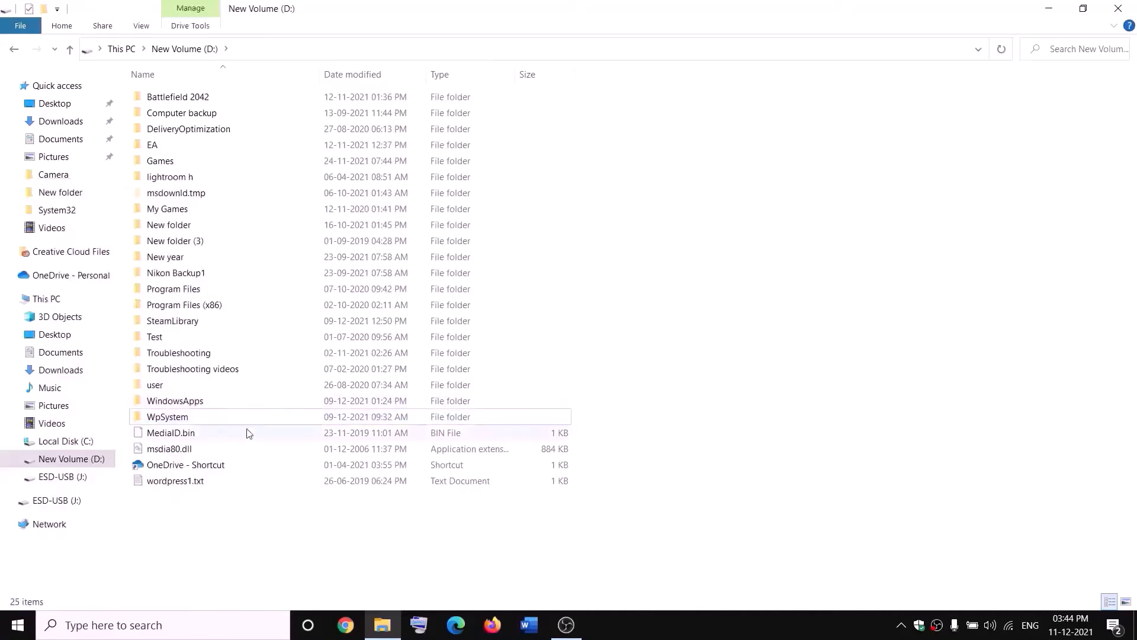
{"action": "mouse_move", "coordinate": [184, 422]}
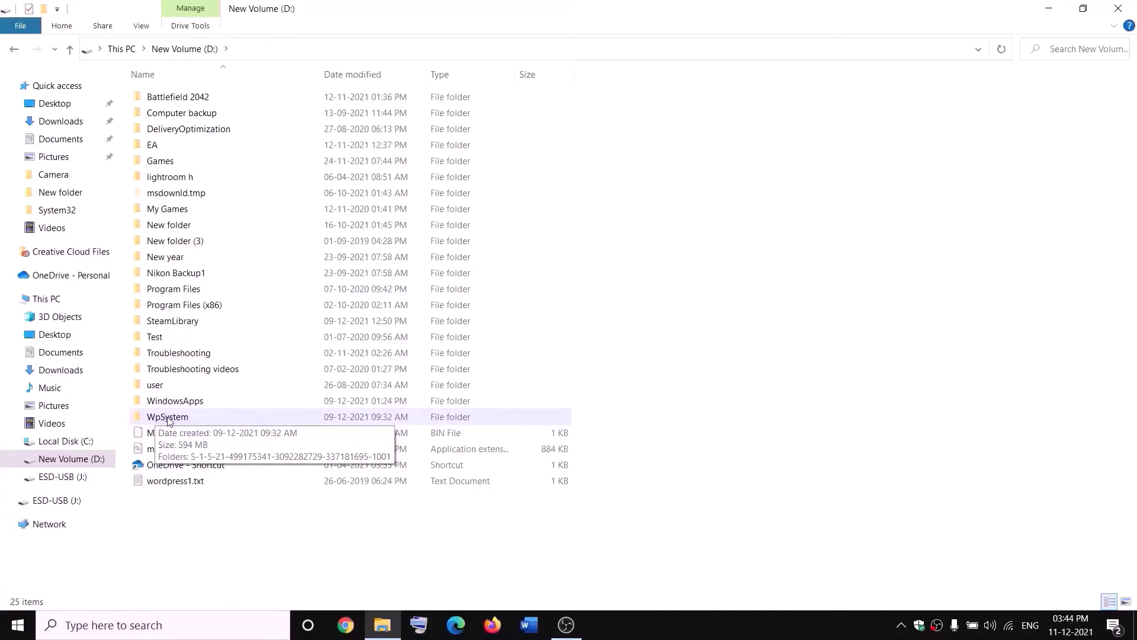
{"action": "right_click", "coordinate": [166, 419]}
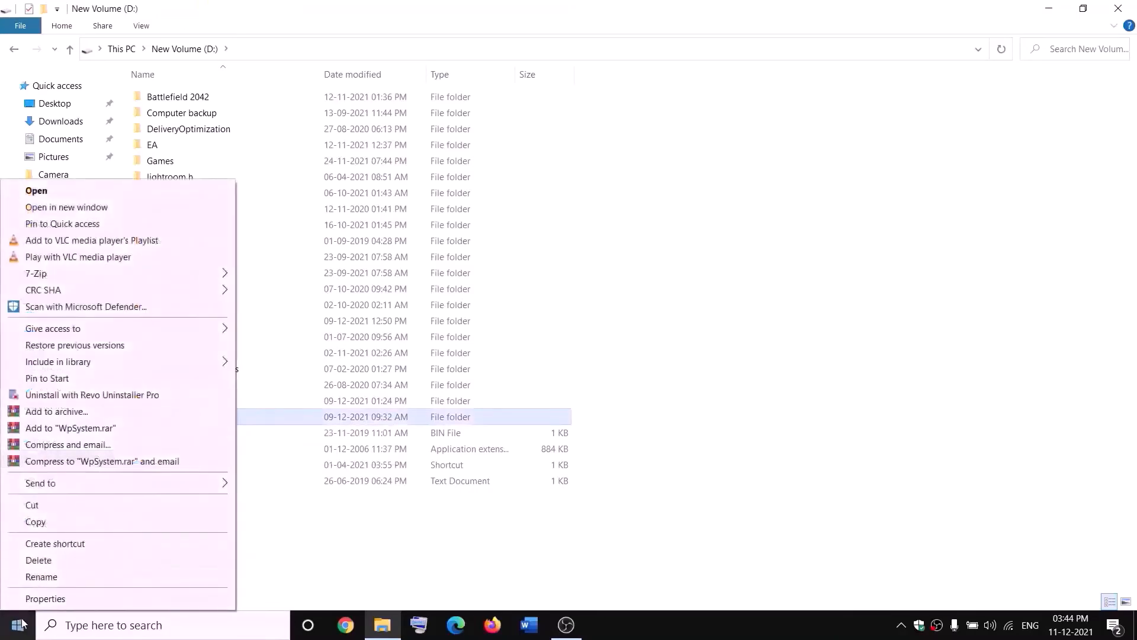
{"action": "left_click", "coordinate": [46, 600]}
{"action": "left_click_drag", "start_coordinate": [338, 262], "coordinate": [530, 161]}
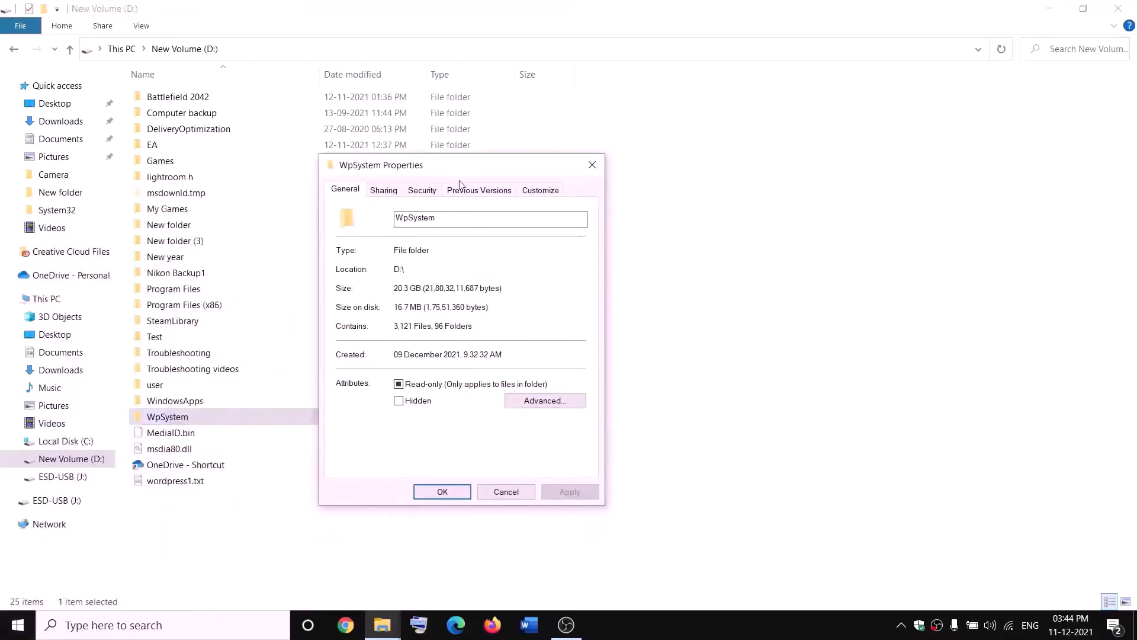
In WpSystem's advanced security settings, change the owner to the verified 'Everyone' account
{"action": "left_click", "coordinate": [423, 191]}
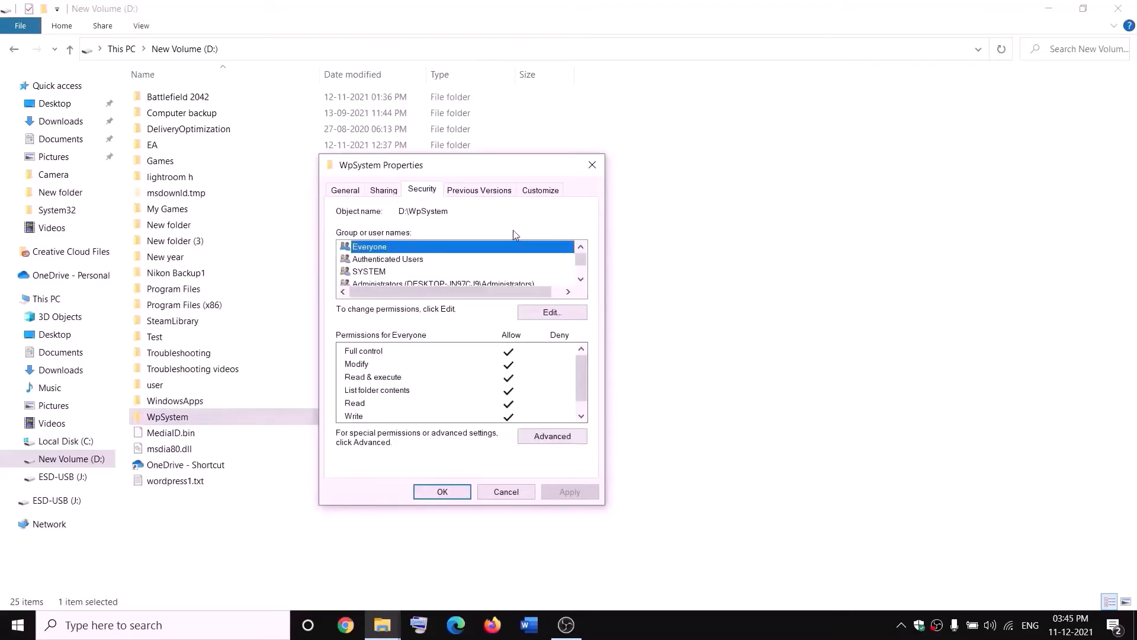
{"action": "left_click", "coordinate": [563, 432]}
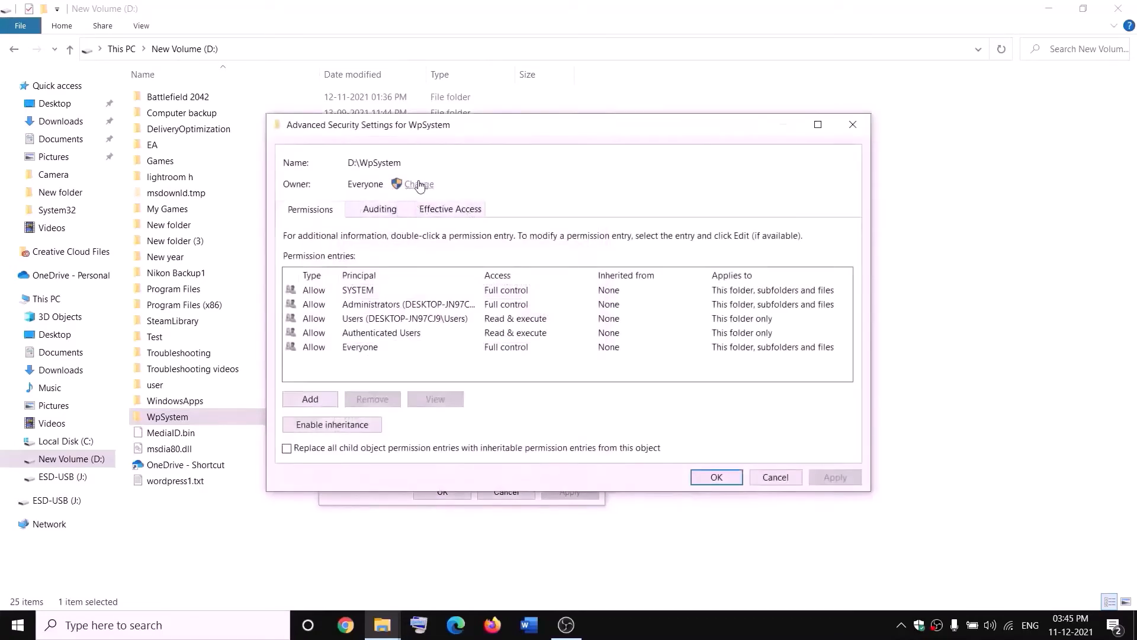
{"action": "left_click", "coordinate": [418, 185]}
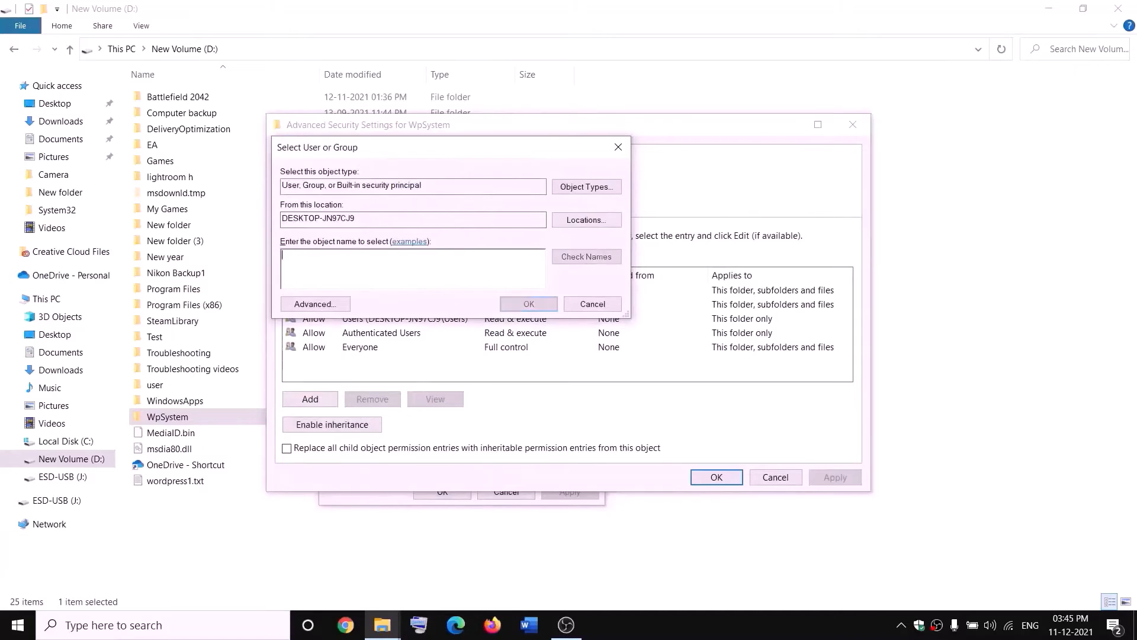
{"action": "type", "text": "everyone"}
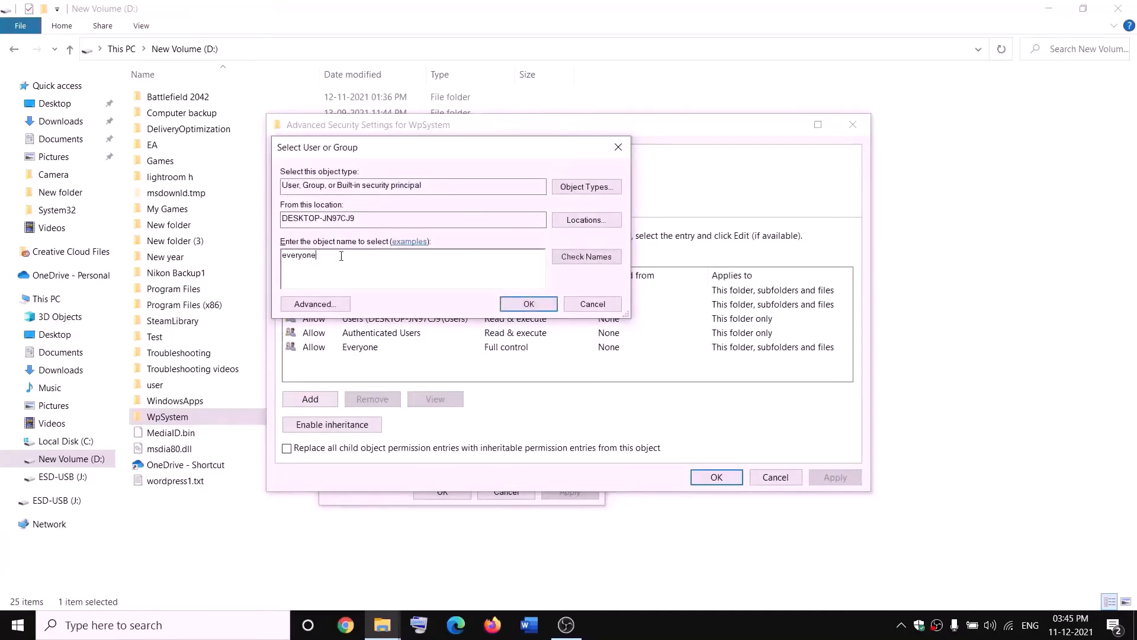
{"action": "left_click_drag", "start_coordinate": [341, 256], "coordinate": [281, 256]}
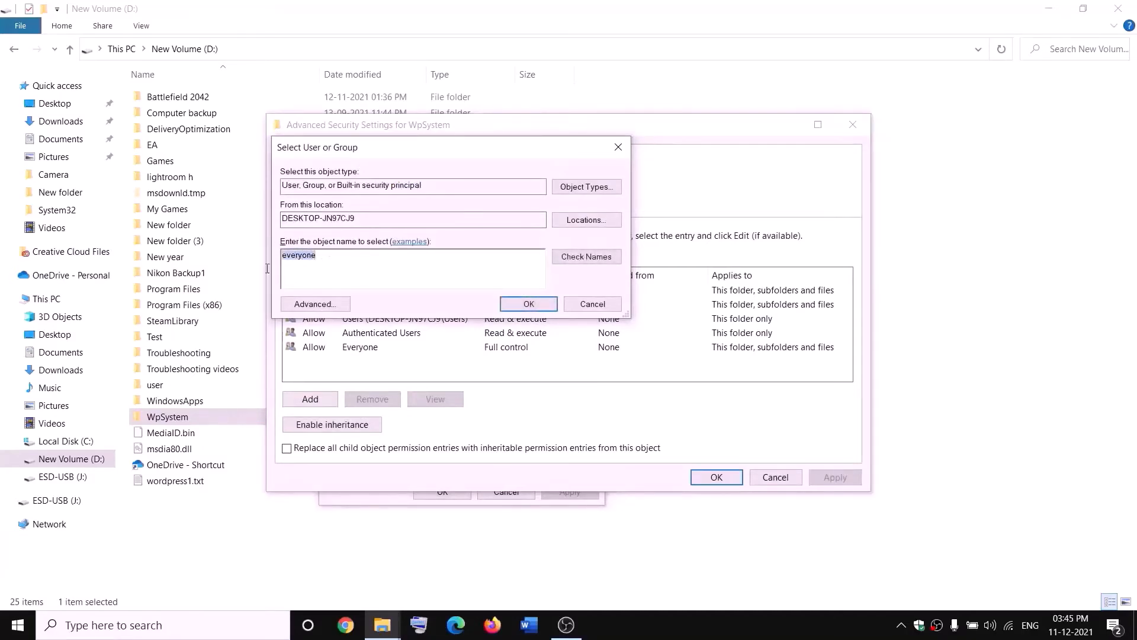
{"action": "left_click", "coordinate": [586, 256]}
{"action": "left_click", "coordinate": [529, 303]}
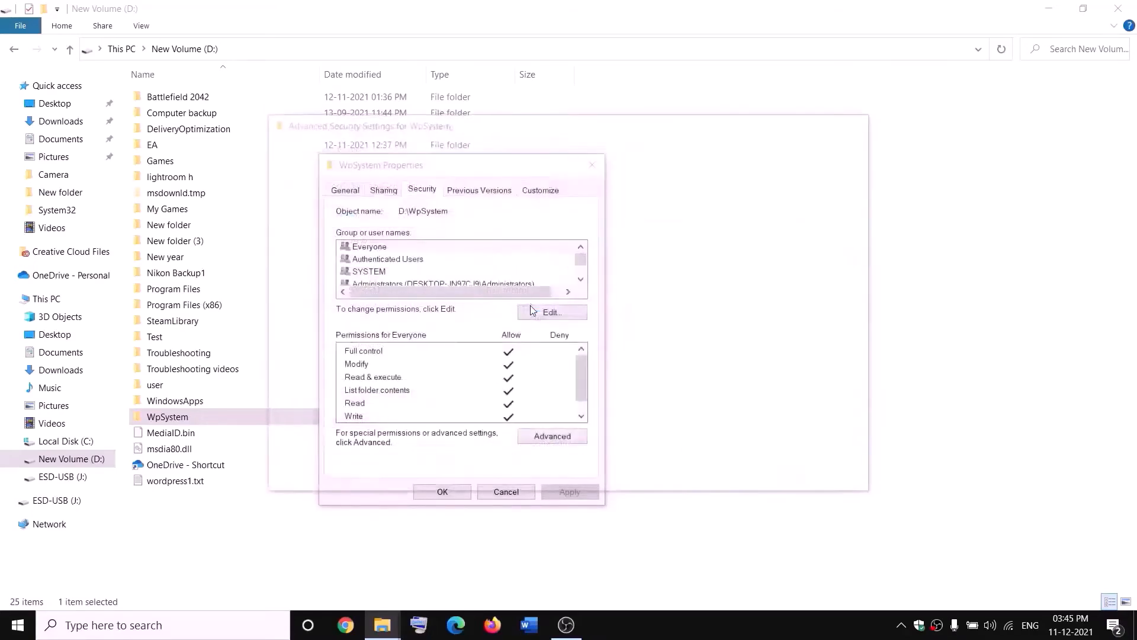
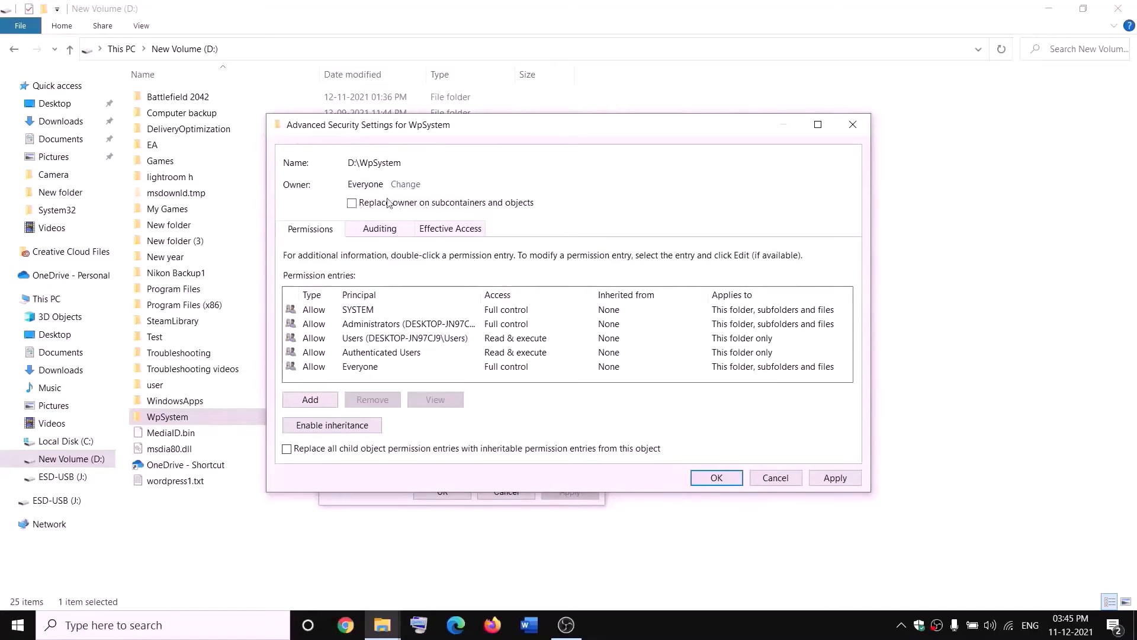
Apply Everyone as owner of WpSystem and all its subfolders and files, then close its dialogs
{"action": "left_click", "coordinate": [836, 477]}
{"action": "left_click", "coordinate": [717, 481]}
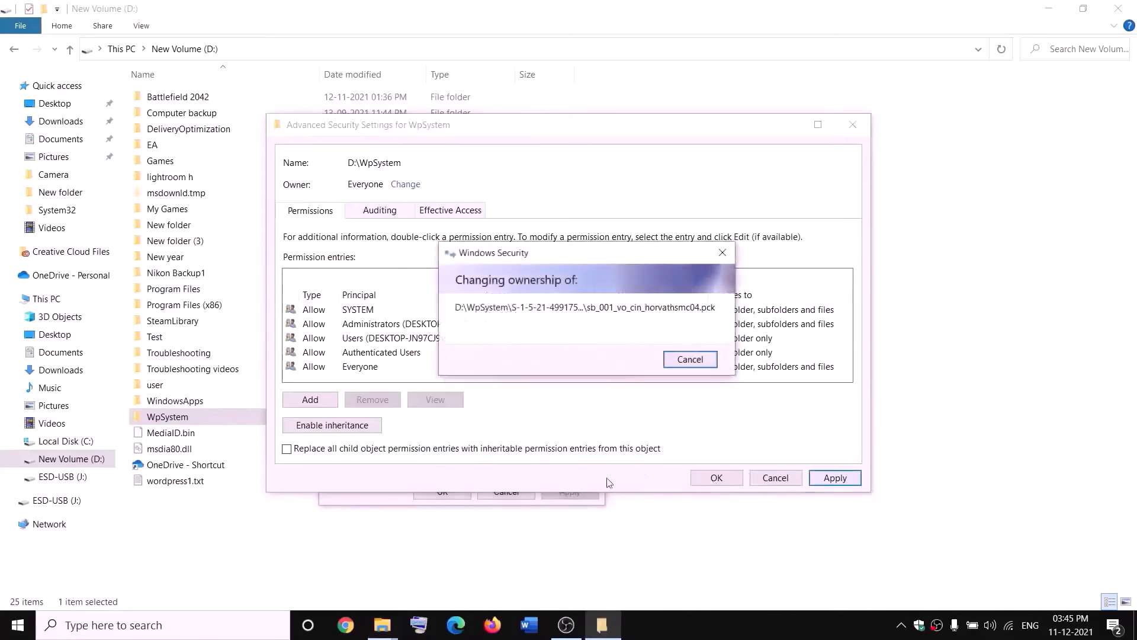
{"action": "left_click", "coordinate": [680, 375]}
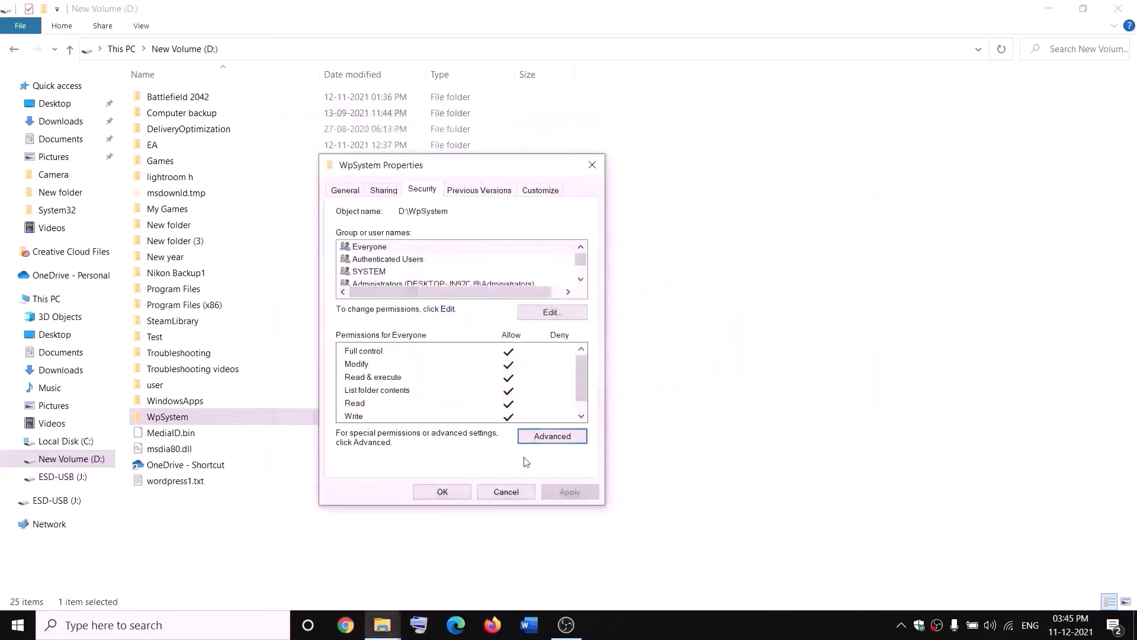
{"action": "left_click", "coordinate": [445, 492]}
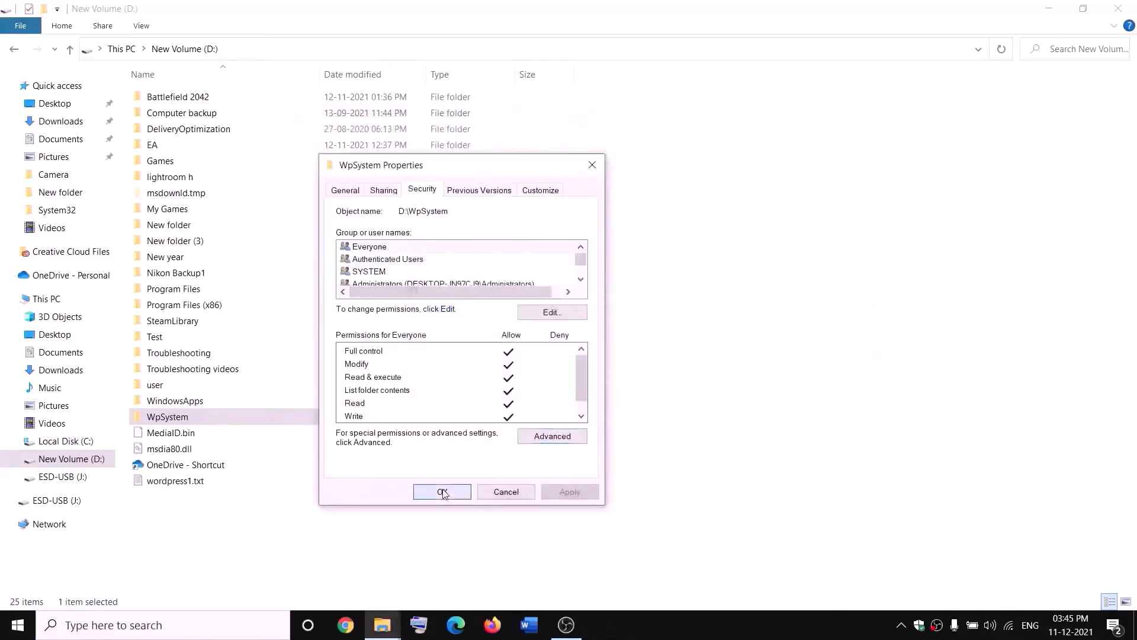
Add a new permission entry on WpSystem with Everyone as the principal
{"action": "right_click", "coordinate": [170, 419]}
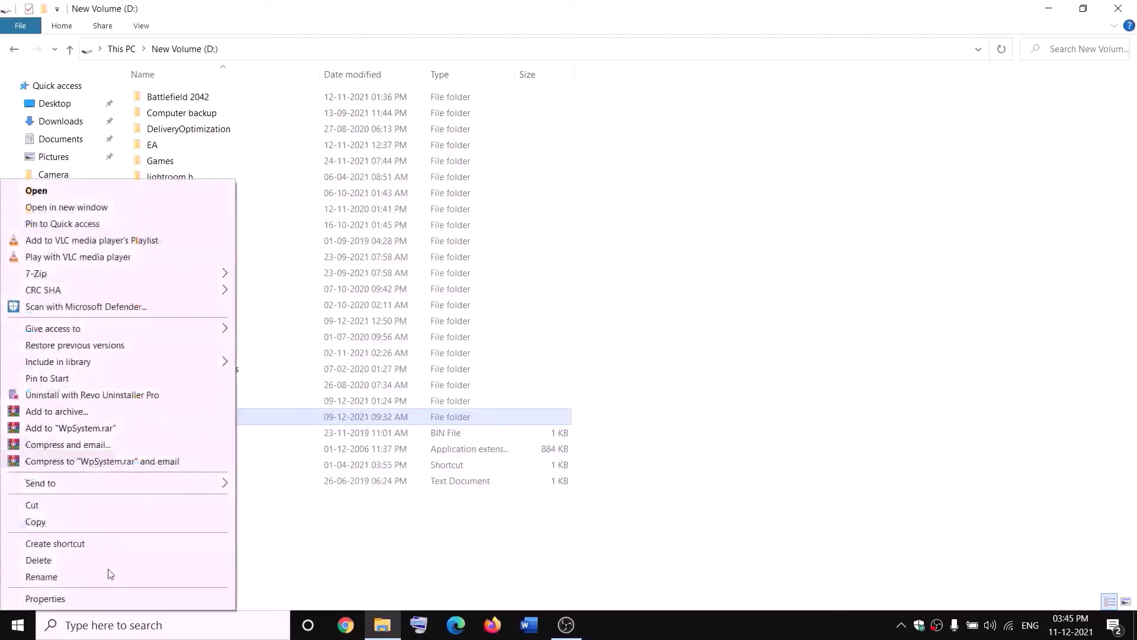
{"action": "left_click", "coordinate": [66, 598]}
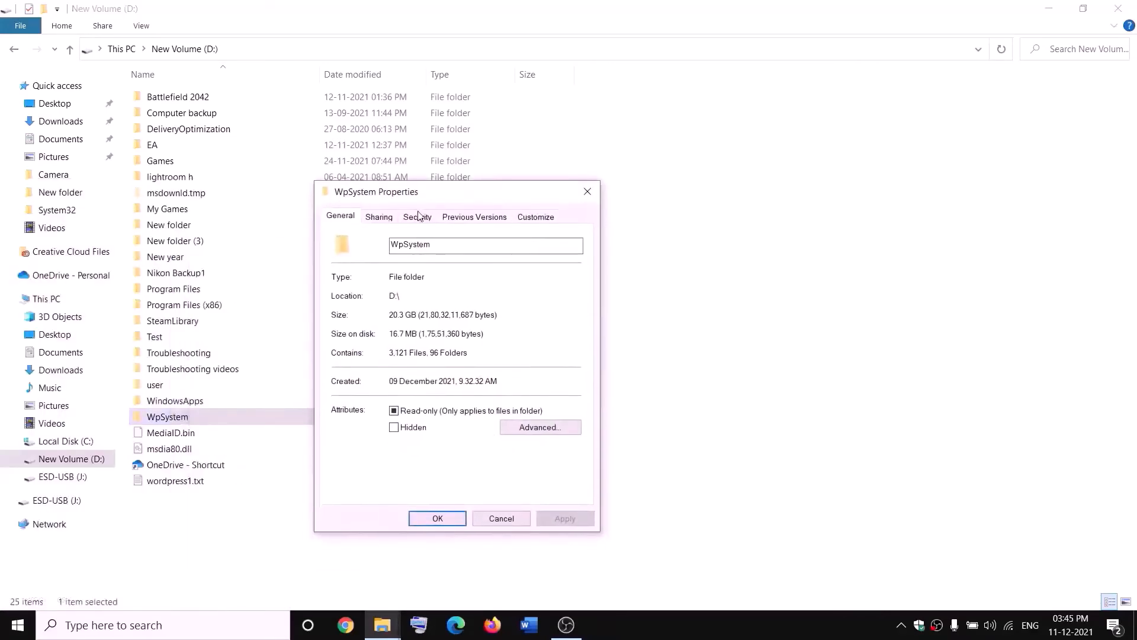
{"action": "left_click", "coordinate": [419, 216]}
{"action": "left_click", "coordinate": [552, 462]}
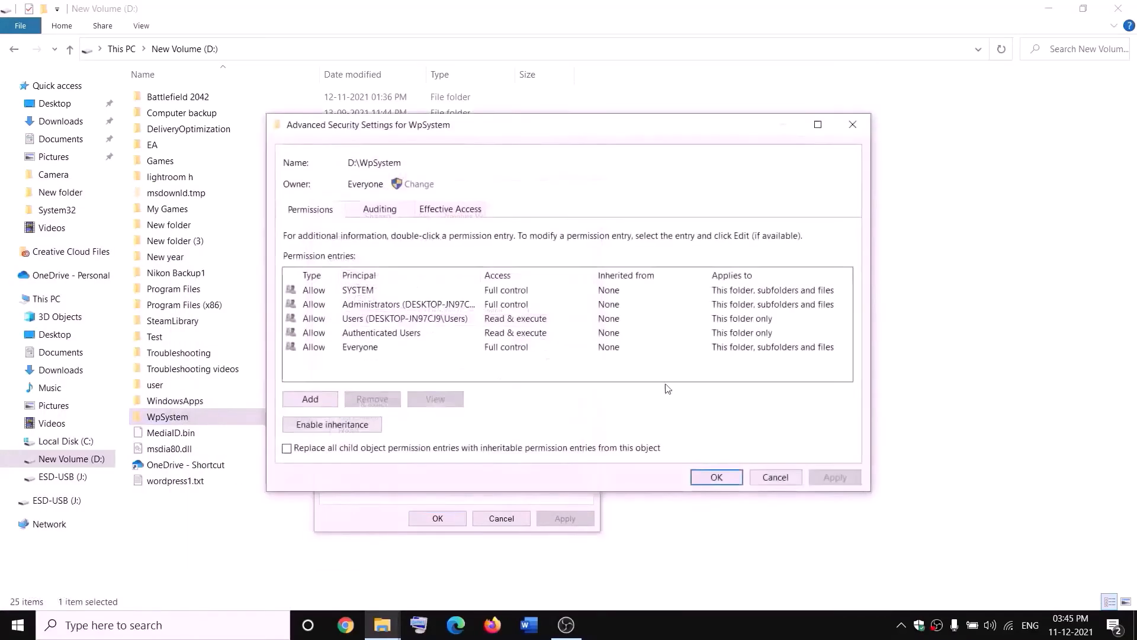
{"action": "left_click", "coordinate": [296, 401]}
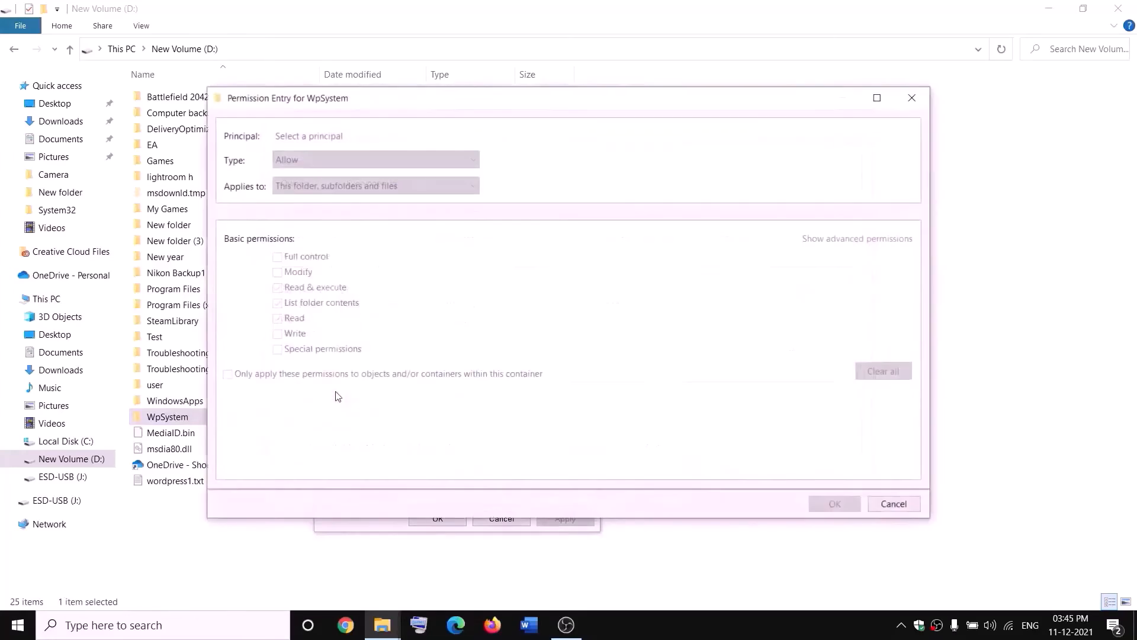
{"action": "left_click", "coordinate": [308, 136]}
{"action": "type", "text": "everyone"}
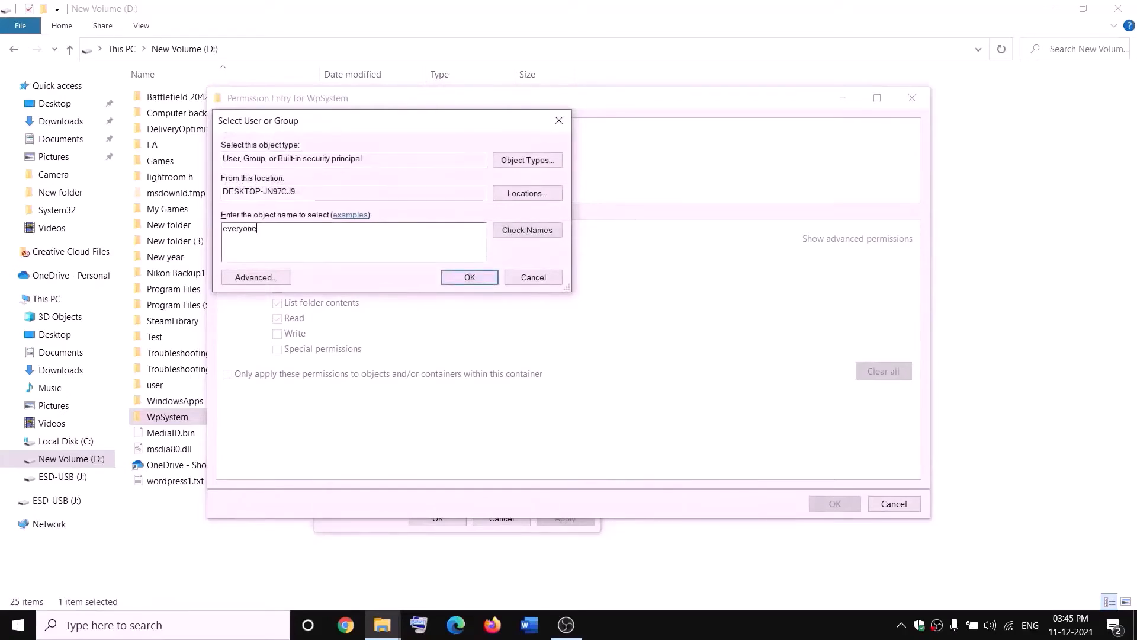
{"action": "left_click", "coordinate": [530, 233]}
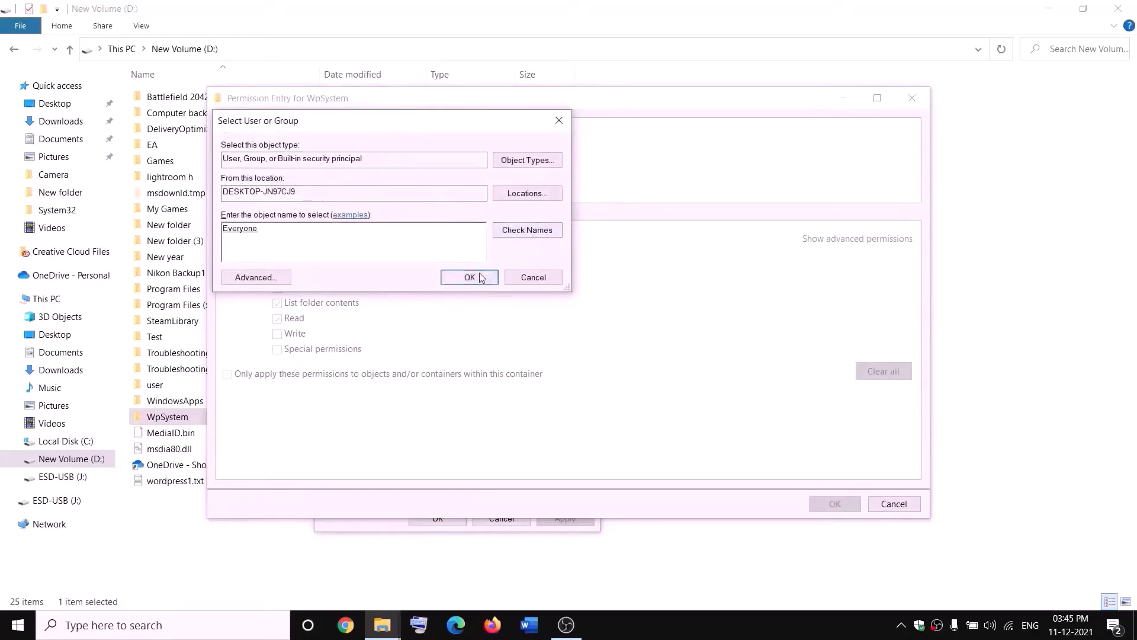
{"action": "left_click", "coordinate": [470, 277]}
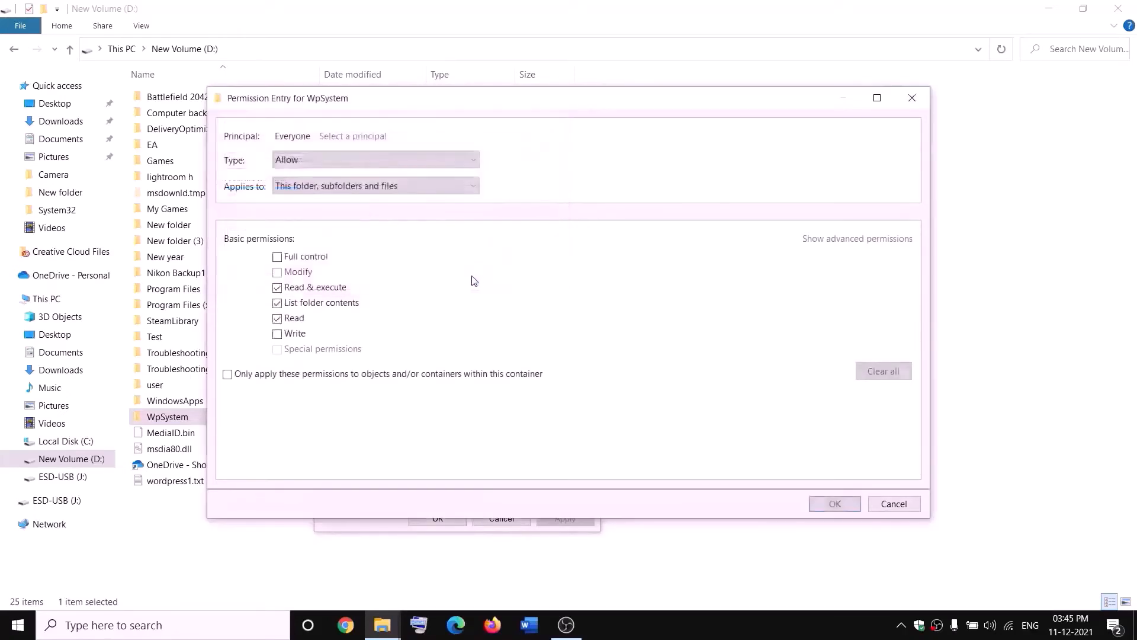
Grant Everyone Full control, apply it, and close WpSystem's properties
{"action": "left_click", "coordinate": [277, 259]}
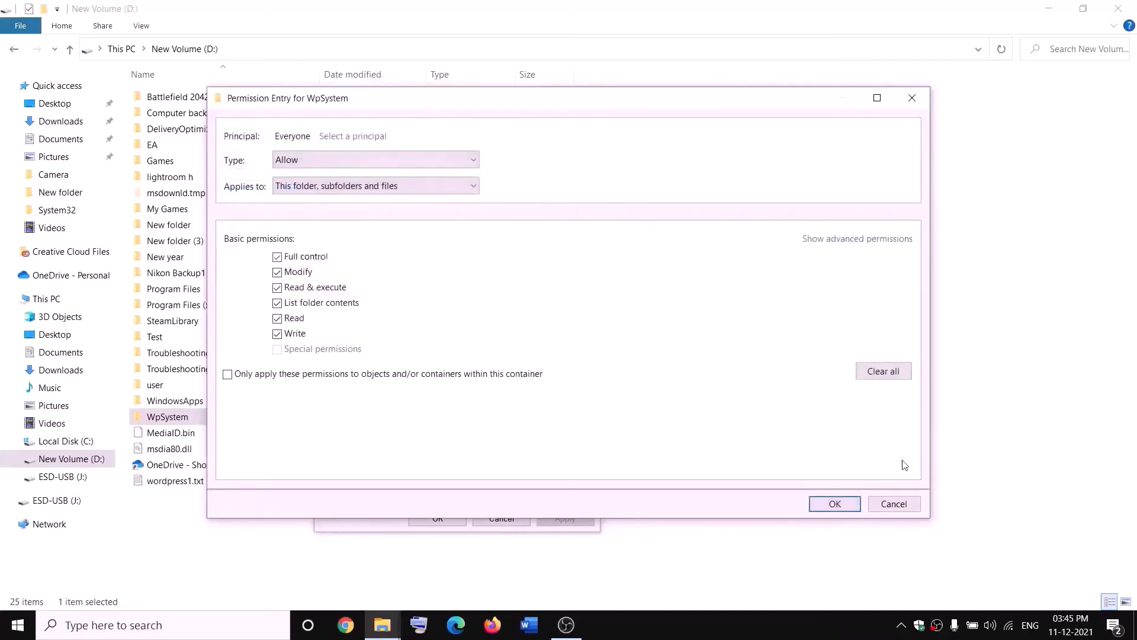
{"action": "left_click", "coordinate": [835, 503]}
{"action": "left_click", "coordinate": [835, 478]}
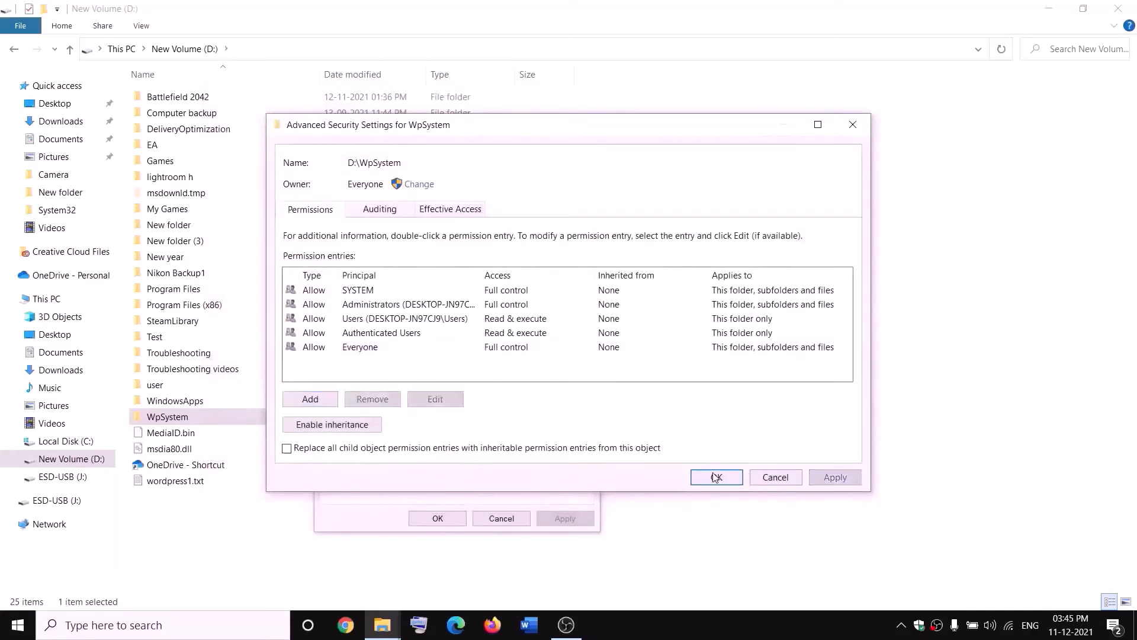
{"action": "left_click", "coordinate": [716, 477]}
{"action": "left_click", "coordinate": [438, 518]}
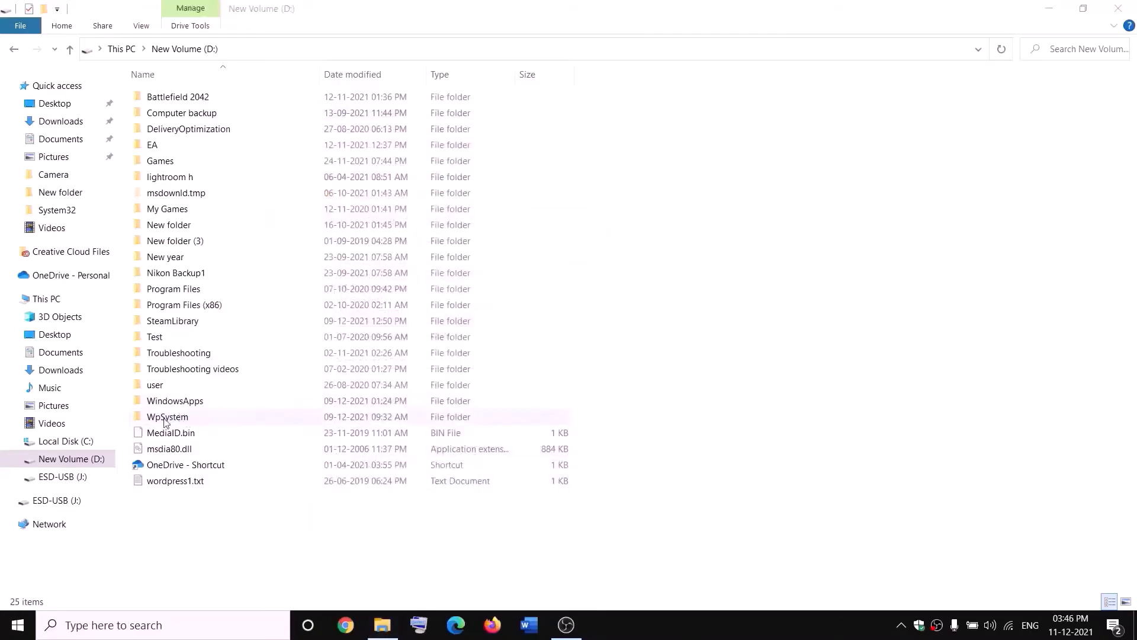
Append '.old' to the WpSystem folder name on drive D:
{"action": "right_click", "coordinate": [190, 418]}
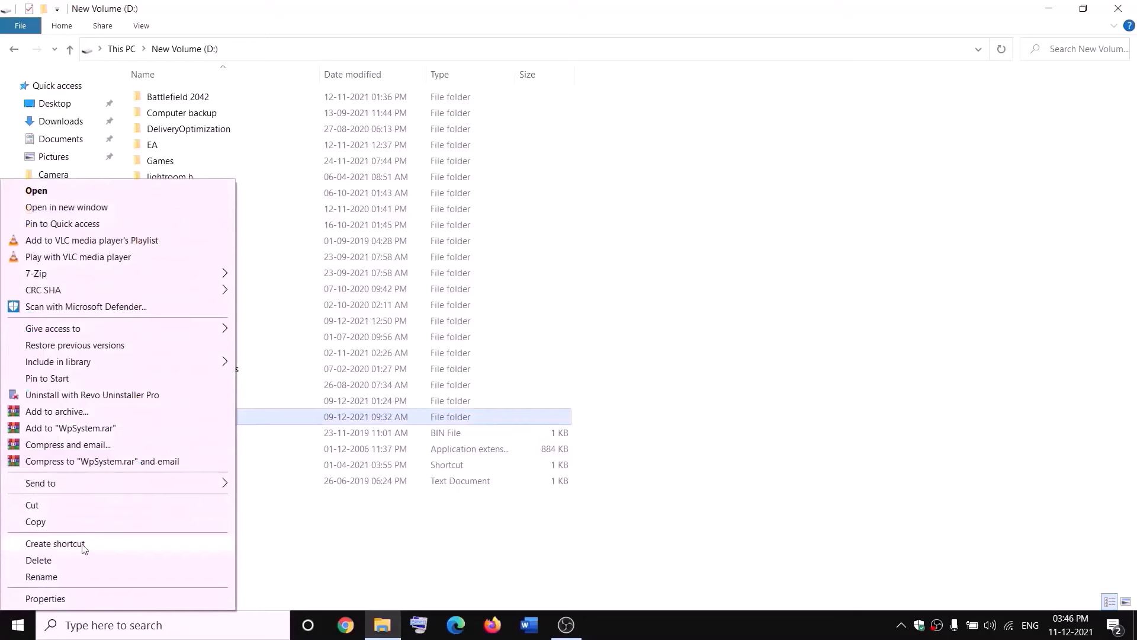
{"action": "left_click", "coordinate": [46, 581]}
{"action": "key", "text": "End"}
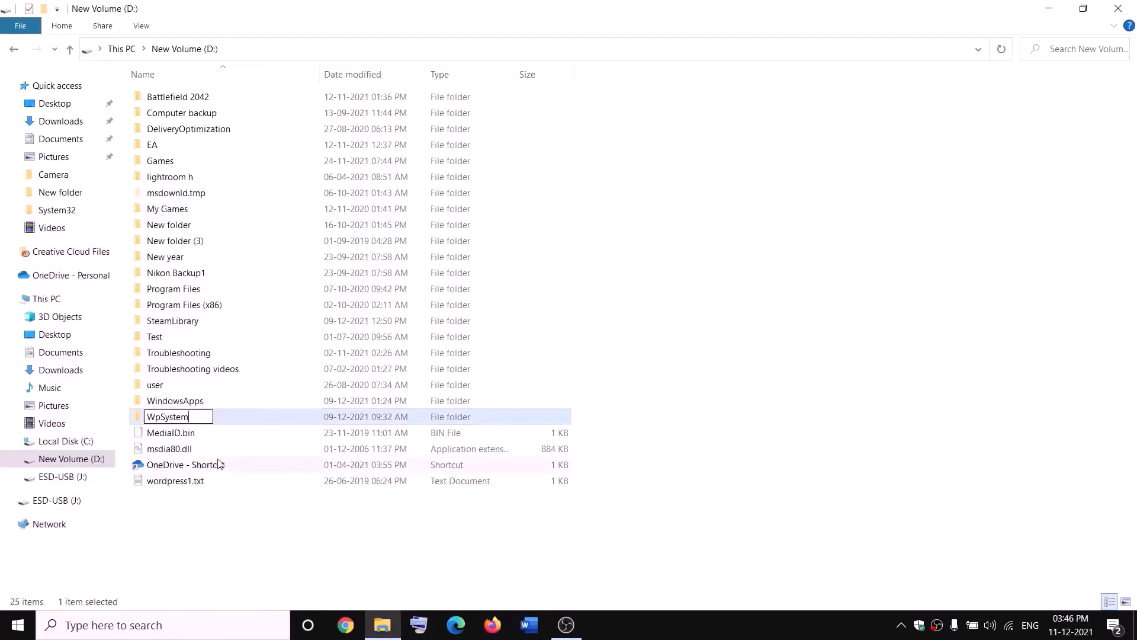
{"action": "type", "text": ".old"}
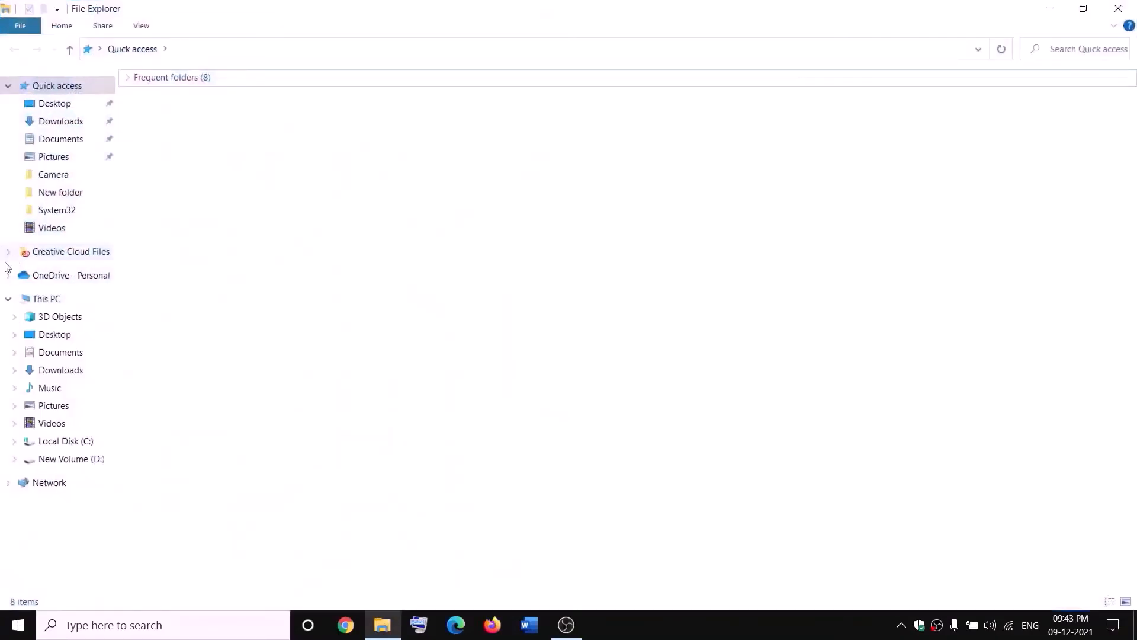
Open the advanced security settings for the WindowsApps folder on New Volume (D:)
{"action": "left_click", "coordinate": [25, 298]}
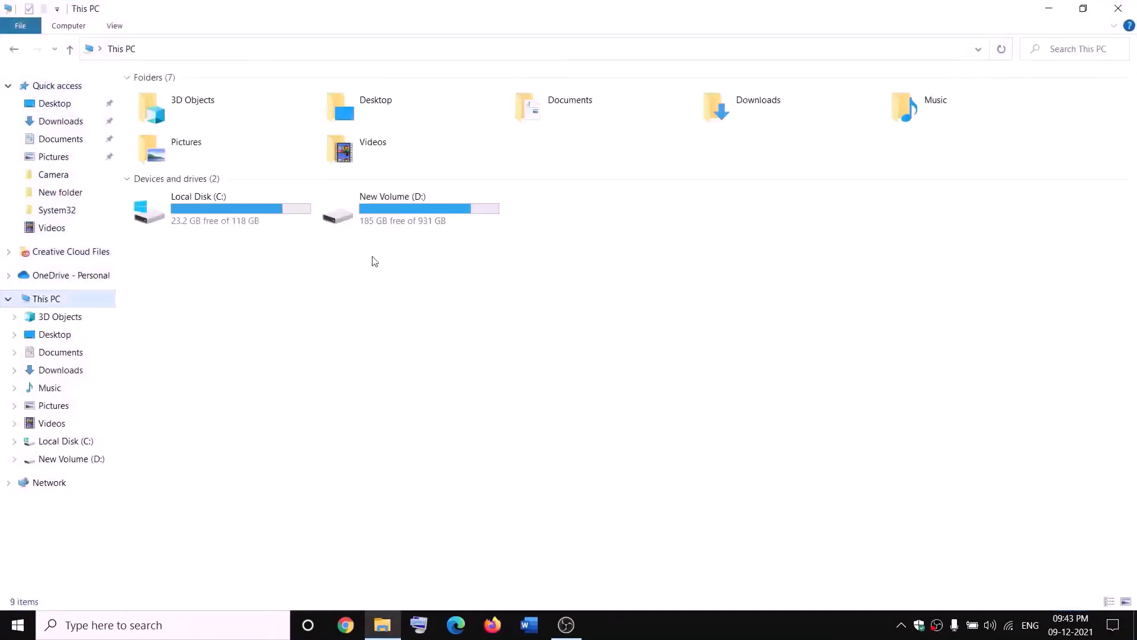
{"action": "double_click", "coordinate": [407, 214]}
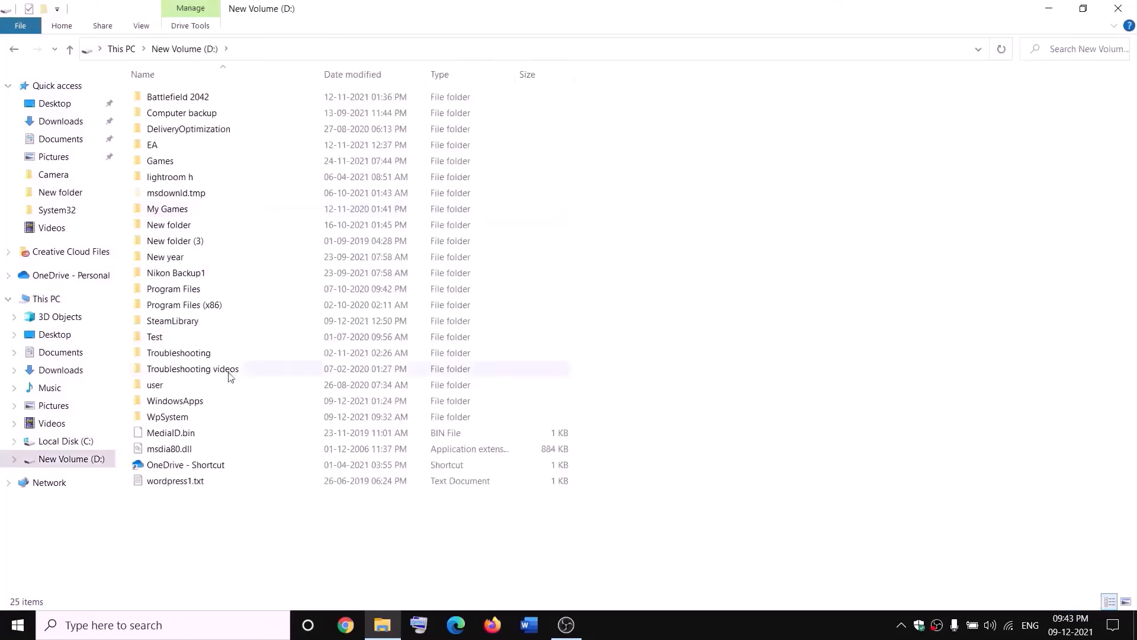
{"action": "left_click", "coordinate": [202, 401]}
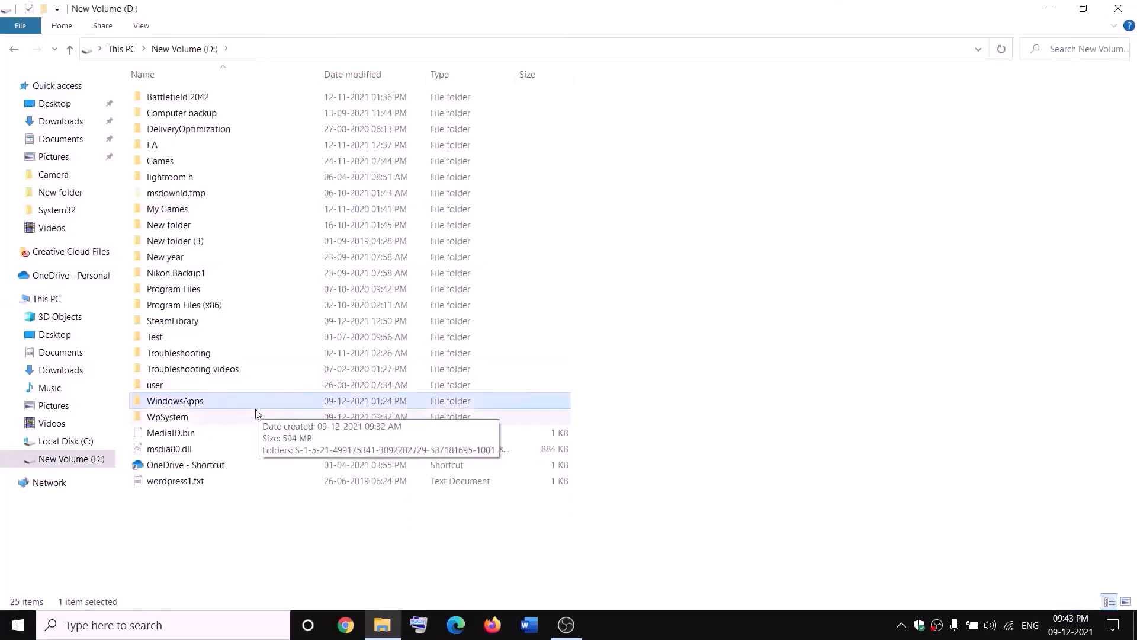
{"action": "right_click", "coordinate": [214, 403]}
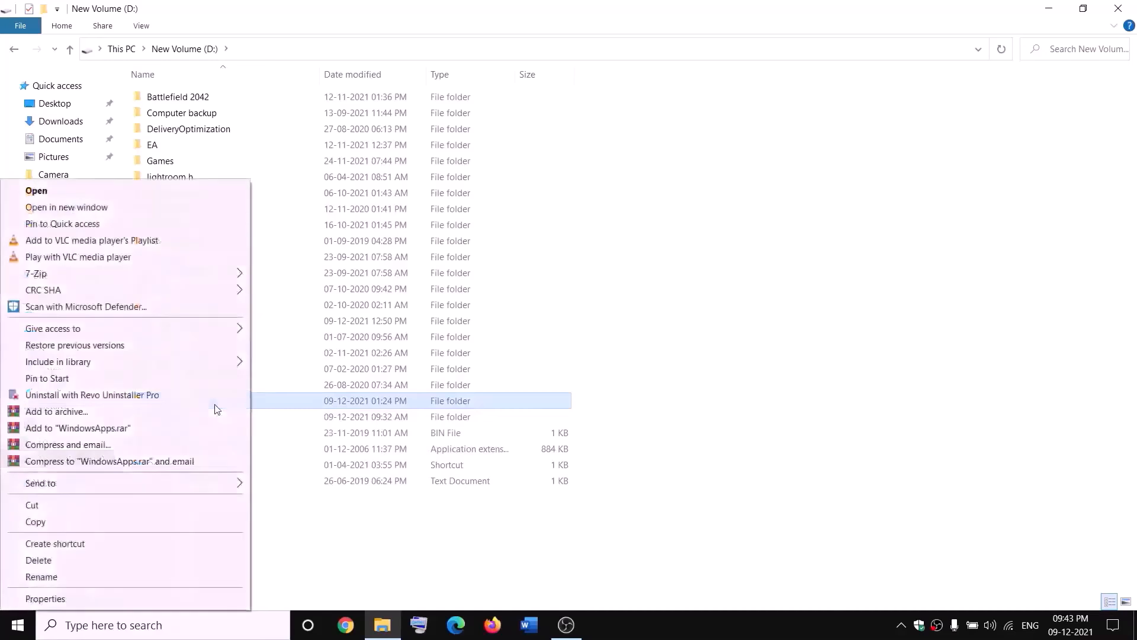
{"action": "left_click", "coordinate": [45, 599]}
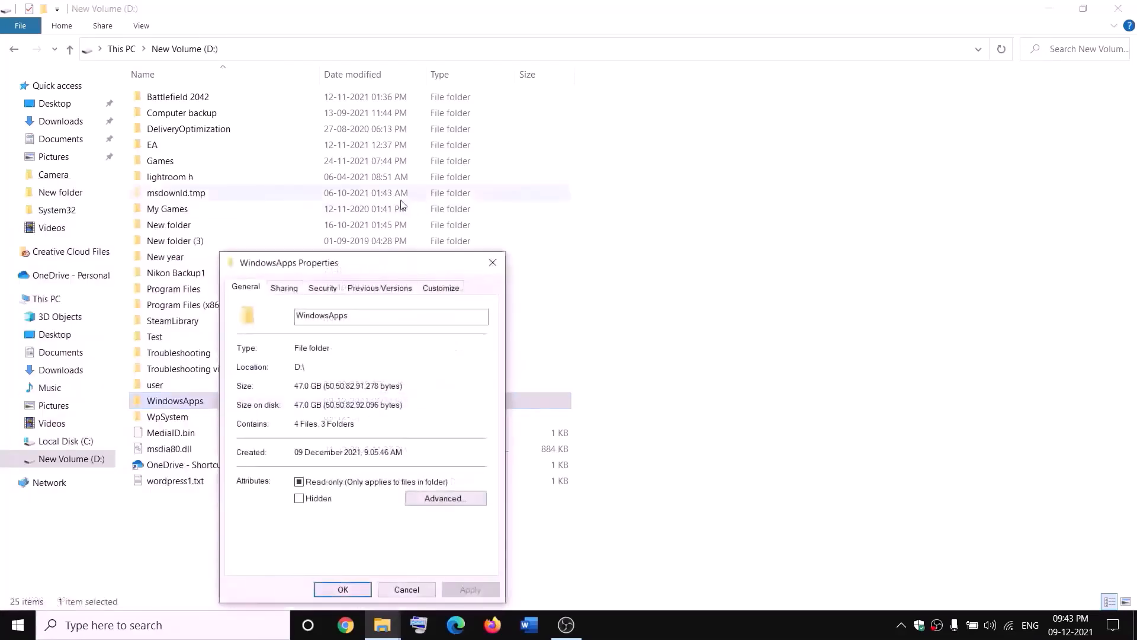
{"action": "left_click", "coordinate": [322, 291]}
{"action": "left_click", "coordinate": [443, 535]}
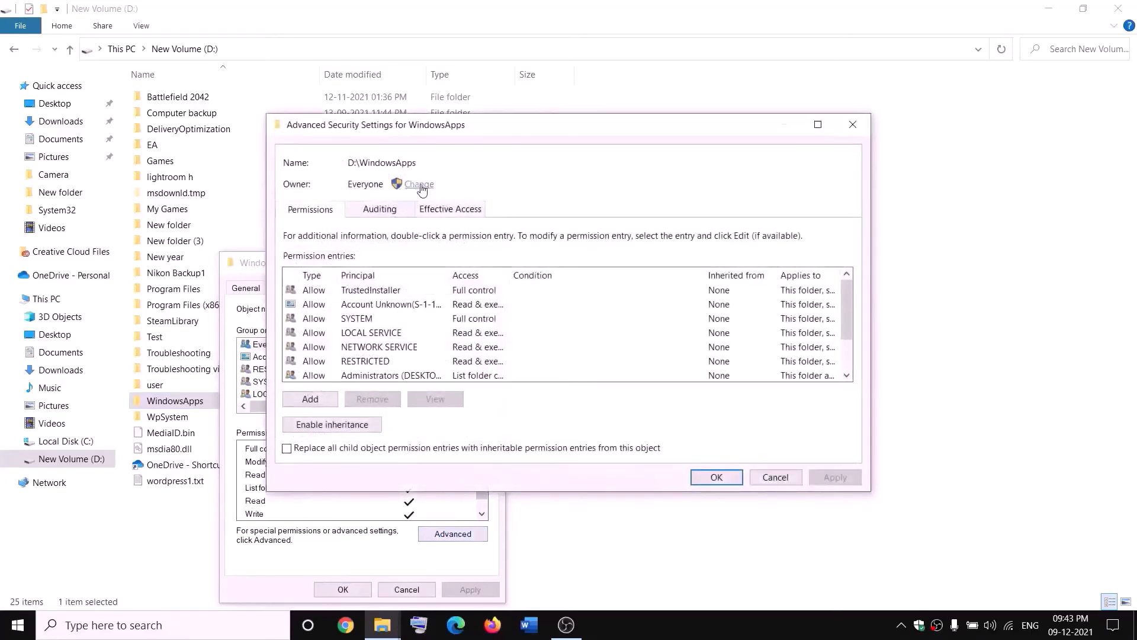
Change WindowsApps' owner to Everyone, including all subfolders and files, and close its properties
{"action": "left_click", "coordinate": [420, 185]}
{"action": "type", "text": "e"}
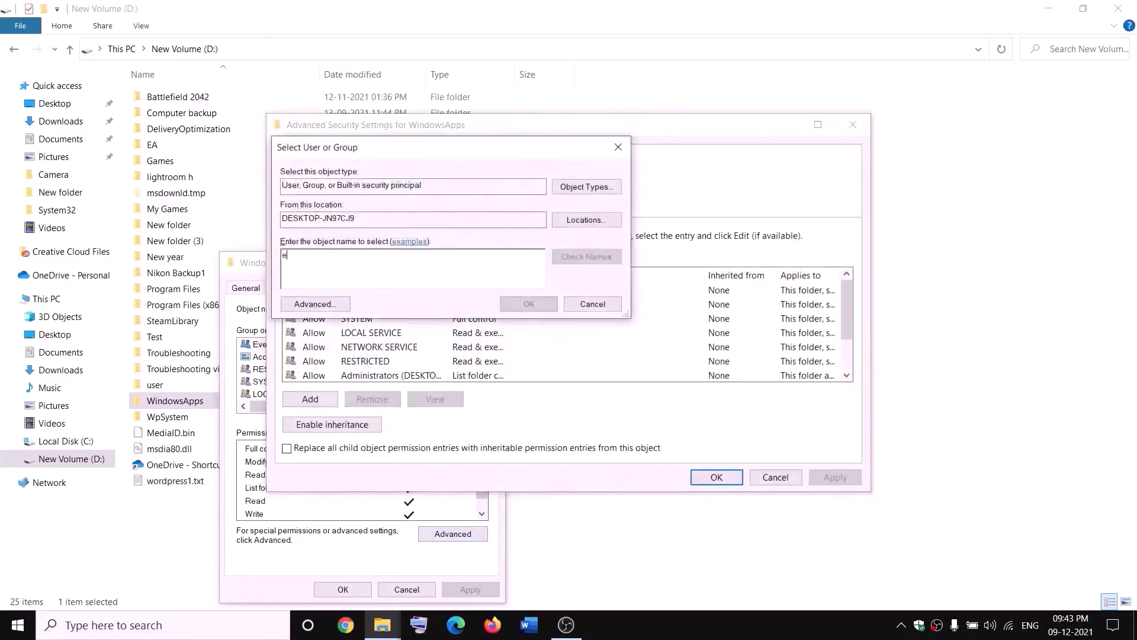
{"action": "type", "text": "veryone"}
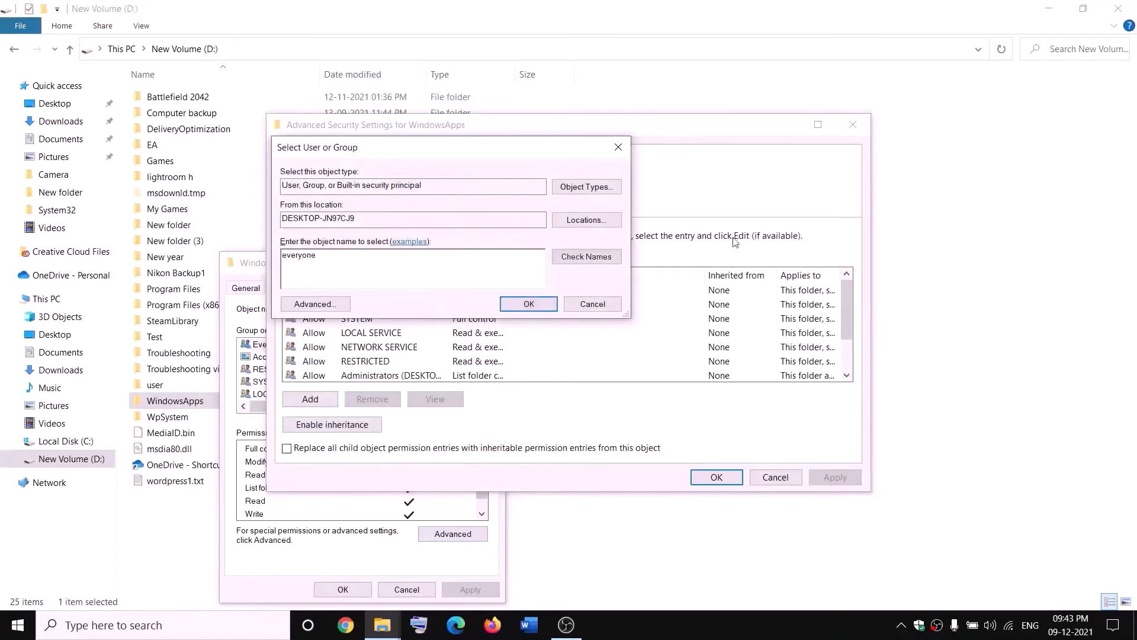
{"action": "left_click", "coordinate": [601, 259]}
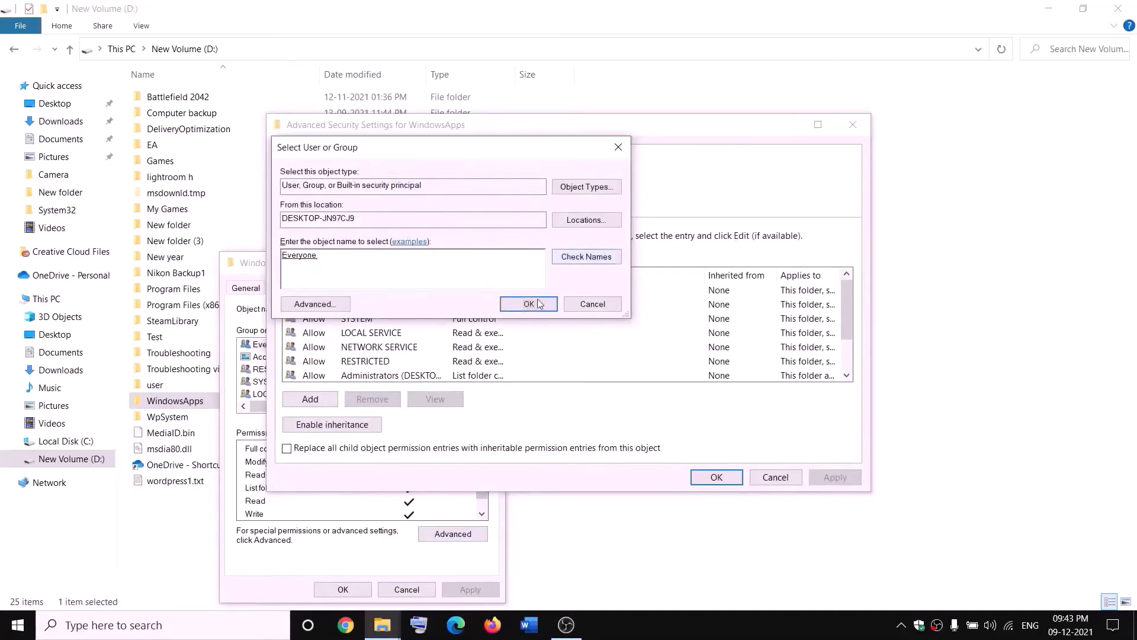
{"action": "left_click", "coordinate": [529, 304]}
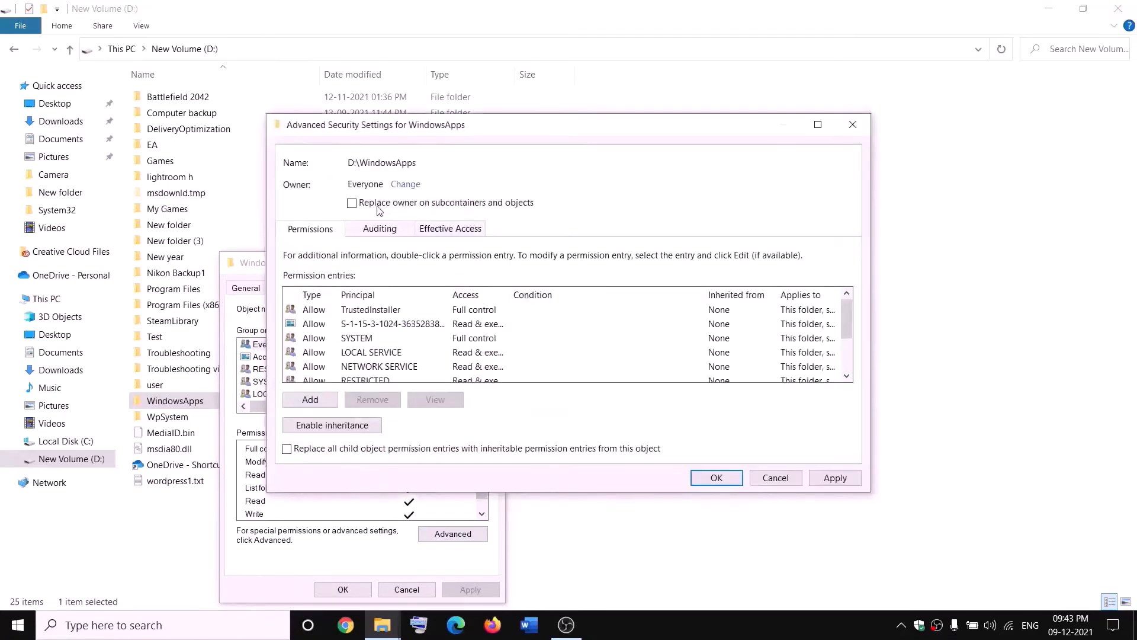
{"action": "left_click", "coordinate": [353, 204]}
{"action": "left_click", "coordinate": [845, 481]}
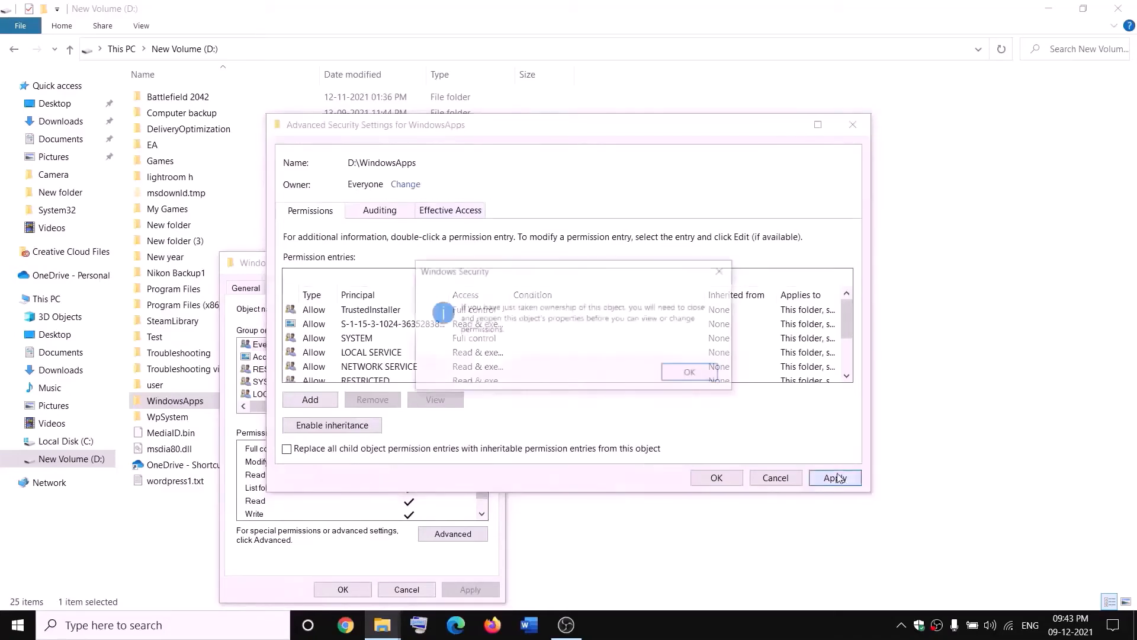
{"action": "left_click", "coordinate": [692, 373]}
{"action": "left_click", "coordinate": [717, 479]}
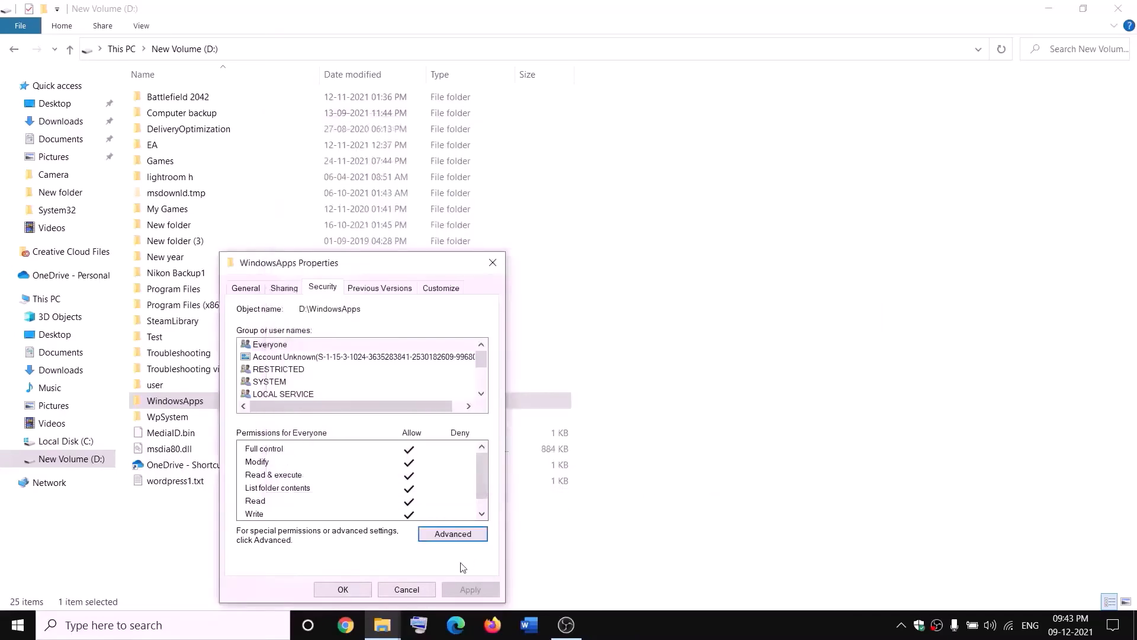
{"action": "left_click", "coordinate": [354, 593]}
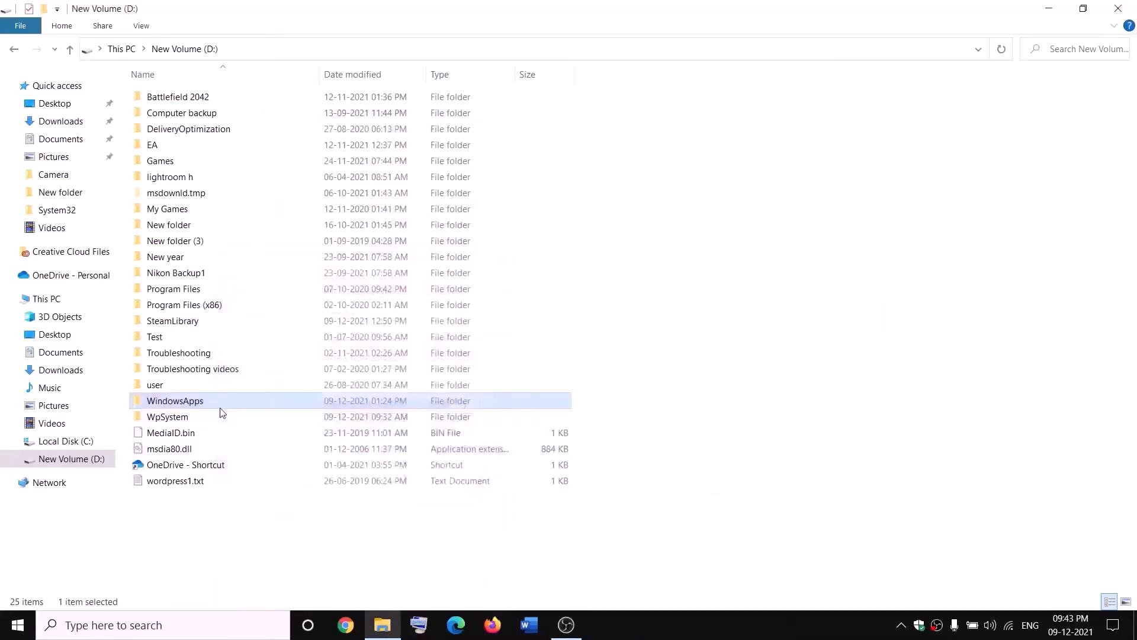
Add a new permission entry on WindowsApps with Everyone as the principal
{"action": "right_click", "coordinate": [248, 402]}
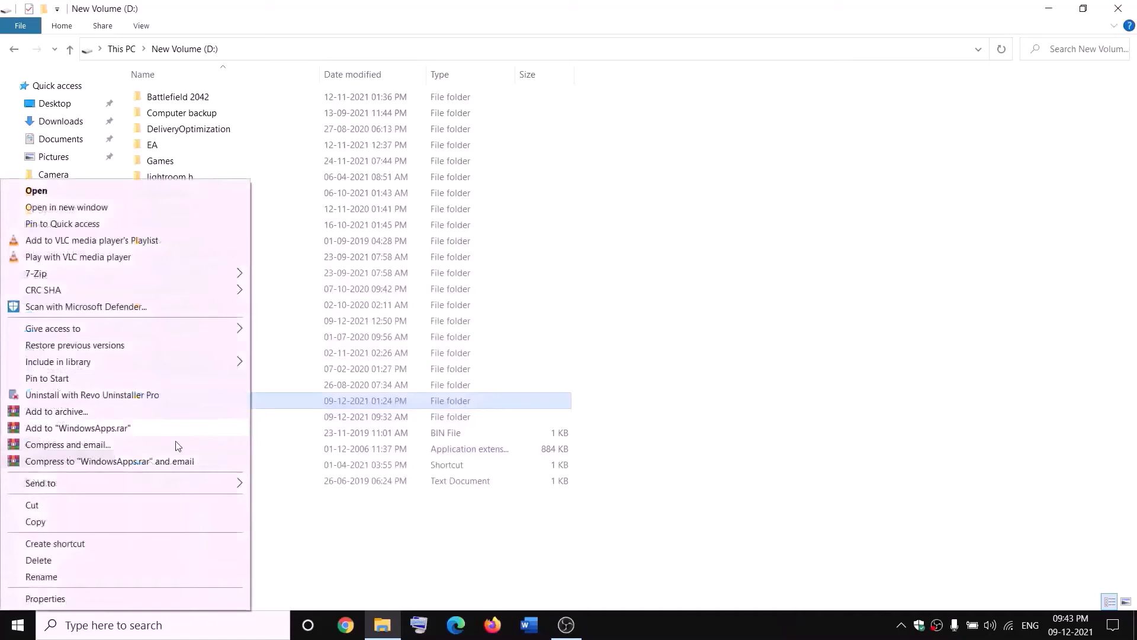
{"action": "left_click", "coordinate": [45, 597]}
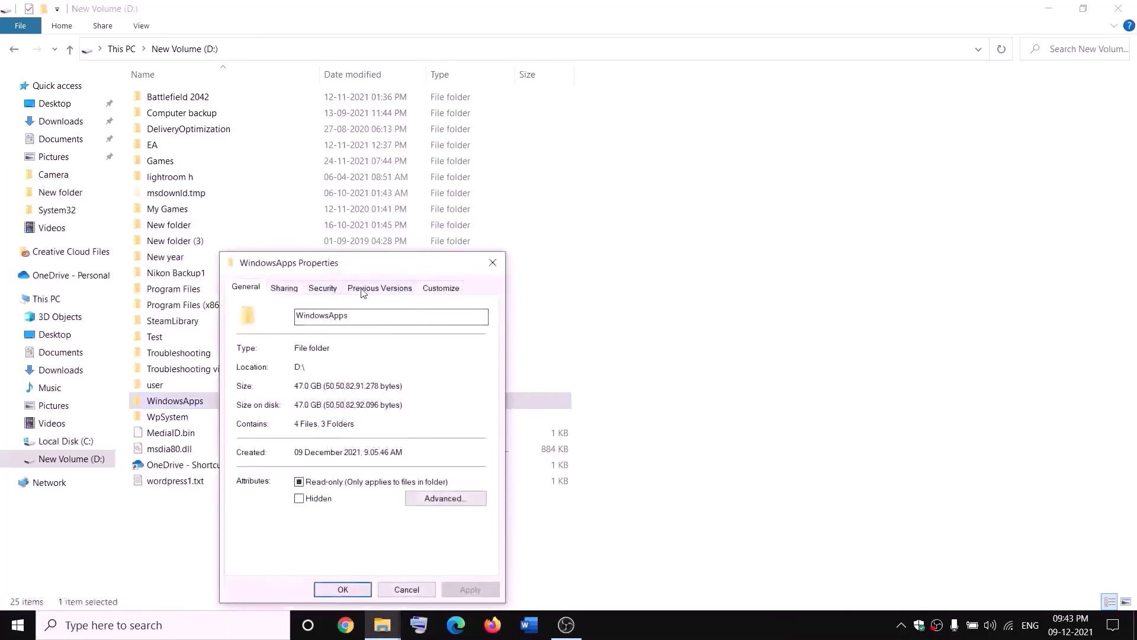
{"action": "left_click", "coordinate": [323, 288]}
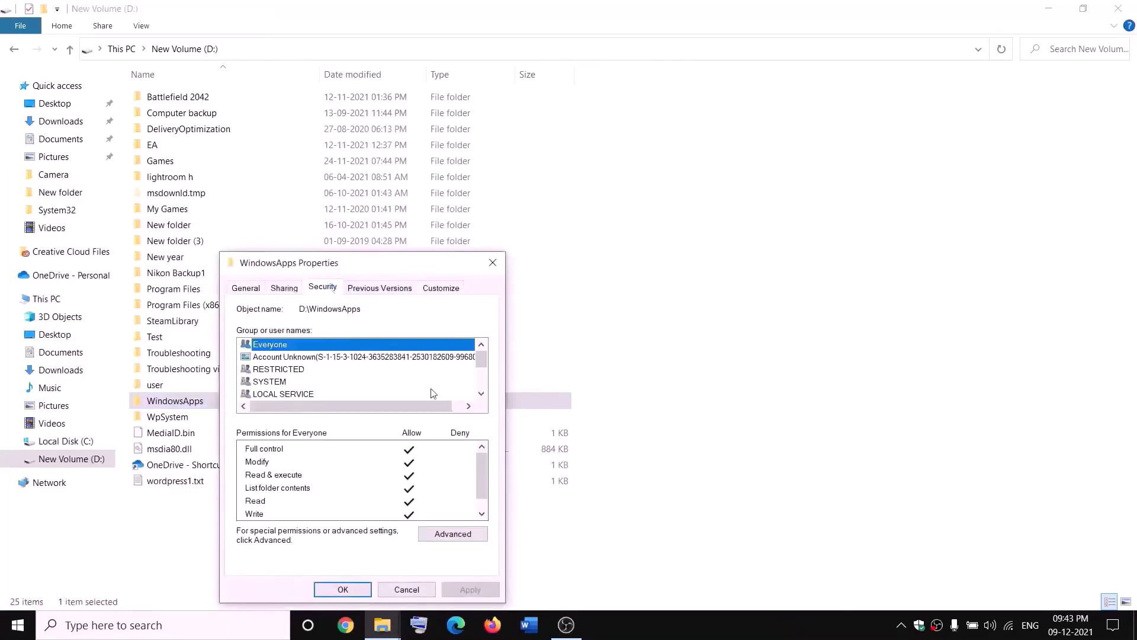
{"action": "left_click", "coordinate": [481, 535]}
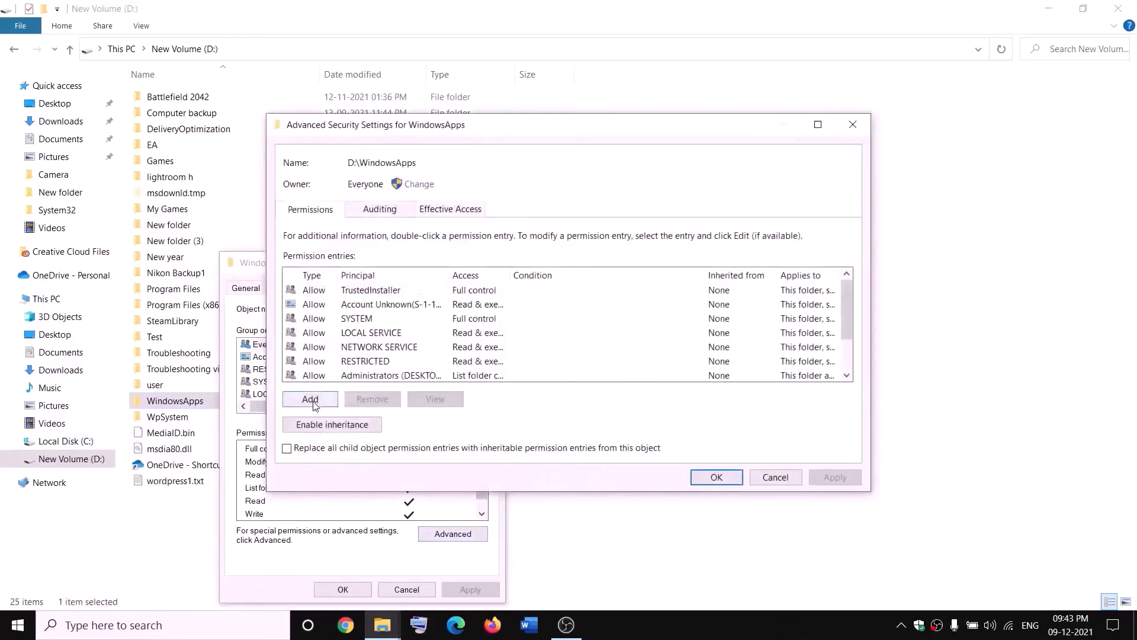
{"action": "left_click", "coordinate": [310, 399]}
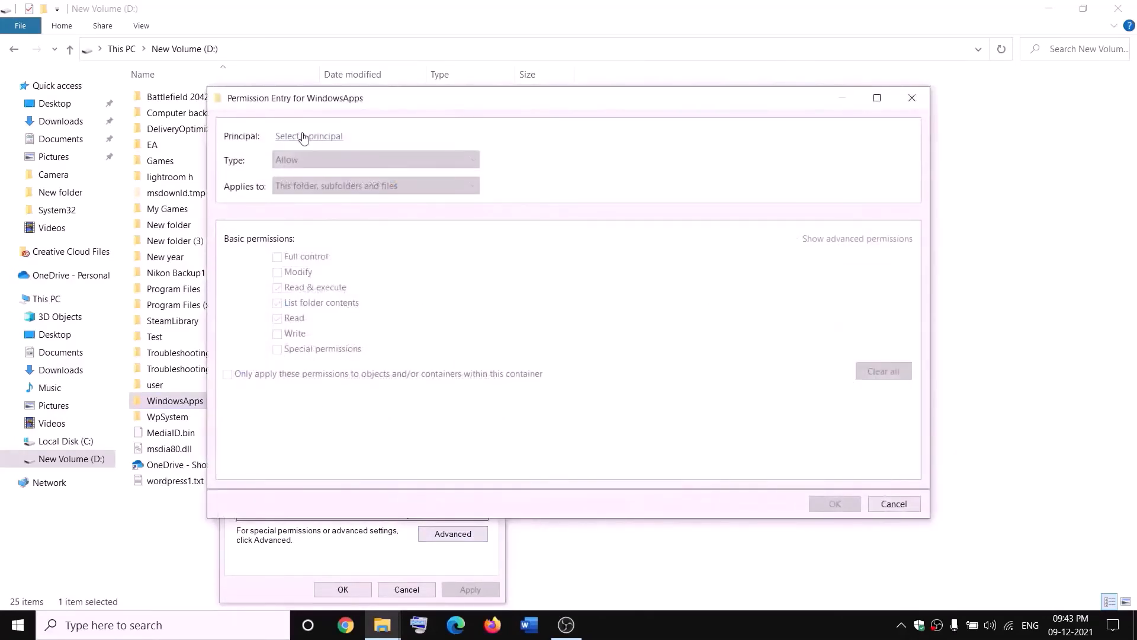
{"action": "left_click", "coordinate": [303, 138]}
{"action": "type", "text": "e"}
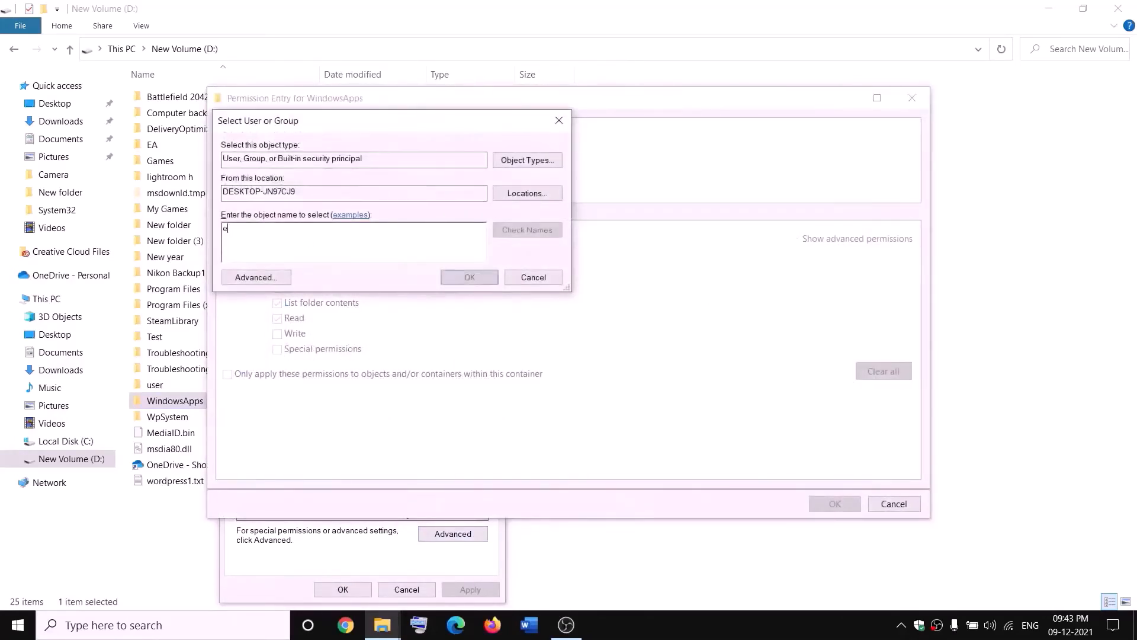
{"action": "type", "text": "veryone"}
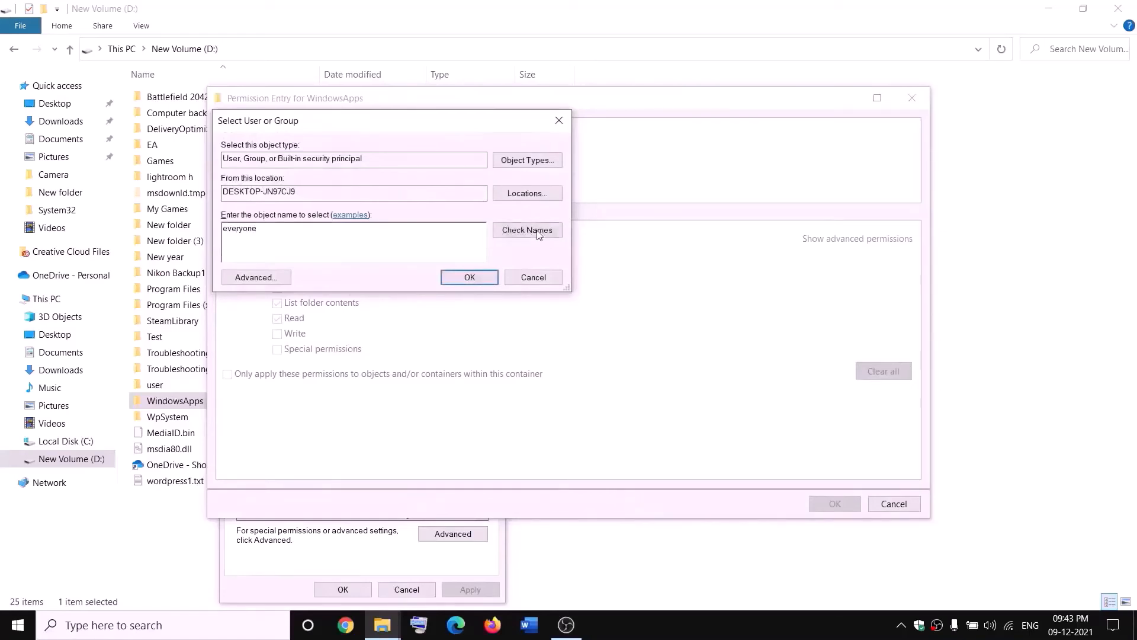
{"action": "left_click", "coordinate": [539, 232]}
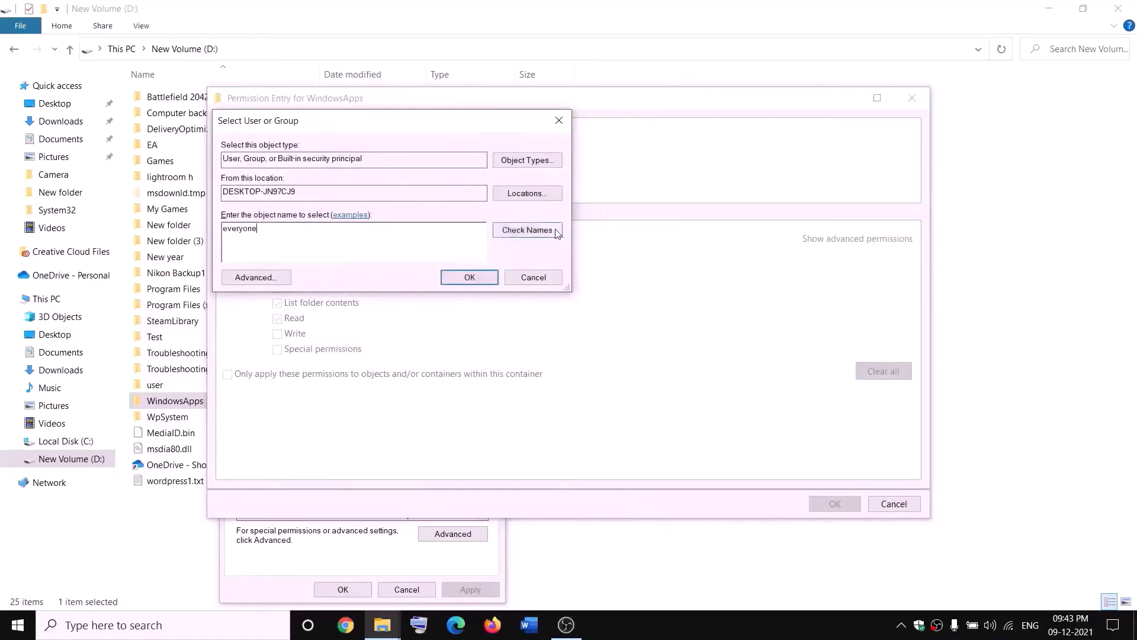
{"action": "left_click", "coordinate": [469, 277]}
Grant Everyone Full control, apply it, and close WindowsApps' properties
{"action": "left_click", "coordinate": [281, 260]}
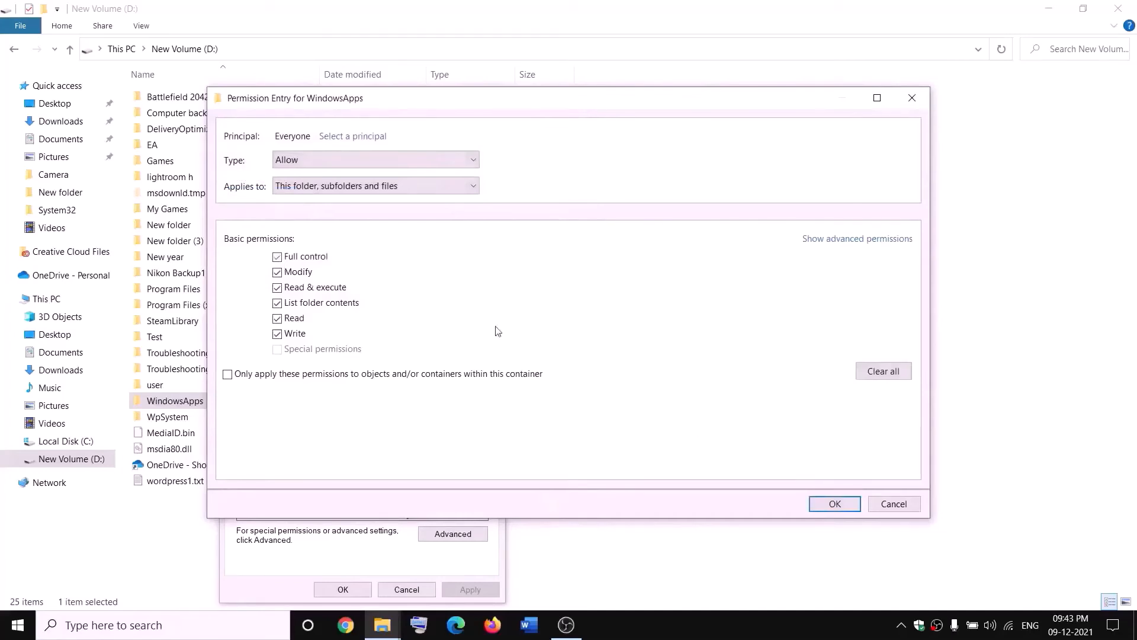
{"action": "left_click", "coordinate": [835, 503]}
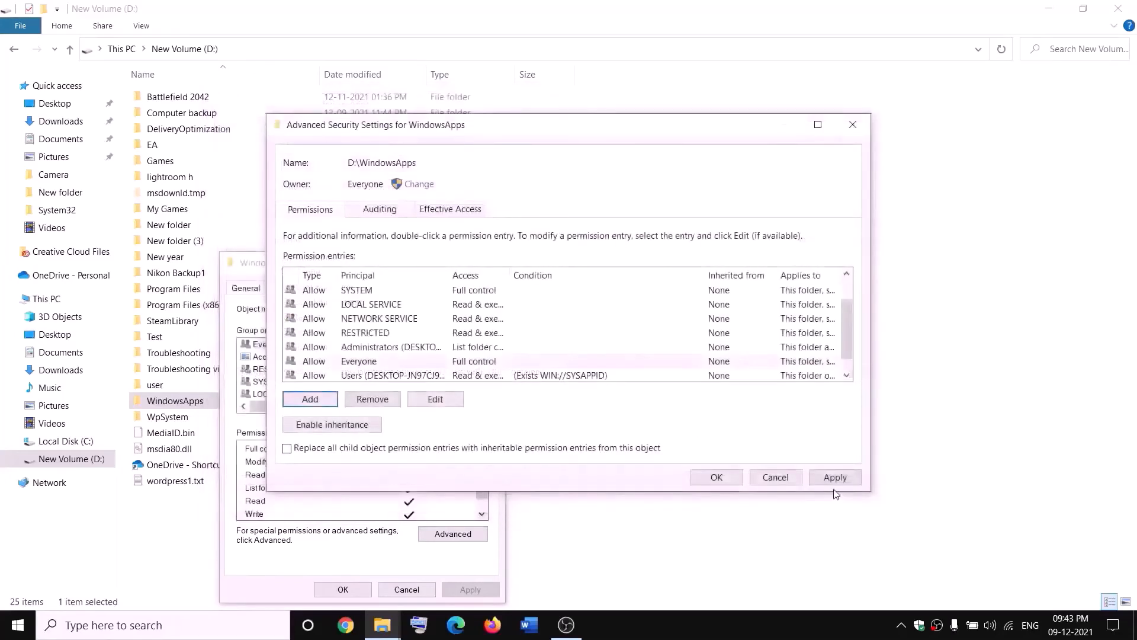
{"action": "left_click", "coordinate": [833, 481]}
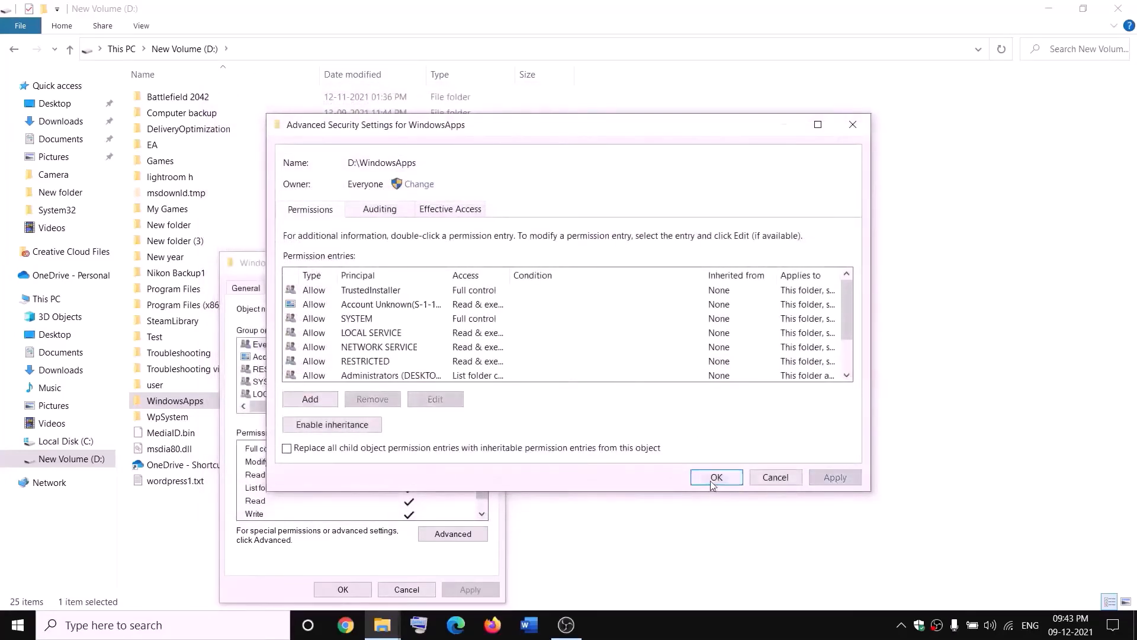
{"action": "left_click", "coordinate": [715, 480]}
{"action": "left_click", "coordinate": [325, 589]}
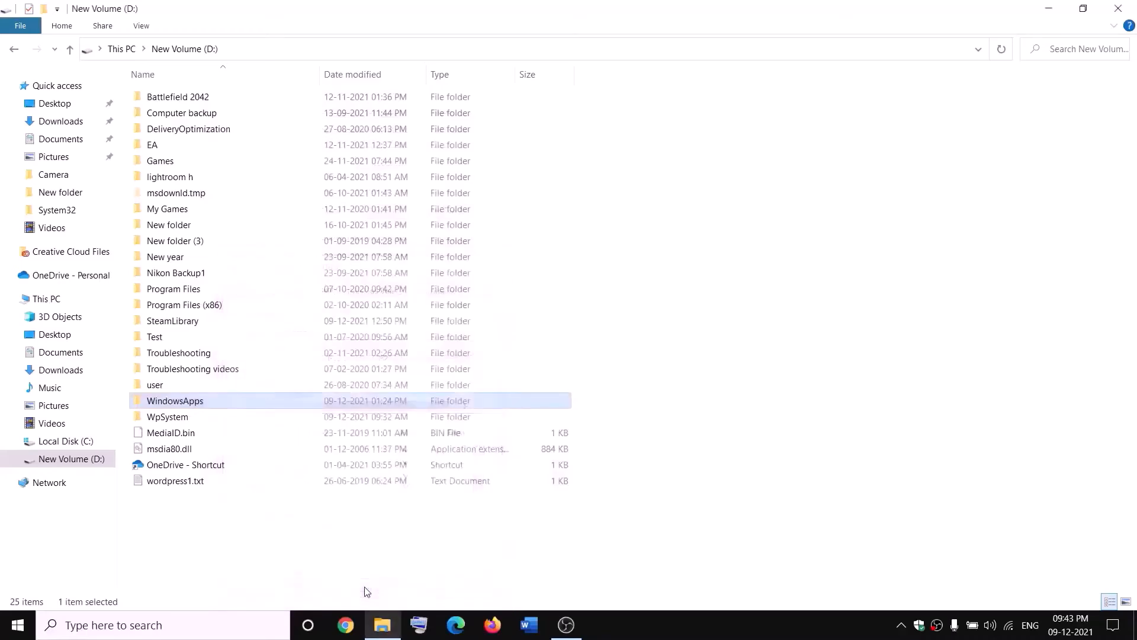
Rename the WindowsApps folder on D: to WindowsApps.old
{"action": "right_click", "coordinate": [215, 407]}
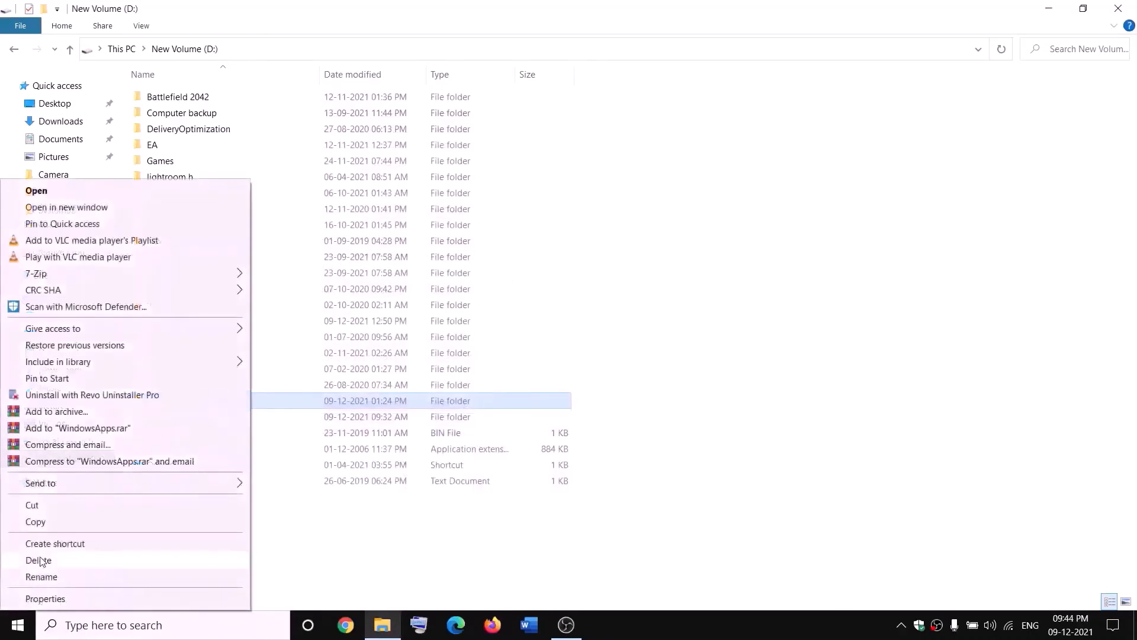
{"action": "left_click", "coordinate": [35, 577]}
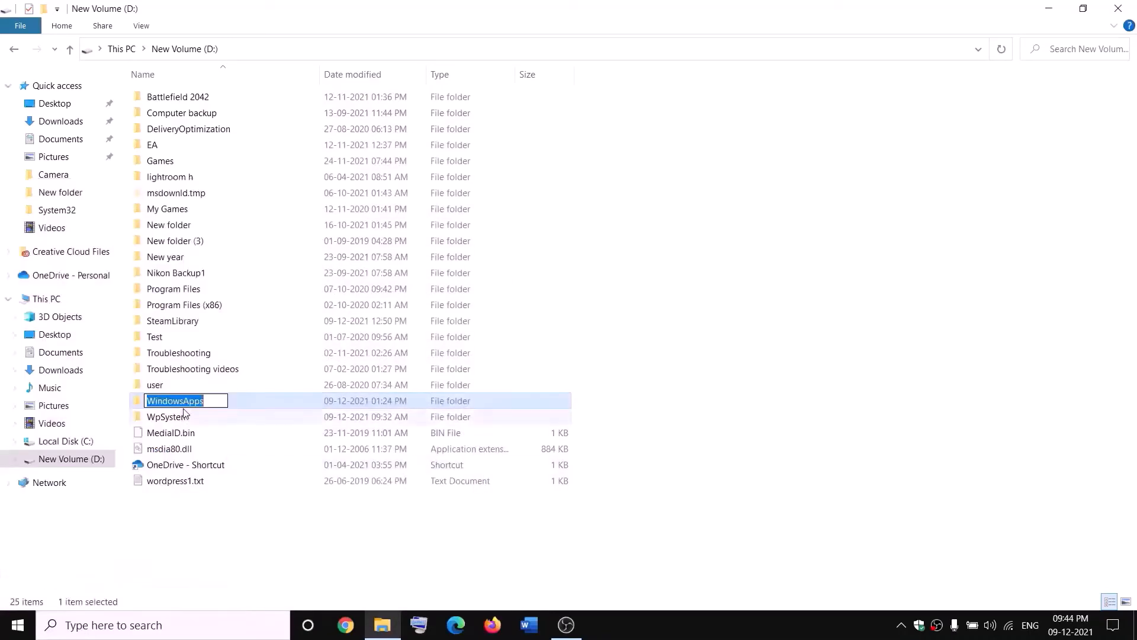
{"action": "left_click", "coordinate": [213, 398]}
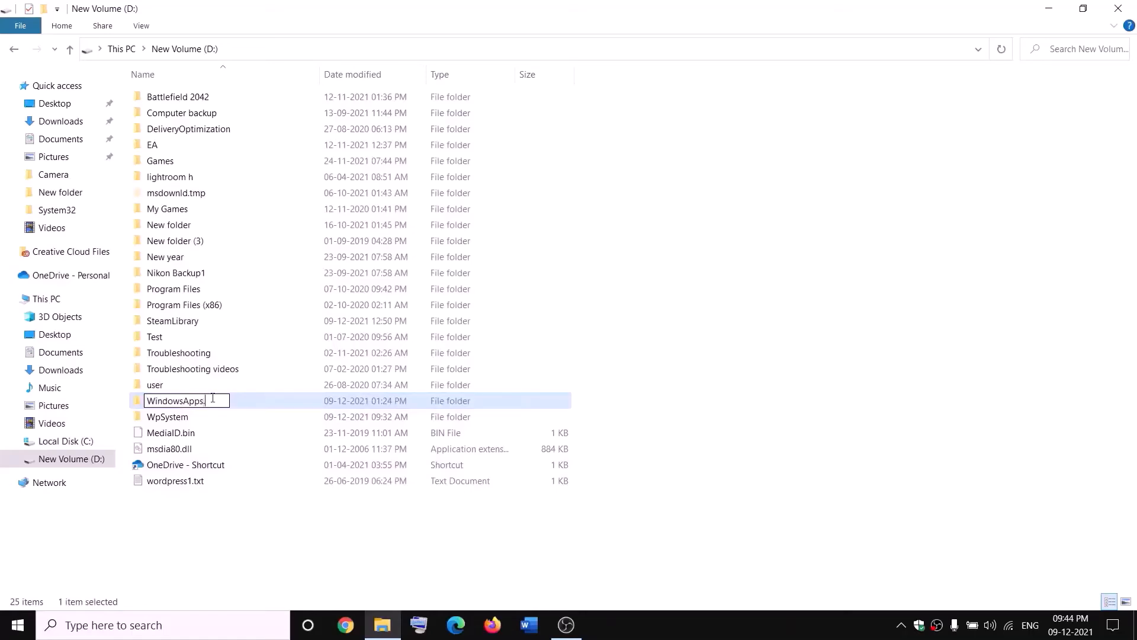
{"action": "type", "text": ".old"}
{"action": "left_click", "coordinate": [258, 516]}
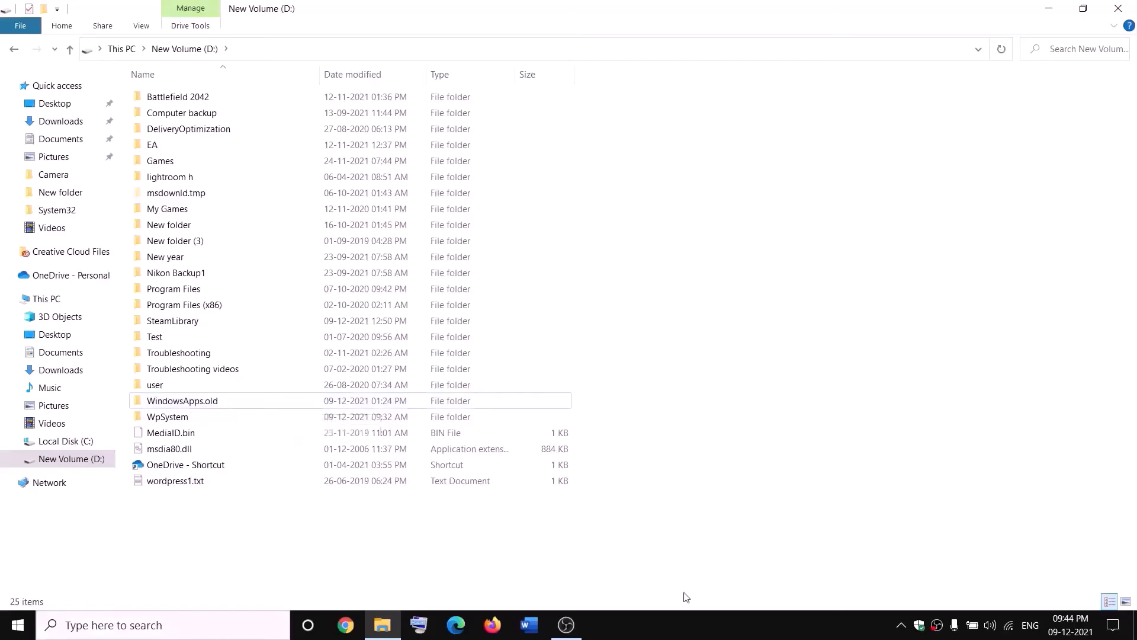
End the Gaming Services task in Task Manager, then close Task Manager
{"action": "right_click", "coordinate": [17, 625]}
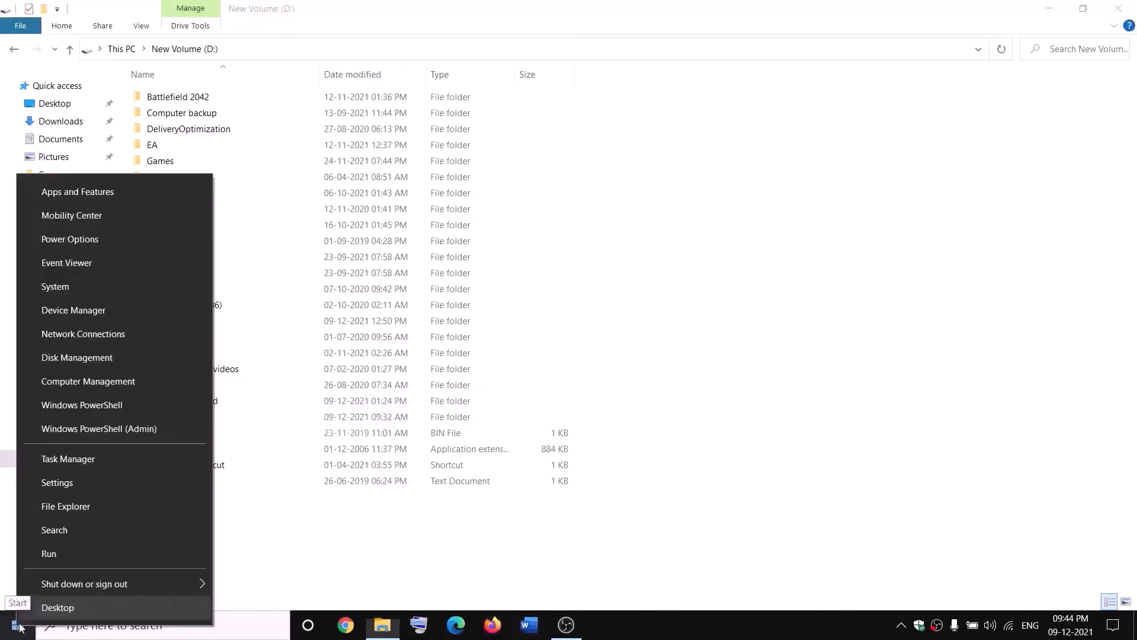
{"action": "left_click", "coordinate": [62, 464]}
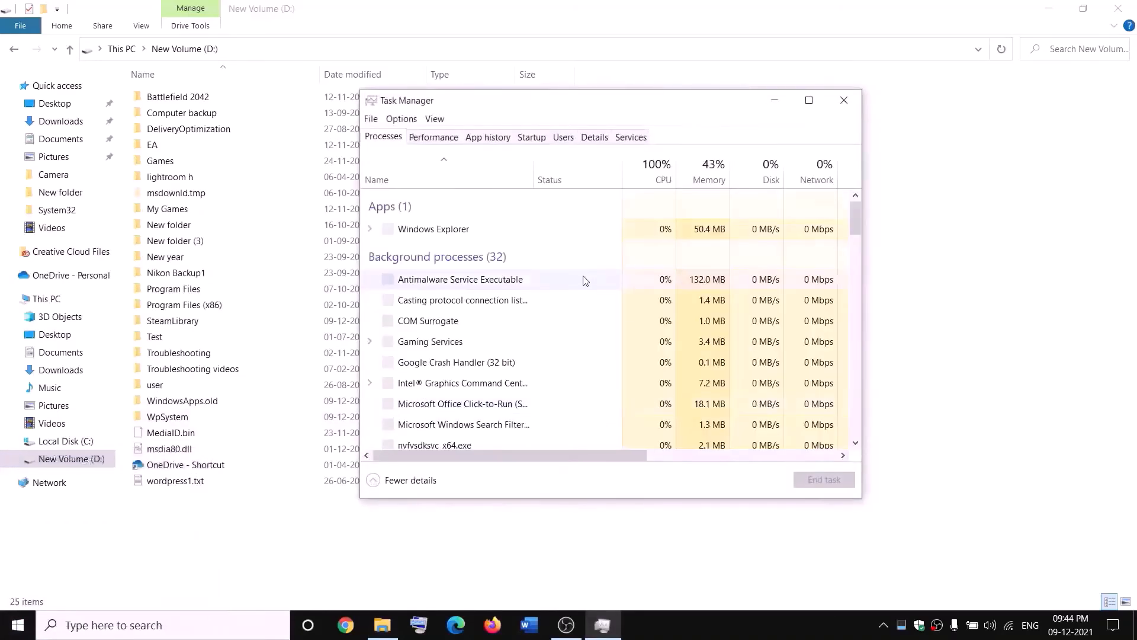
{"action": "scroll", "coordinate": [516, 331], "scroll_direction": "down", "scroll_amount": 2}
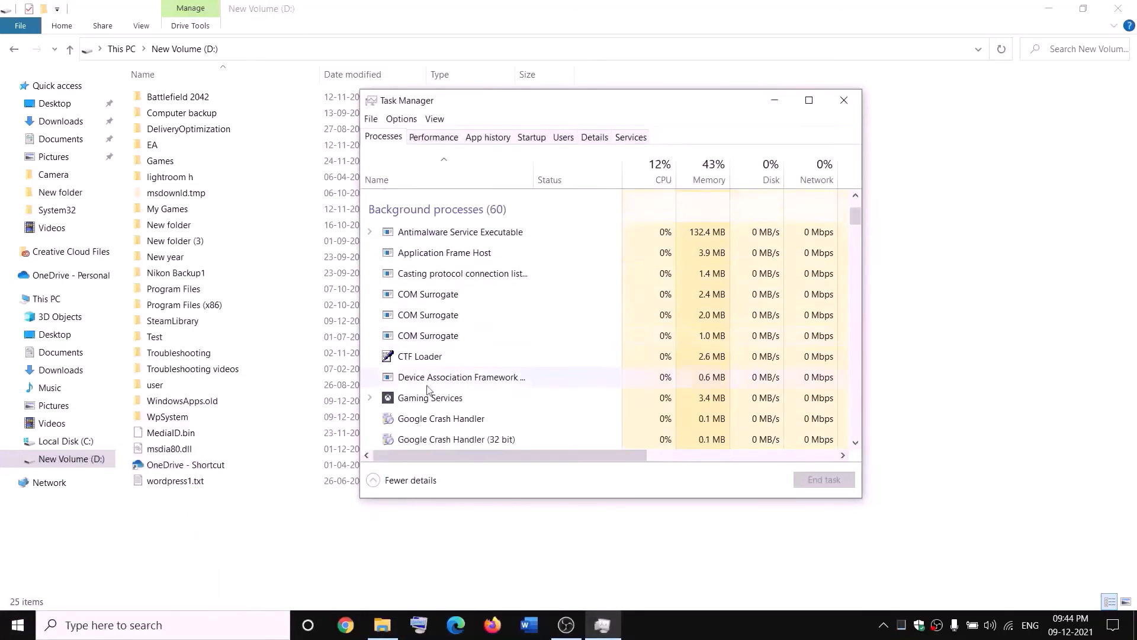
{"action": "right_click", "coordinate": [413, 403]}
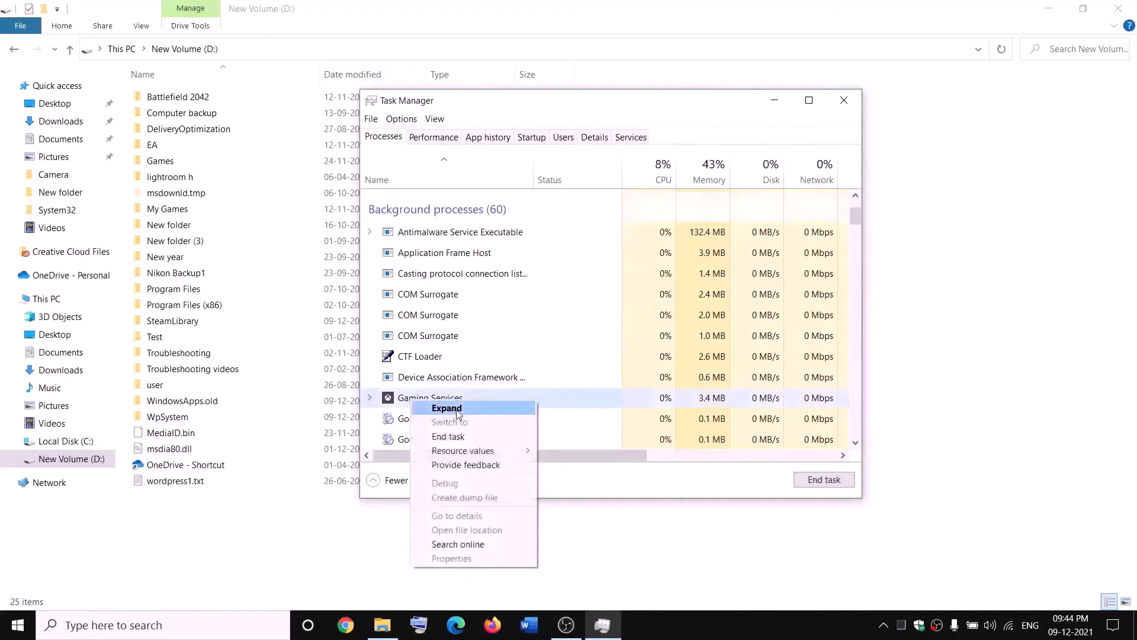
{"action": "left_click", "coordinate": [456, 442]}
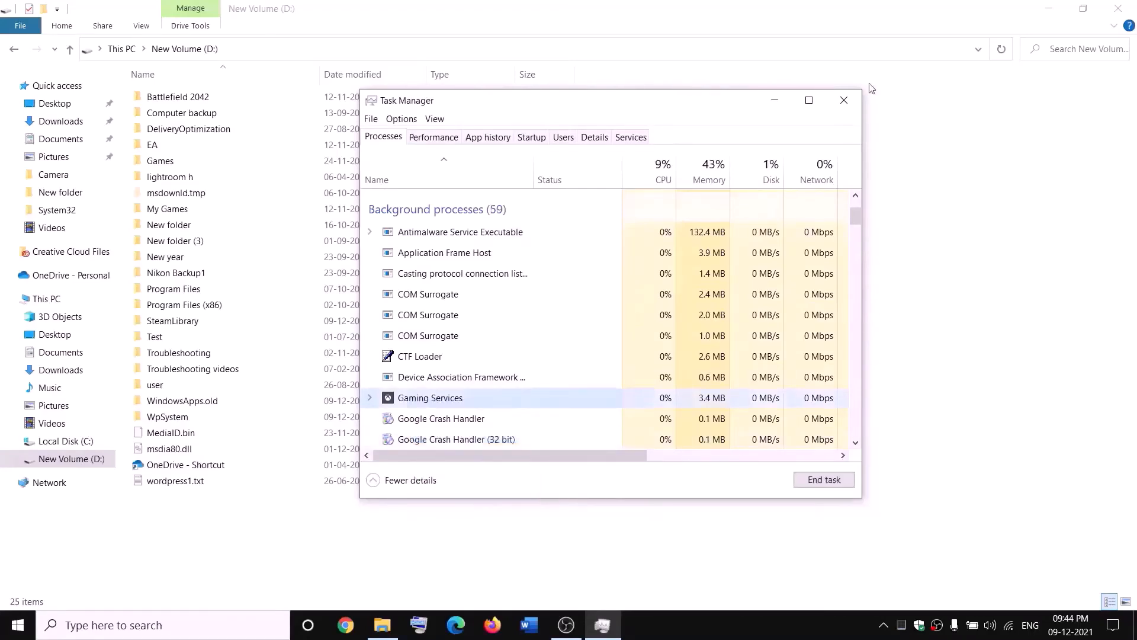
{"action": "left_click", "coordinate": [843, 101]}
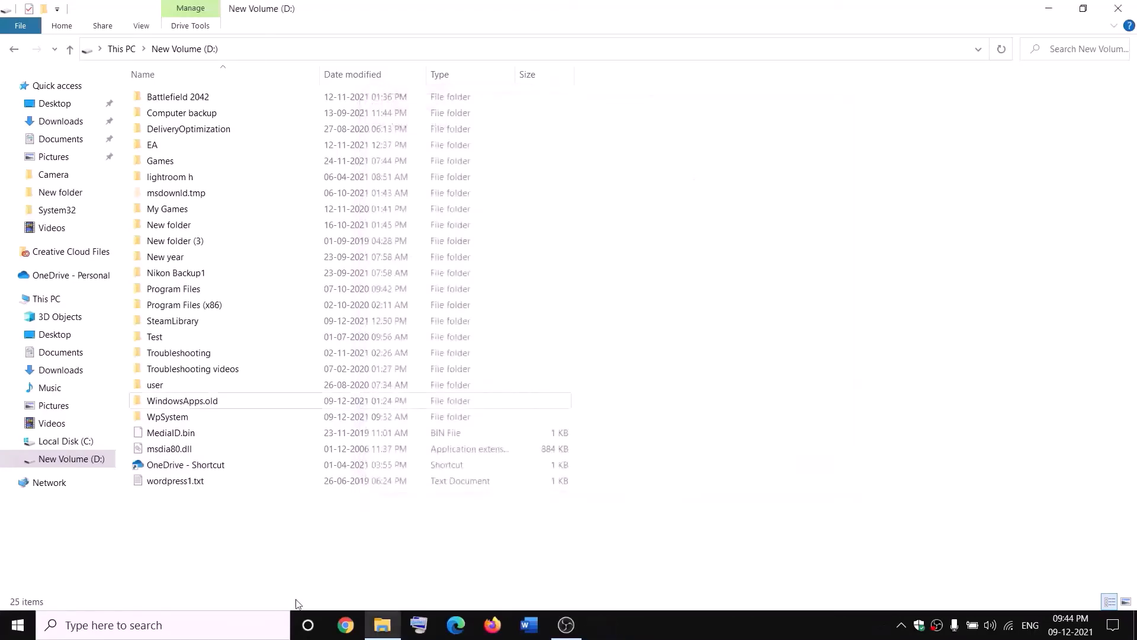
Open Services from the search and start the Gaming Services service
{"action": "left_click", "coordinate": [249, 626]}
{"action": "type", "text": "servi"}
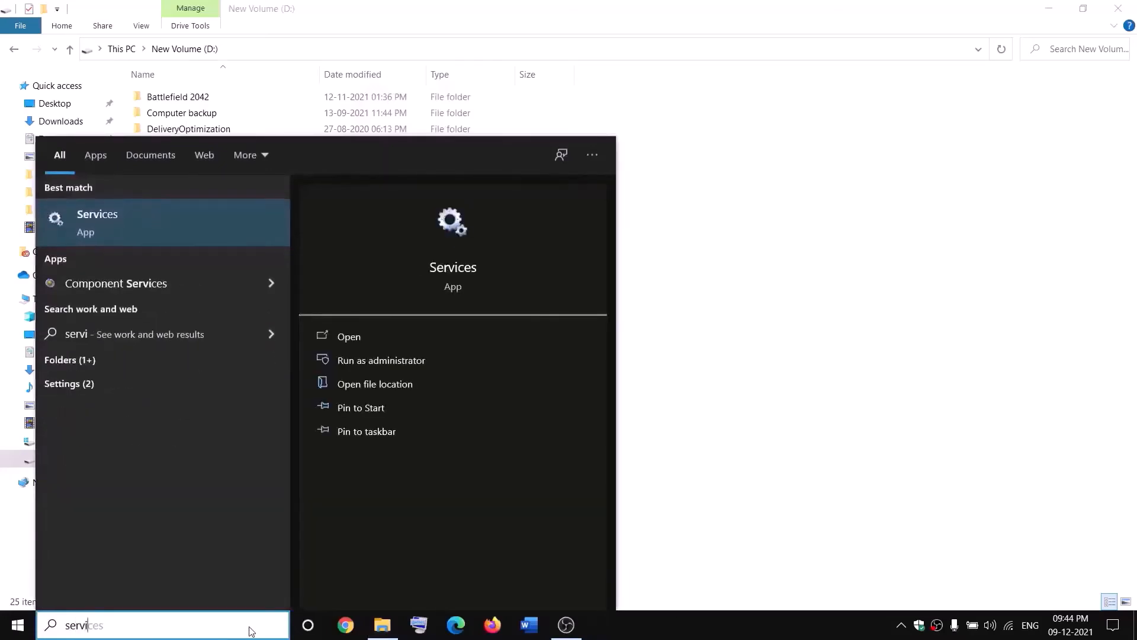
{"action": "key", "text": "Return"}
{"action": "left_click", "coordinate": [487, 314]}
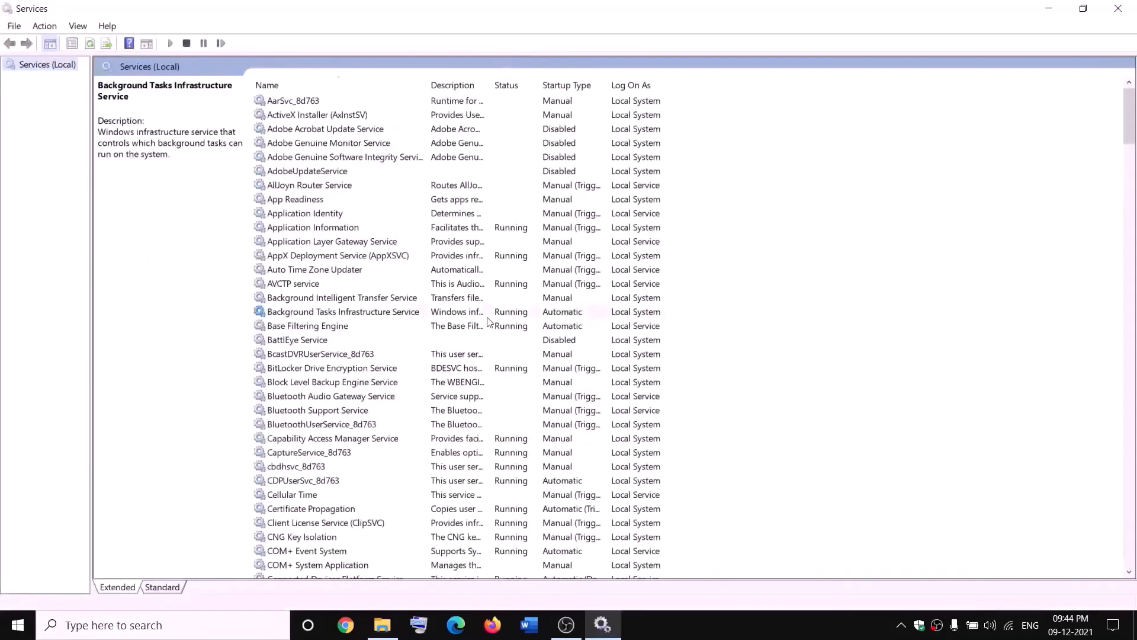
{"action": "key", "text": "g"}
{"action": "left_click", "coordinate": [497, 156]}
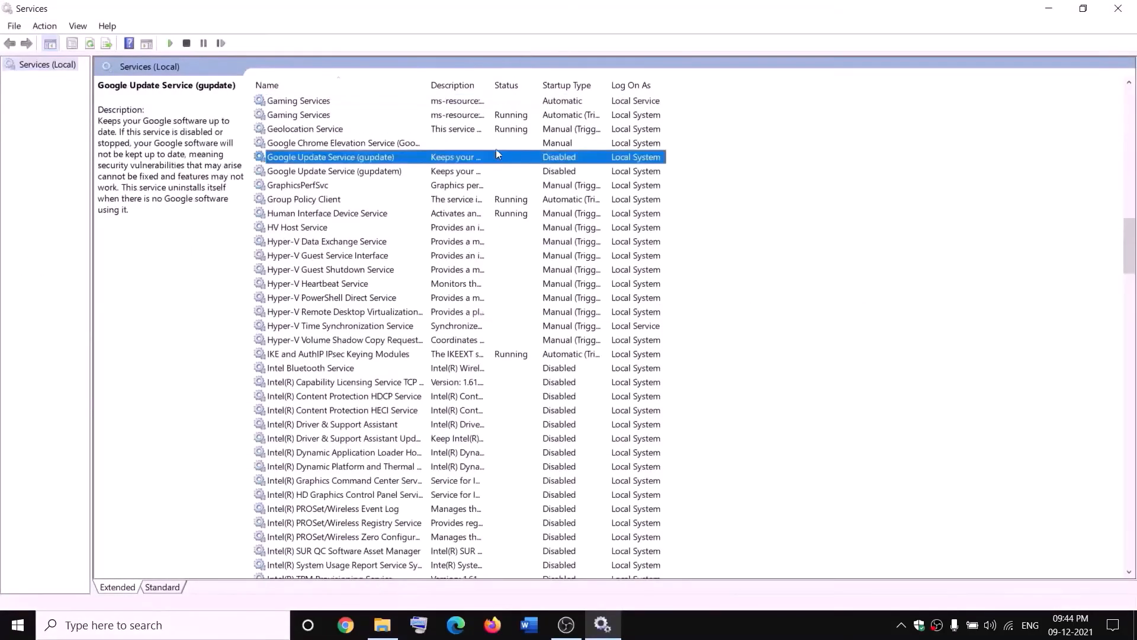
{"action": "left_click", "coordinate": [472, 104]}
{"action": "right_click", "coordinate": [472, 104]}
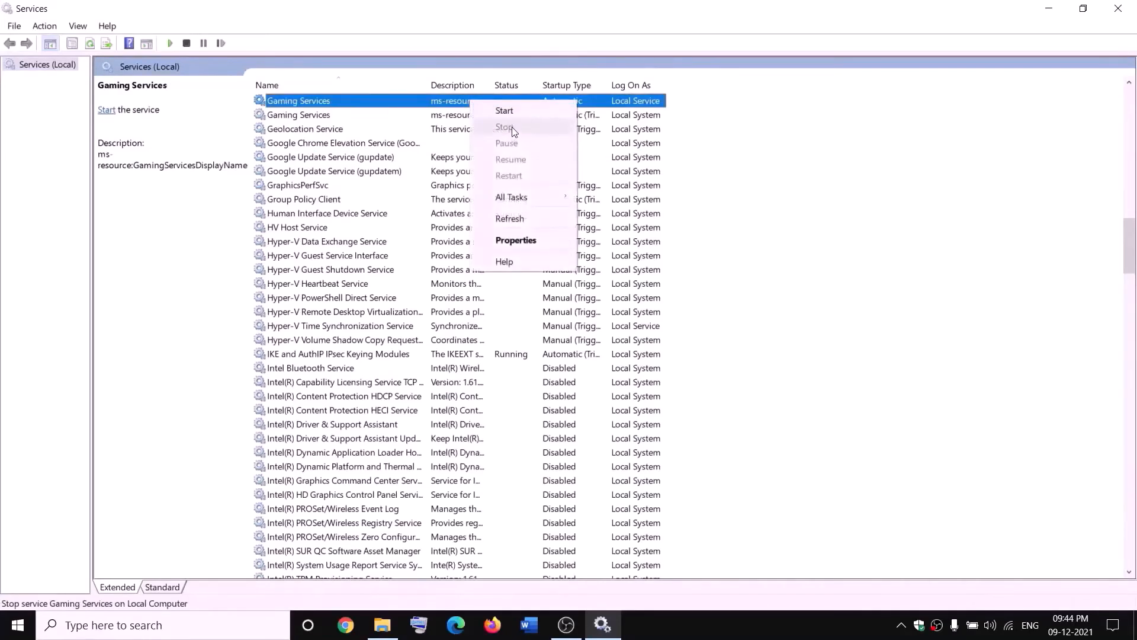
{"action": "left_click", "coordinate": [508, 111]}
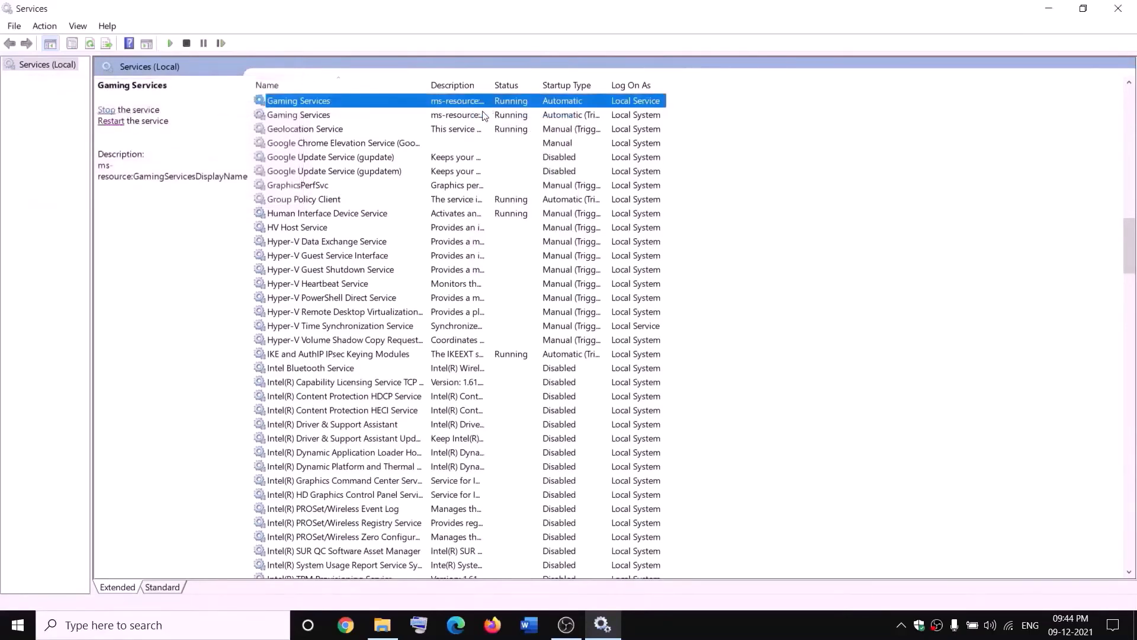
Stop both Gaming Services entries in Services
{"action": "right_click", "coordinate": [464, 104]}
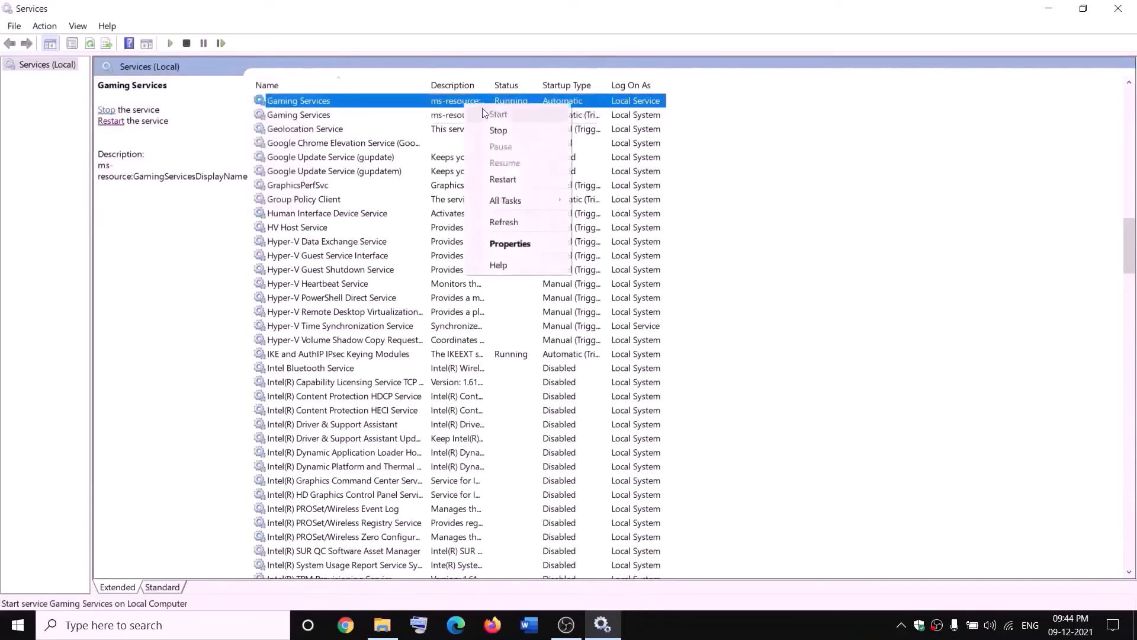
{"action": "left_click", "coordinate": [499, 129]}
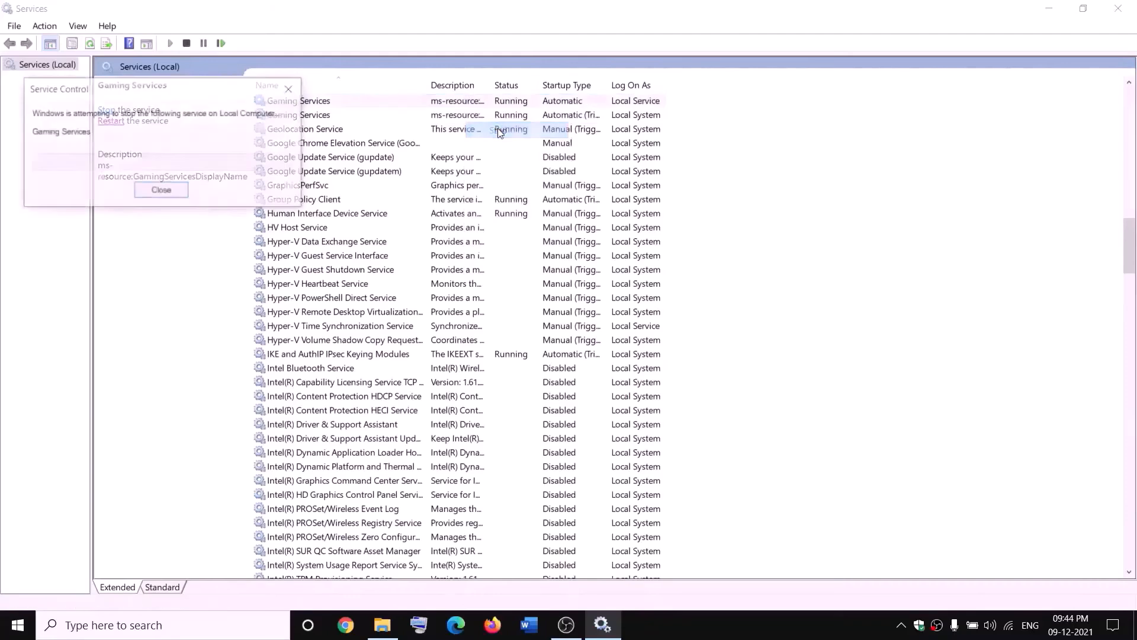
{"action": "left_click", "coordinate": [462, 118]}
{"action": "right_click", "coordinate": [463, 118]}
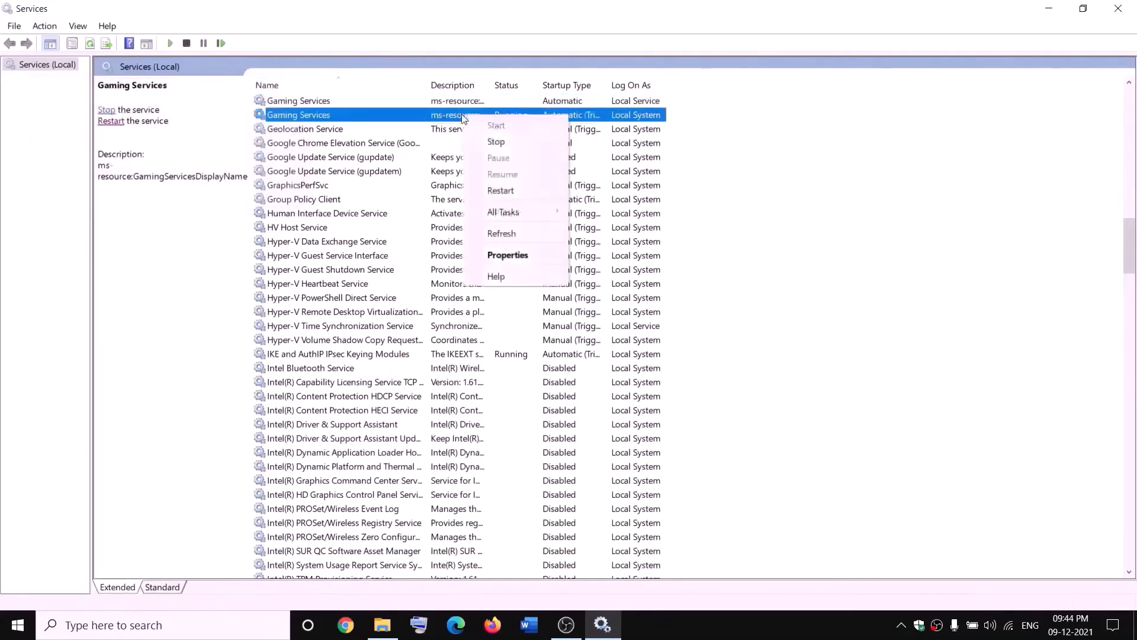
{"action": "left_click", "coordinate": [517, 142]}
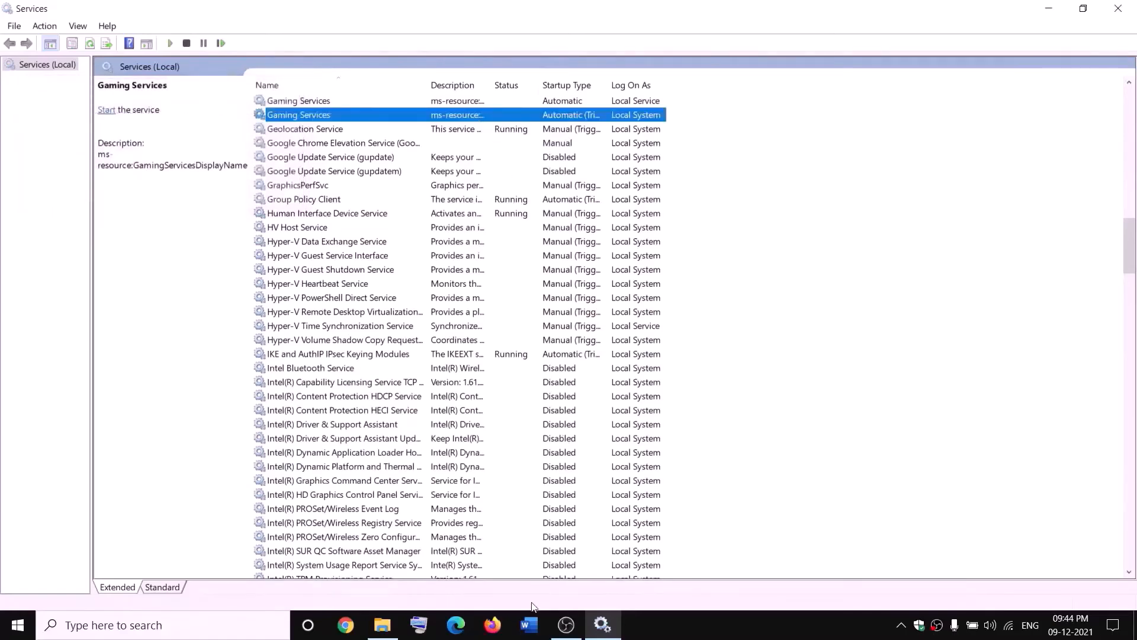
Start both Gaming Services entries again
{"action": "left_click", "coordinate": [383, 625]}
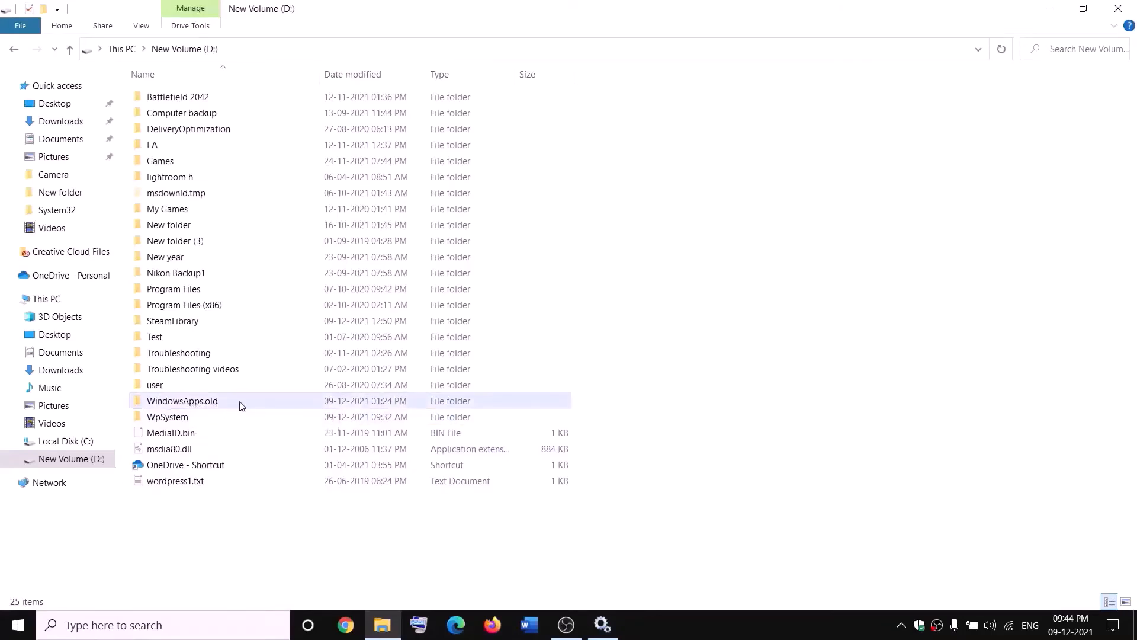
{"action": "key", "text": "alt+Tab"}
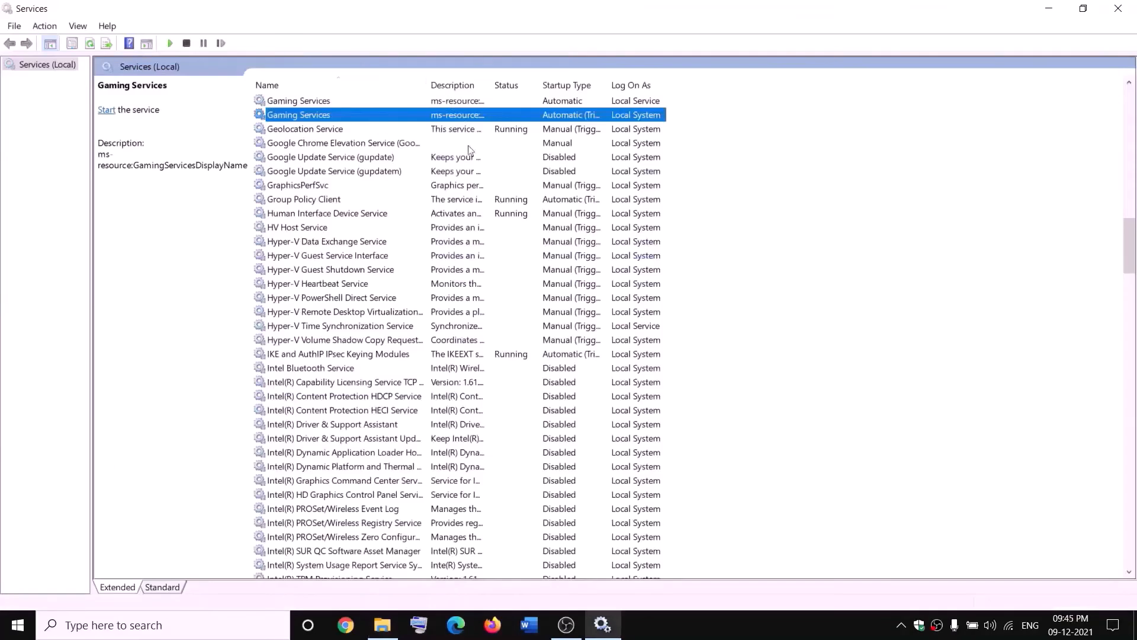
{"action": "left_click", "coordinate": [421, 101]}
{"action": "right_click", "coordinate": [421, 102]}
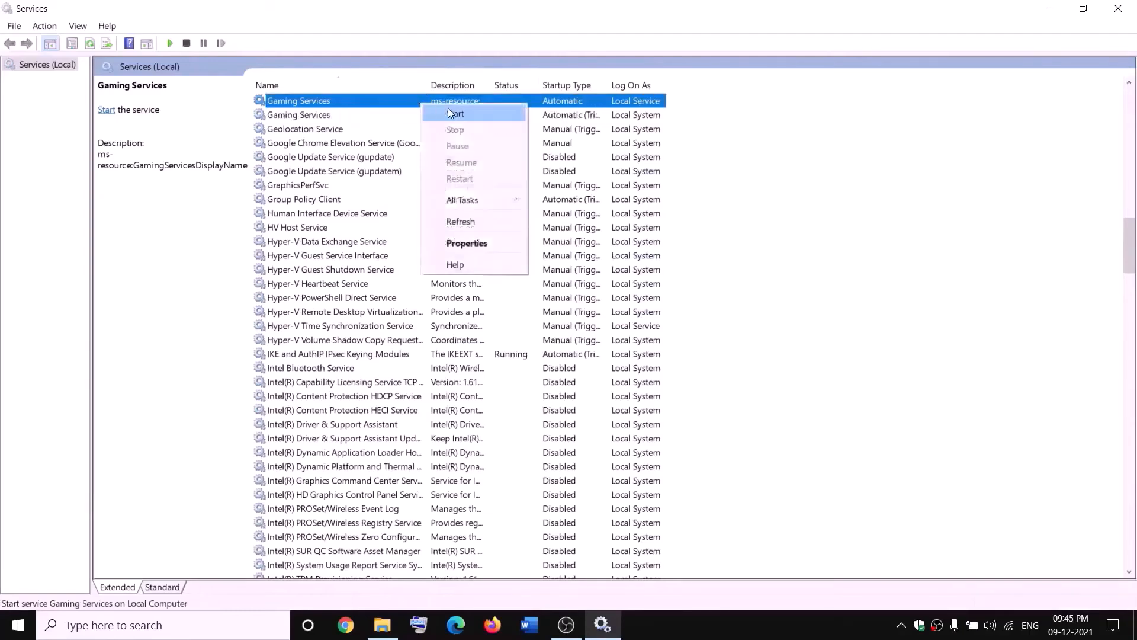
{"action": "left_click", "coordinate": [451, 115]}
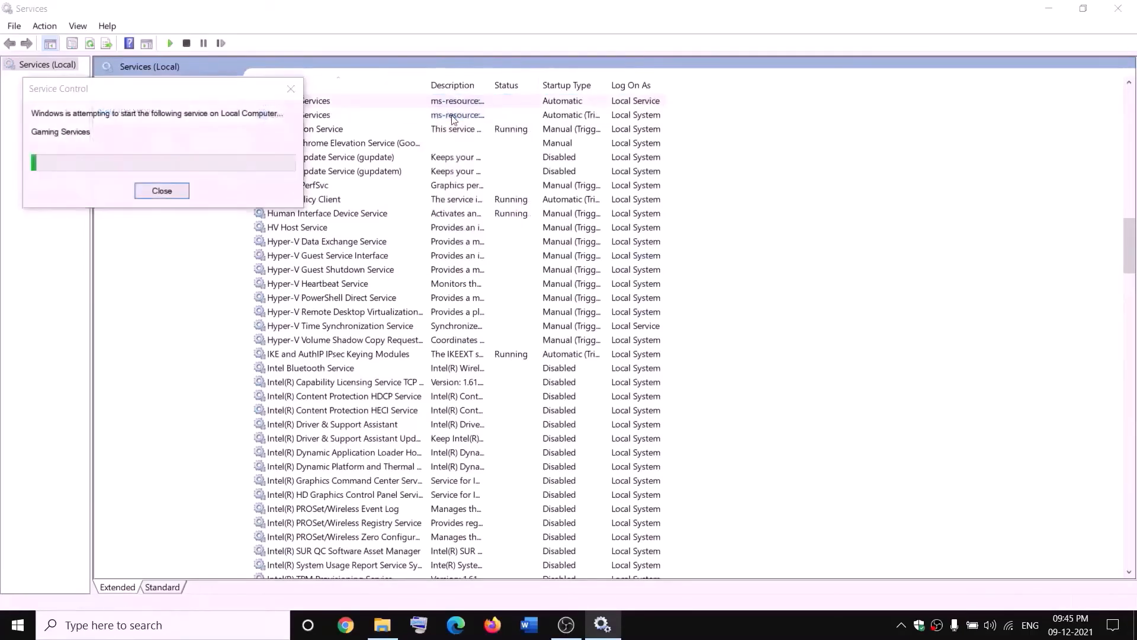
{"action": "left_click", "coordinate": [458, 116]}
{"action": "right_click", "coordinate": [472, 116]}
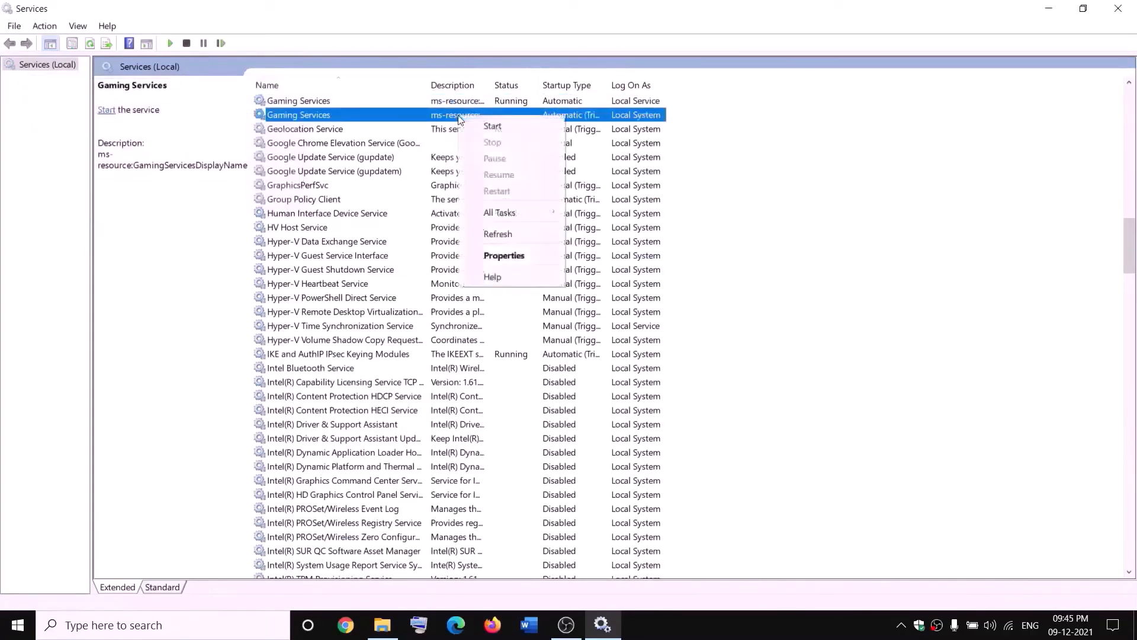
{"action": "left_click", "coordinate": [484, 127]}
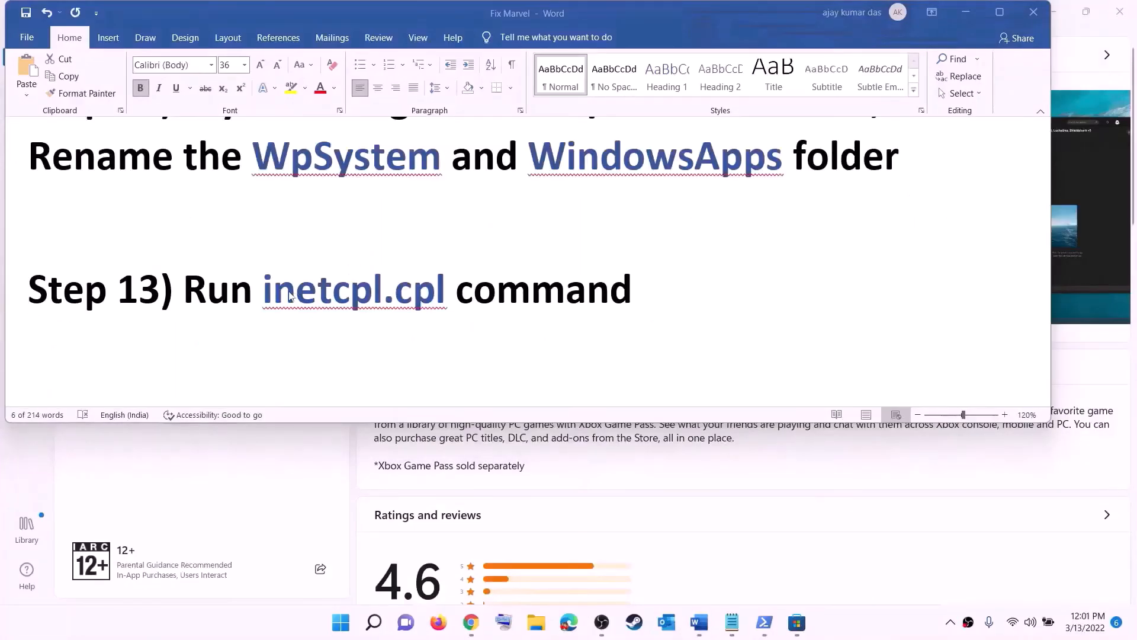
Run inetcpl.cpl from Step 13, check Internet Properties' Advanced settings, and close with OK
{"action": "left_click_drag", "start_coordinate": [270, 289], "coordinate": [451, 290]}
{"action": "key", "text": "ctrl+c"}
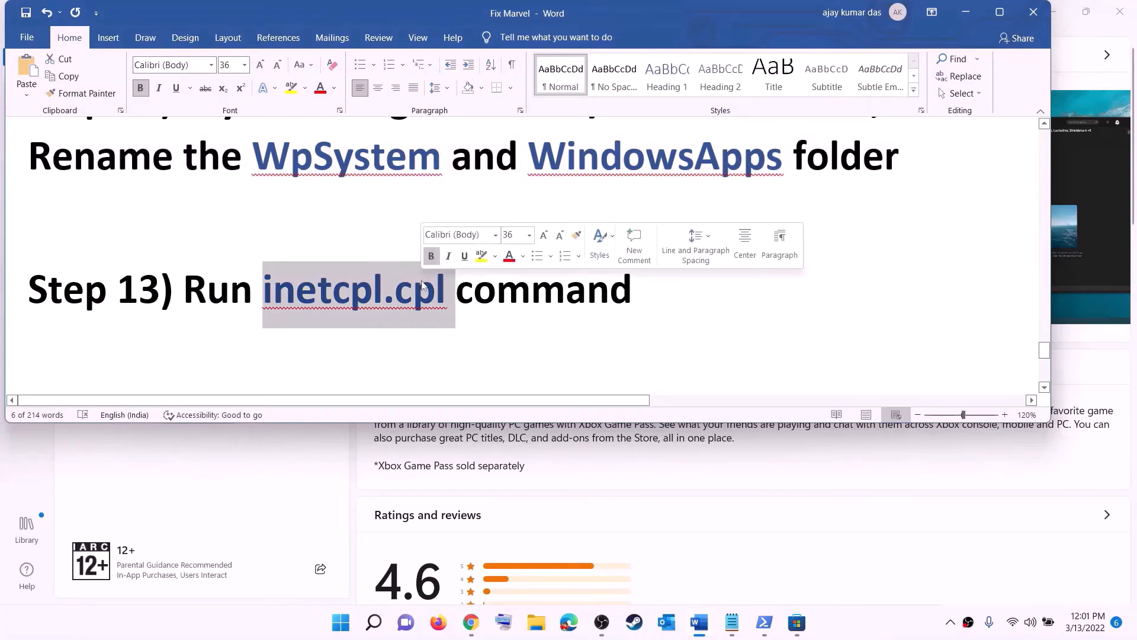
{"action": "left_click", "coordinate": [373, 622]}
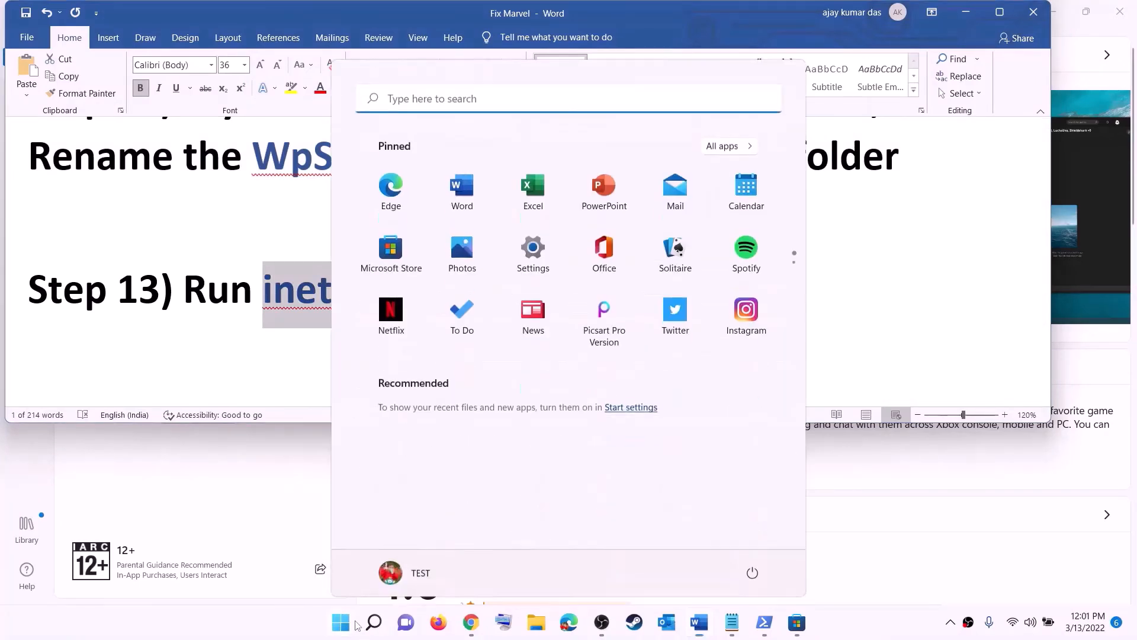
{"action": "left_click", "coordinate": [362, 98]}
{"action": "key", "text": "ctrl+v"}
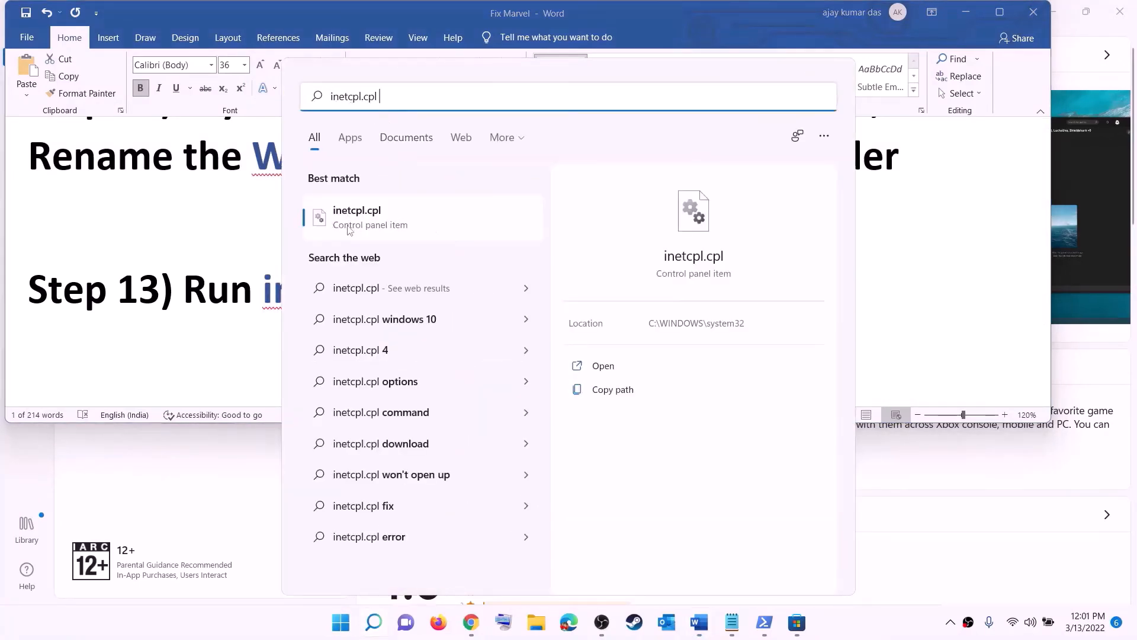
{"action": "left_click", "coordinate": [364, 228]}
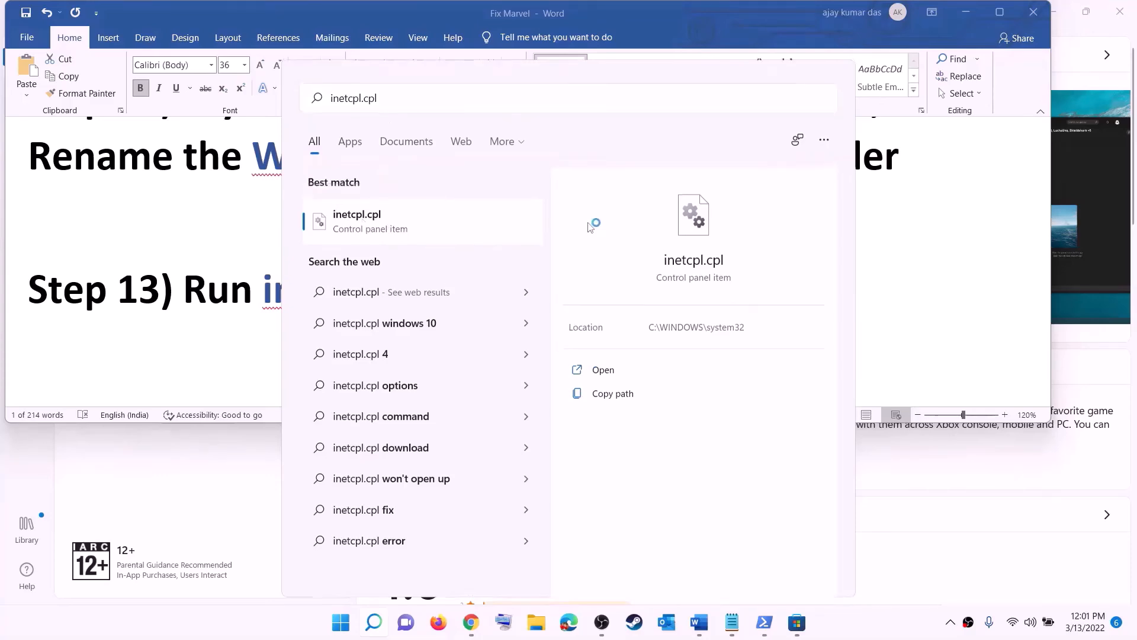
{"action": "left_click_drag", "start_coordinate": [208, 64], "coordinate": [730, 114]}
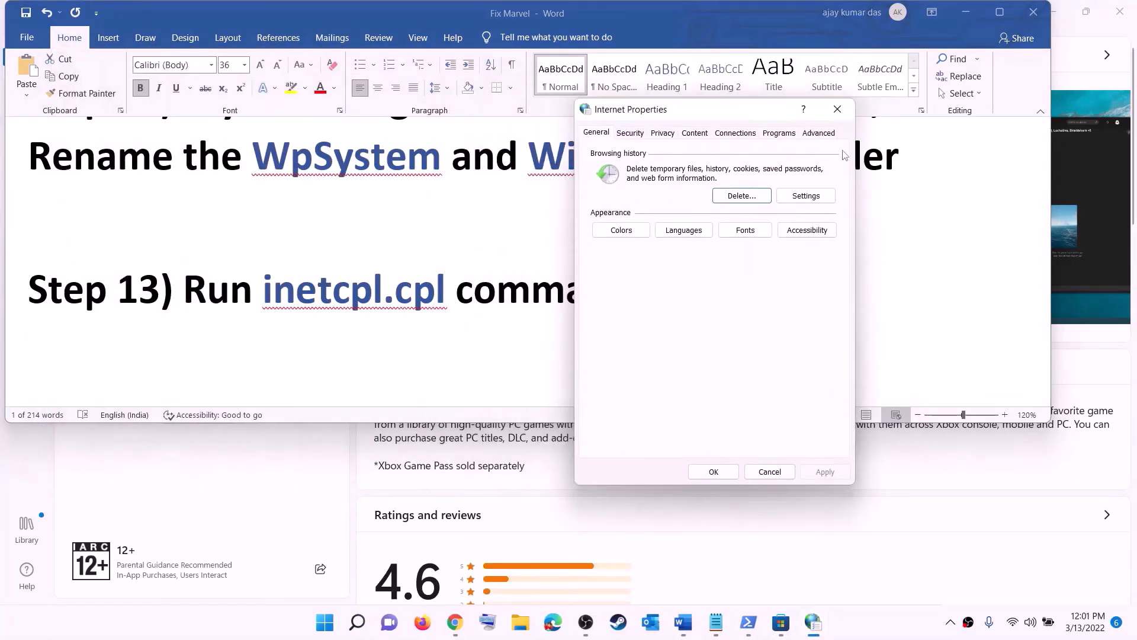
{"action": "left_click", "coordinate": [818, 131]}
{"action": "scroll", "coordinate": [721, 253], "scroll_direction": "down", "scroll_amount": 12}
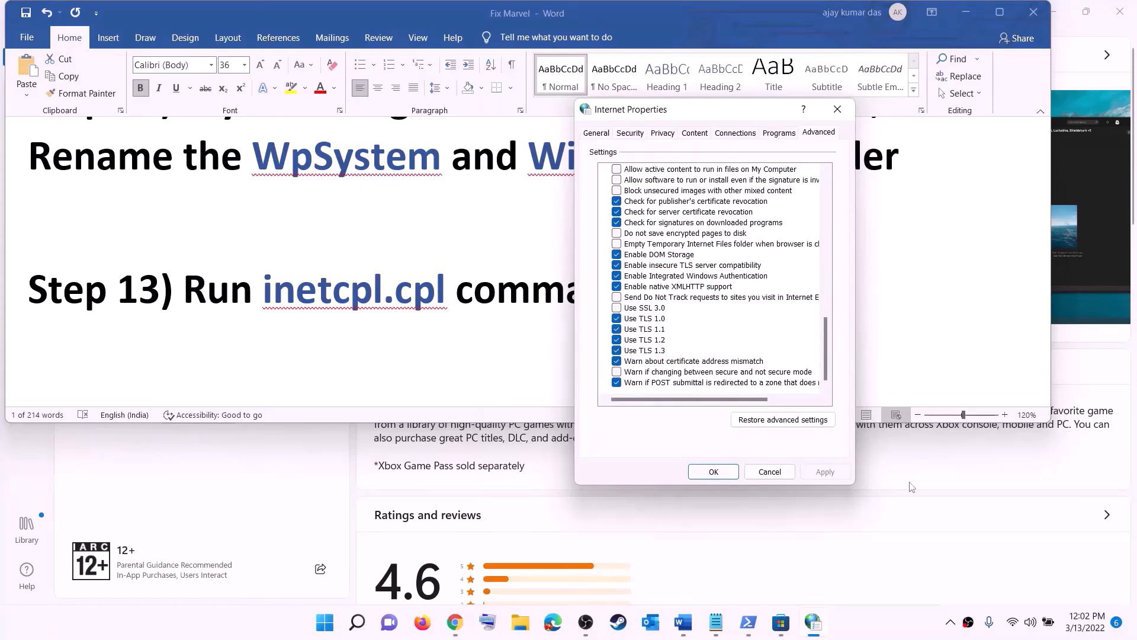
{"action": "left_click", "coordinate": [714, 471]}
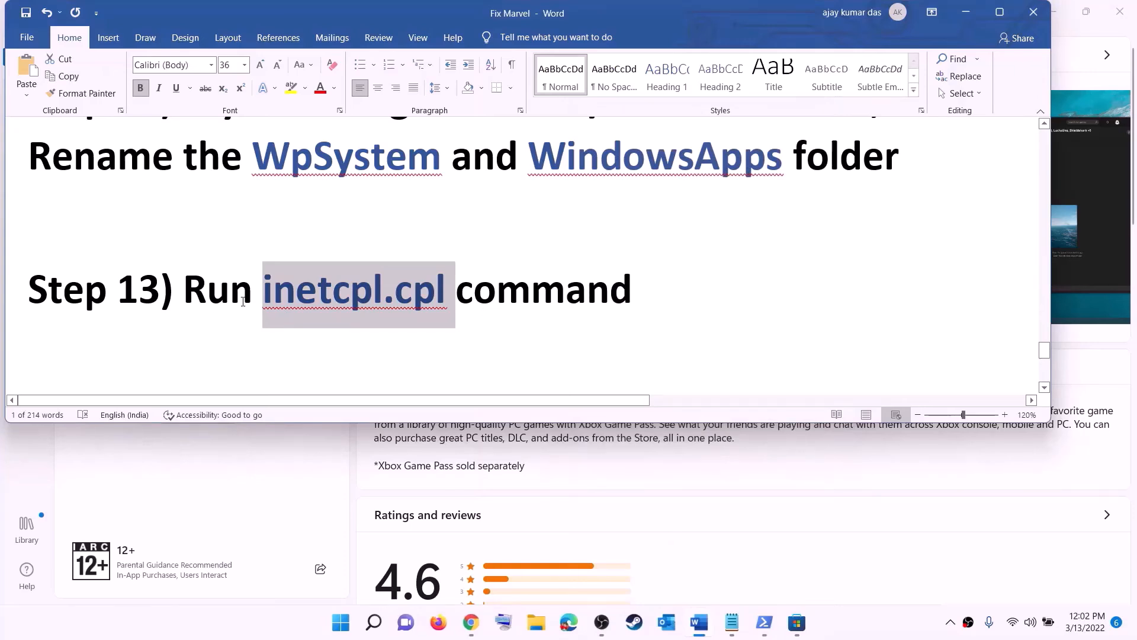
Select Step 14's heading and its windows10 and windows11 download links, then minimize Word
{"action": "scroll", "coordinate": [243, 302], "scroll_direction": "down", "scroll_amount": 5}
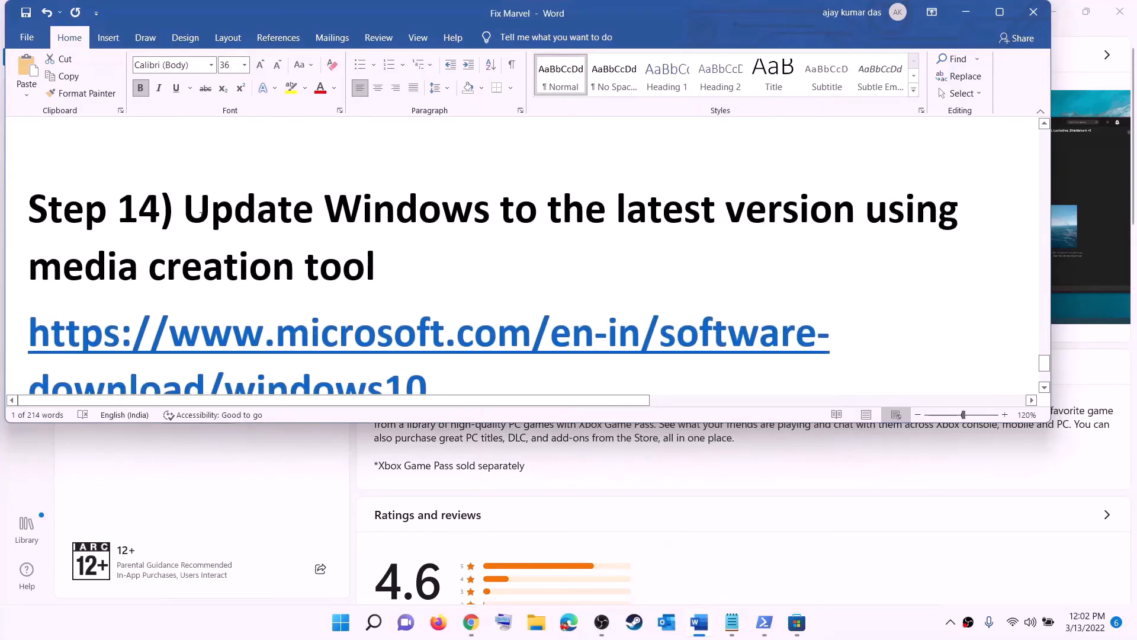
{"action": "left_click_drag", "start_coordinate": [200, 214], "coordinate": [457, 257]}
{"action": "scroll", "coordinate": [456, 256], "scroll_direction": "down", "scroll_amount": 2}
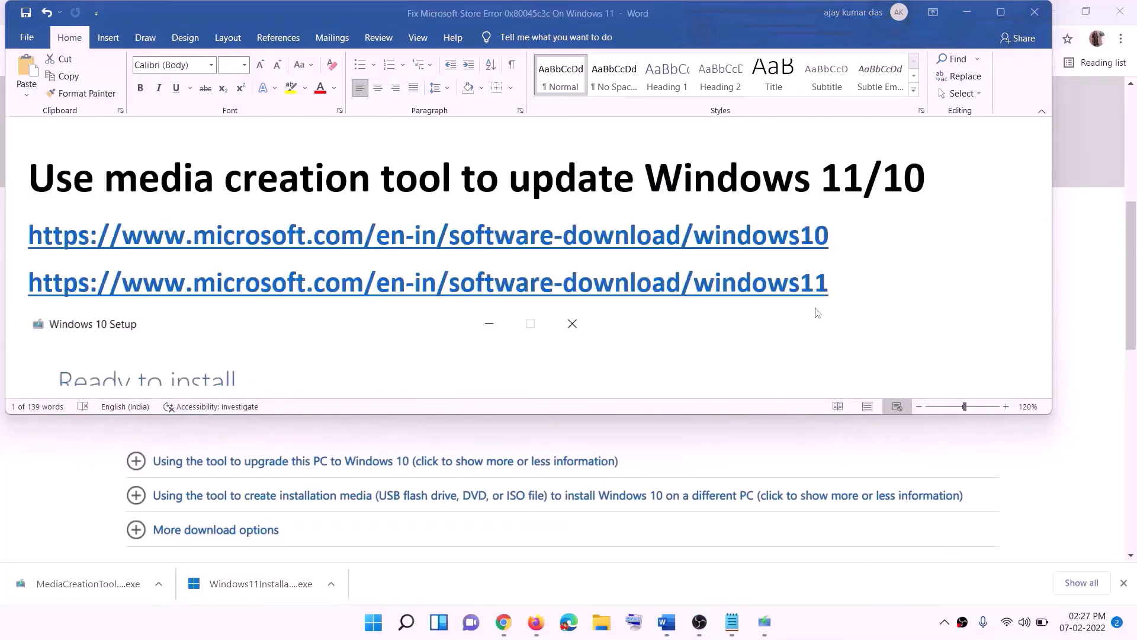
{"action": "left_click", "coordinate": [839, 238]}
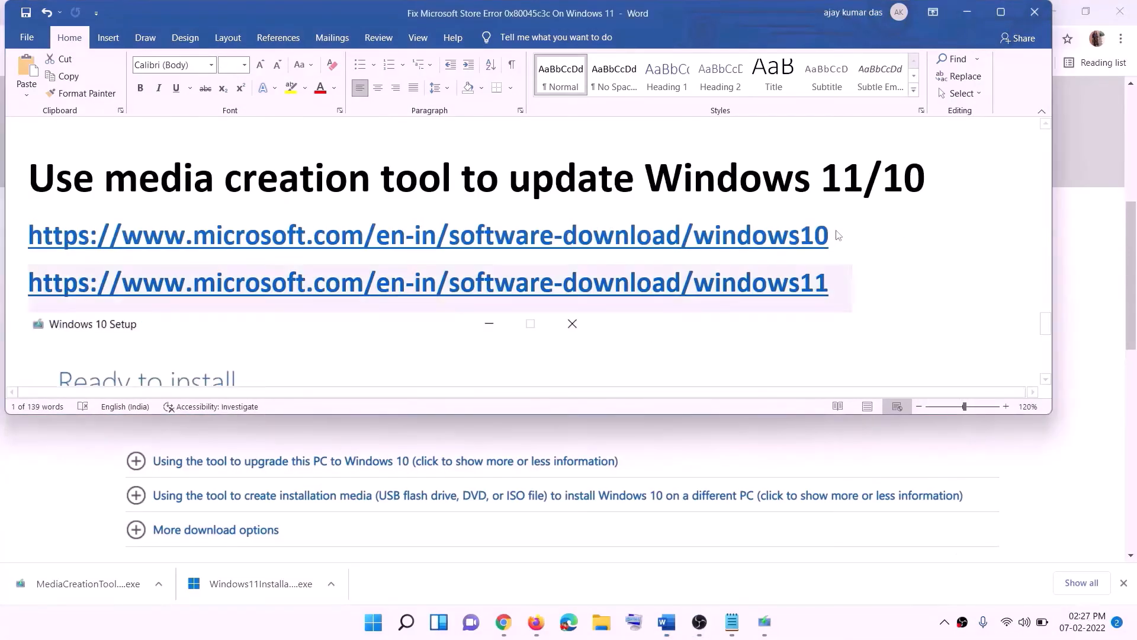
{"action": "left_click_drag", "start_coordinate": [844, 238], "coordinate": [308, 234]}
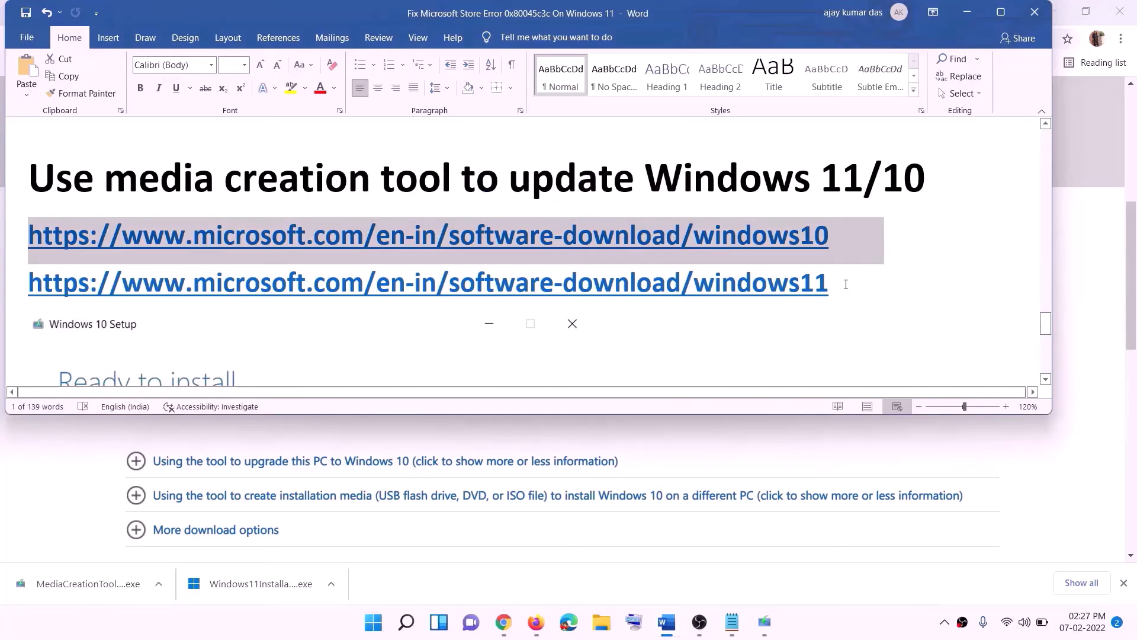
{"action": "left_click_drag", "start_coordinate": [846, 284], "coordinate": [181, 278]}
{"action": "left_click", "coordinate": [968, 16]}
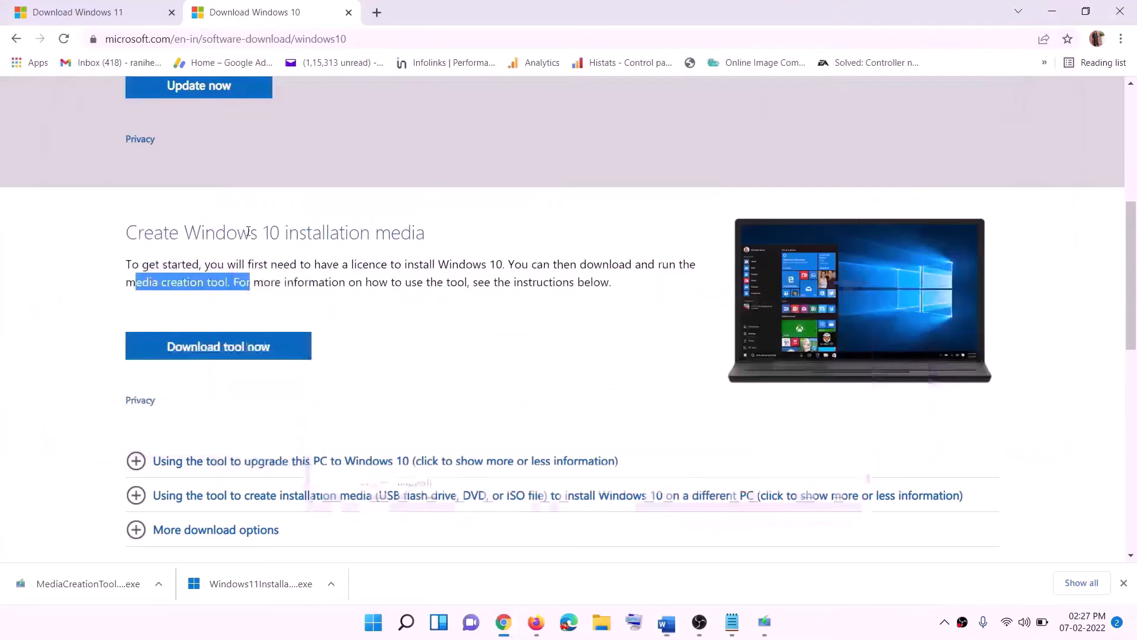
Launch the downloaded Windows 10 Media Creation Tool and accept its license terms
{"action": "scroll", "coordinate": [485, 274], "scroll_direction": "up", "scroll_amount": 5}
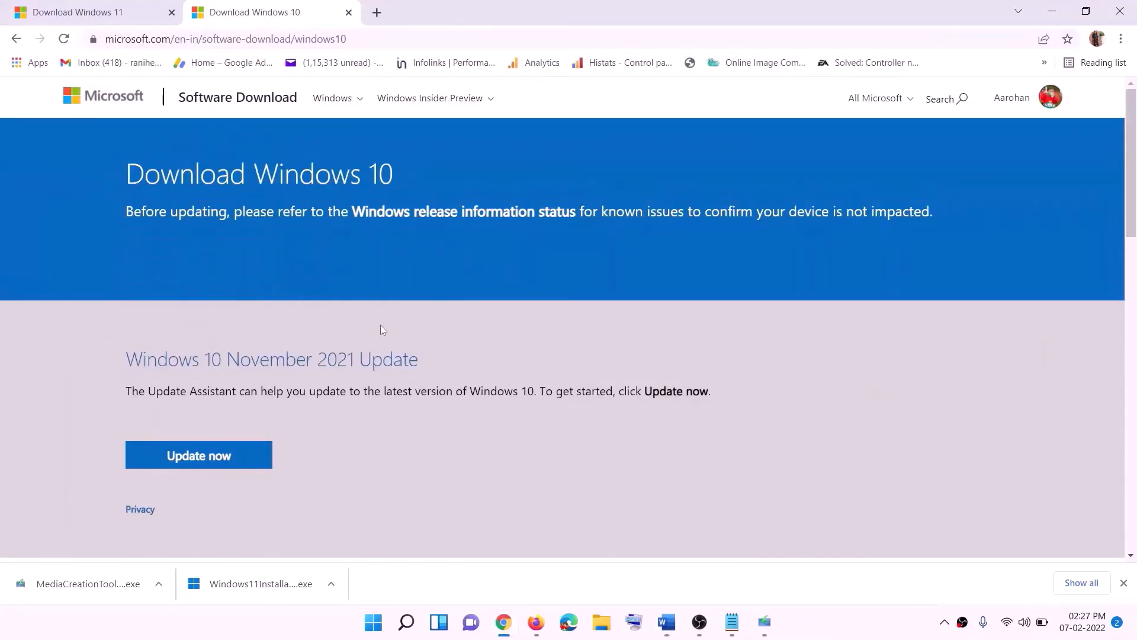
{"action": "scroll", "coordinate": [381, 330], "scroll_direction": "down", "scroll_amount": 5}
{"action": "left_click_drag", "start_coordinate": [136, 357], "coordinate": [253, 356]}
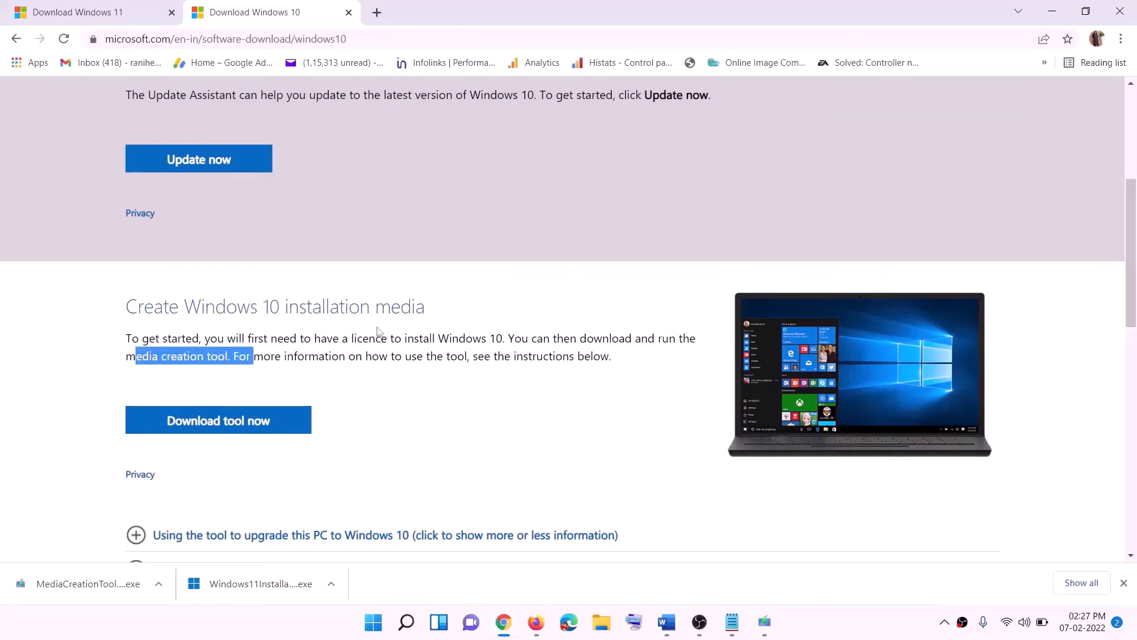
{"action": "scroll", "coordinate": [254, 356], "scroll_direction": "down", "scroll_amount": 3}
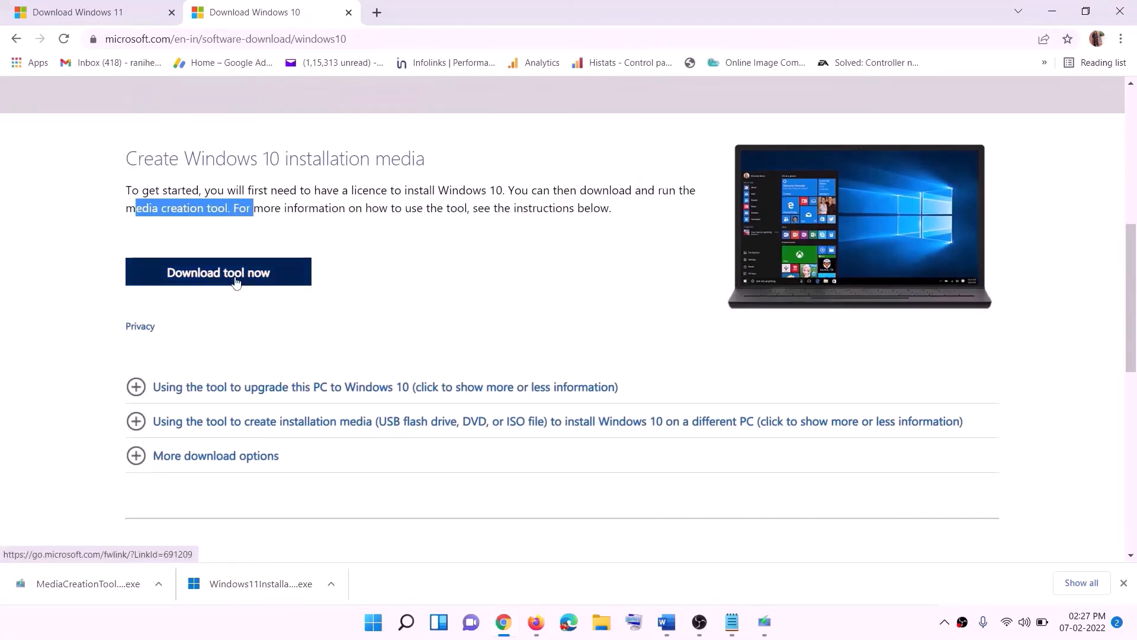
{"action": "left_click", "coordinate": [72, 588]}
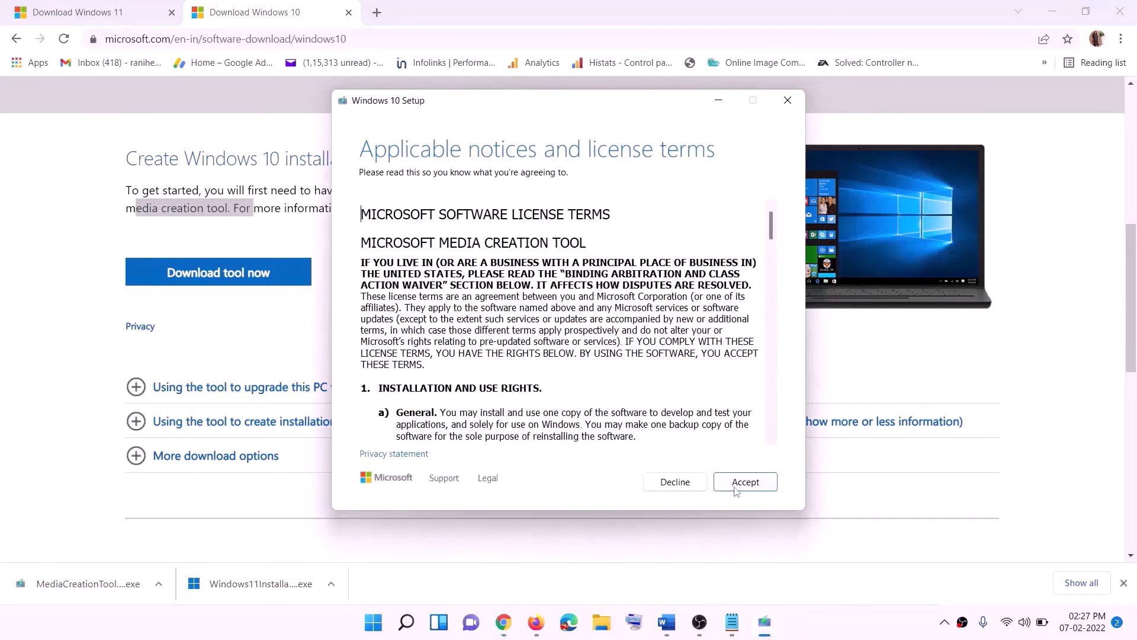
{"action": "left_click", "coordinate": [736, 489]}
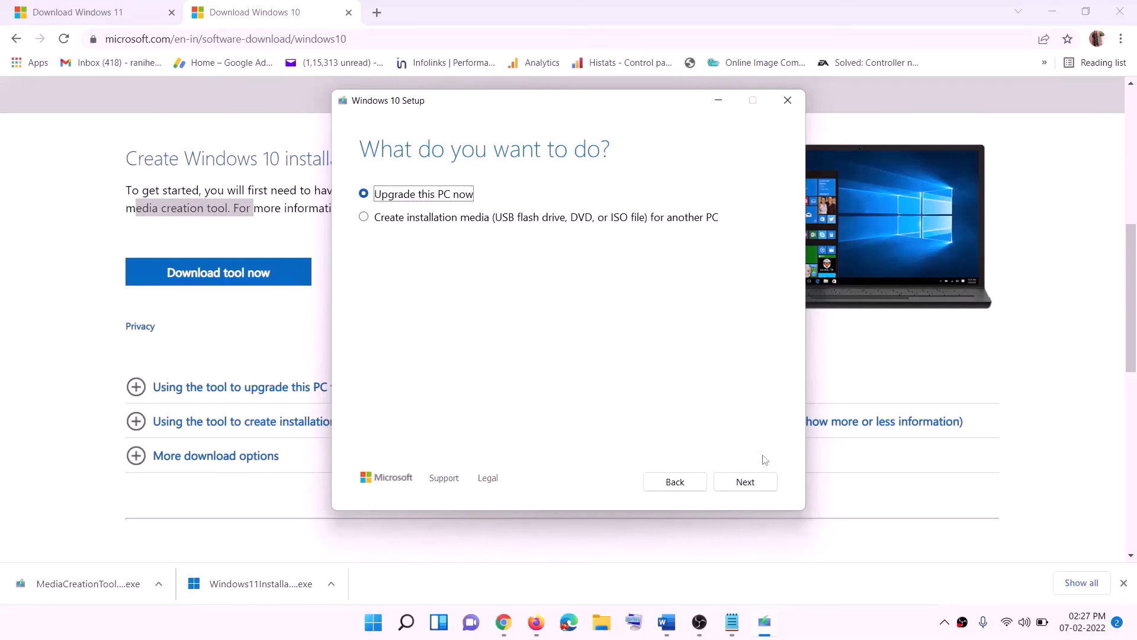
Choose Upgrade this PC now, leave the download running, and return to the Word guide
{"action": "left_click", "coordinate": [743, 486]}
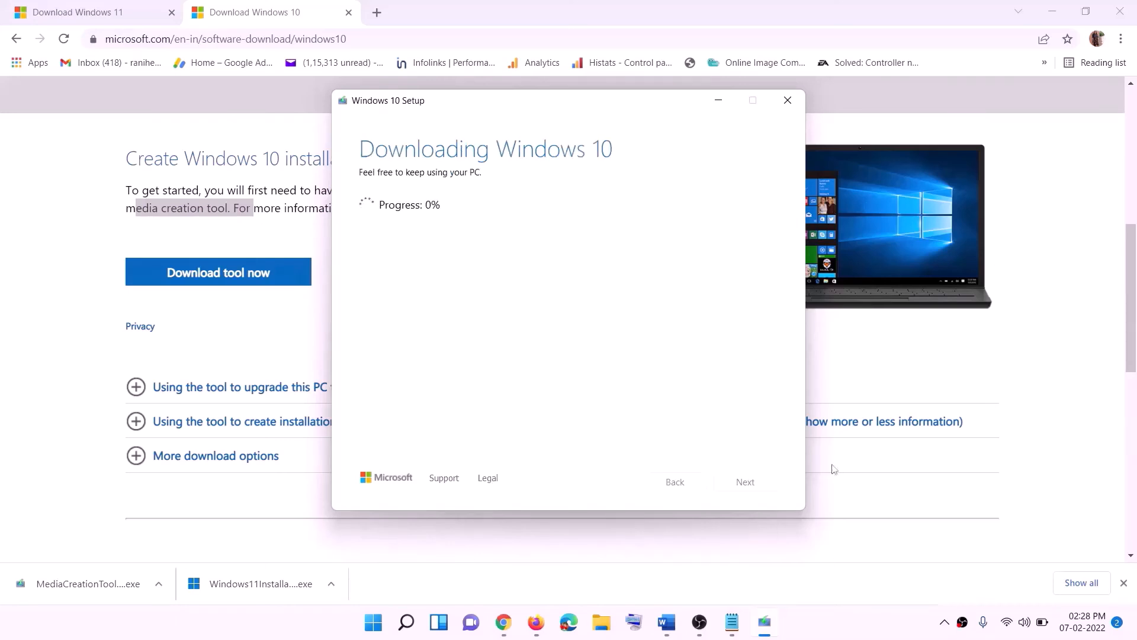
{"action": "left_click", "coordinate": [840, 636]}
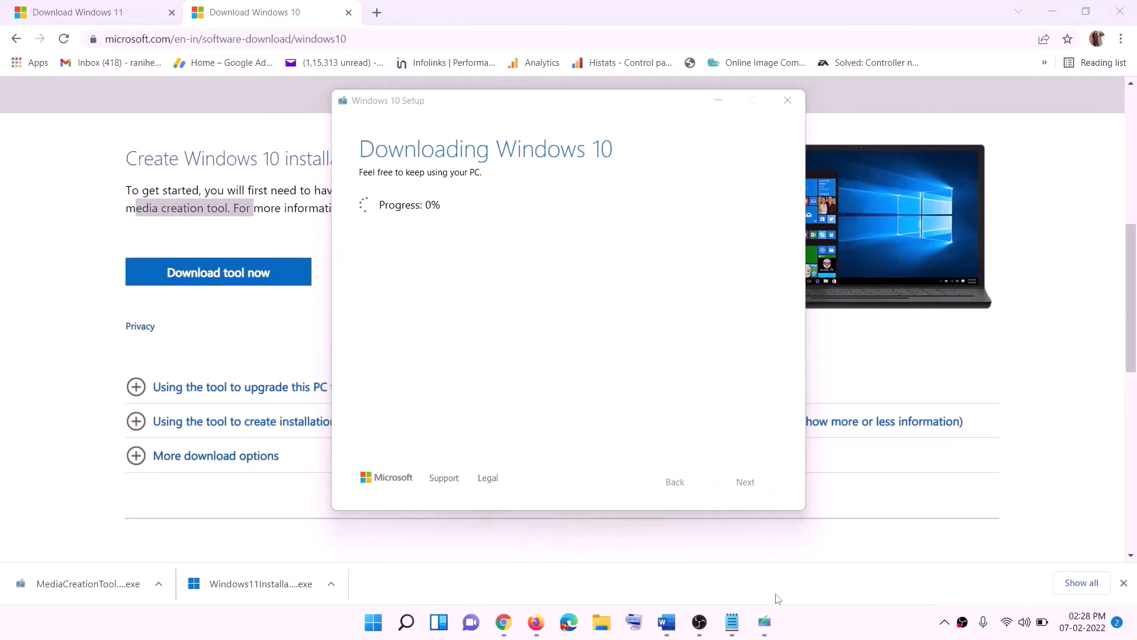
{"action": "left_click", "coordinate": [667, 622]}
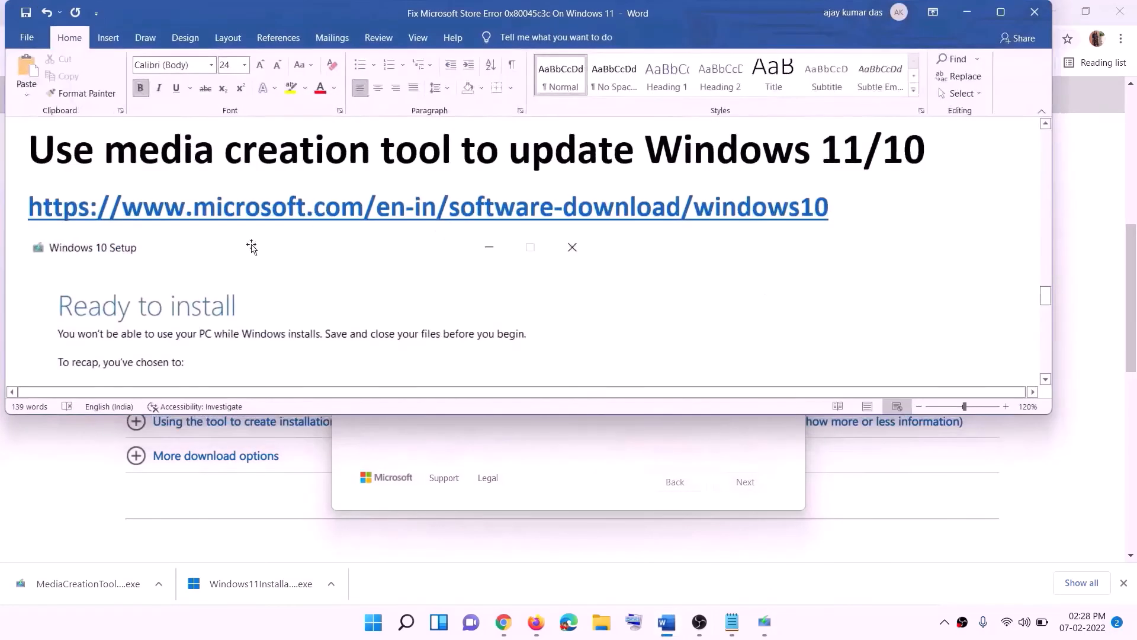
Maximize the Word guide, scroll past its Ready to install screenshot, then switch to Chrome's Download Windows 11 page
{"action": "scroll", "coordinate": [84, 278], "scroll_direction": "down", "scroll_amount": 1}
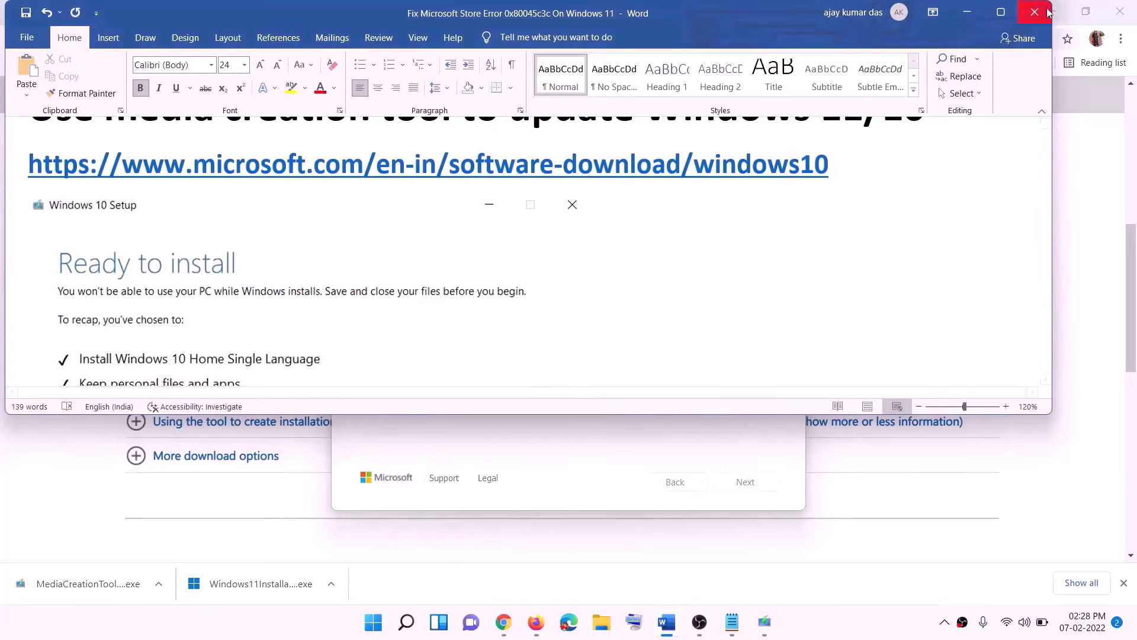
{"action": "left_click", "coordinate": [1000, 13]}
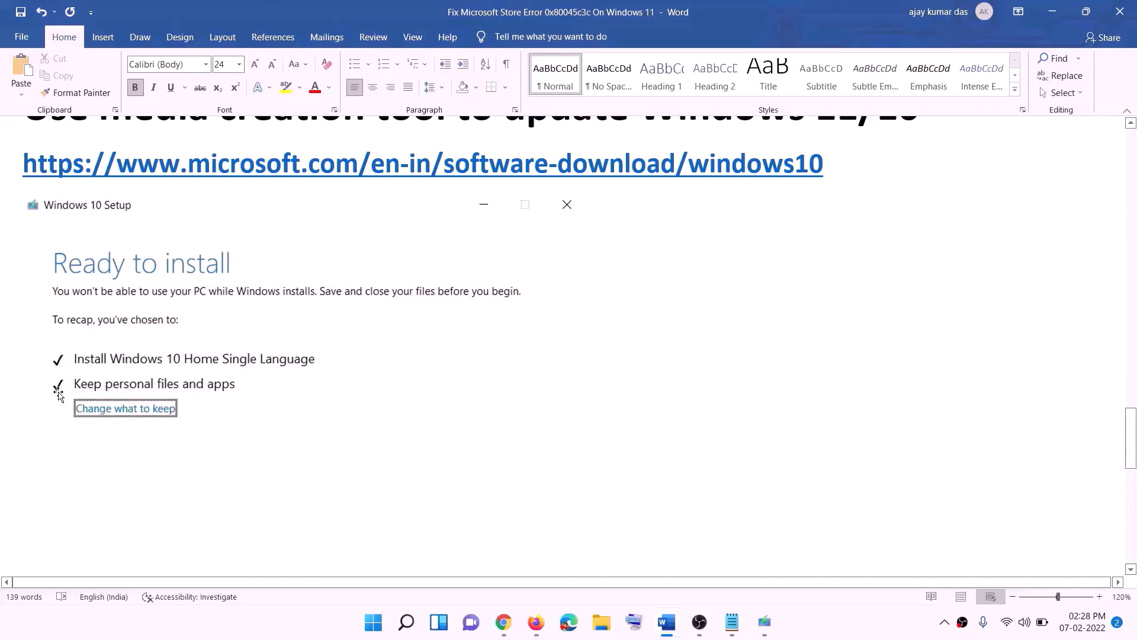
{"action": "scroll", "coordinate": [584, 411], "scroll_direction": "down", "scroll_amount": 3}
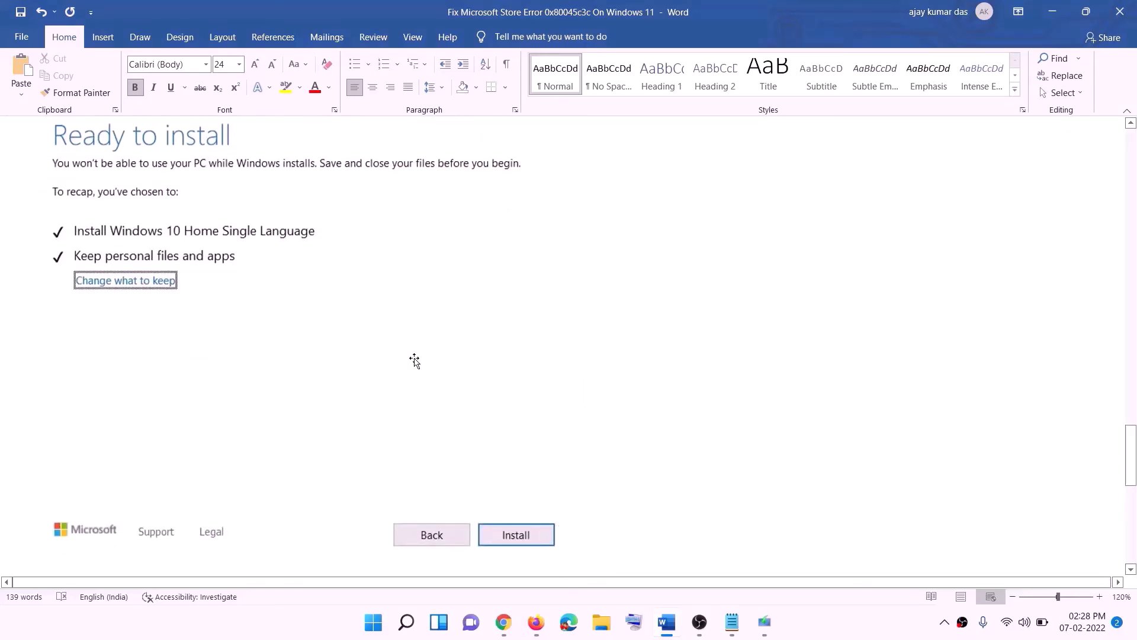
{"action": "scroll", "coordinate": [465, 366], "scroll_direction": "up", "scroll_amount": 1}
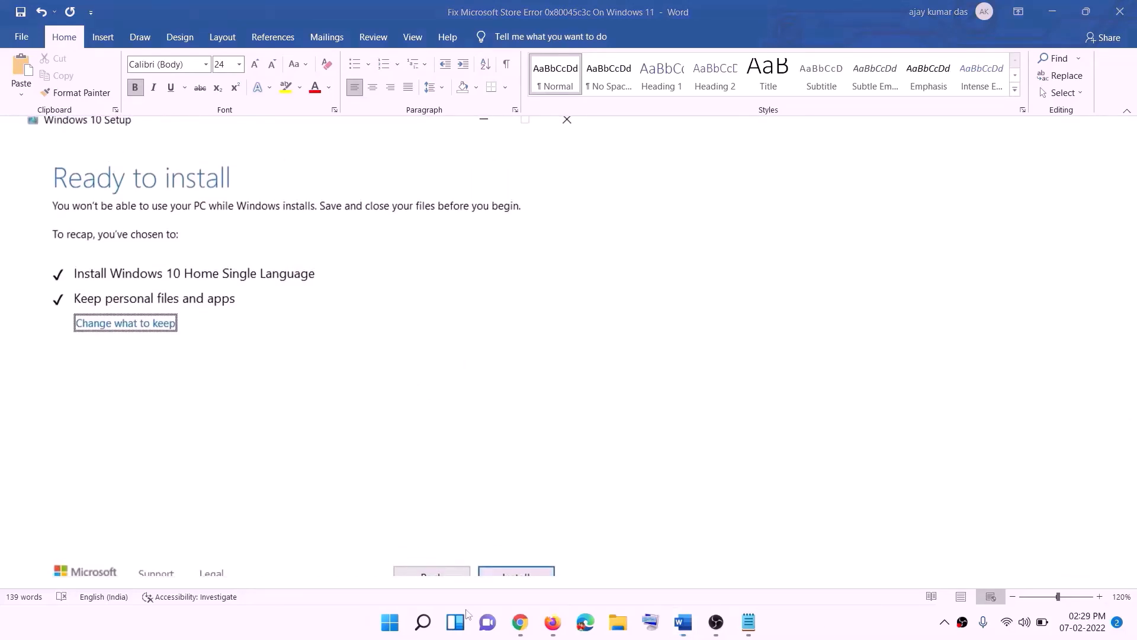
{"action": "left_click", "coordinate": [520, 622]}
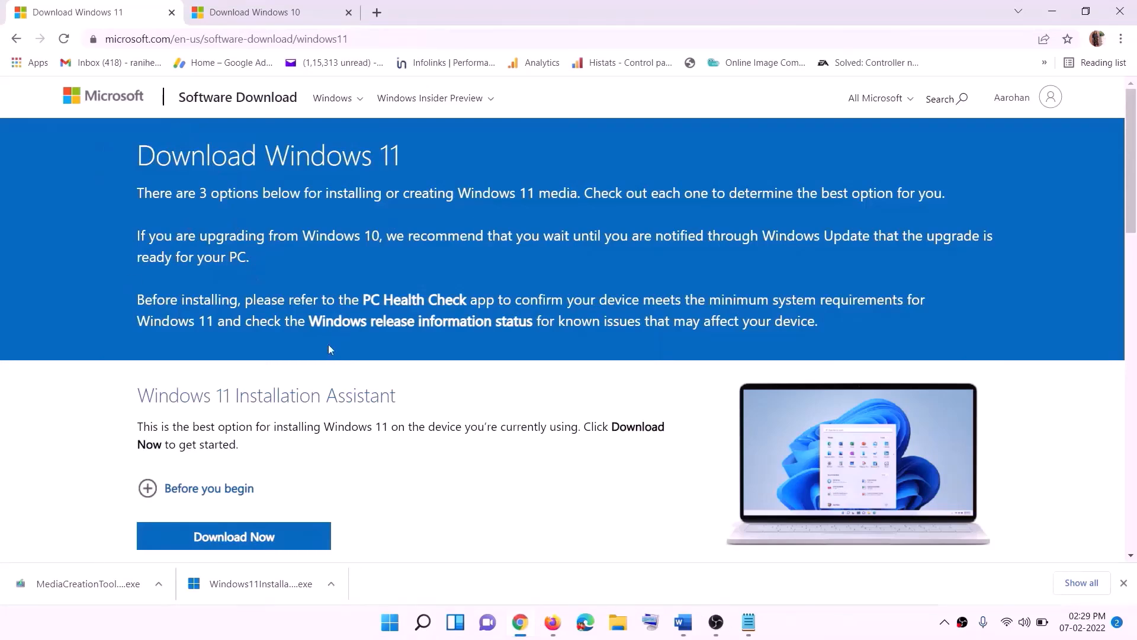
Download the Windows 11 Media Creation Tool from the page and run it with admin approval
{"action": "scroll", "coordinate": [362, 396], "scroll_direction": "down", "scroll_amount": 5}
{"action": "left_click", "coordinate": [224, 352]}
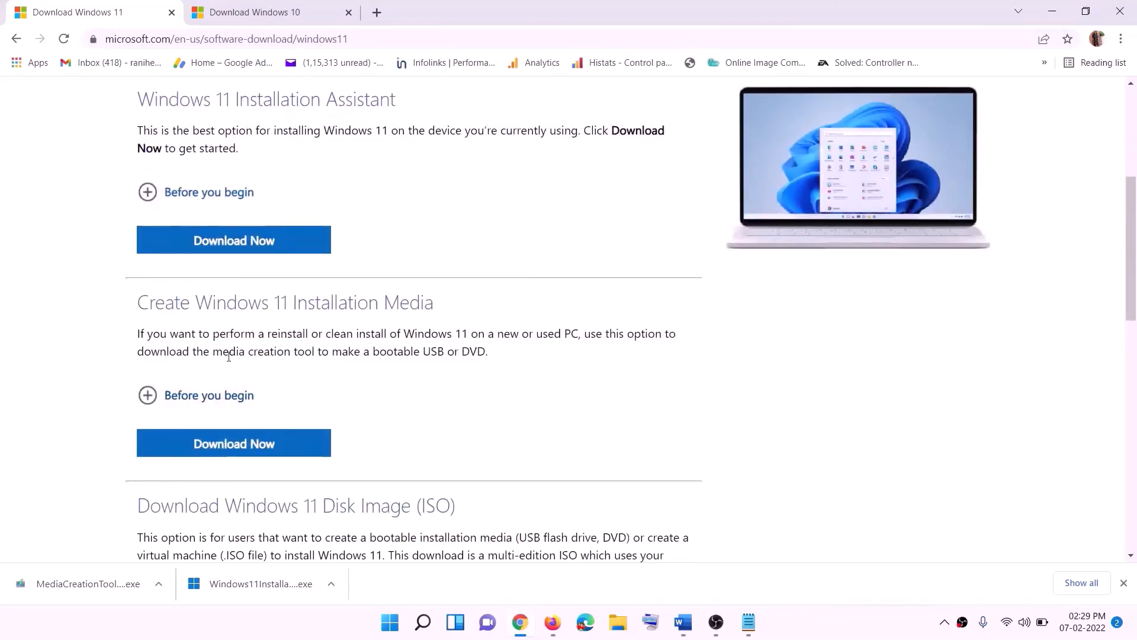
{"action": "left_click_drag", "start_coordinate": [213, 351], "coordinate": [329, 352]}
{"action": "left_click", "coordinate": [226, 450]}
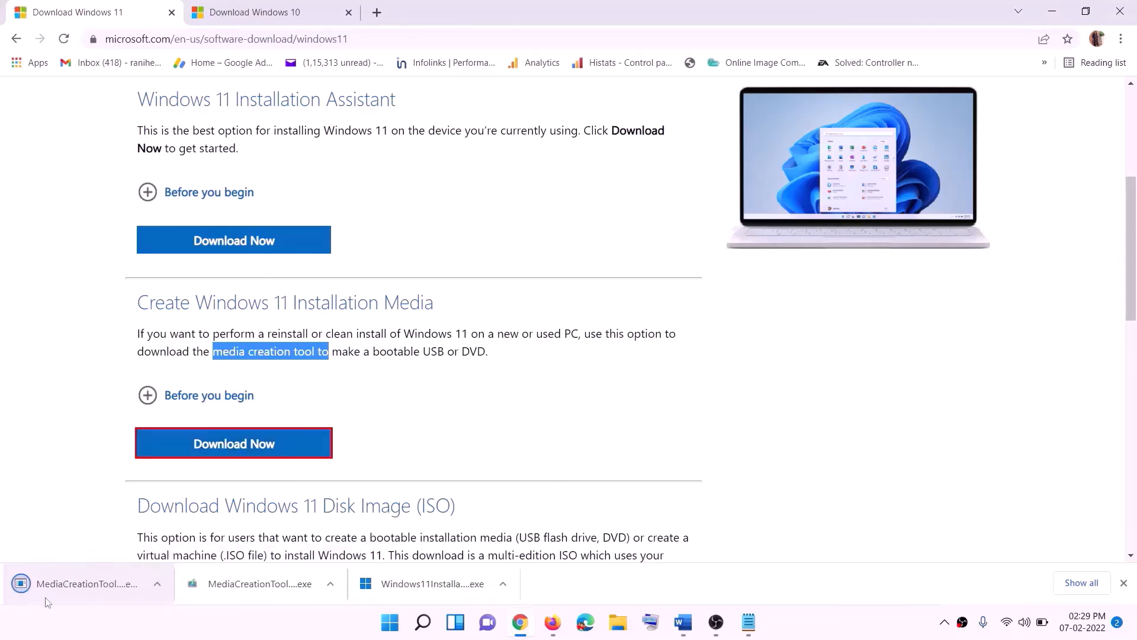
{"action": "left_click", "coordinate": [105, 580]}
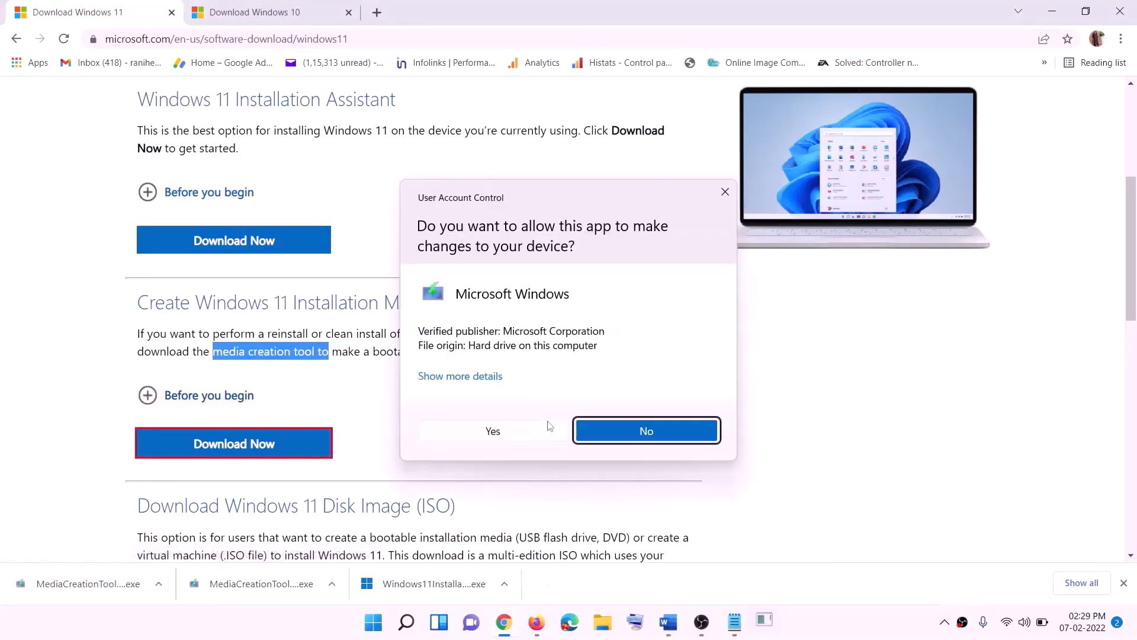
{"action": "left_click", "coordinate": [502, 436]}
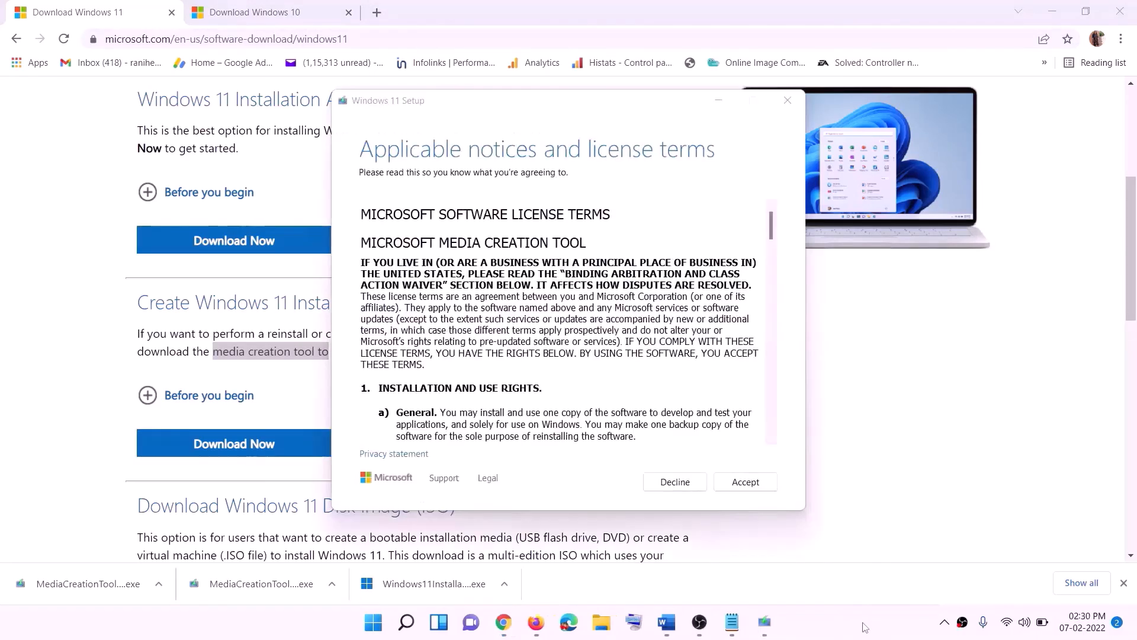
Accept the terms, keep the recommended edition, and save an ISO named Windows to the Desktop
{"action": "left_click", "coordinate": [723, 489]}
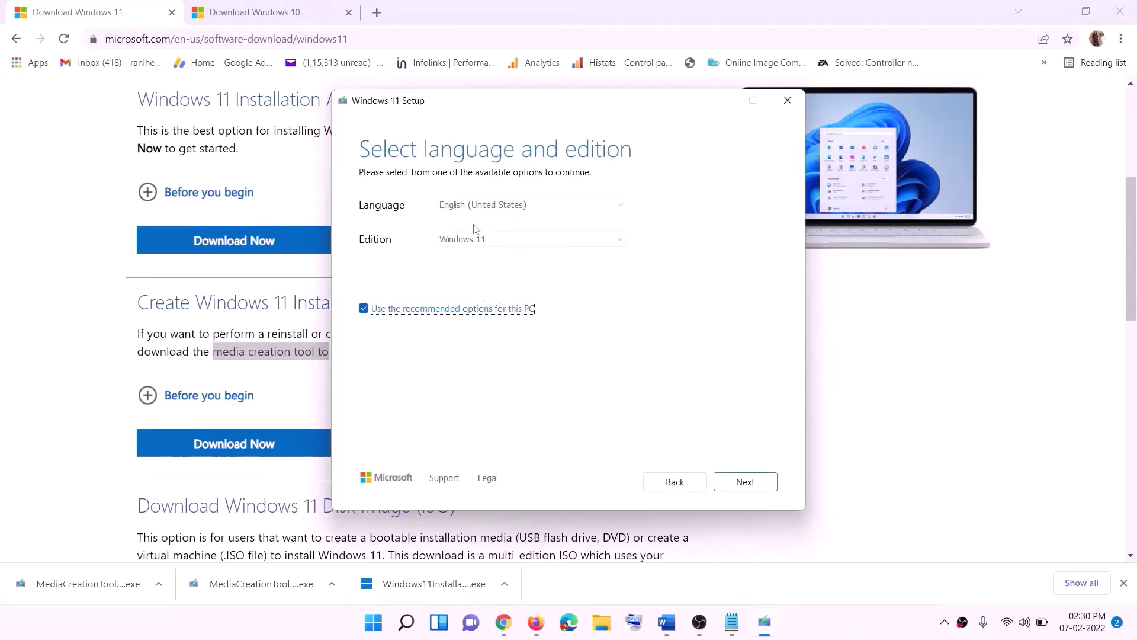
{"action": "left_click", "coordinate": [744, 481]}
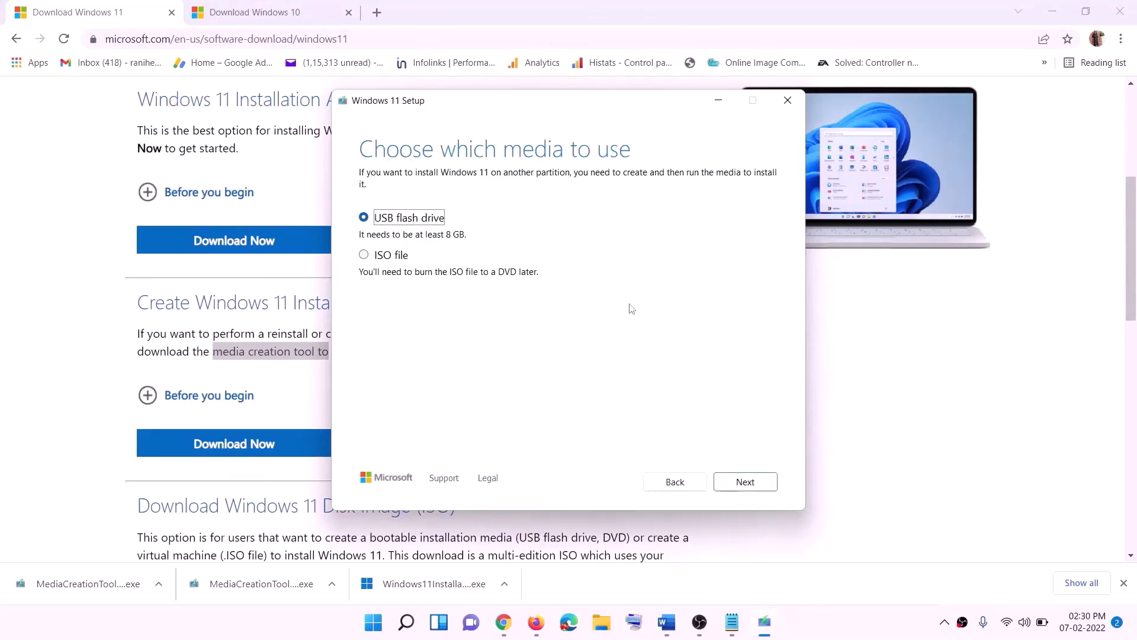
{"action": "left_click", "coordinate": [382, 256]}
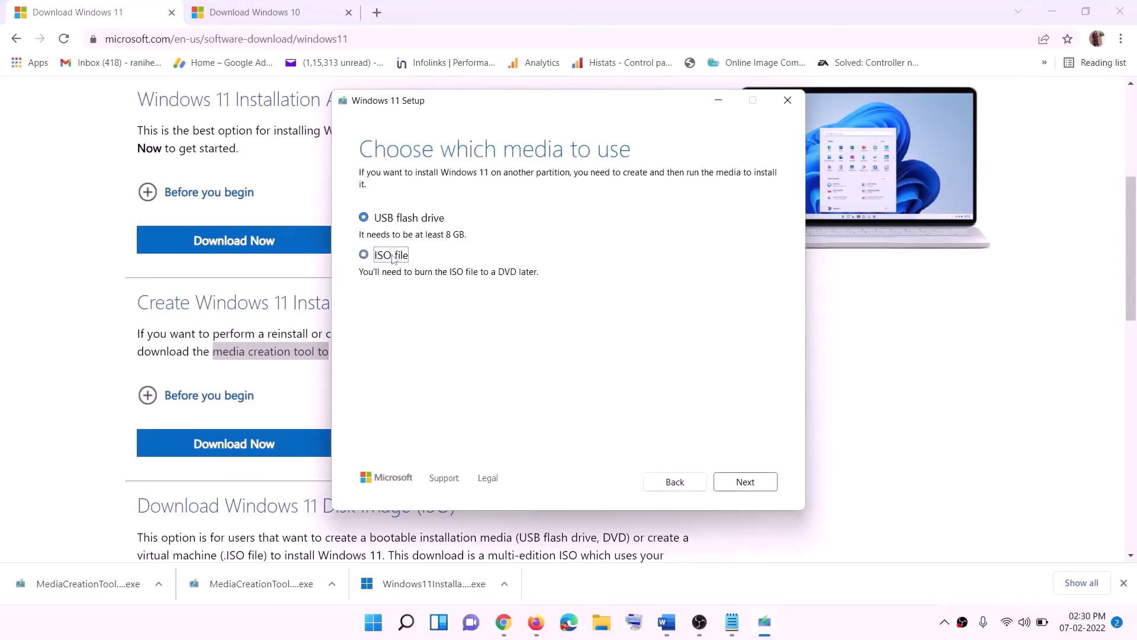
{"action": "left_click", "coordinate": [745, 481]}
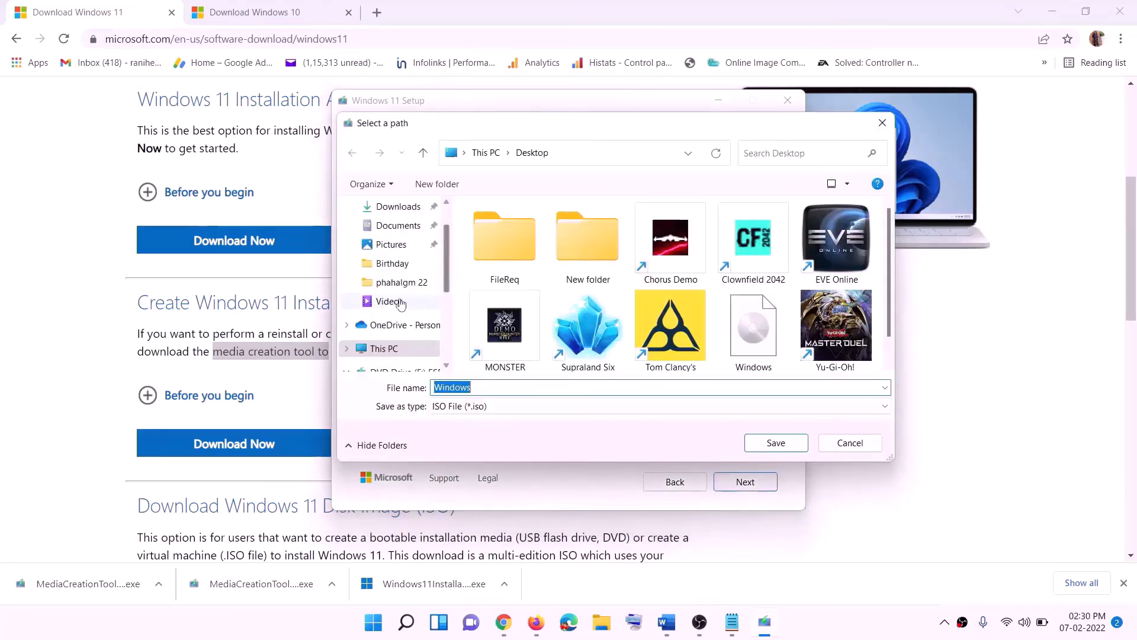
{"action": "scroll", "coordinate": [400, 304], "scroll_direction": "up", "scroll_amount": 1}
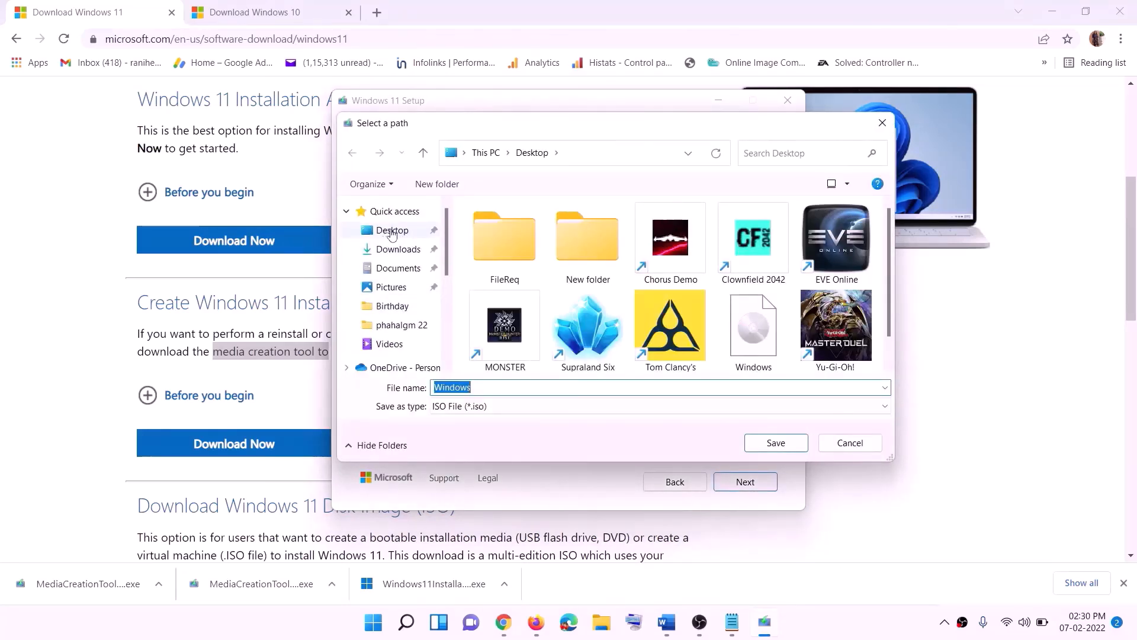
{"action": "left_click", "coordinate": [390, 232]}
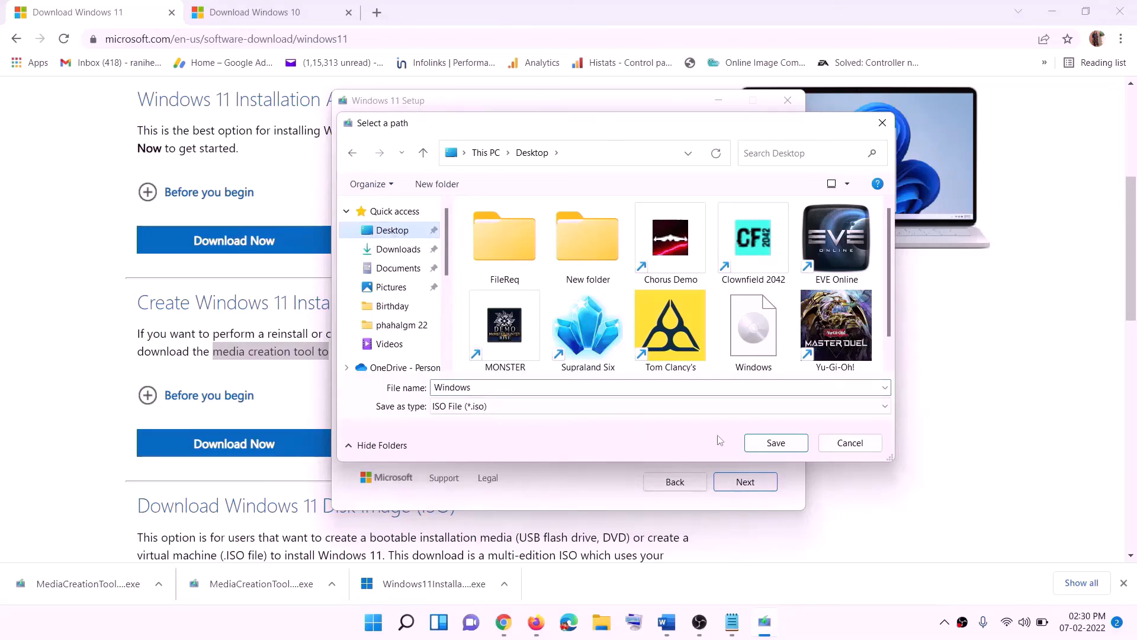
{"action": "left_click", "coordinate": [776, 444]}
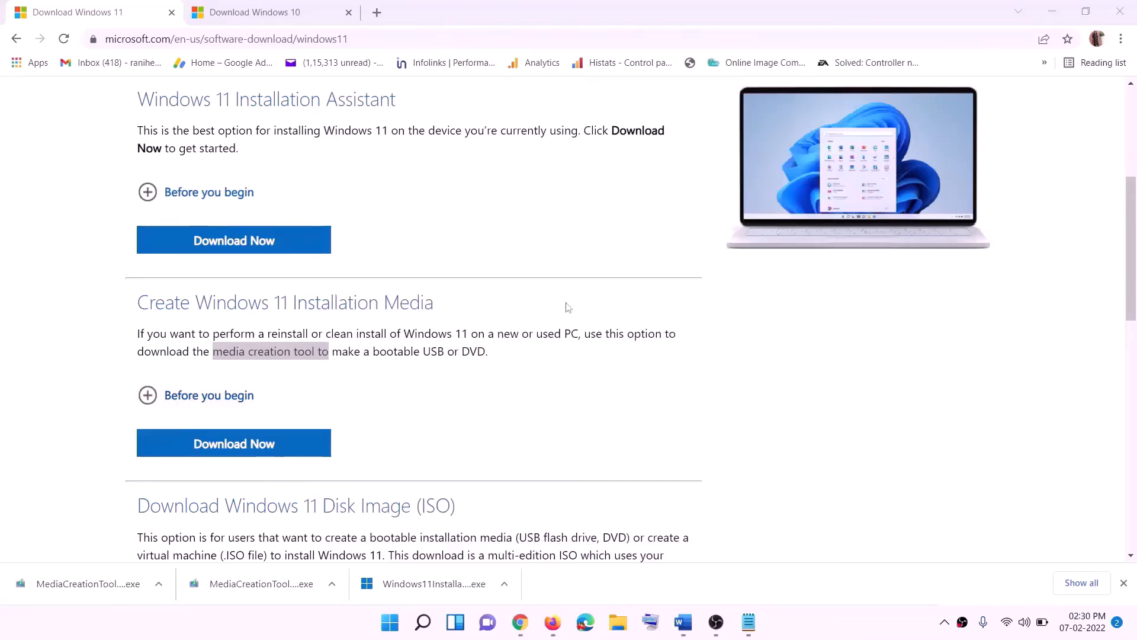
{"action": "key", "text": "super+d"}
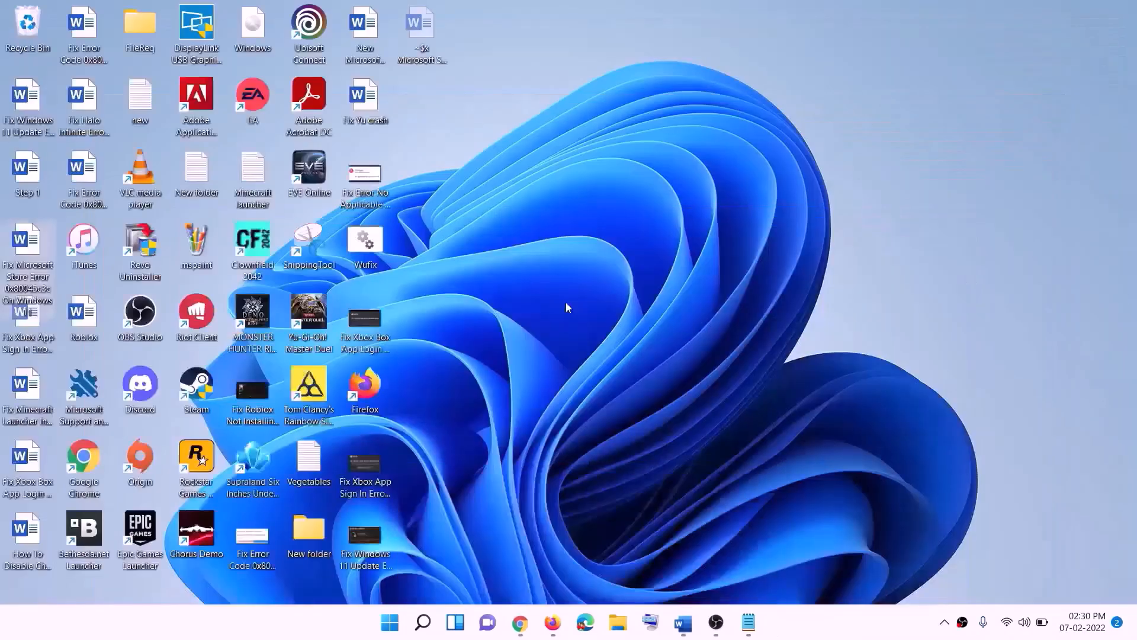
Mount the Windows ISO from the desktop, run its setup, and continue past Install Windows 11
{"action": "left_click_drag", "start_coordinate": [270, 29], "coordinate": [368, 322]}
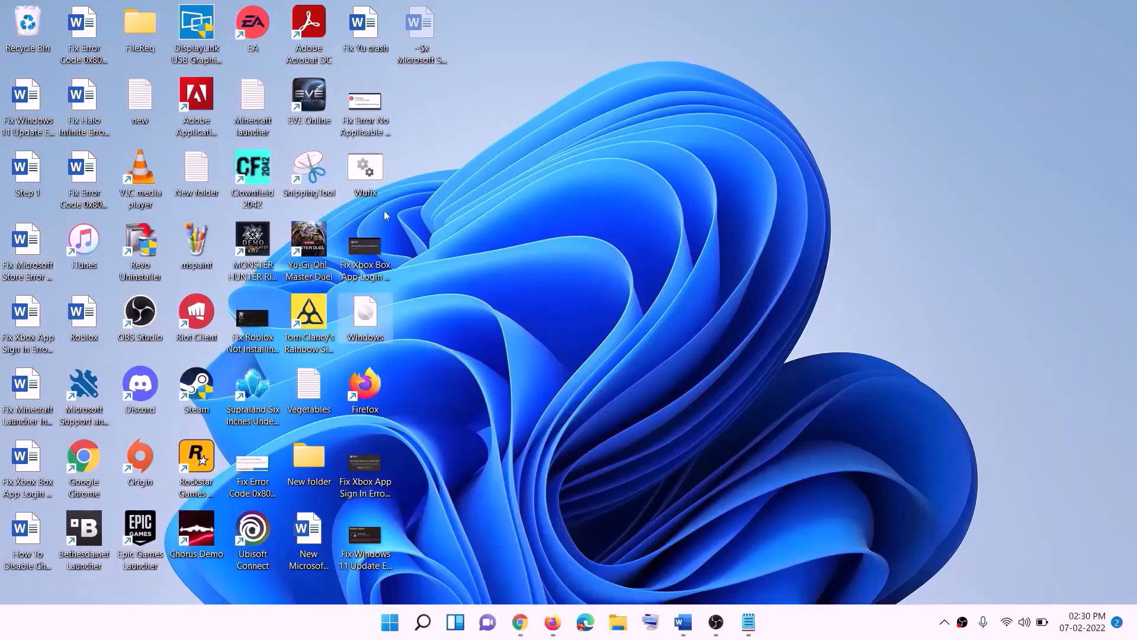
{"action": "double_click", "coordinate": [368, 321]}
{"action": "left_click", "coordinate": [373, 415]}
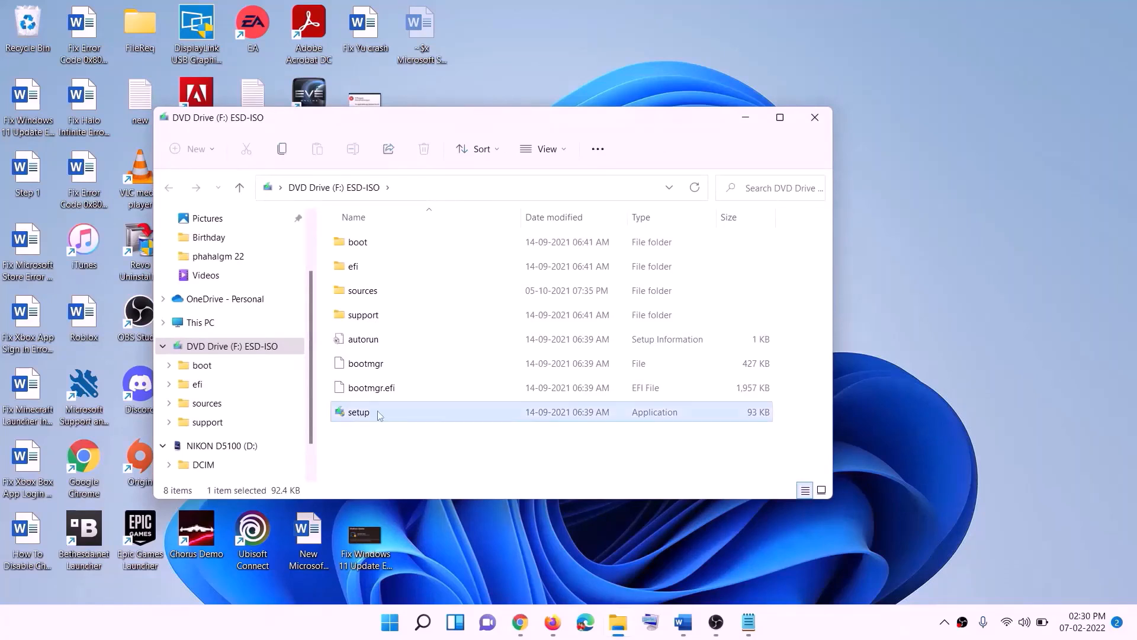
{"action": "double_click", "coordinate": [387, 410]}
{"action": "left_click", "coordinate": [459, 467]}
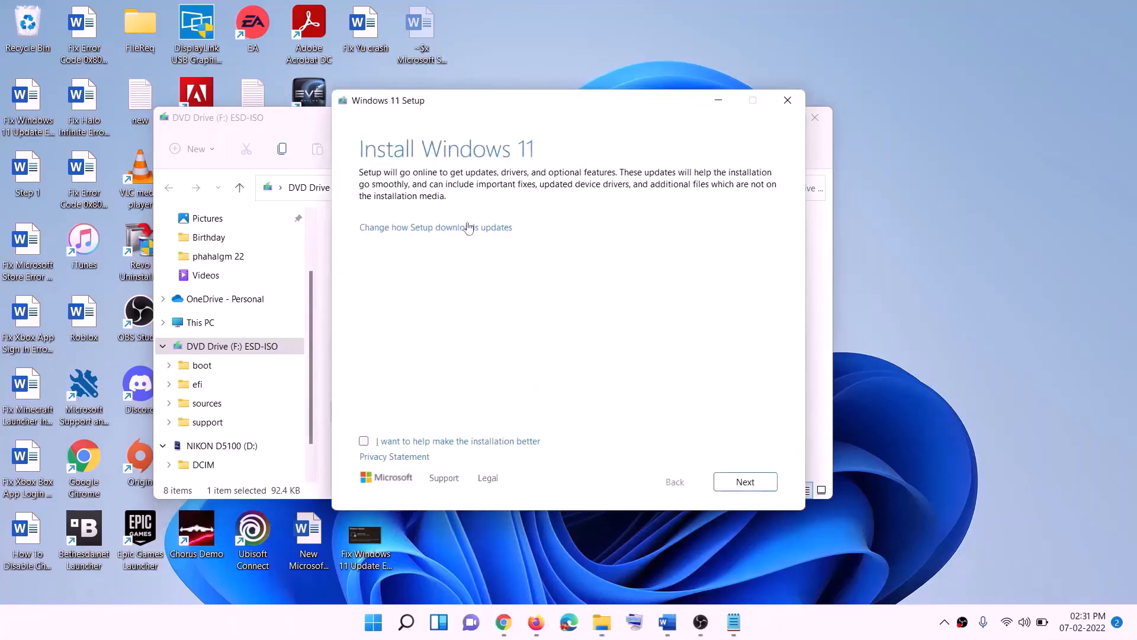
{"action": "left_click", "coordinate": [749, 483]}
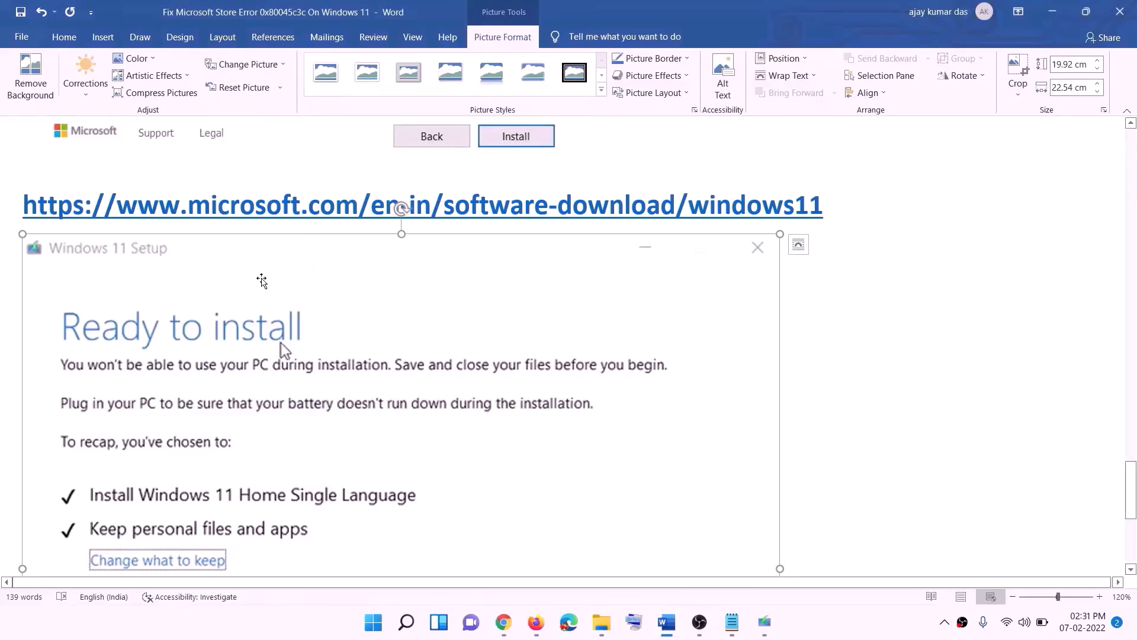
{"action": "scroll", "coordinate": [261, 284], "scroll_direction": "down", "scroll_amount": 3}
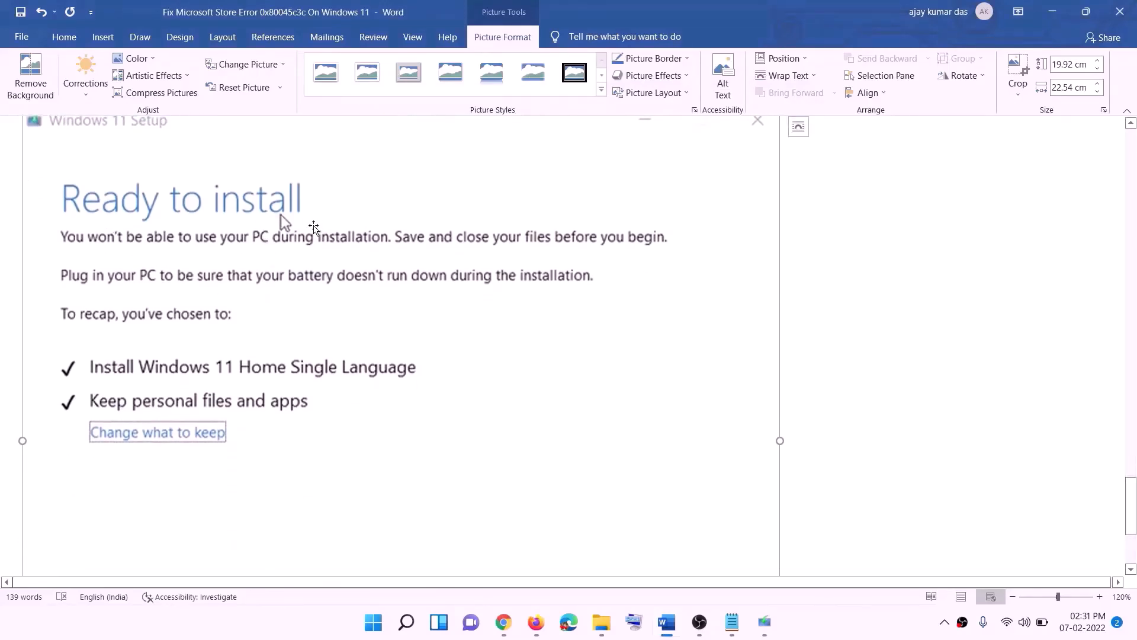
{"action": "scroll", "coordinate": [109, 385], "scroll_direction": "down", "scroll_amount": 1}
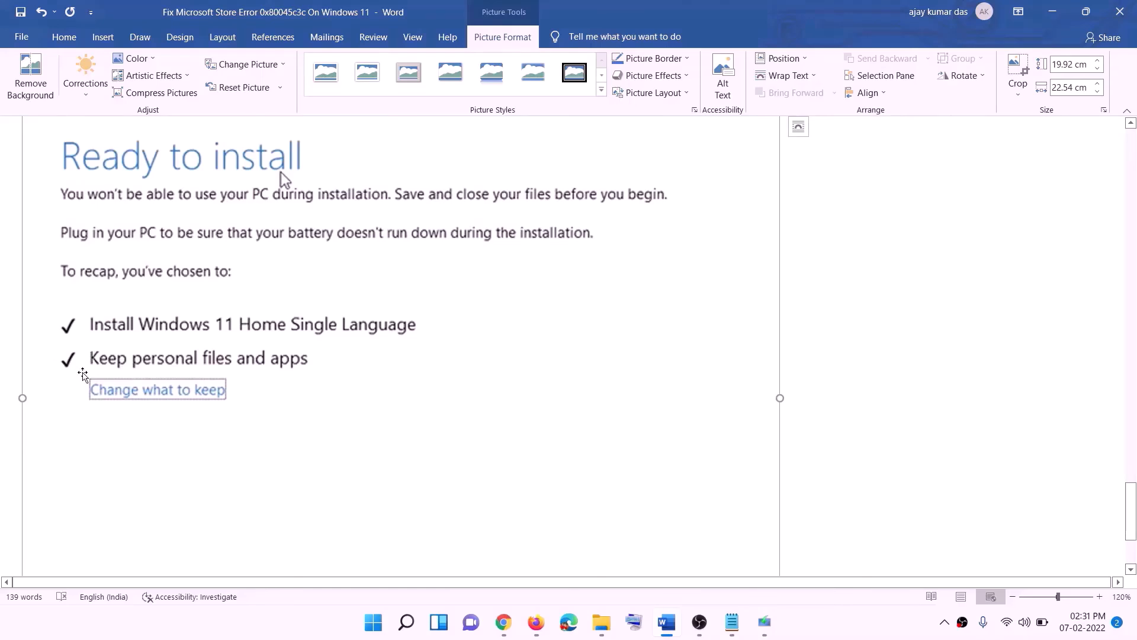
{"action": "scroll", "coordinate": [421, 370], "scroll_direction": "down", "scroll_amount": 3}
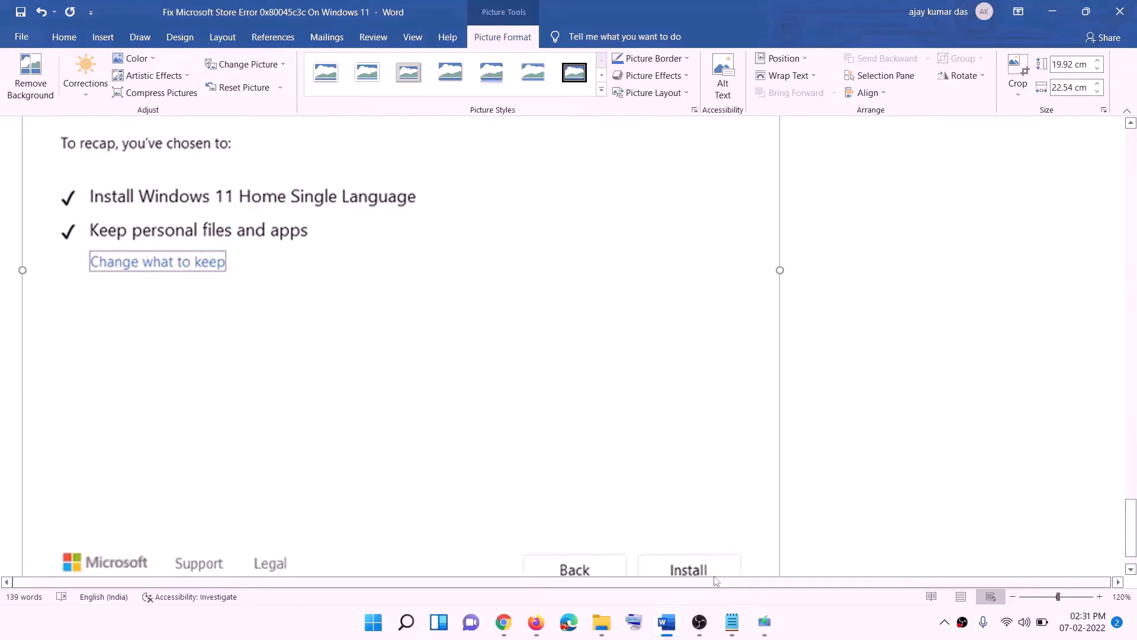
{"action": "scroll", "coordinate": [604, 445], "scroll_direction": "up", "scroll_amount": 6}
{"action": "scroll", "coordinate": [605, 444], "scroll_direction": "up", "scroll_amount": 1}
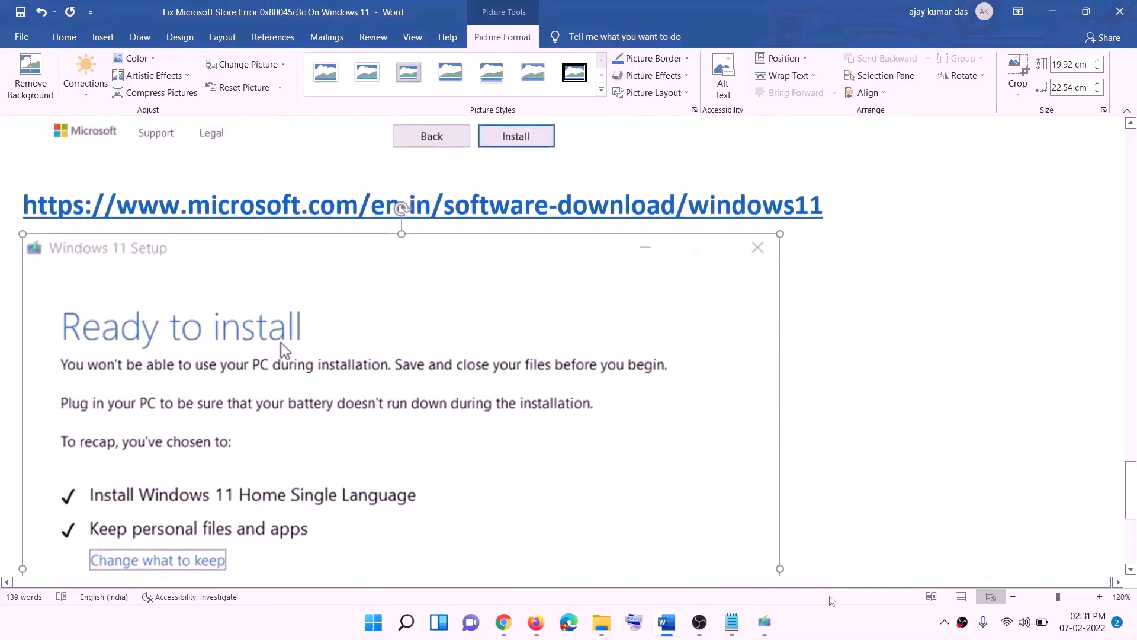